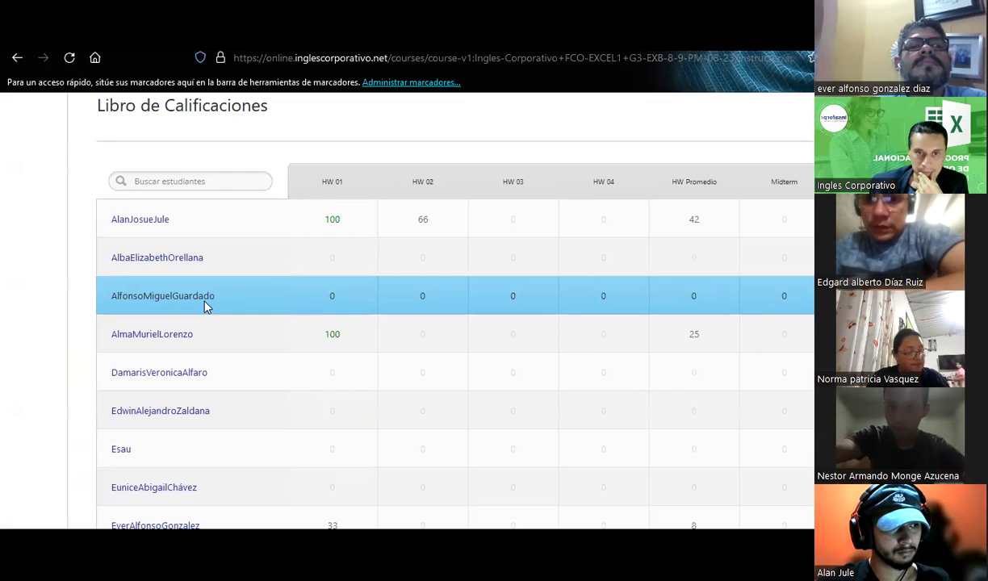
- Scroll through the first page of Inglés Corporativo student grades
scroll(204, 305, "down", 2)
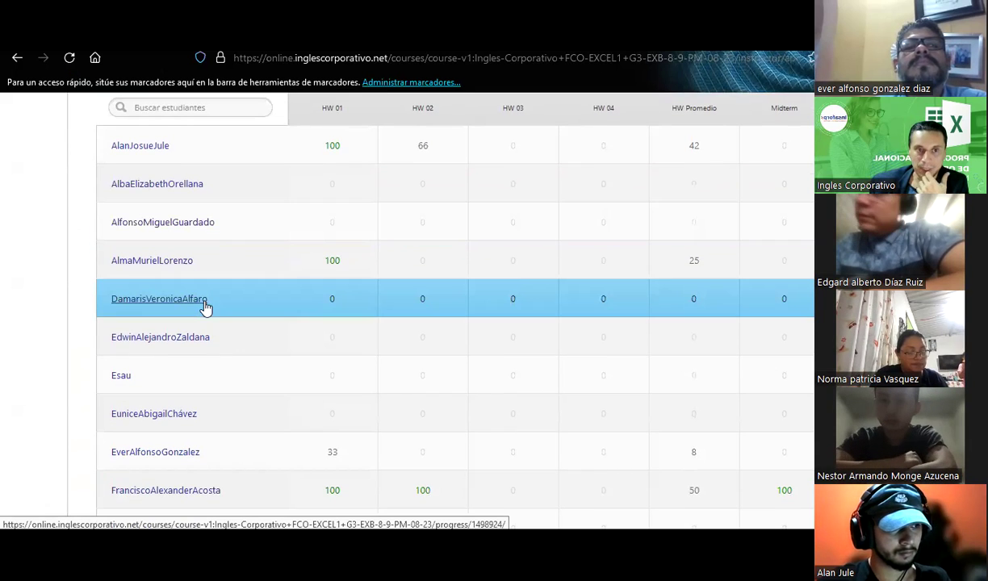
scroll(204, 305, "down", 2)
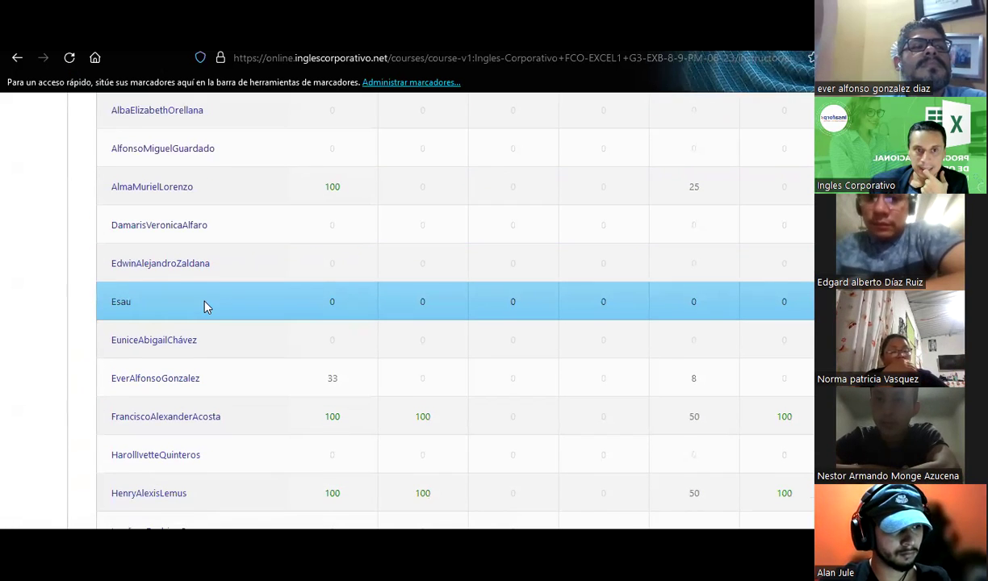
scroll(205, 305, "down", 2)
scroll(204, 305, "down", 2)
scroll(204, 306, "down", 1)
scroll(205, 305, "down", 1)
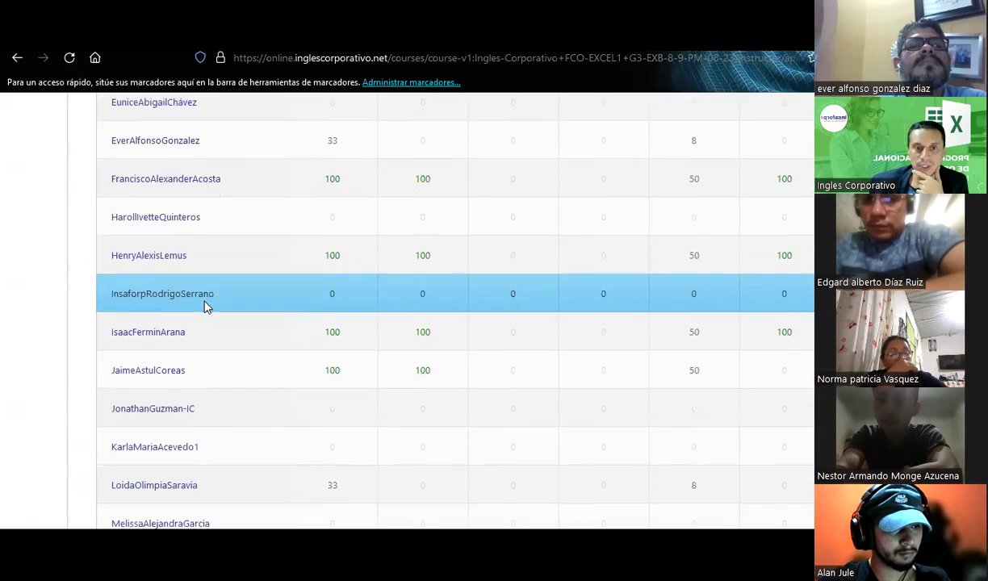
scroll(204, 305, "down", 3)
scroll(205, 305, "down", 1)
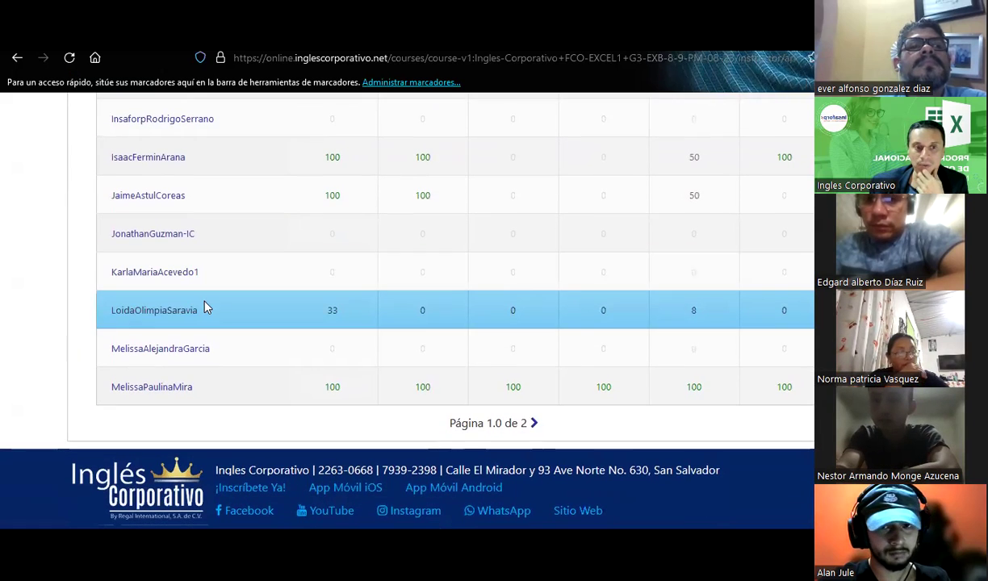
scroll(205, 305, "up", 8)
scroll(204, 305, "up", 4)
scroll(204, 305, "up", 2)
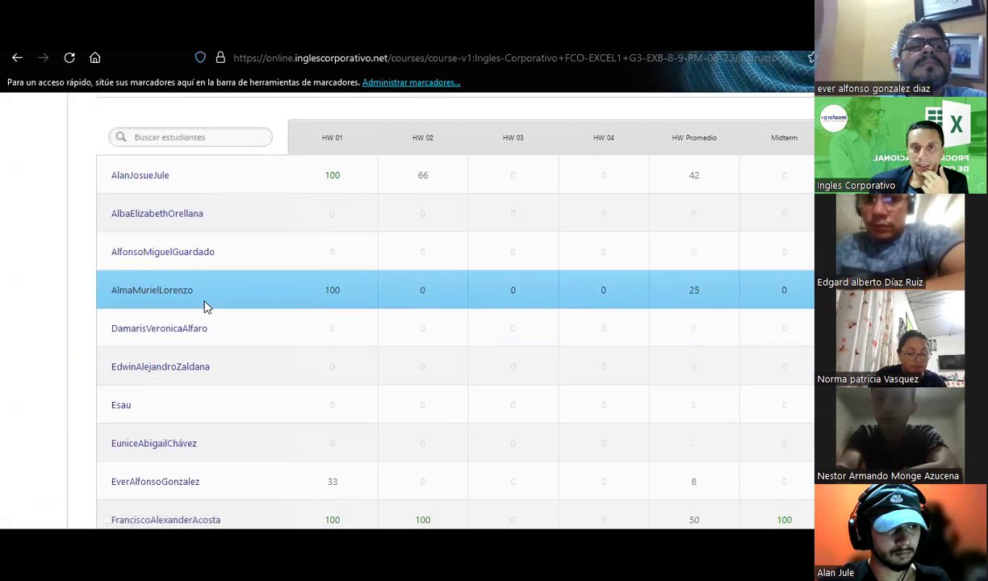
scroll(204, 305, "up", 2)
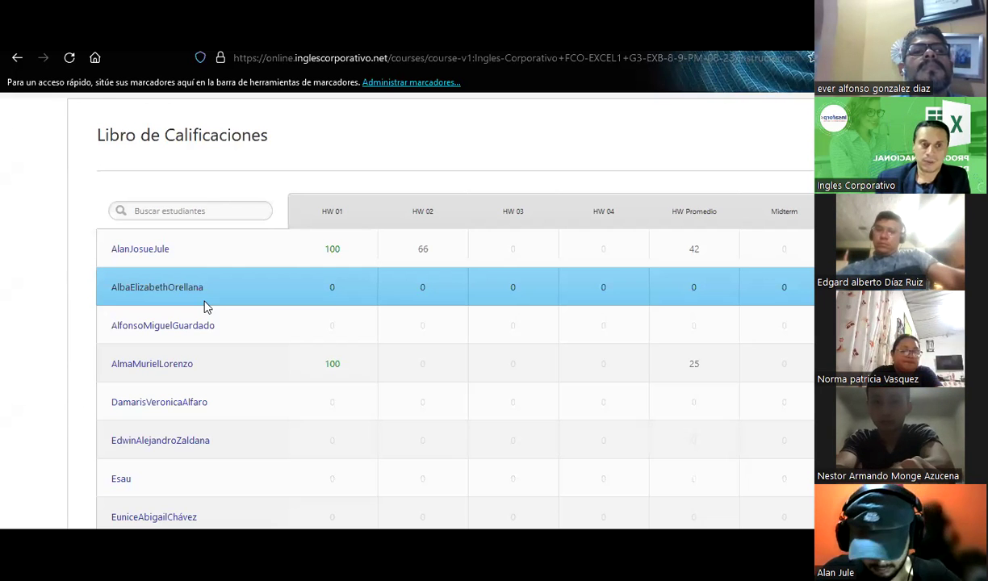
- Go to the bottom of page 1 and advance to the next page of students
scroll(204, 305, "down", 1)
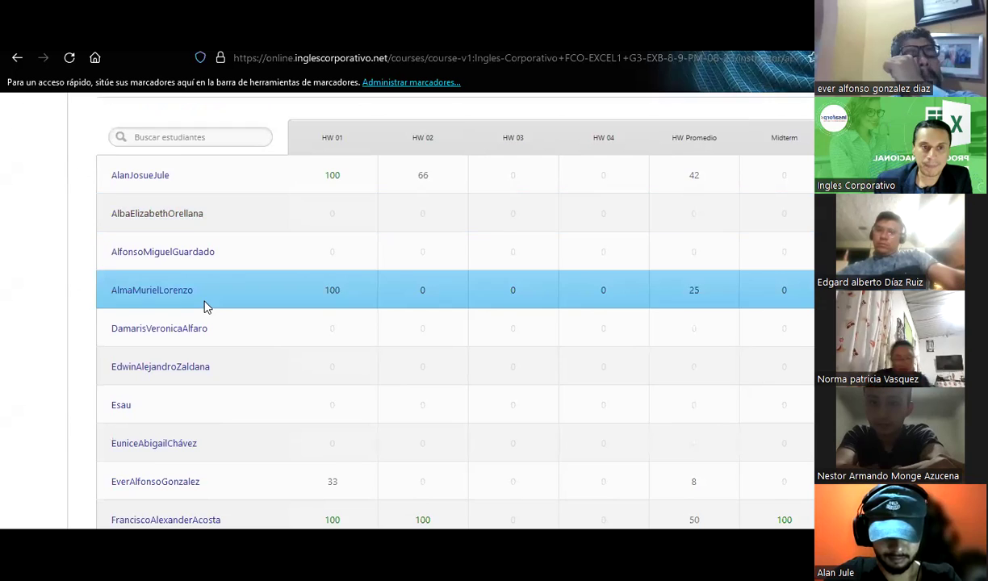
scroll(203, 305, "down", 1)
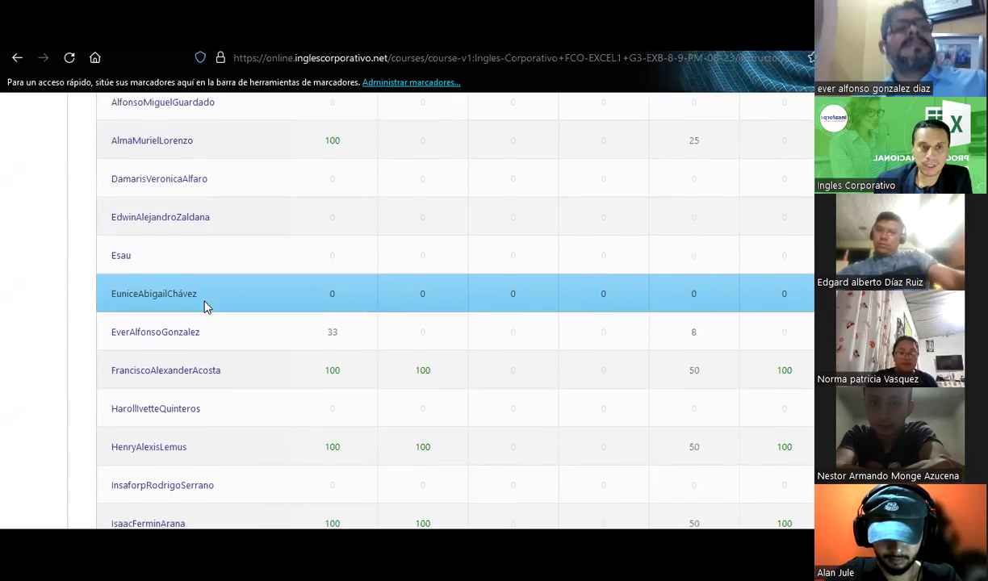
scroll(203, 305, "down", 1)
scroll(205, 306, "down", 1)
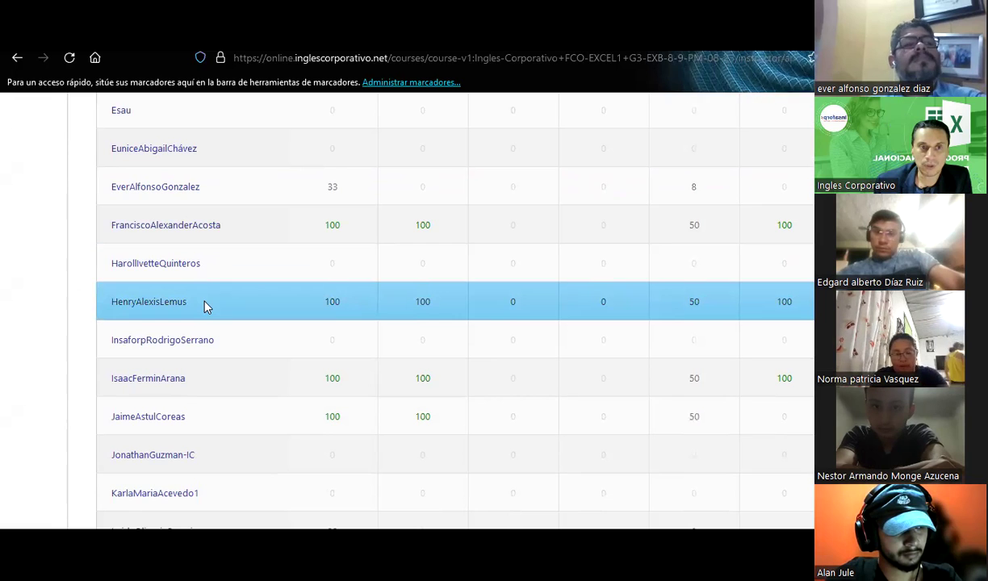
scroll(205, 307, "down", 1)
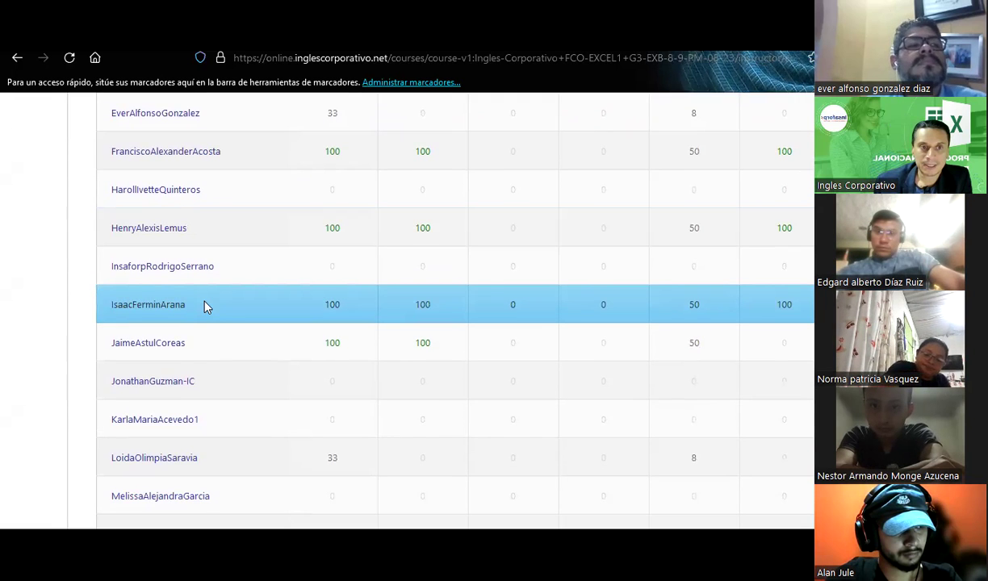
scroll(205, 306, "down", 1)
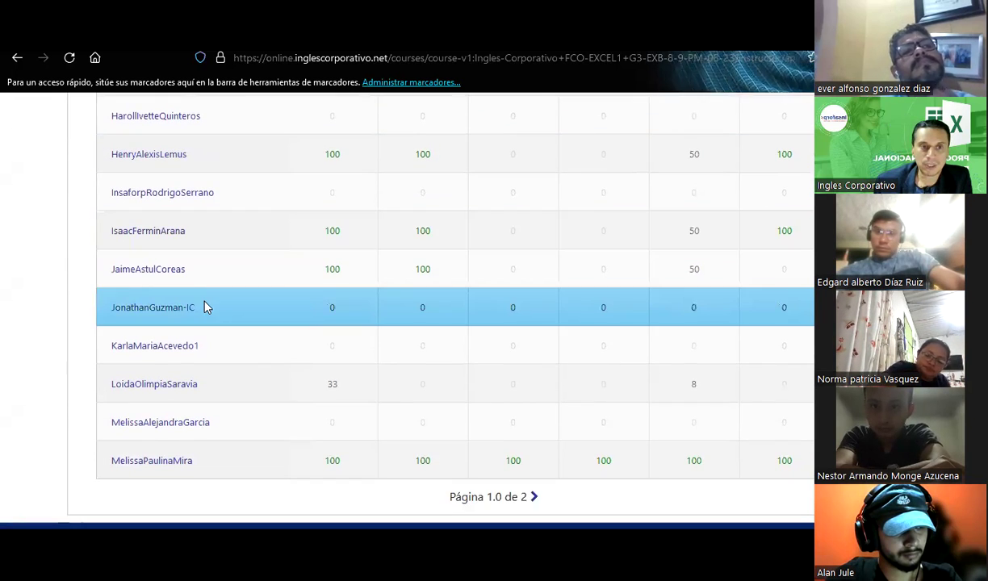
scroll(205, 307, "down", 1)
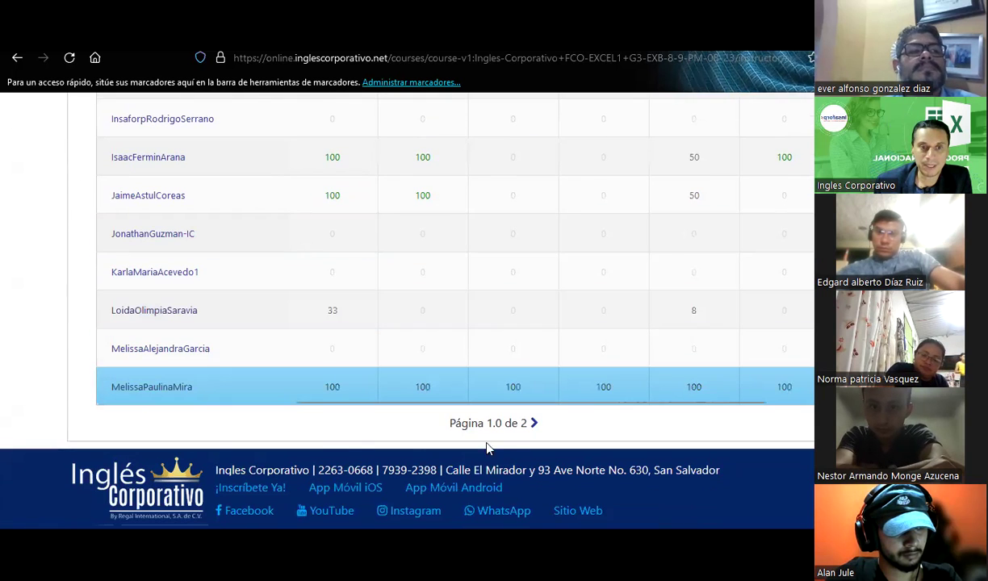
left_click(534, 423)
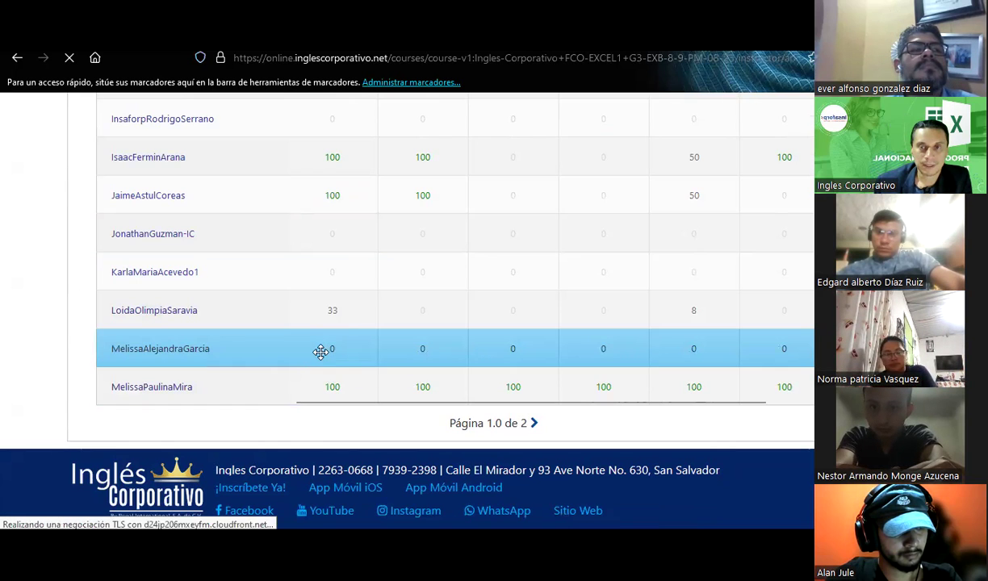
- Scroll through the remaining students and their scores on page 2 of 2
scroll(321, 353, "down", 1)
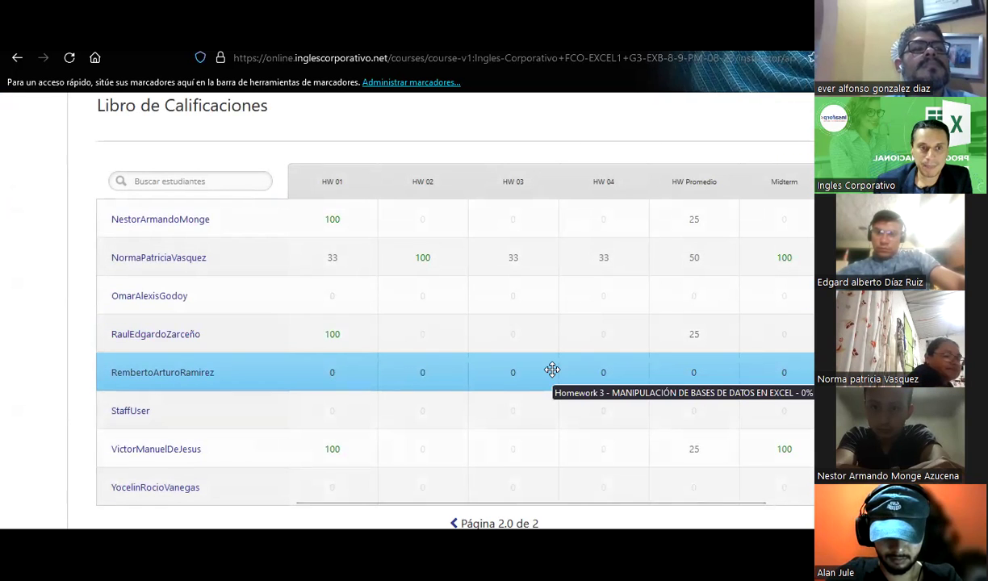
scroll(552, 370, "down", 2)
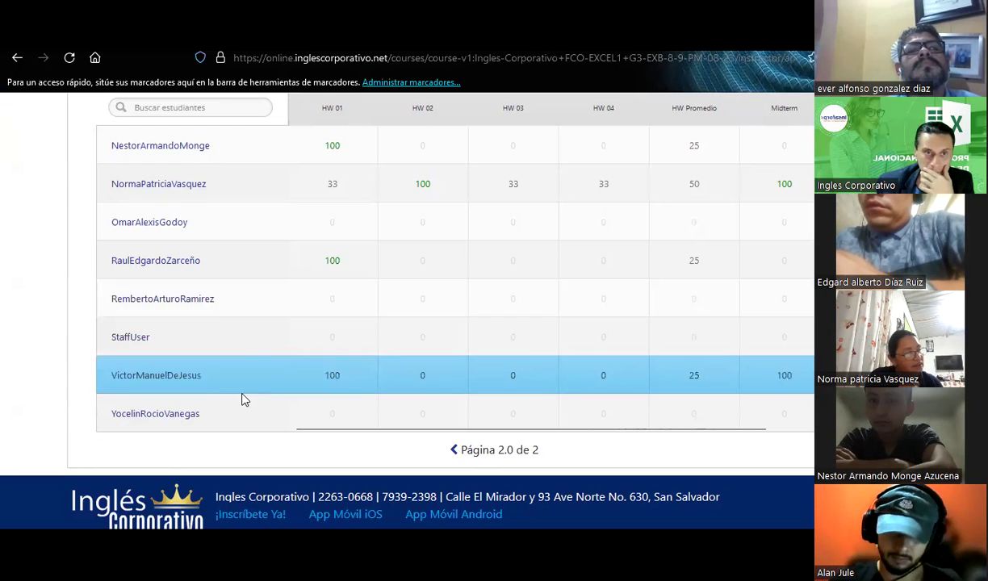
scroll(243, 399, "up", 2)
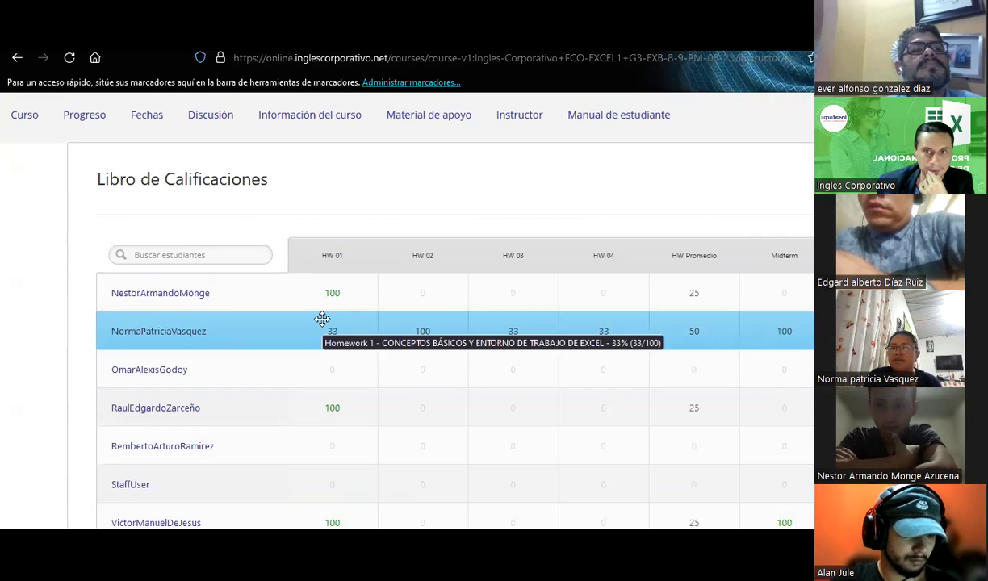
mouse_move(481, 402)
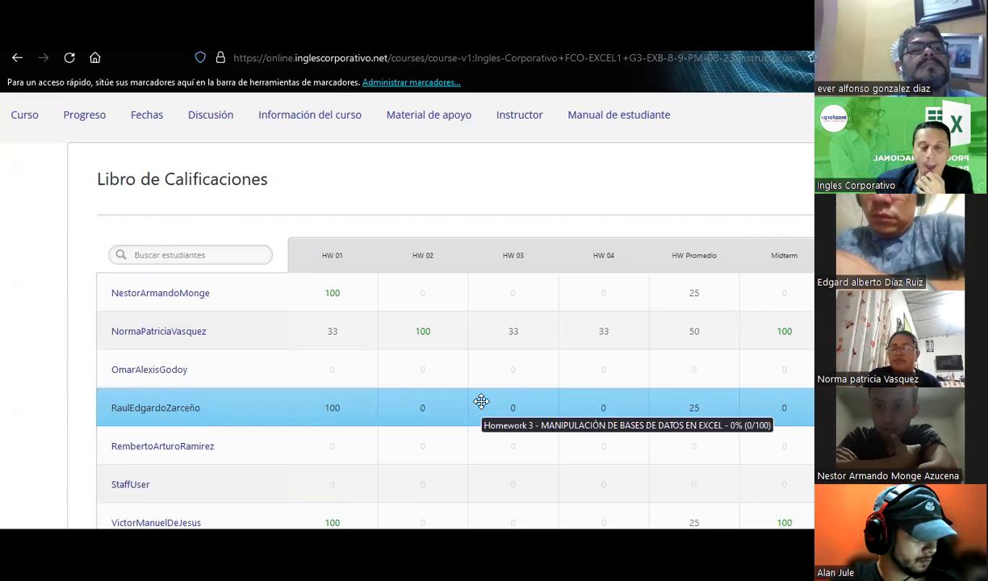
mouse_move(476, 365)
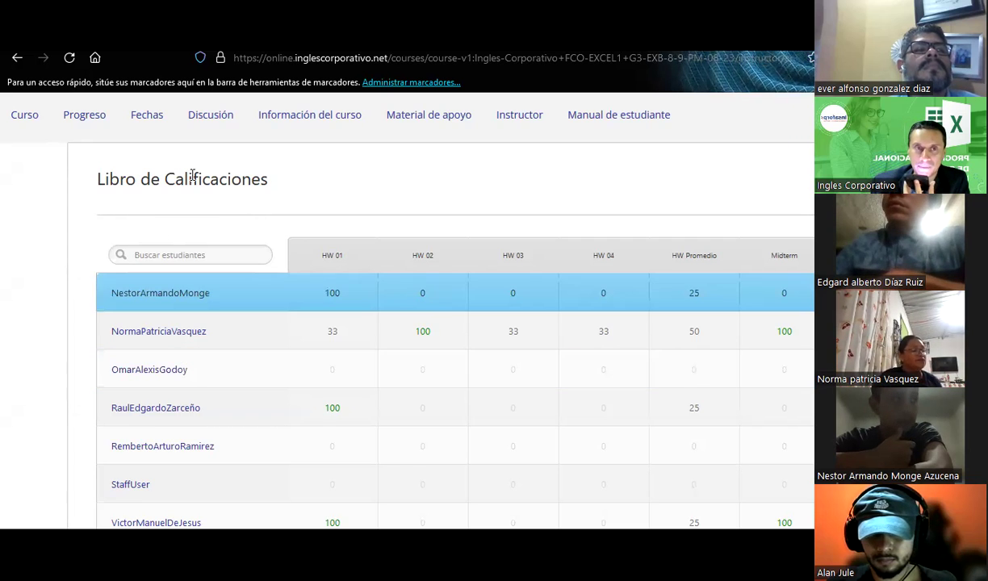
left_click_drag(264, 182, 79, 182)
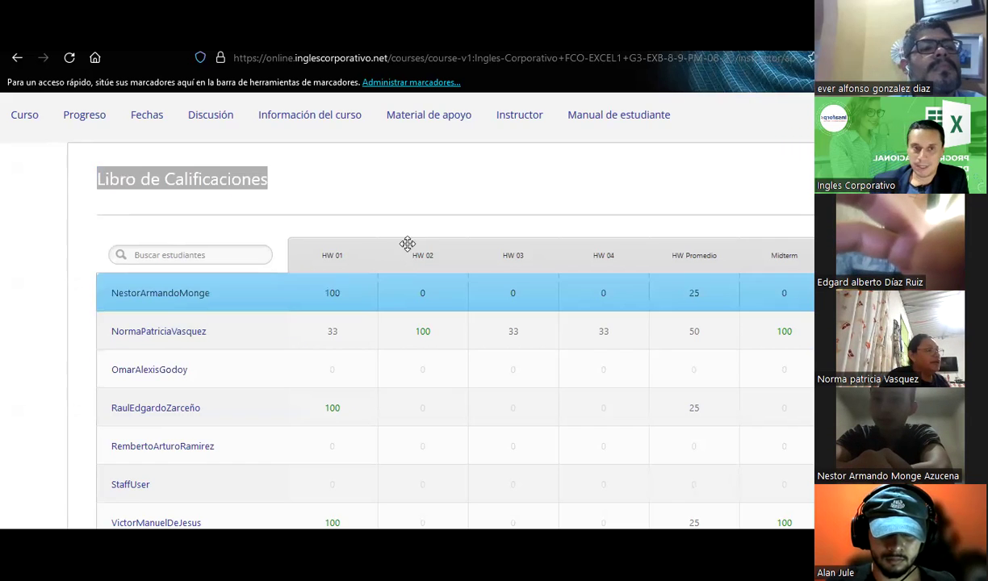
- Deselect the page title and return from page 2 to page 1 of students
left_click(404, 224)
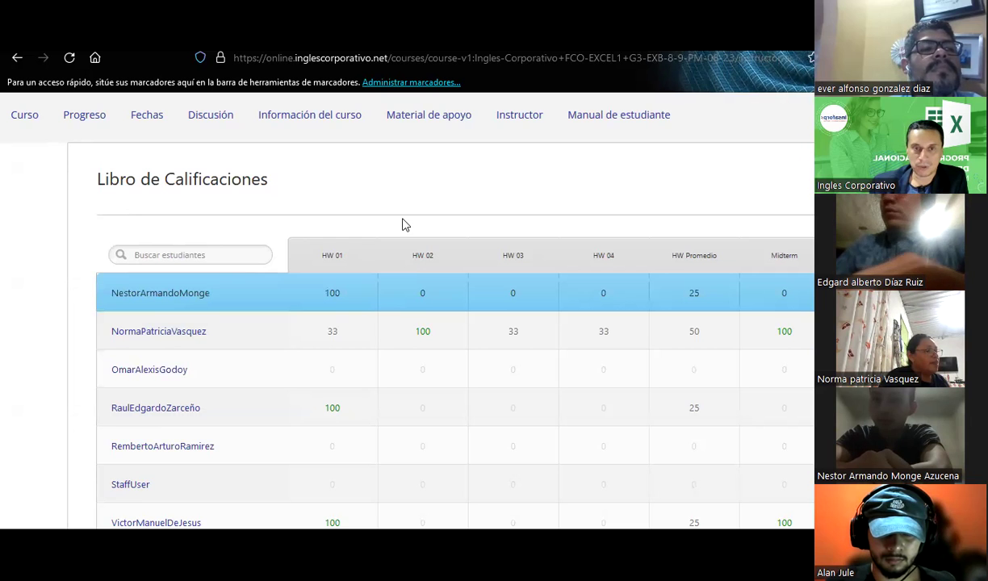
scroll(404, 224, "up", 2)
scroll(403, 223, "down", 2)
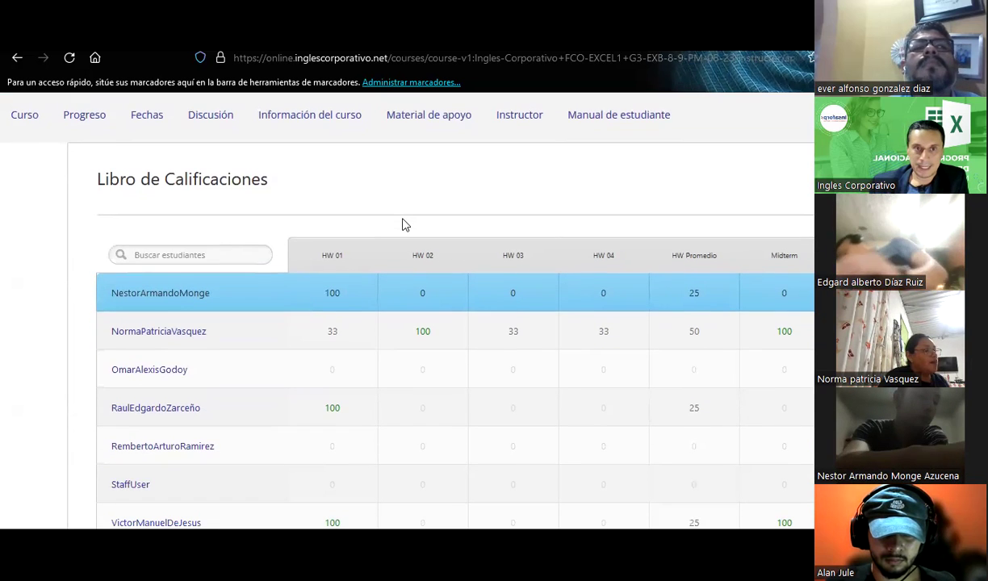
scroll(404, 223, "down", 2)
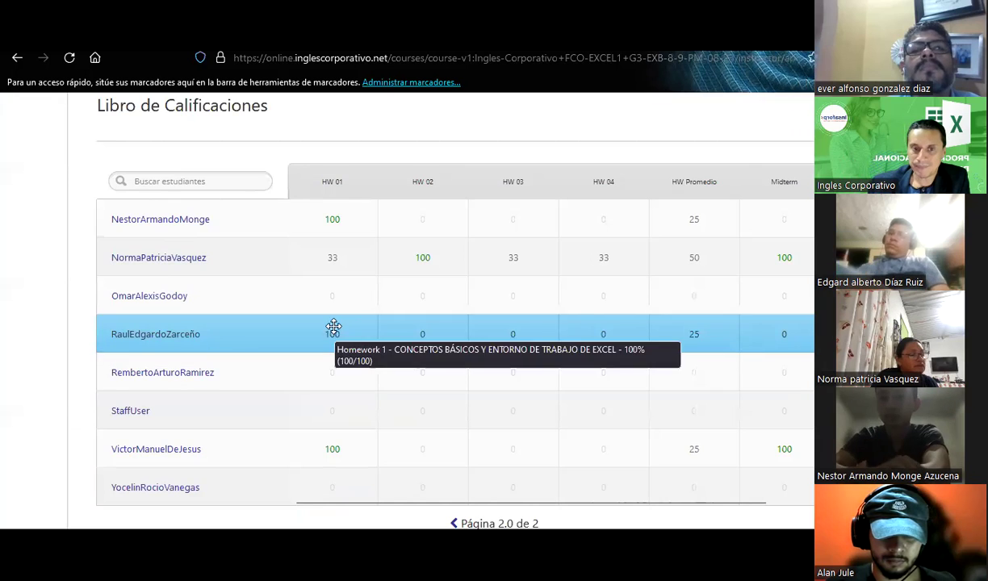
scroll(333, 326, "down", 2)
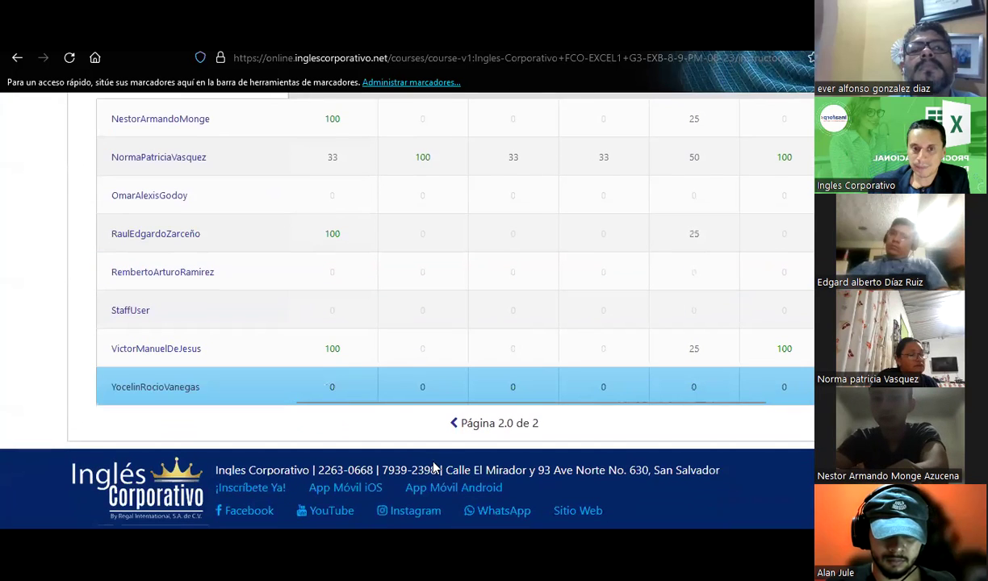
left_click(455, 424)
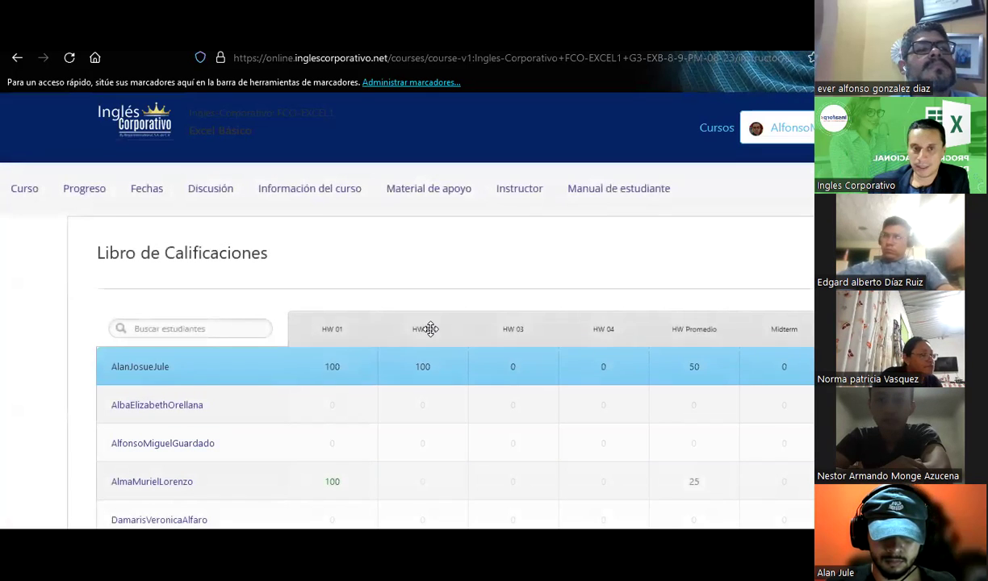
- Check the reloaded first page, then bring up the 'Referencias relativas y absolutas EXCEL' deck
scroll(430, 329, "down", 3)
scroll(430, 328, "up", 1)
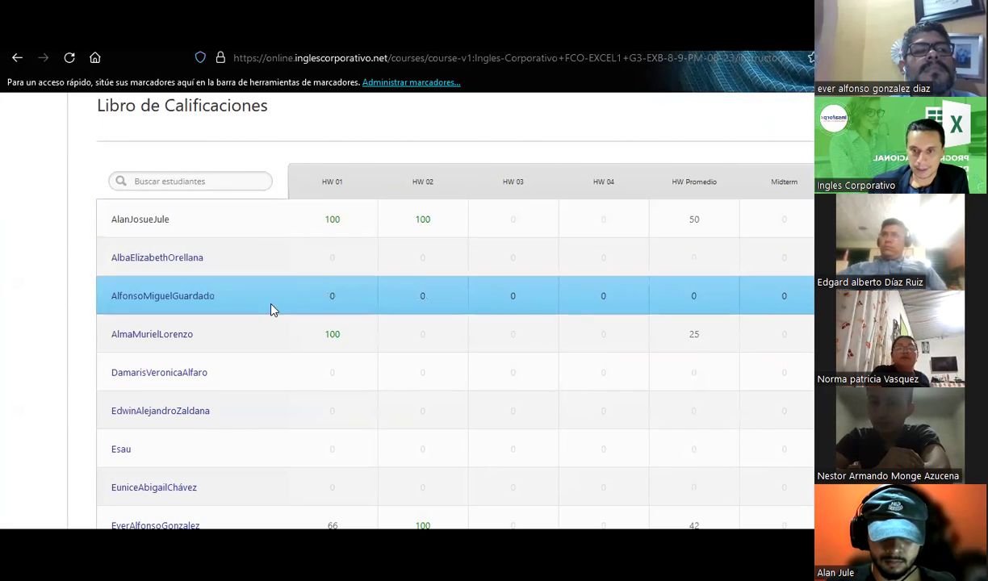
key("alt+Tab")
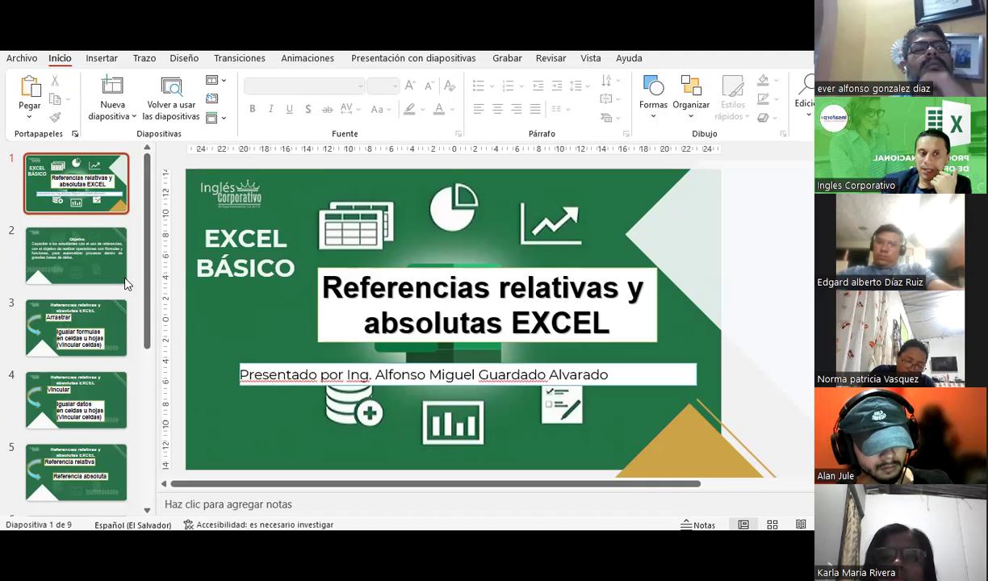
- Display slide 2, 'Objetivo', stating the course objective on references
left_click(82, 260)
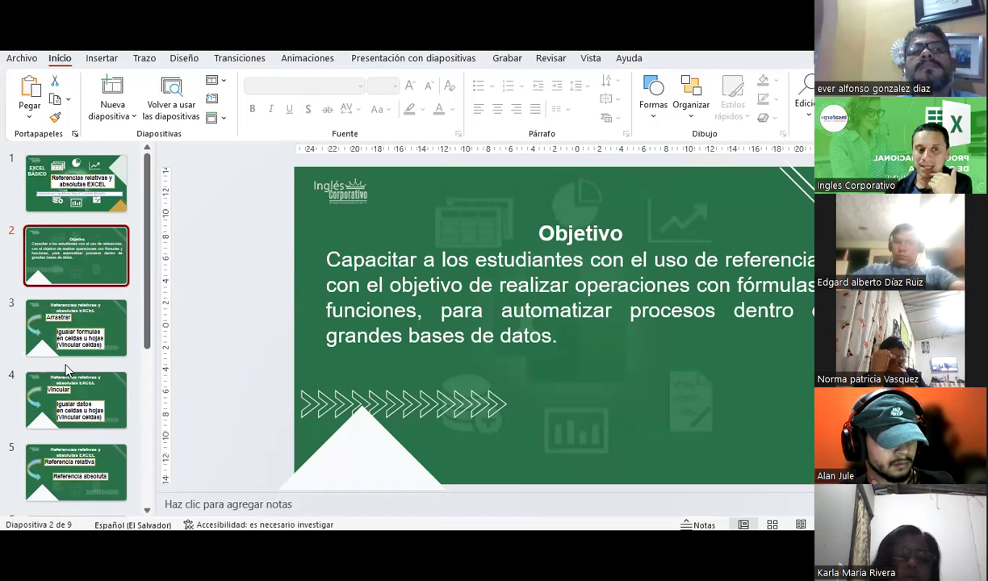
- Display slide 3 on dragging formulas and linking cells (Vincular celdas)
left_click(78, 322)
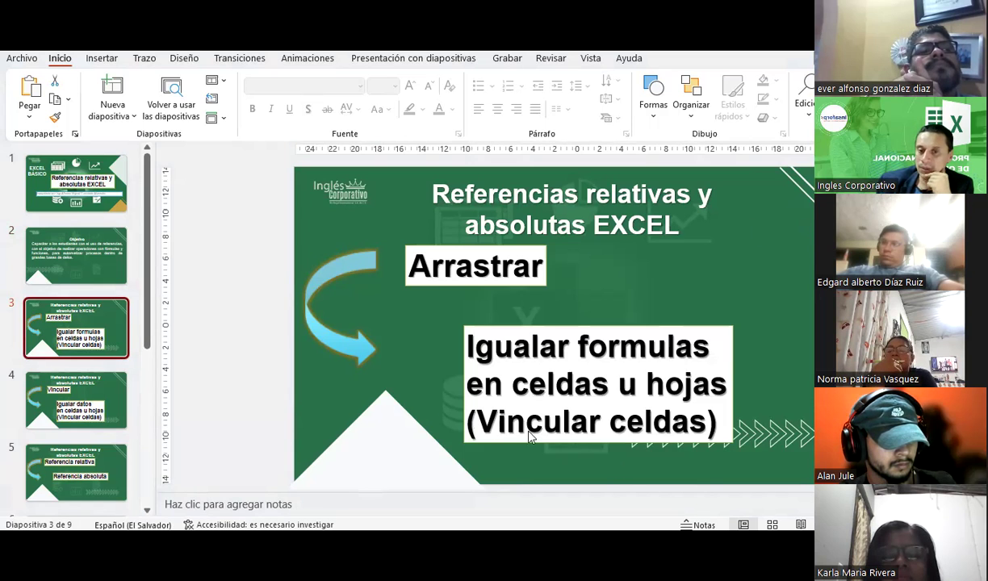
- Switch to Excel's vincular sheet and select cell E25 below the sales table
key("alt+Tab")
scroll(533, 344, "down", 2)
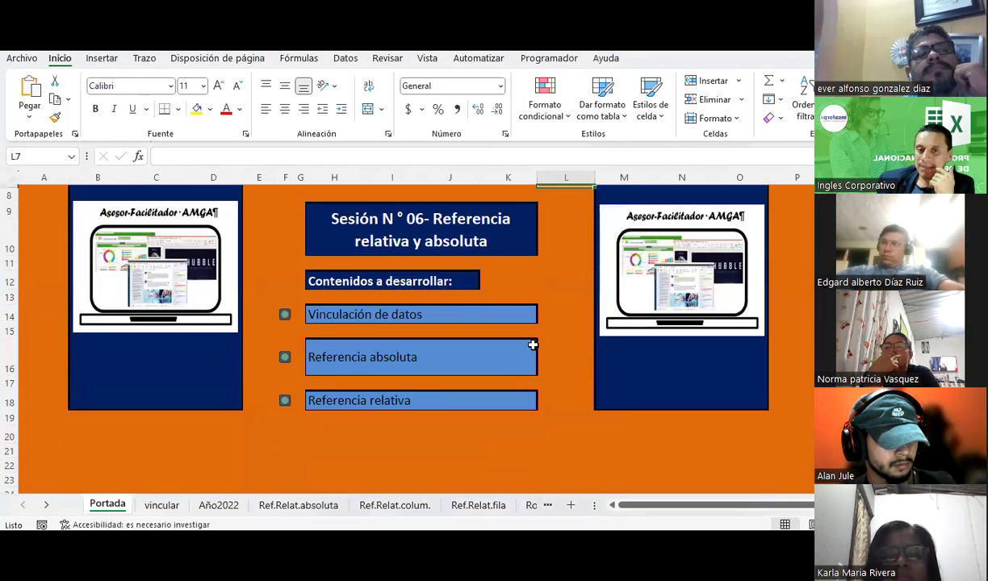
left_click(176, 508)
scroll(386, 385, "down", 3)
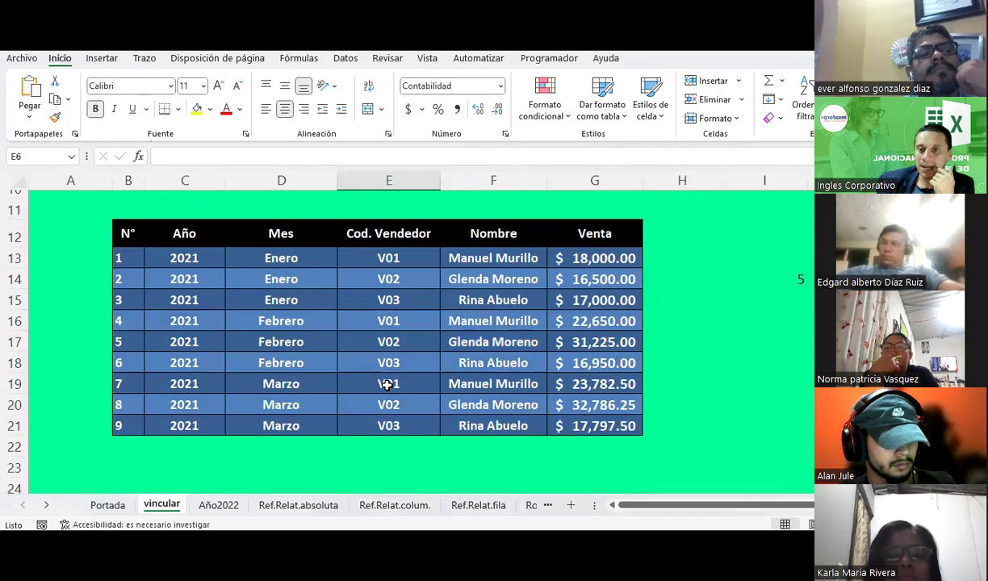
scroll(387, 385, "down", 3)
scroll(387, 385, "up", 1)
scroll(387, 385, "up", 2)
scroll(388, 383, "down", 2)
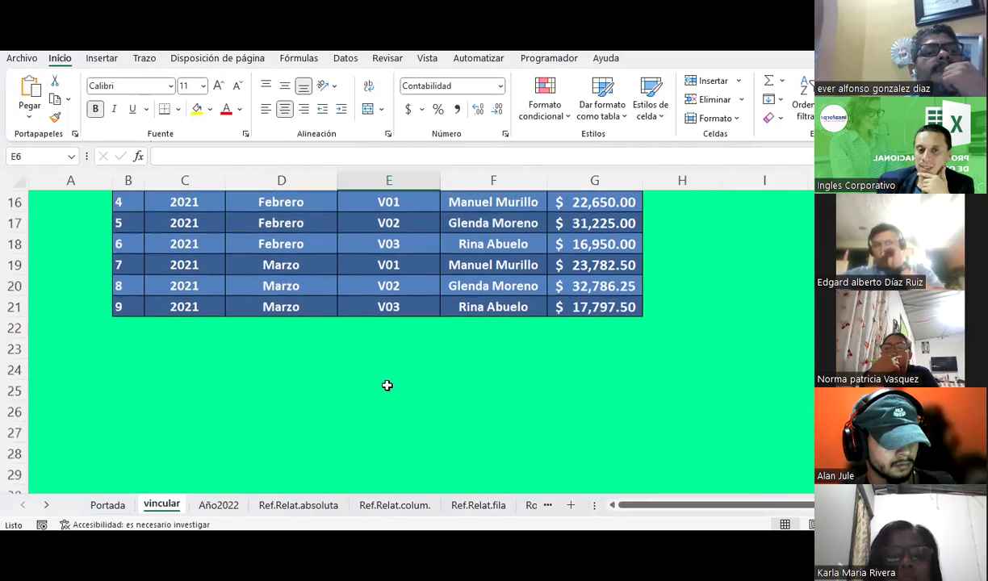
left_click(516, 385)
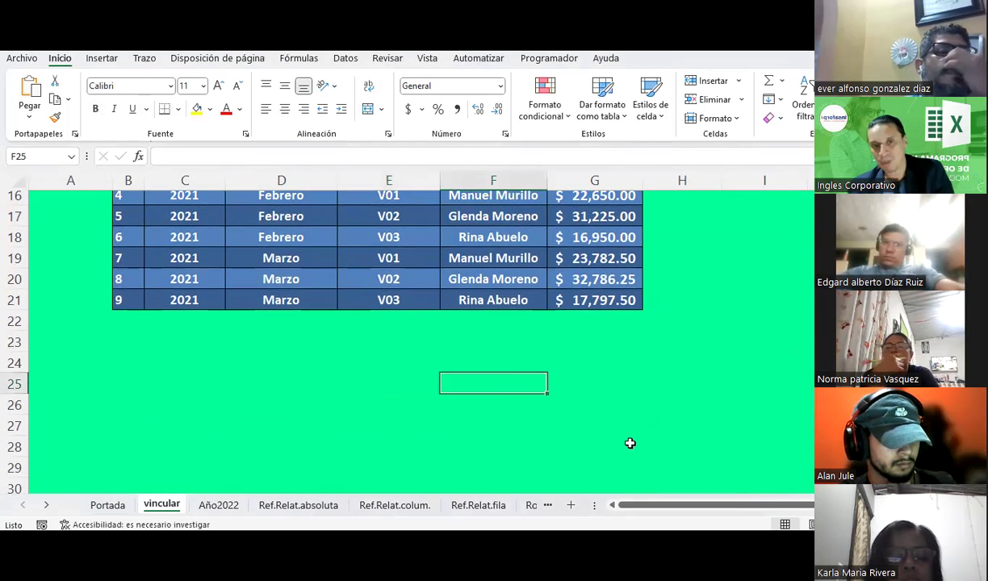
key("Left")
- Enter 7 and 8 in E25:F25 and the sum =E25+F25 in G25, giving 15
type("7")
key("Tab")
type("8")
key("Tab")
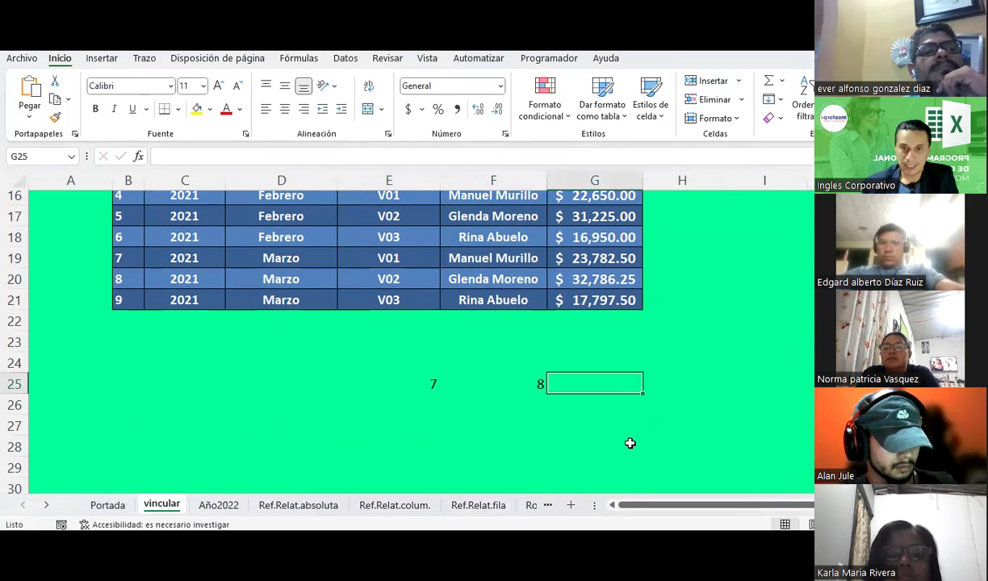
key("Left")
key("Left")
type("+")
key("Left")
key("Return")
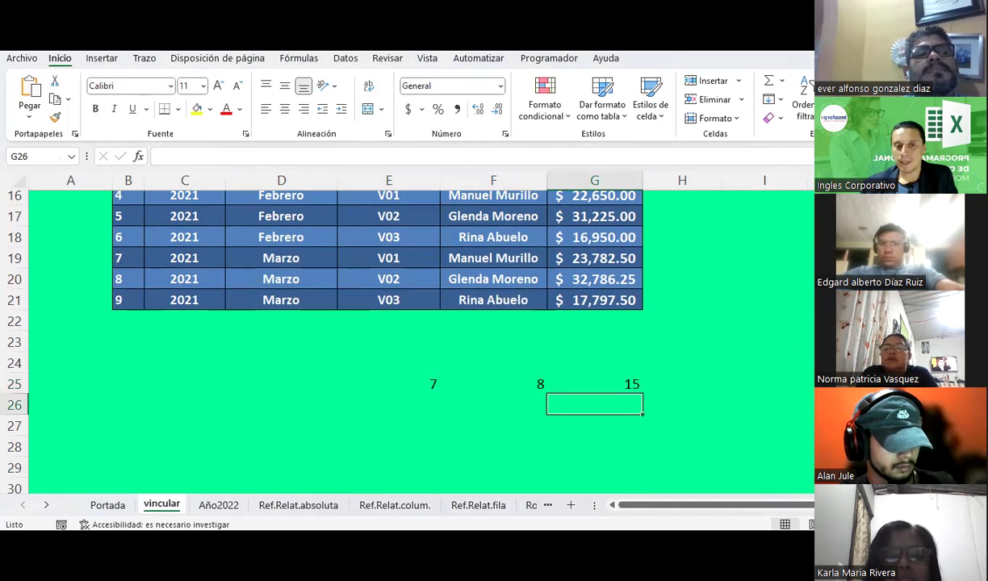
left_click_drag(448, 385, 564, 399)
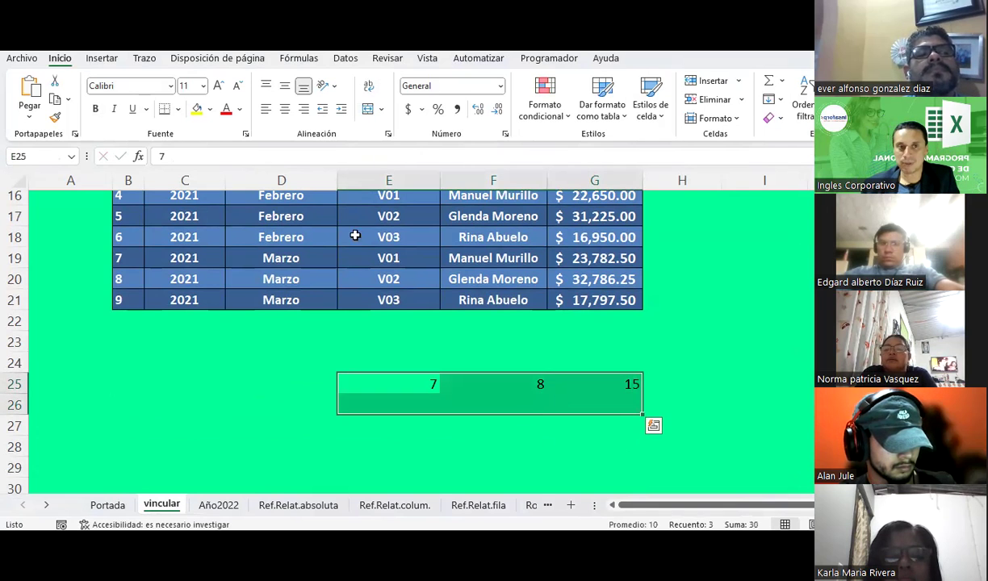
- Add the headers 'Valor 1', 'Valor 2' and 'Monto total' in E24:G24
left_click(412, 366)
type("Valor 1")
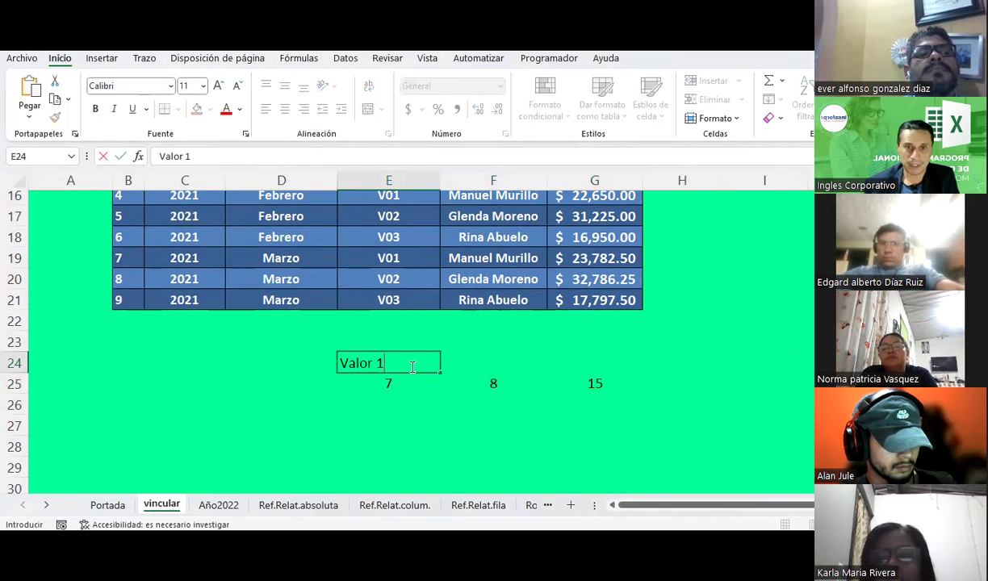
key("Return")
key("Up")
key("Right")
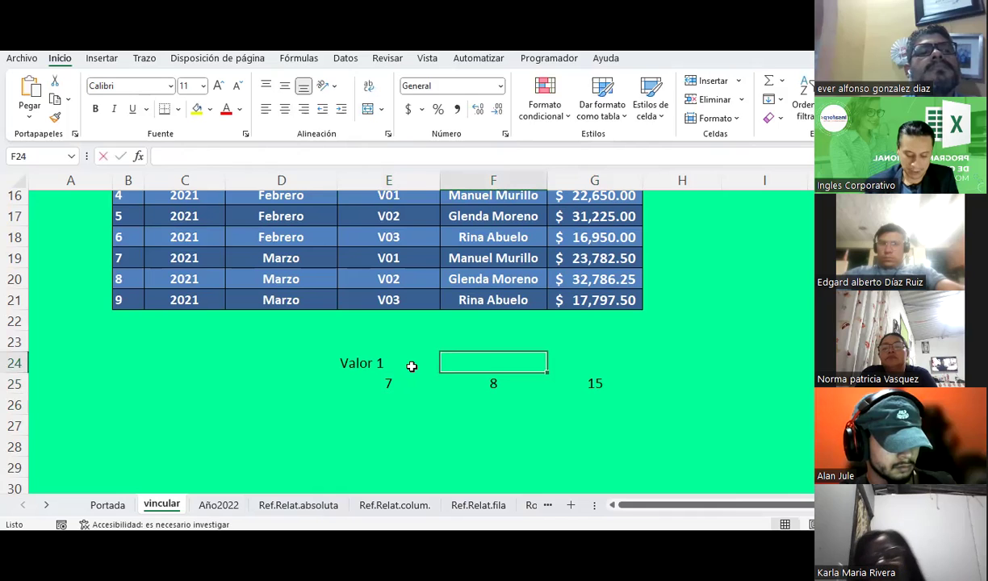
type("Valor 2")
key("Return")
key("Right")
key("Up")
type("Mo")
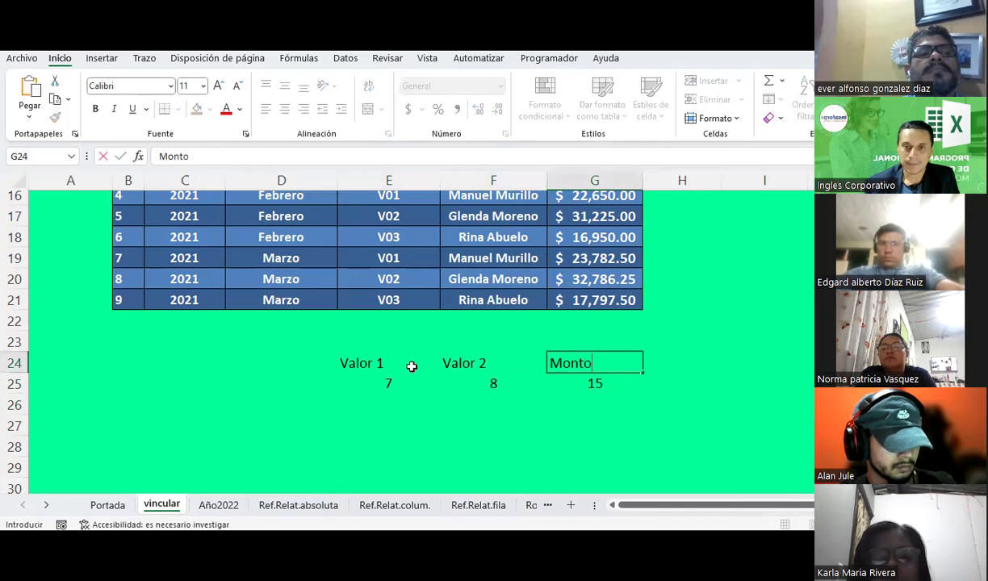
key("Return")
- Enter 5 and 8 in row 26, and 4 and 2 in row 27
key("Left")
key("Left")
key("Down")
type("5")
key("Right")
type("8")
key("Return")
type("4")
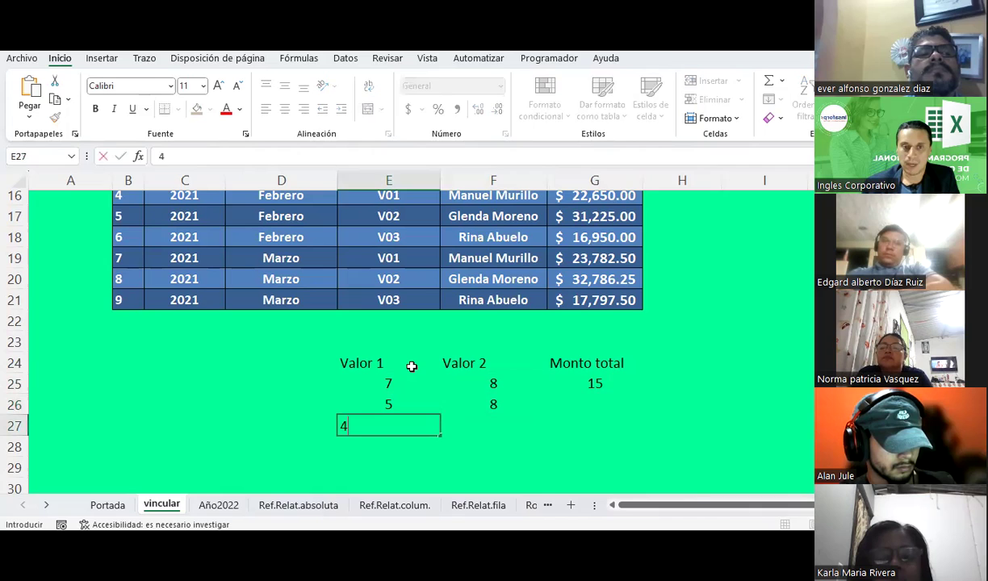
key("Right")
type("2")
key("Left")
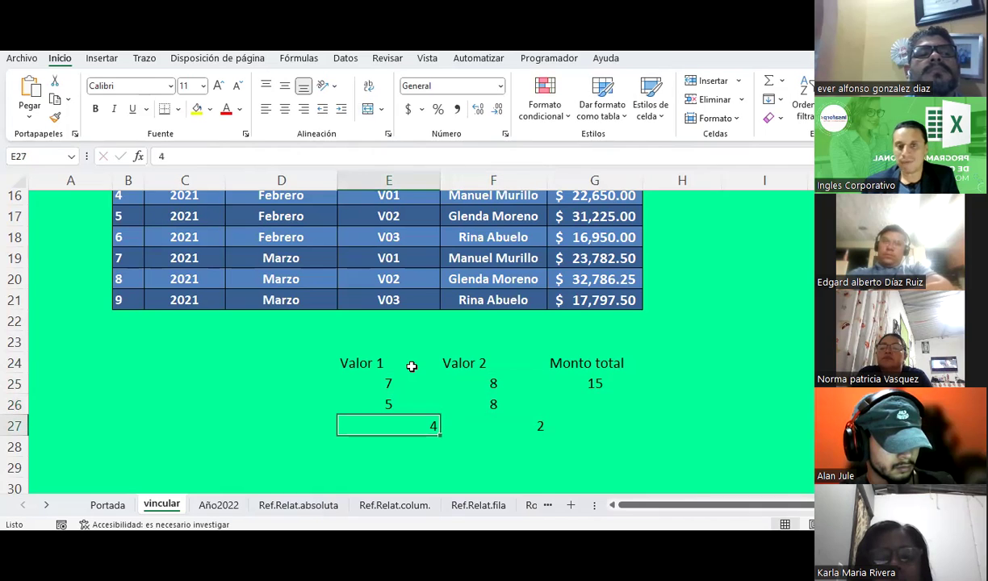
- Centre the values in E25:F27
left_click(589, 387)
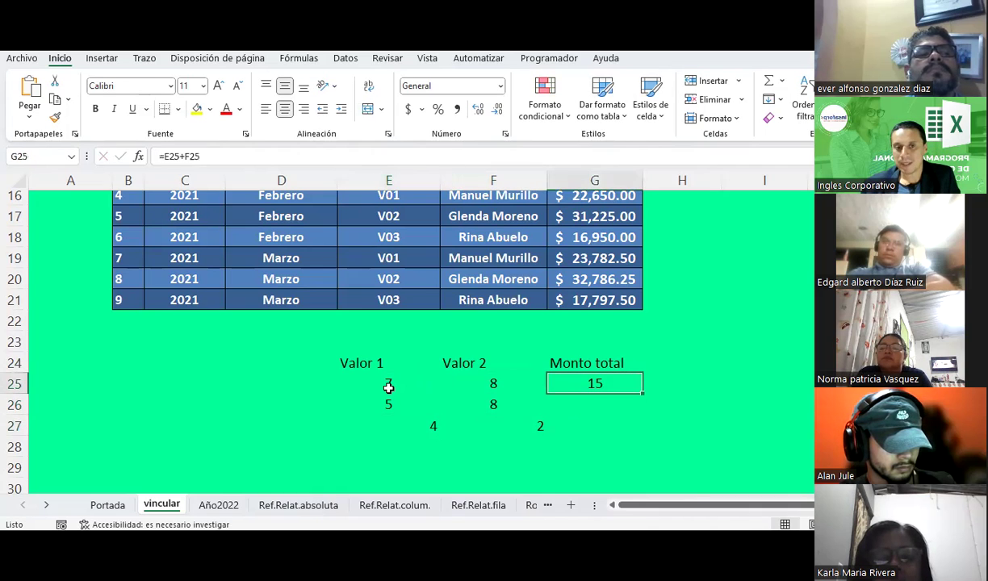
left_click_drag(388, 388, 485, 424)
left_click(284, 109)
left_click(285, 109)
- Inspect the Monto total cells G25:G27, with only G25 holding a formula
left_click(565, 383)
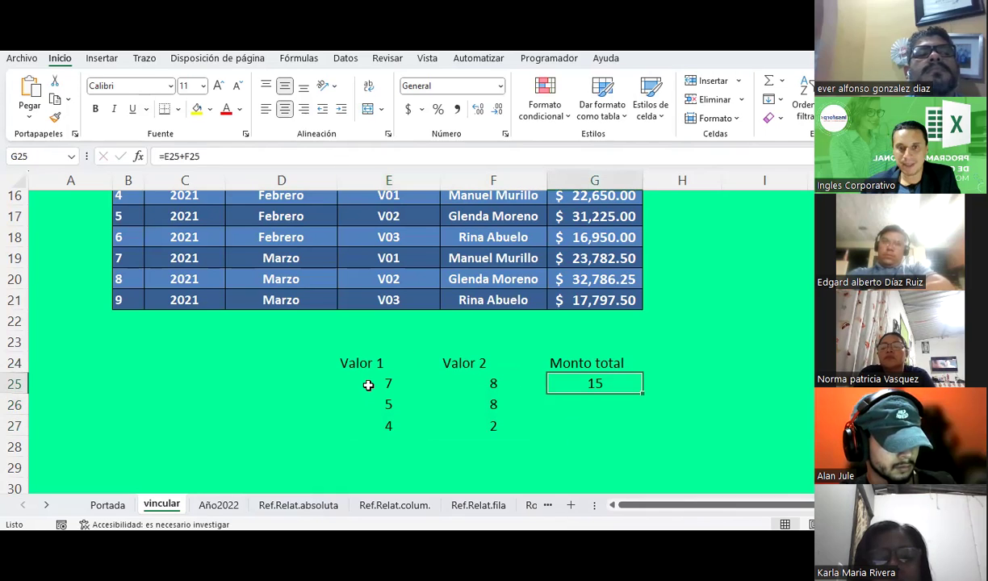
left_click(571, 403)
left_click(573, 421)
left_click(576, 405)
left_click(575, 425)
left_click(569, 407)
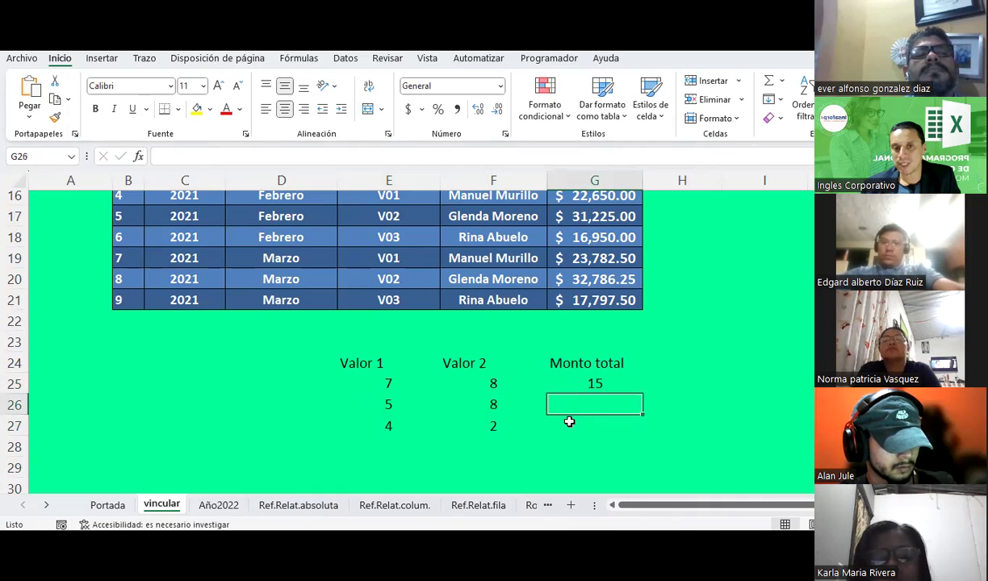
left_click(563, 418)
left_click(563, 407)
left_click(569, 425)
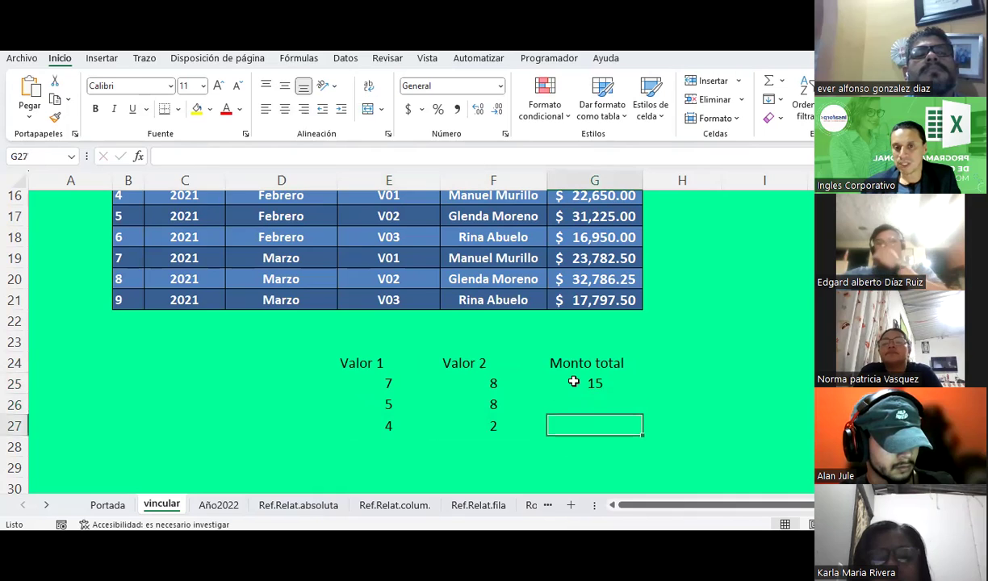
left_click(573, 382)
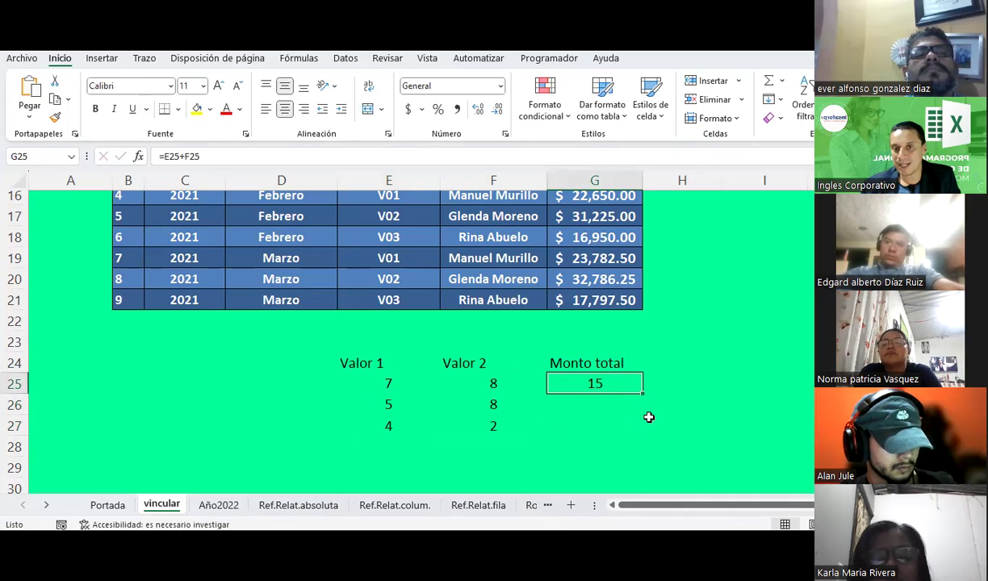
- Fill the G25 total formula down to G27 and check each row's formula
left_click_drag(643, 394, 642, 431)
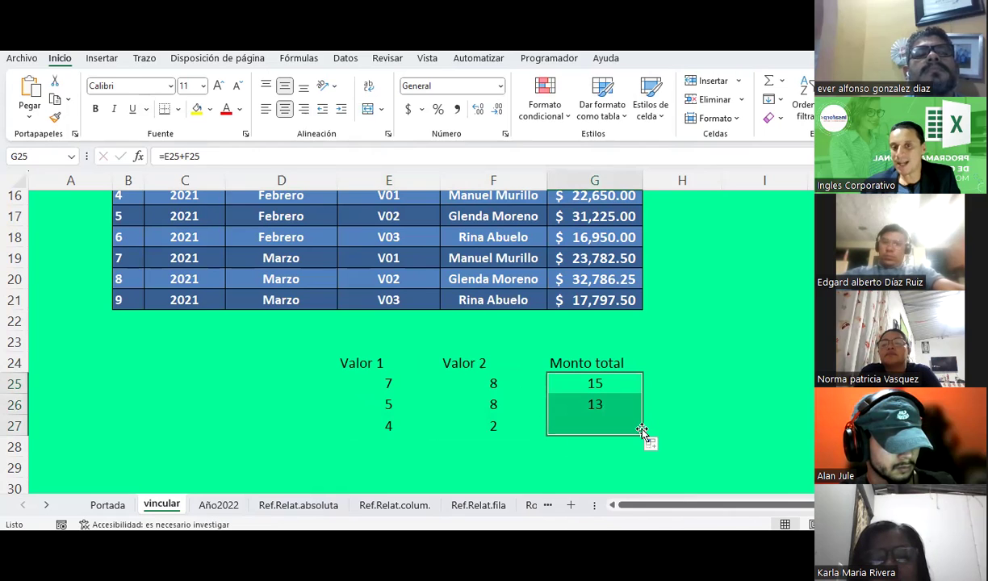
left_click(608, 397)
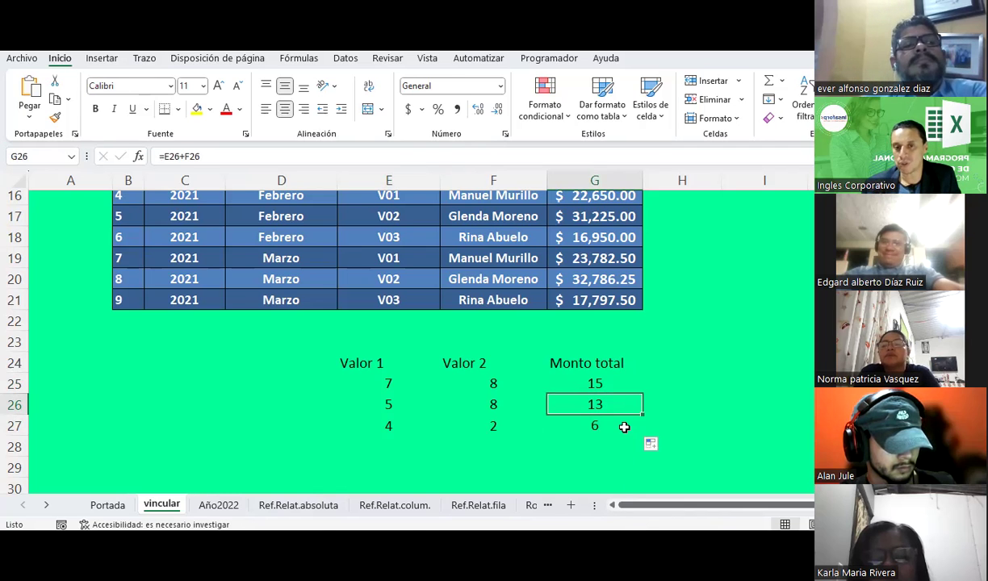
left_click(593, 380)
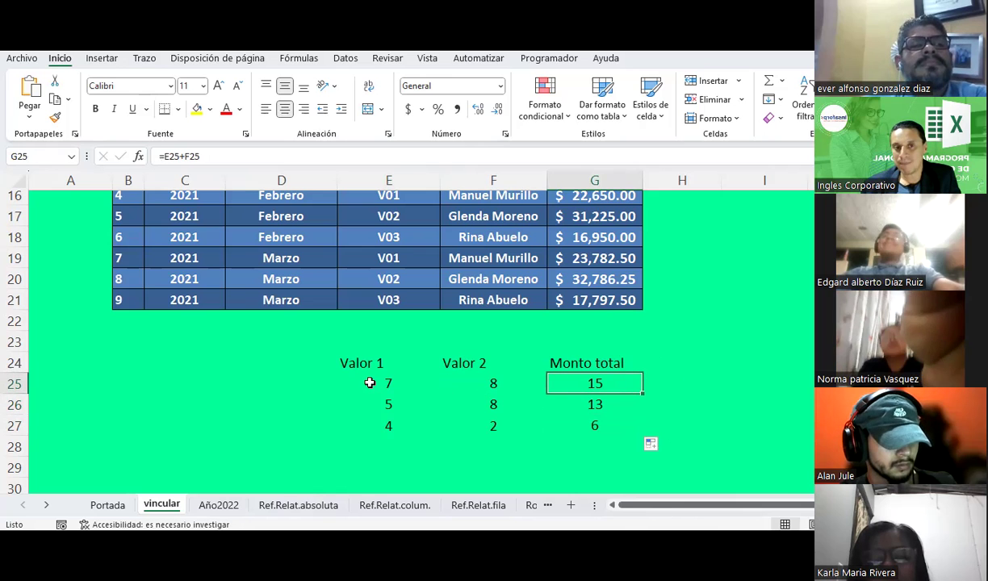
left_click(400, 380)
left_click(472, 382)
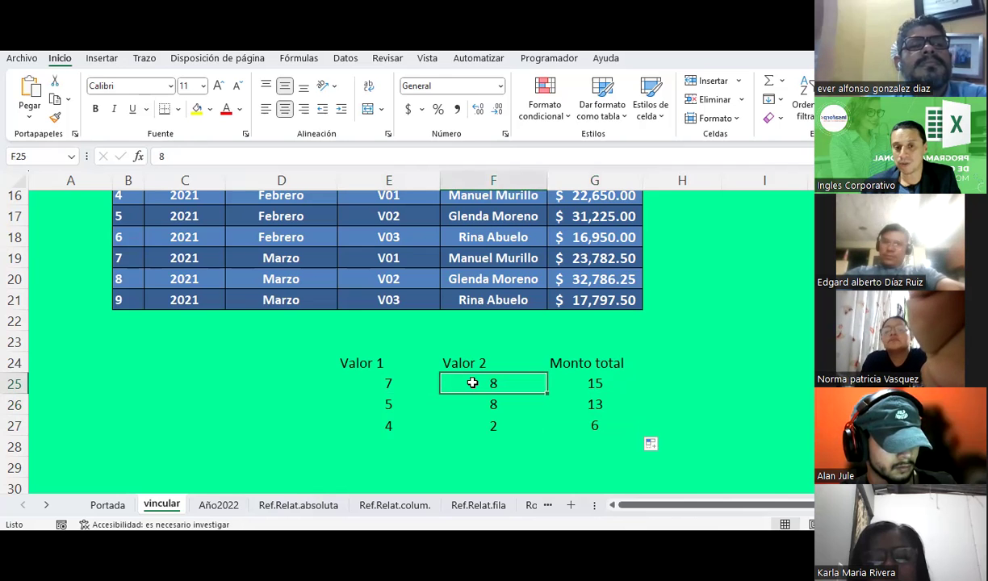
left_click(585, 403)
left_click(595, 420)
left_click(590, 403)
left_click(595, 426)
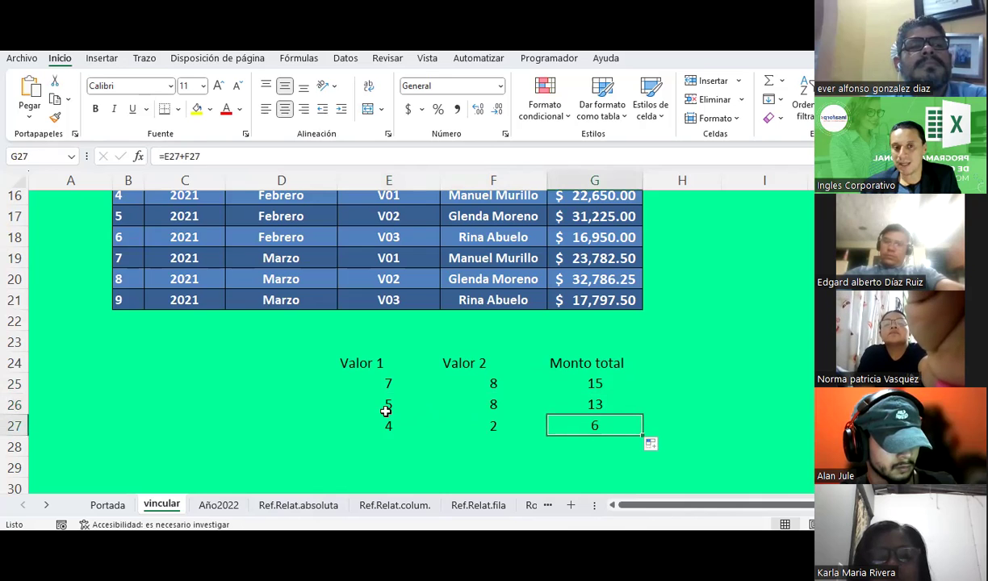
left_click(618, 384)
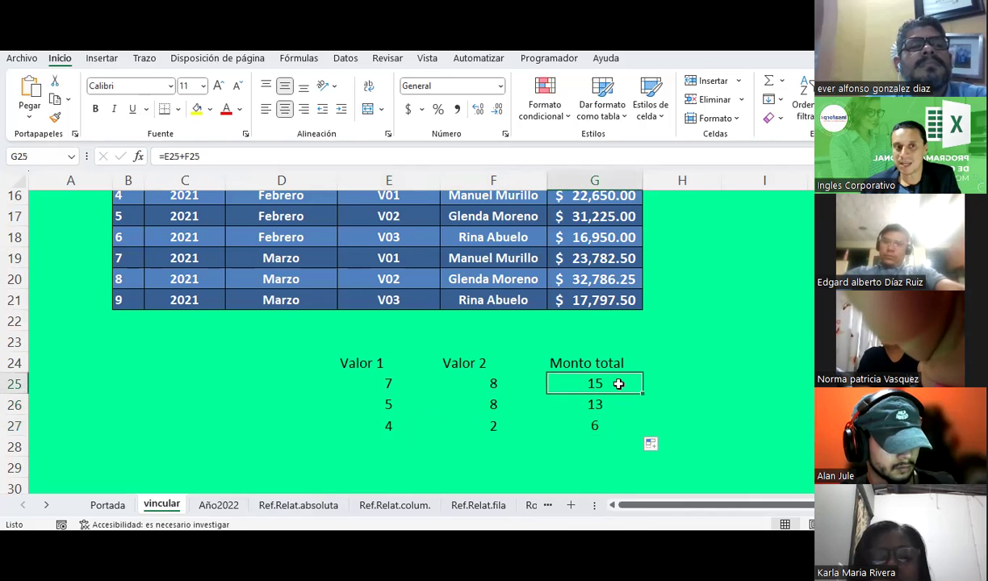
left_click(606, 399)
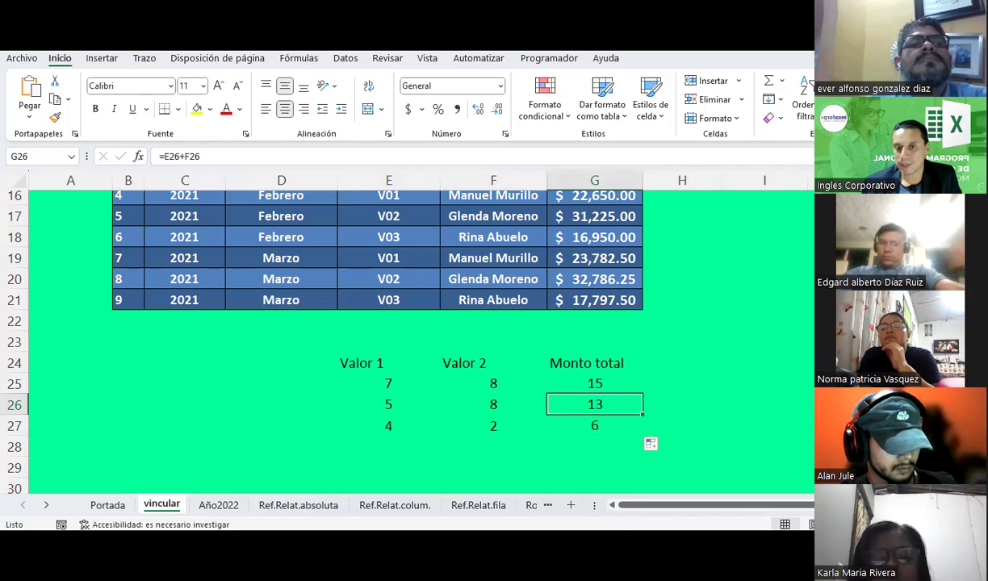
left_click(604, 432)
left_click(582, 381)
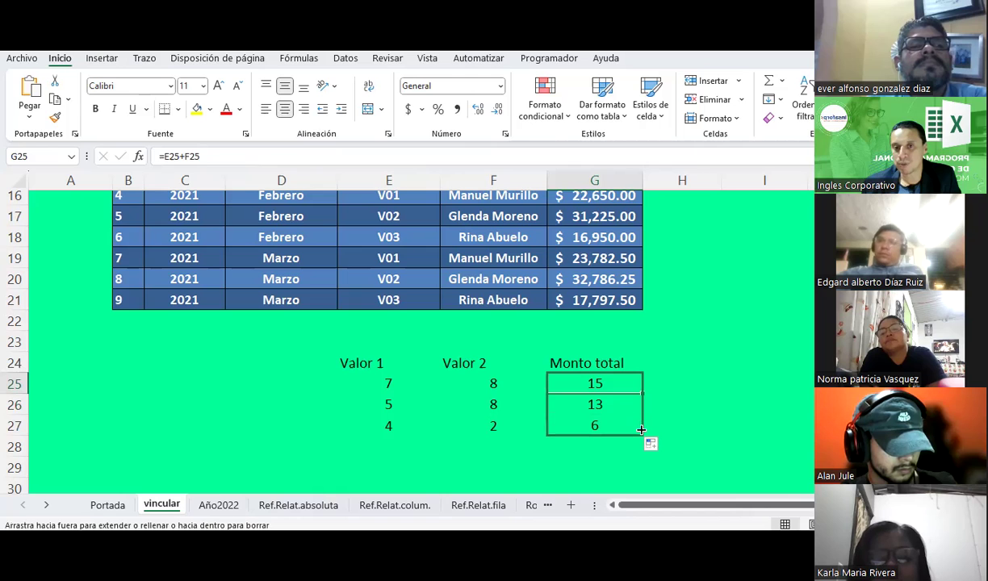
- Refill the formula down G25:G27 and verify the totals 15, 13 and 6
left_click_drag(645, 393, 640, 430)
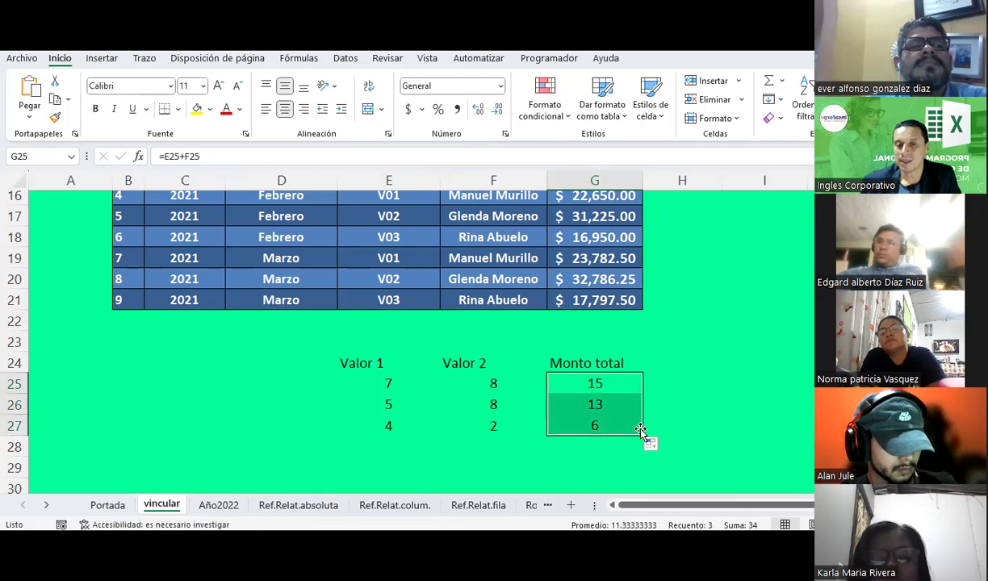
left_click(612, 376)
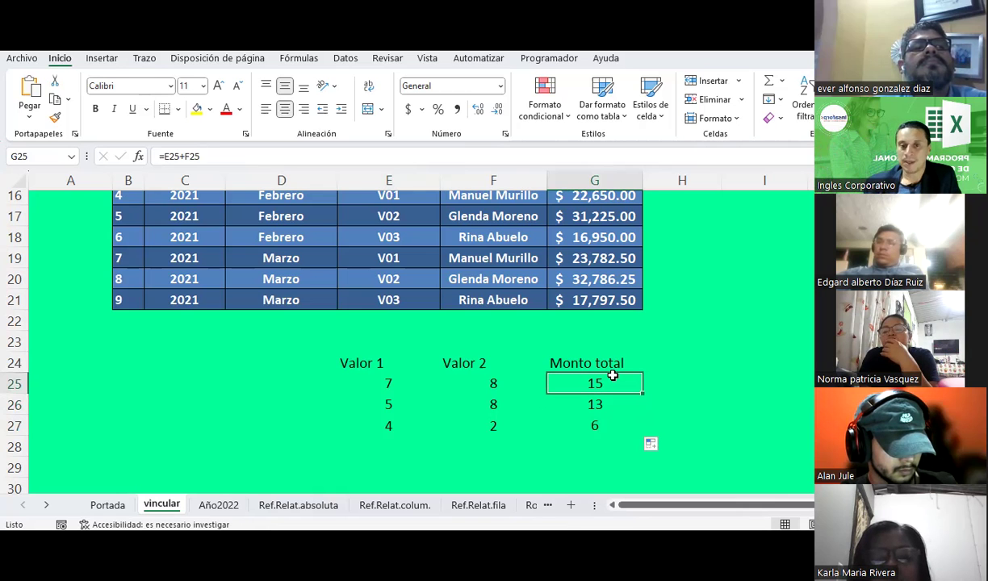
left_click(502, 382)
left_click(569, 384)
left_click(564, 404)
left_click(567, 421)
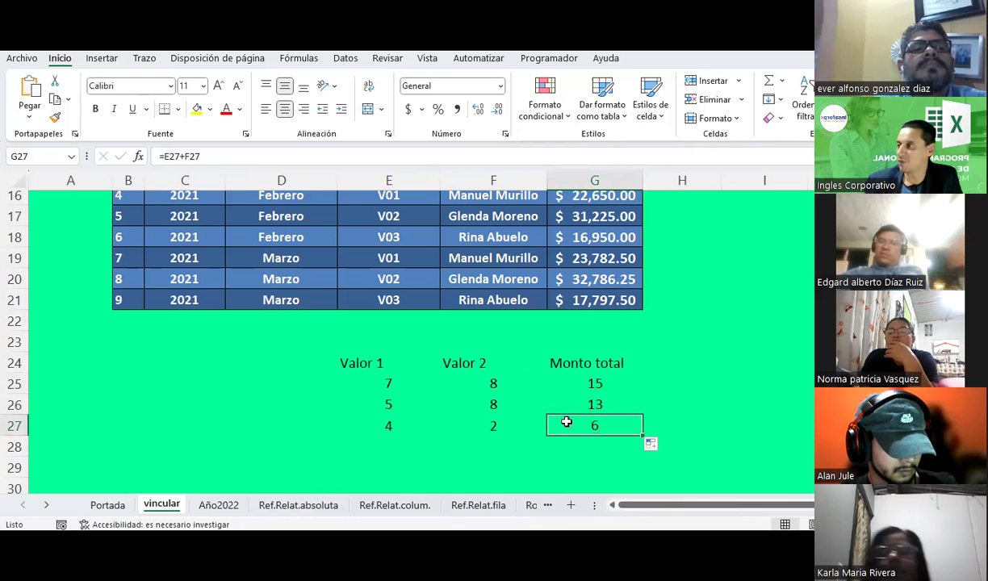
key("alt+Tab")
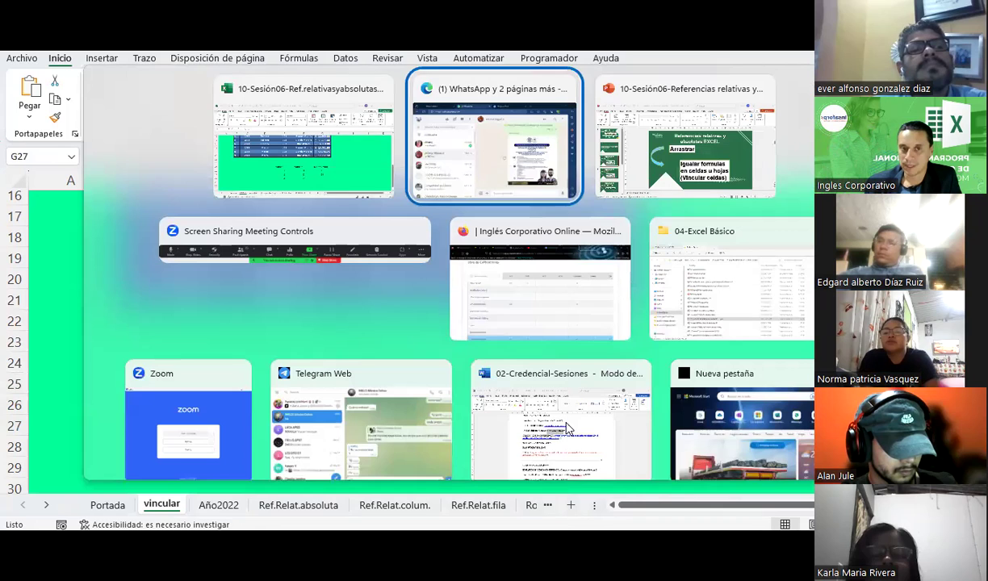
key("alt+Tab")
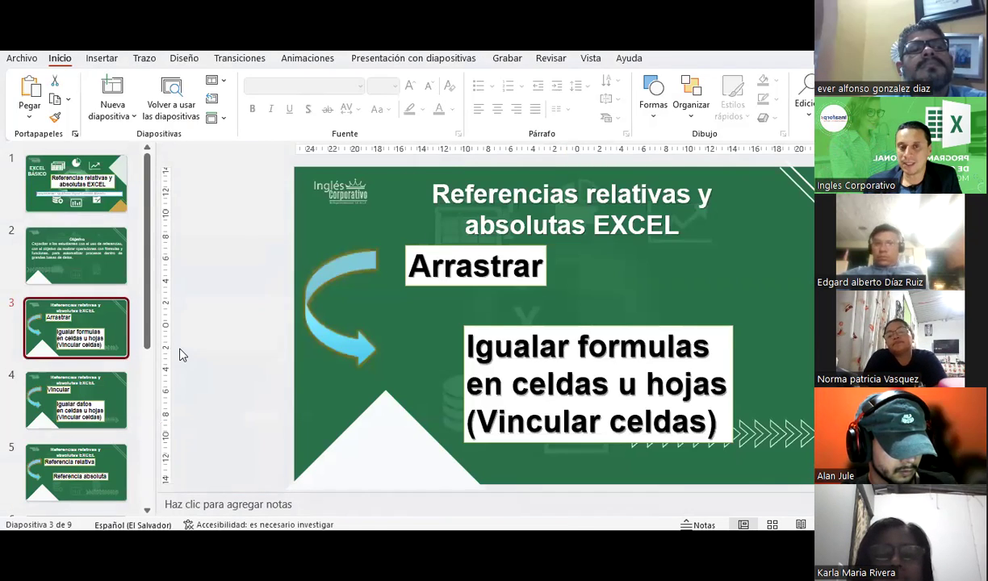
key("alt+Tab")
key("alt+Tab")
key("alt+Tab")
key("alt+Tab")
key("alt+Tab")
key("alt+Tab")
key("alt+Tab")
key("alt+Tab")
key("alt+Tab")
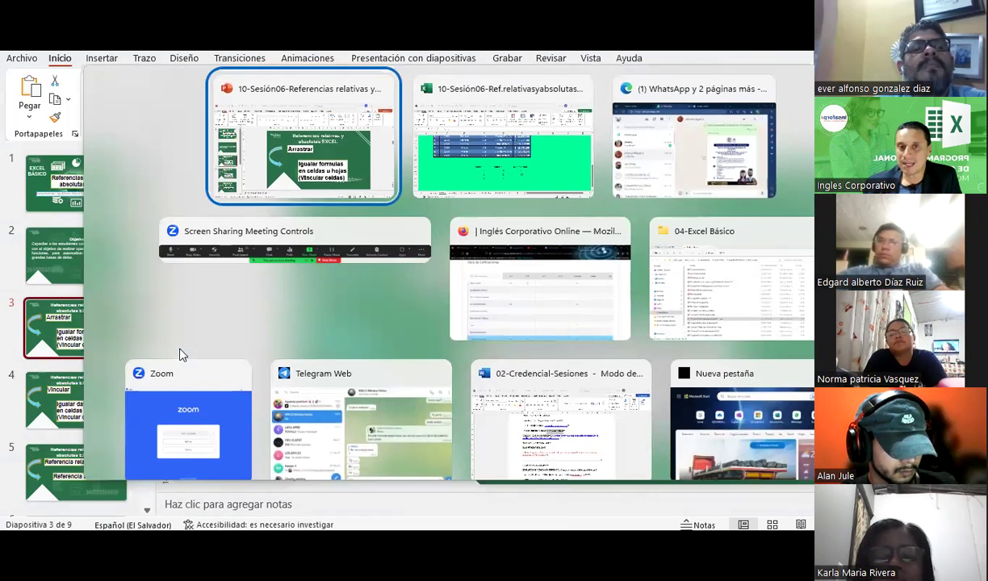
key("alt+Tab")
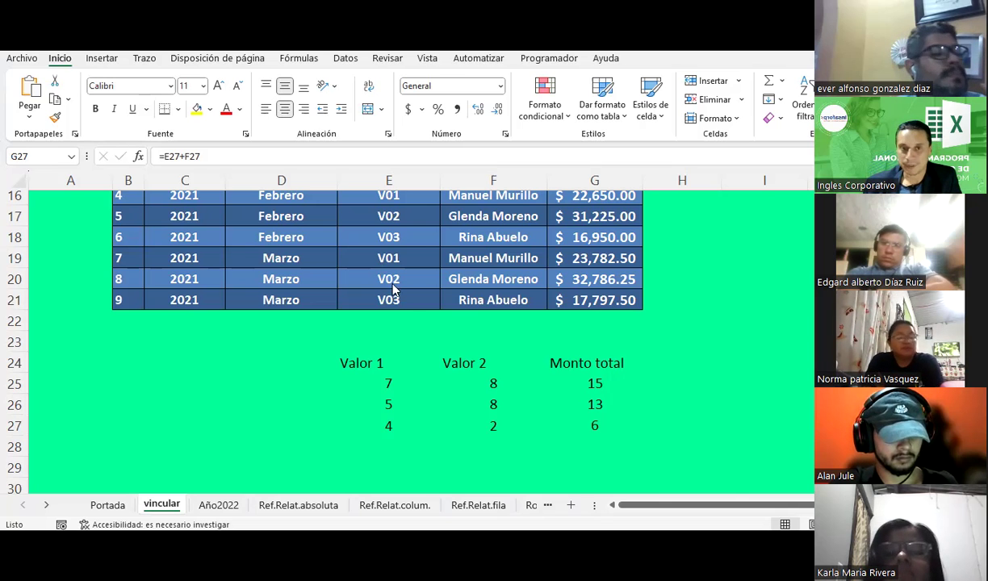
key("alt+Tab")
key("alt+Tab")
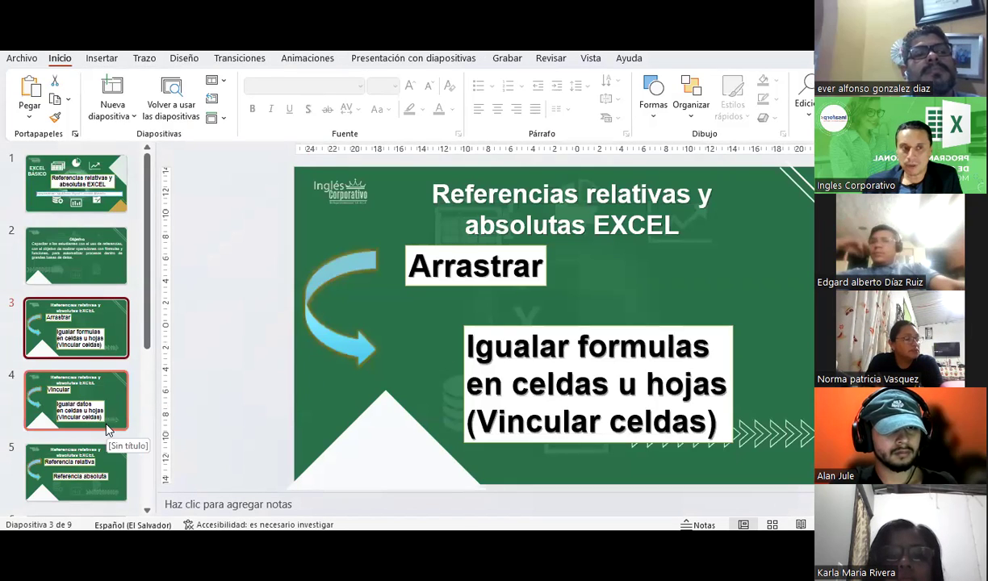
- Step through slides 4 to 9, ending on the A7 versus $A$7 comparison
left_click(107, 420)
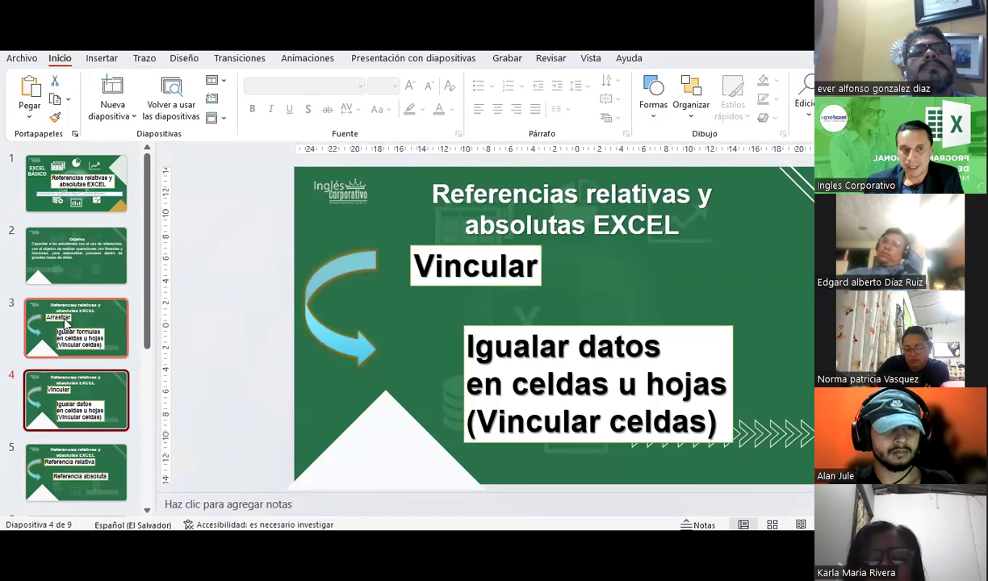
scroll(66, 388, "down", 1)
left_click(67, 420)
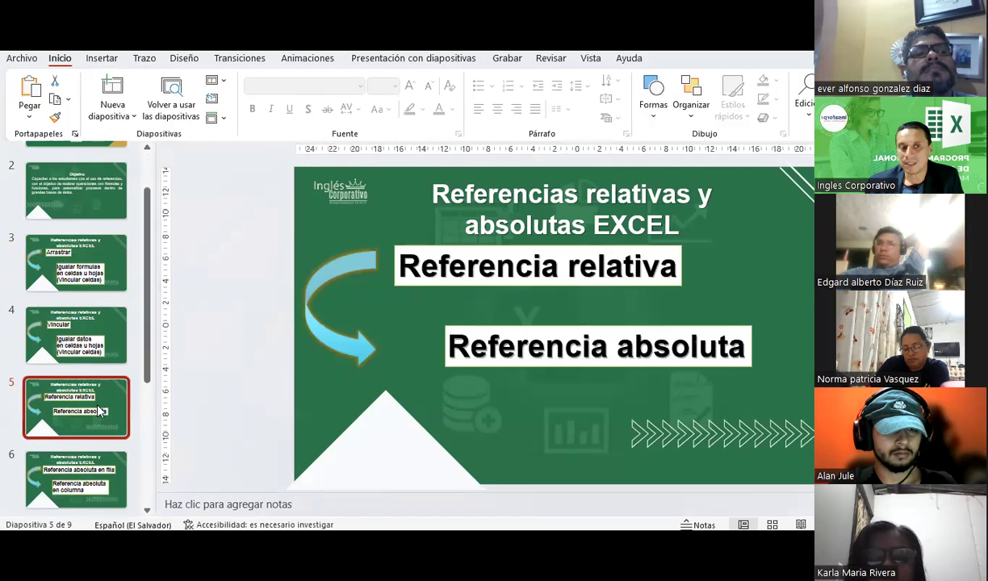
scroll(94, 391, "down", 1)
left_click(93, 418)
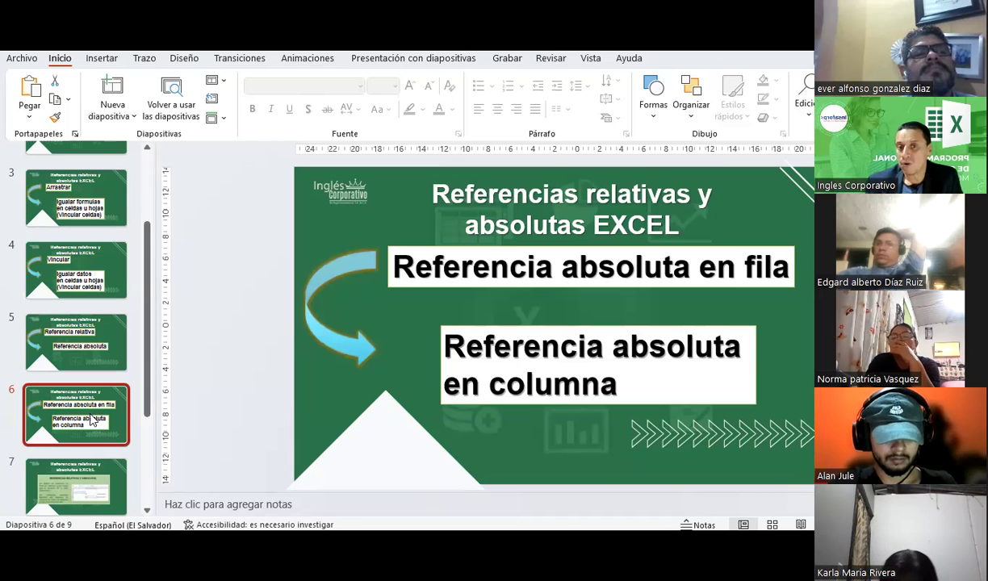
scroll(93, 419, "down", 2)
left_click(98, 430)
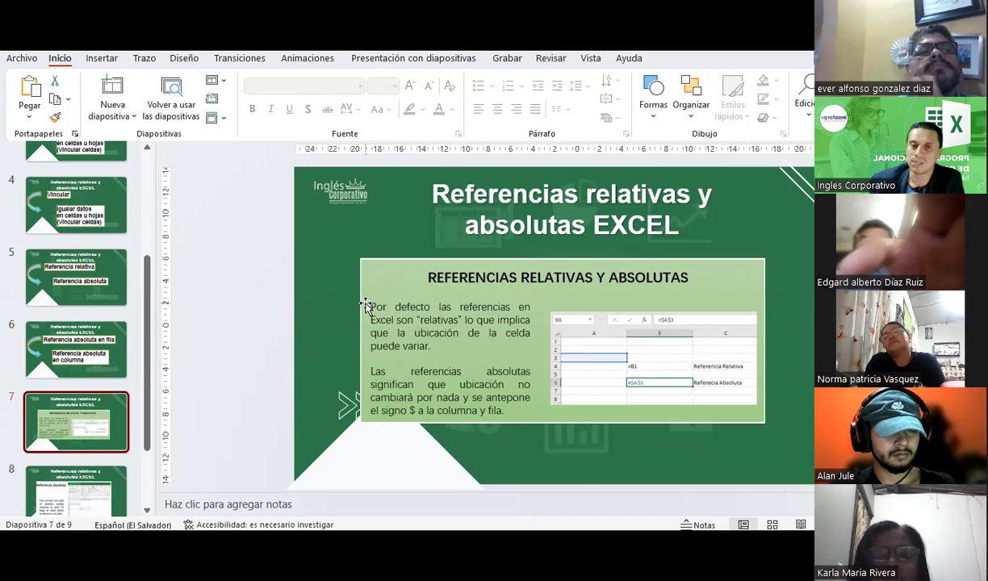
key("Down")
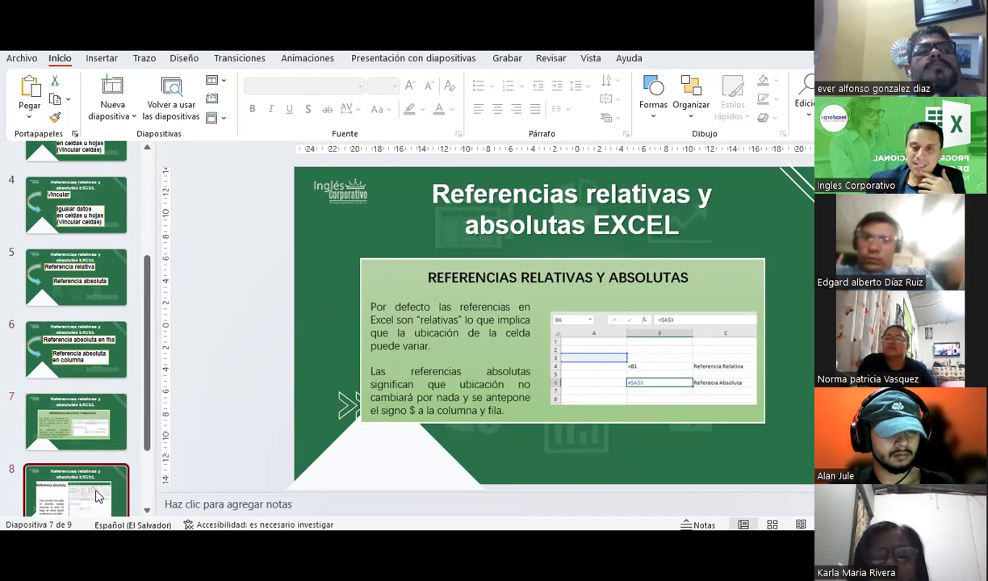
key("Down")
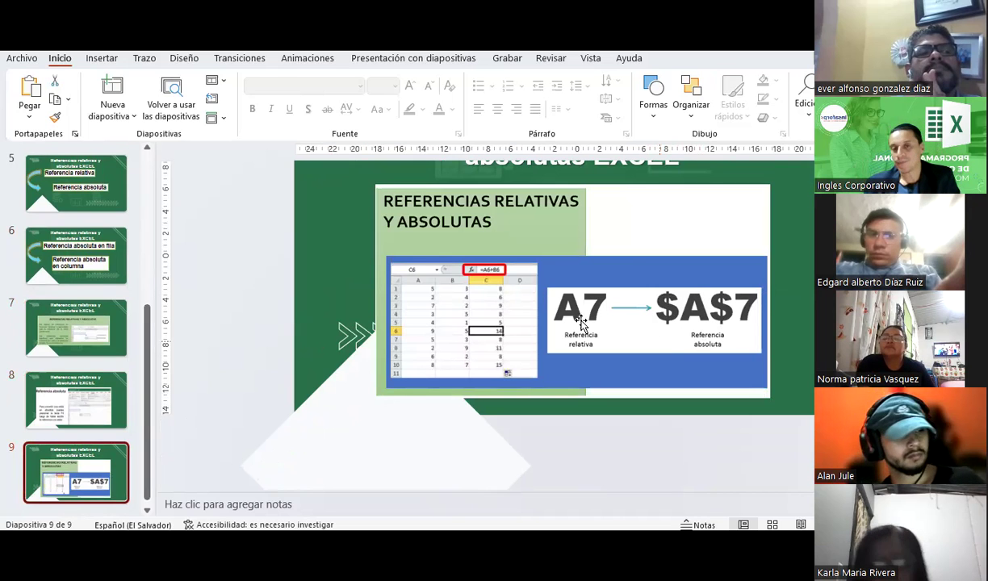
- With the black Trazo pen, ink arrows labelling $A$7's parts as 'Celda', 'C' and 'F'
left_click(145, 58)
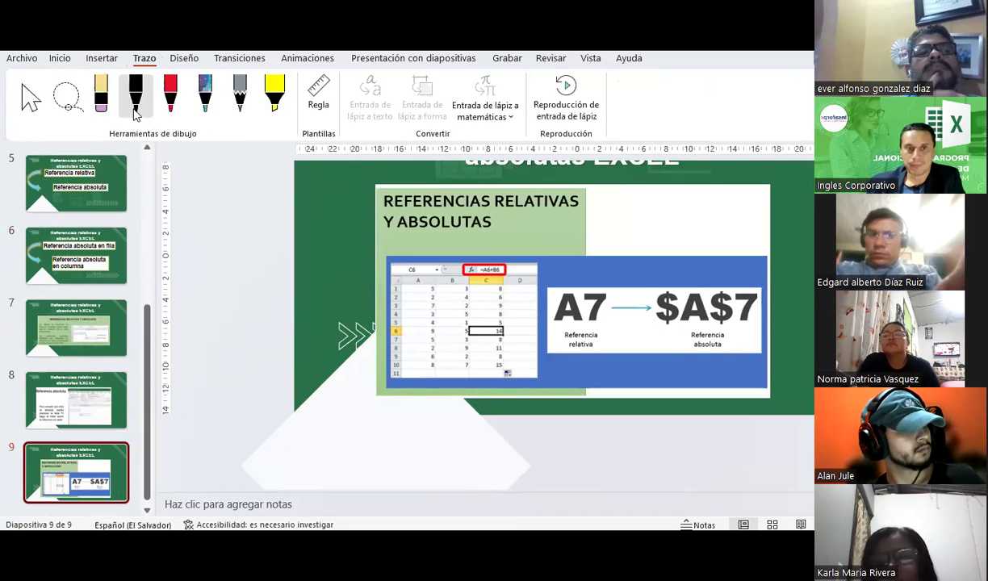
left_click(135, 93)
left_click_drag(661, 251, 675, 268)
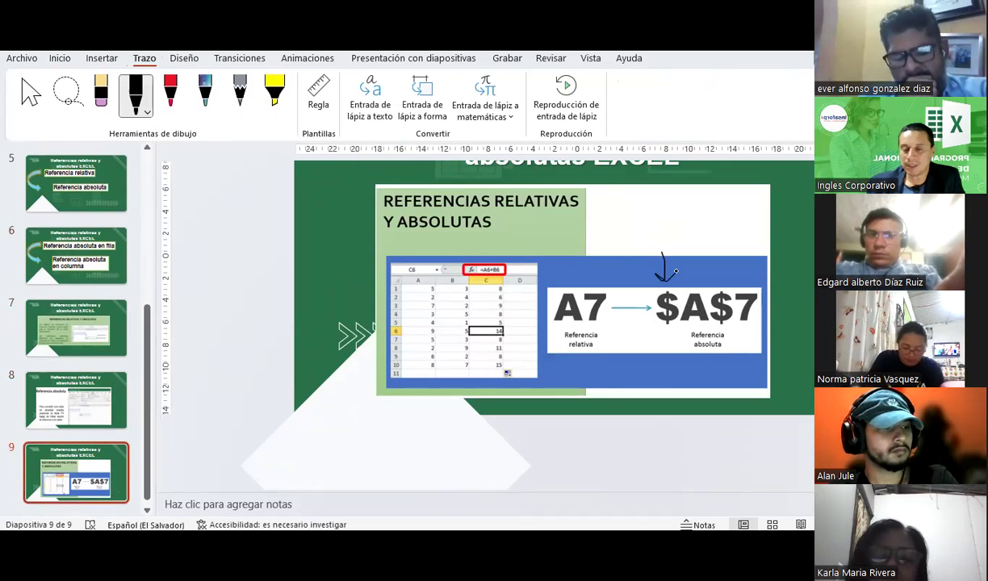
mouse_move(621, 533)
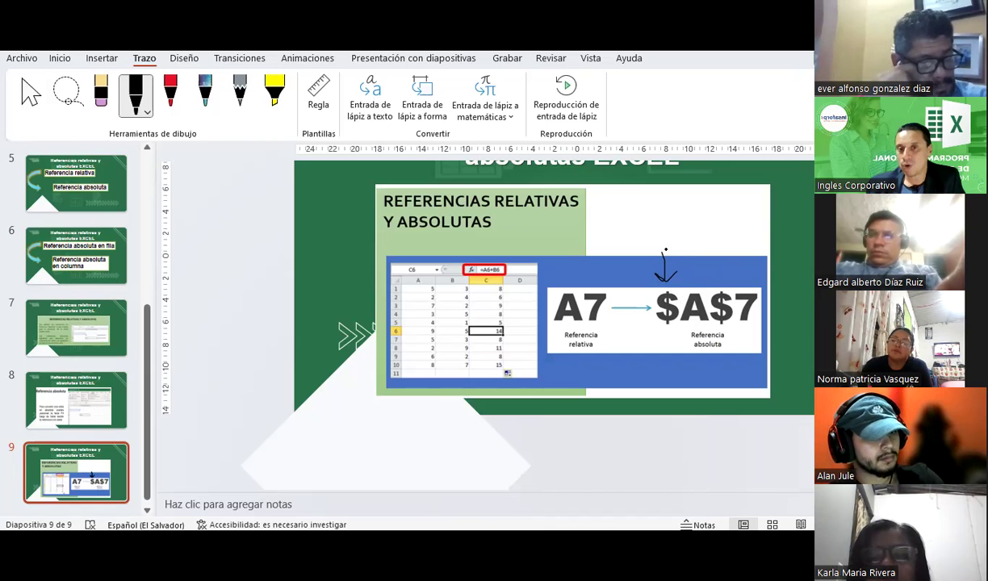
mouse_move(663, 251)
left_mouse_down()
mouse_move(693, 284)
mouse_move(713, 277)
left_mouse_up()
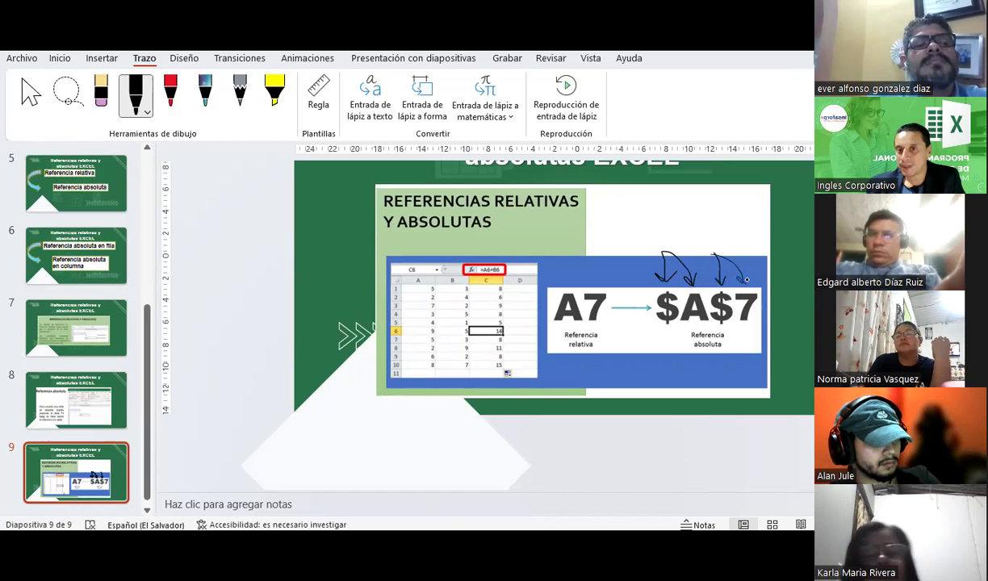
left_click_drag(746, 279, 740, 284)
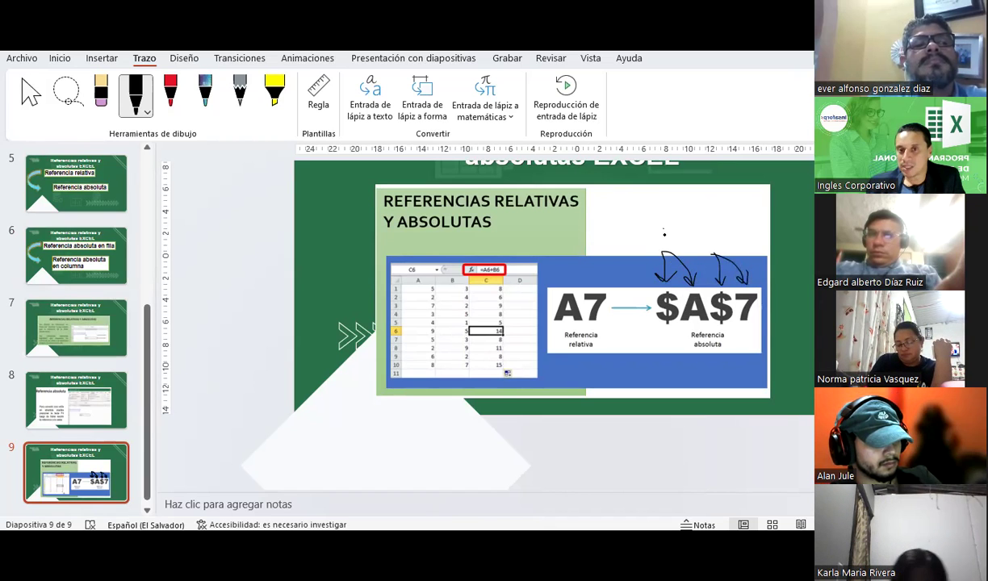
mouse_move(666, 227)
left_mouse_down()
mouse_move(668, 249)
mouse_move(721, 236)
left_mouse_up()
mouse_move(630, 229)
left_mouse_down()
mouse_move(674, 215)
mouse_move(655, 190)
left_mouse_up()
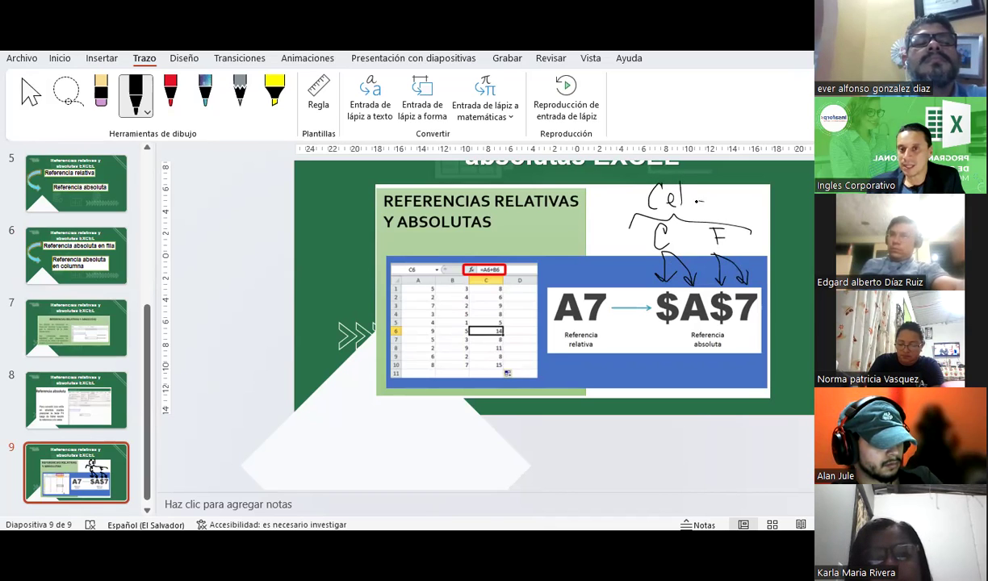
left_click_drag(714, 199, 721, 208)
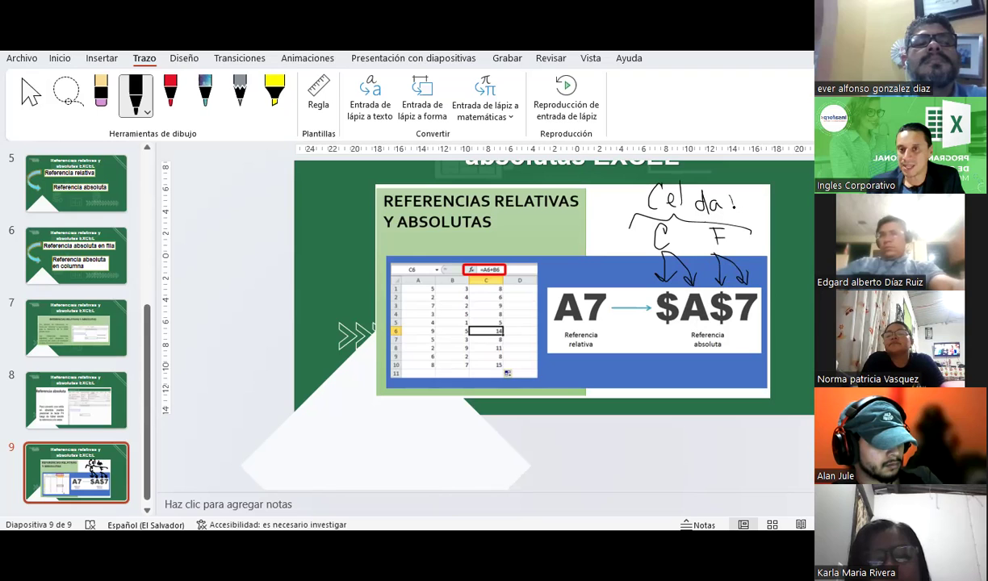
left_click_drag(728, 207, 766, 192)
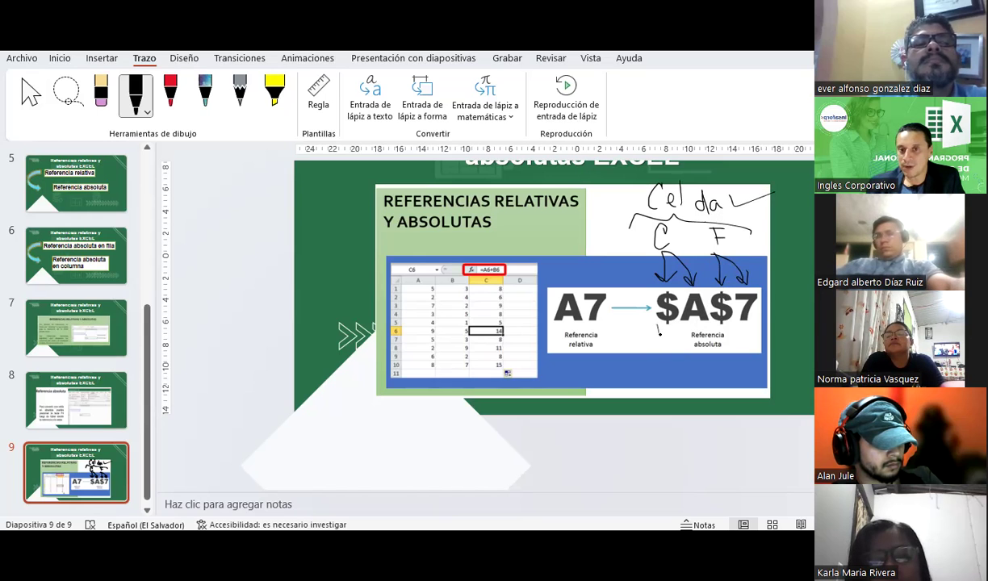
- Bracket $A$7 and handwrite the '$A7 / A$7' variants beneath it
left_click_drag(675, 336, 722, 334)
left_click_drag(666, 361, 662, 372)
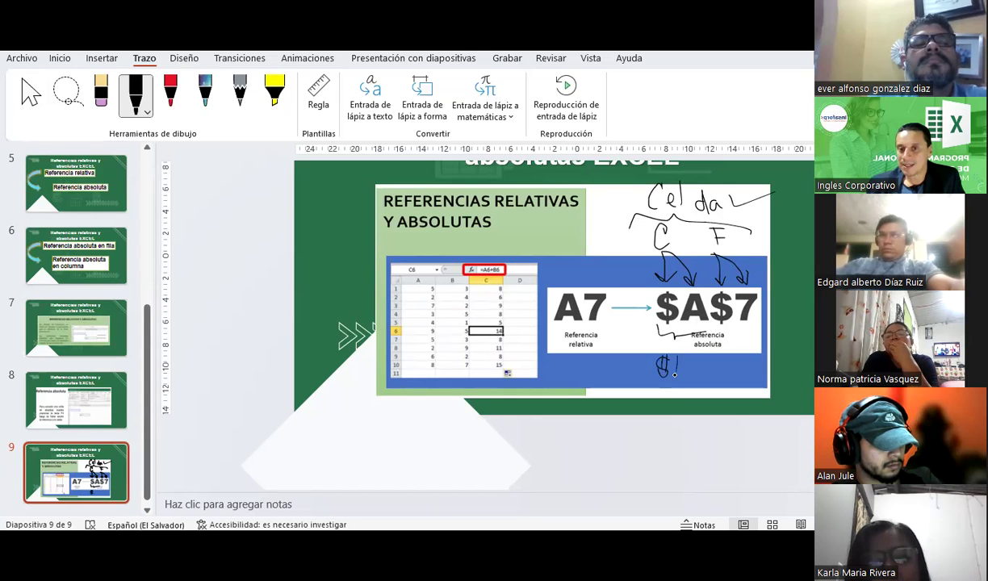
left_click_drag(697, 360, 702, 374)
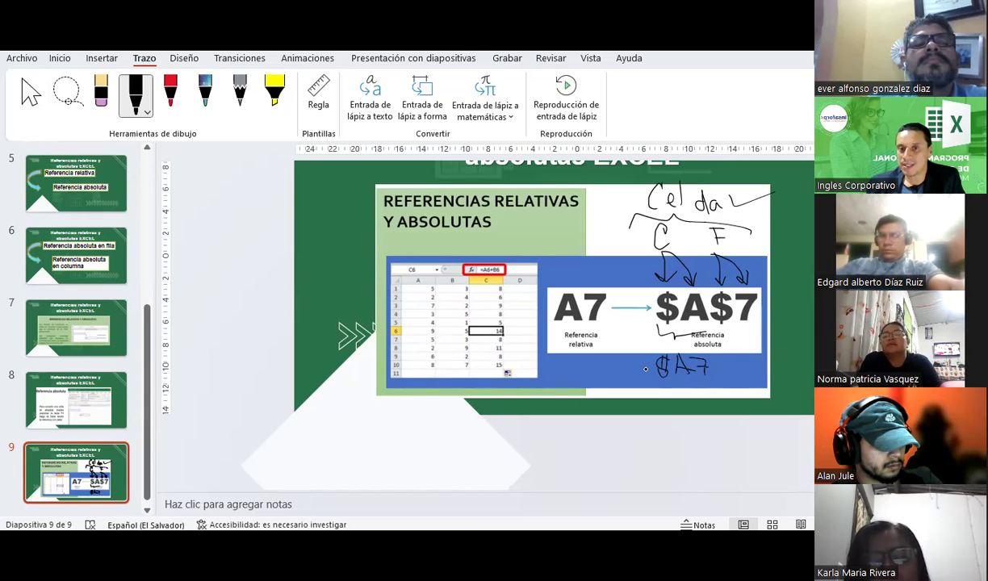
left_click_drag(645, 368, 655, 252)
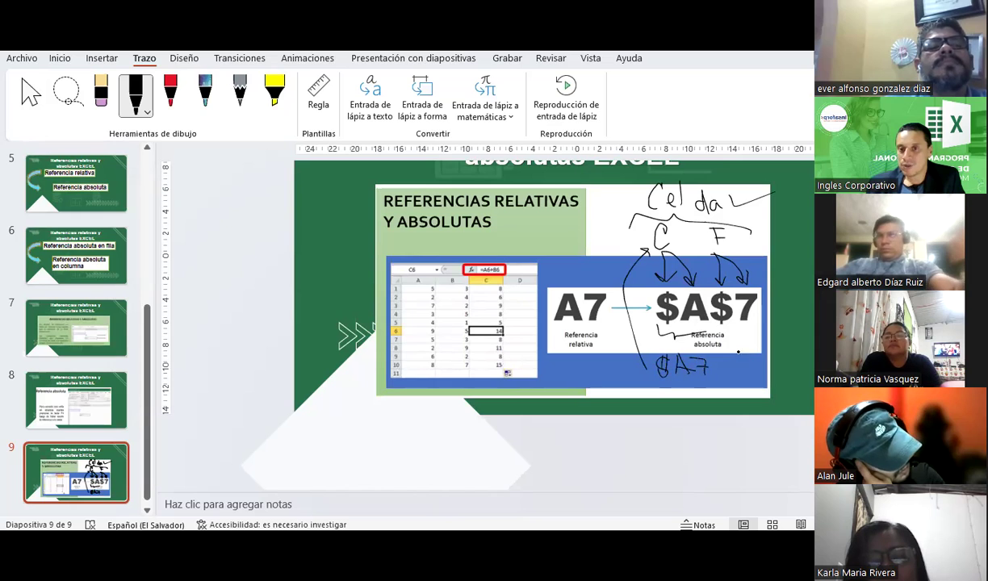
mouse_move(737, 340)
left_mouse_down()
mouse_move(712, 388)
mouse_move(749, 368)
mouse_move(764, 379)
left_mouse_up()
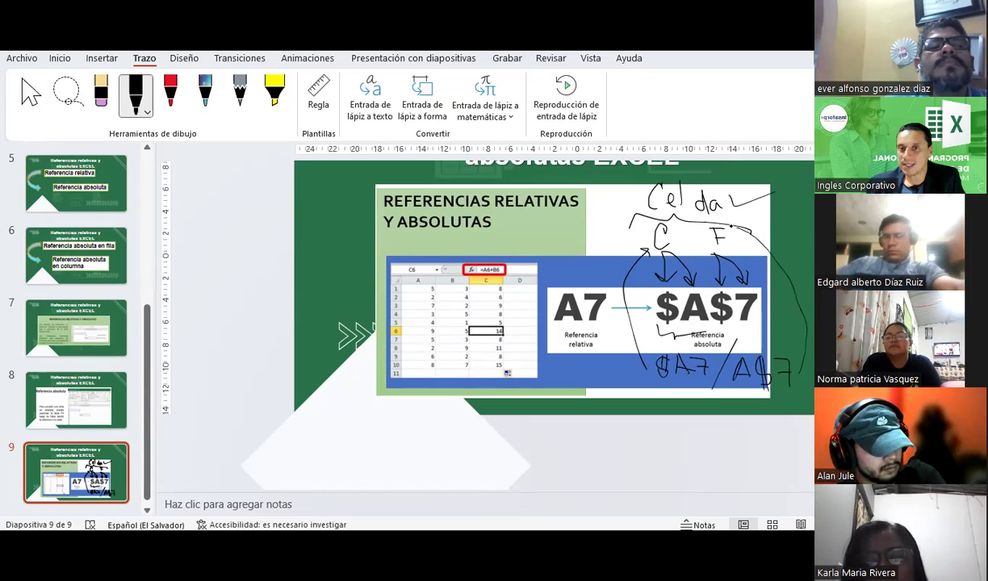
mouse_move(733, 221)
left_mouse_down()
mouse_move(732, 242)
mouse_move(750, 226)
left_mouse_up()
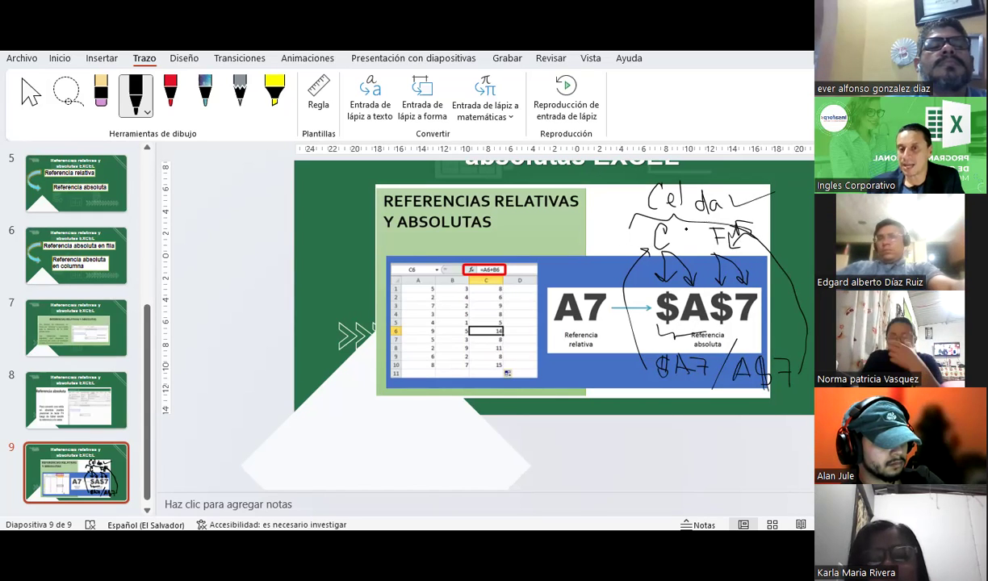
- Erase the ink annotations on slide 9 with the Borrador eraser and go back to Excel's vincular sheet
left_click(100, 107)
mouse_move(646, 198)
left_mouse_down()
mouse_move(637, 248)
mouse_move(746, 378)
mouse_move(758, 374)
left_mouse_up()
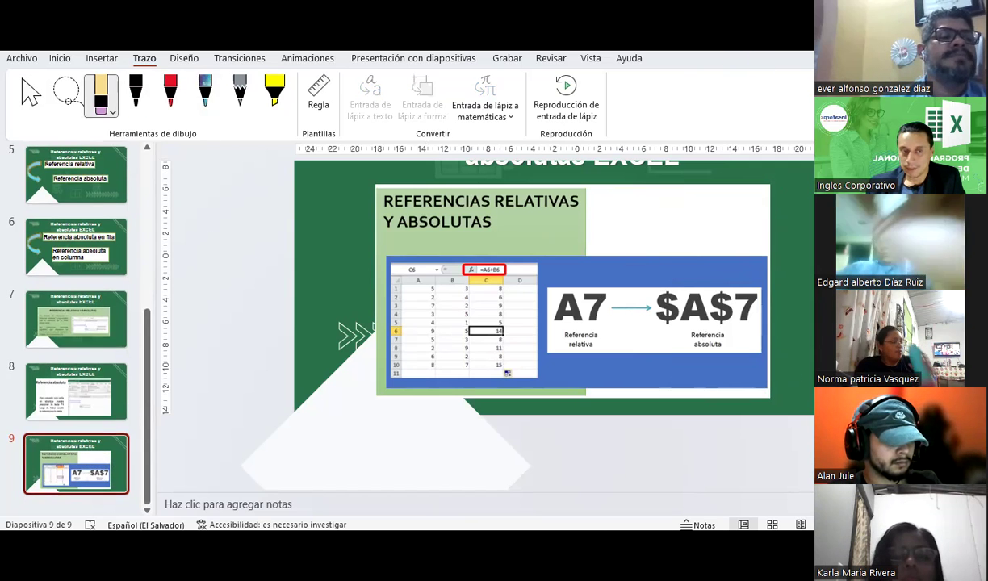
key("alt+Tab")
left_click_drag(730, 355, 681, 363)
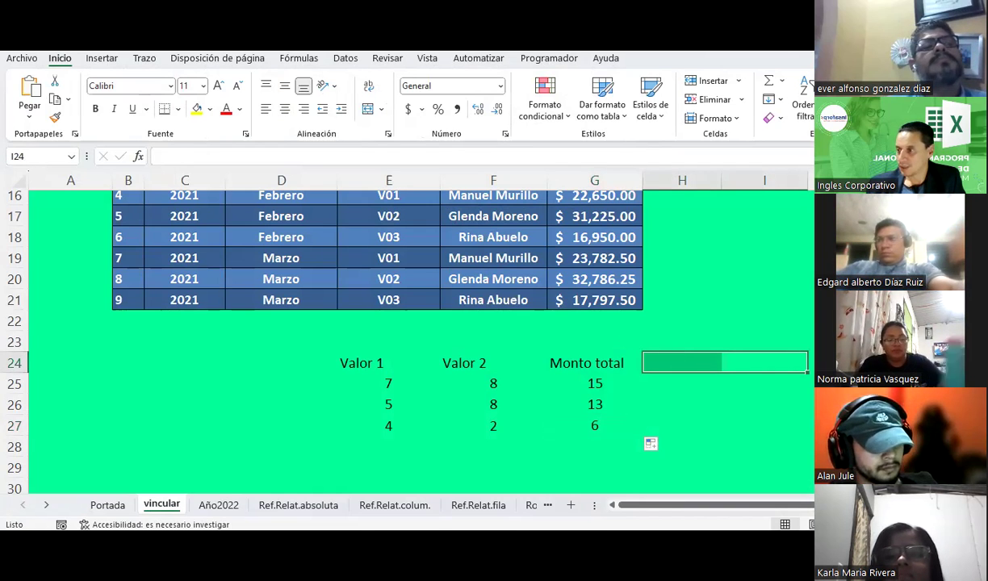
- Switch from Excel to the File Explorer window showing the 04-Excel Básico folder
key("alt+Tab")
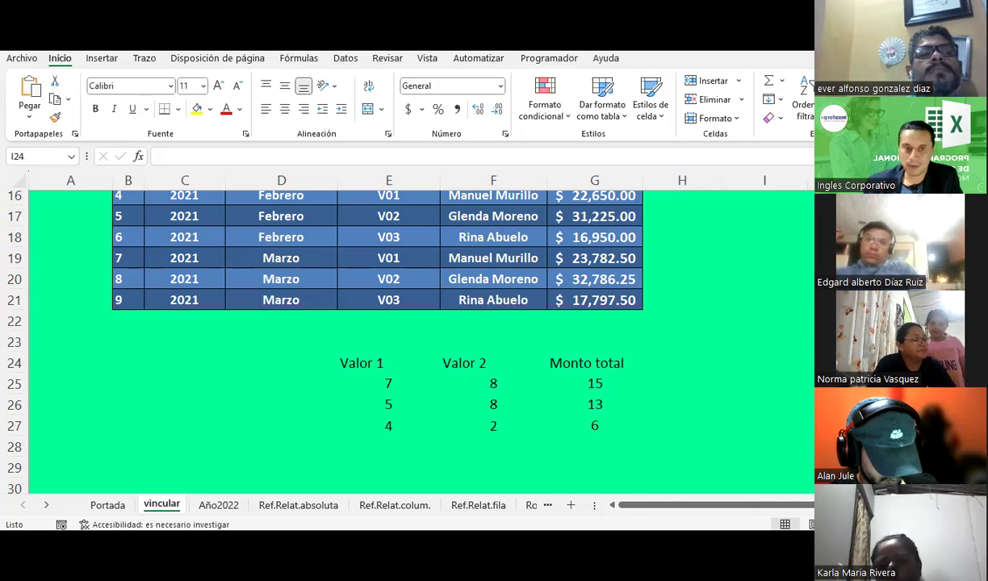
key("alt+Tab")
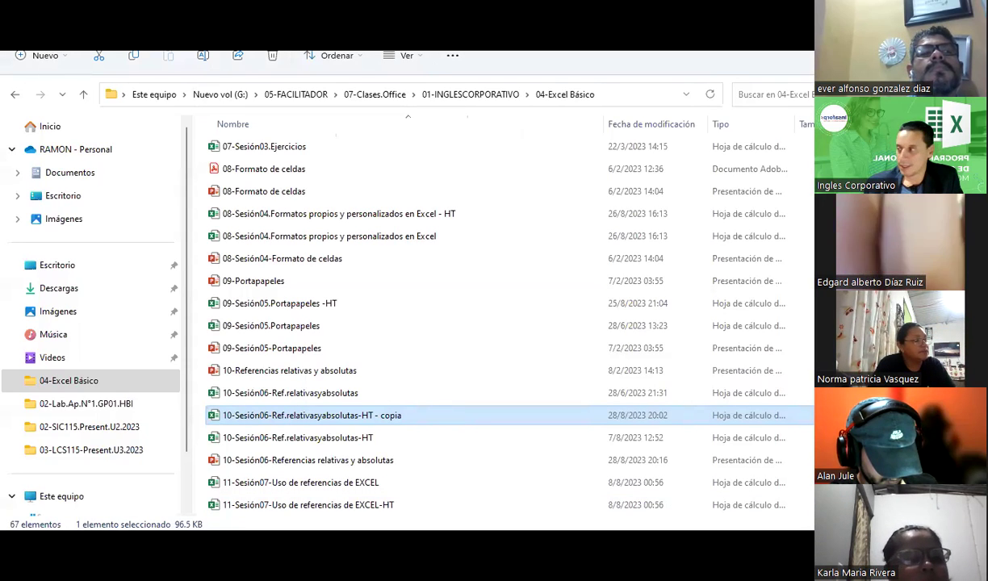
key("alt+Tab")
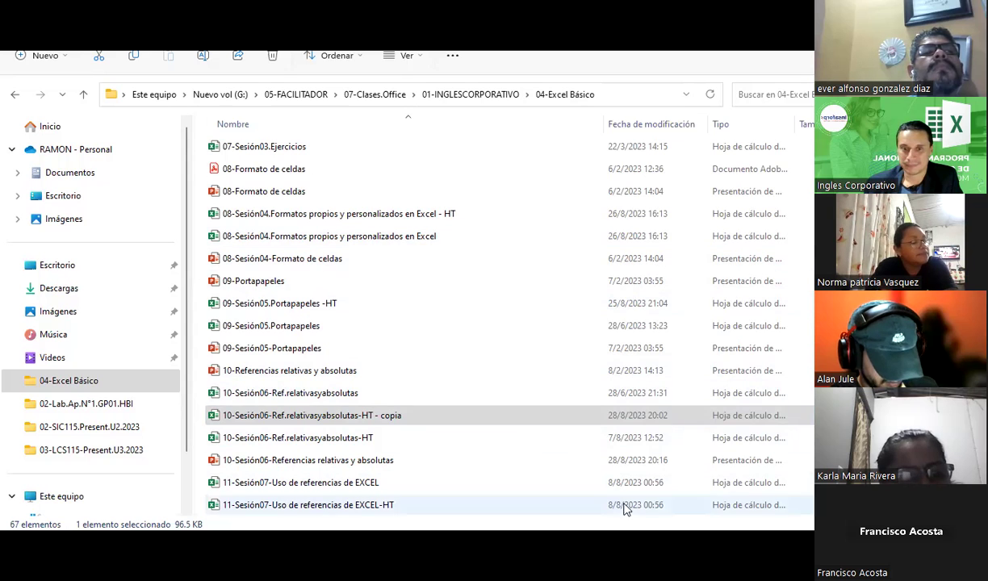
- Back on the vincular sheet, check 5 in I14, 7 in J14 and K14's formula =$I$14+J14
key("alt+Tab")
left_click(717, 320)
scroll(719, 319, "up", 1)
scroll(719, 318, "up", 1)
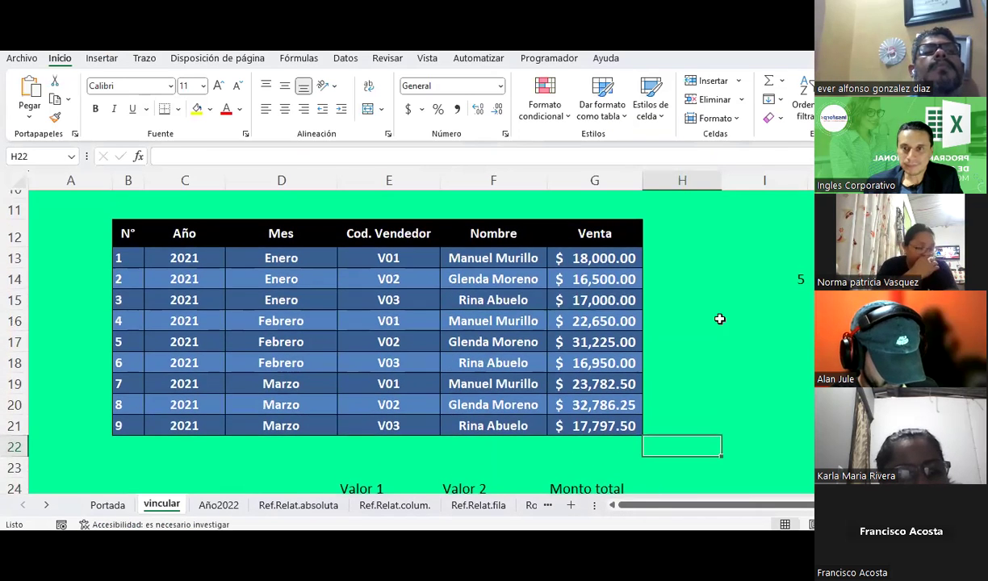
left_click(805, 278)
left_click(809, 278)
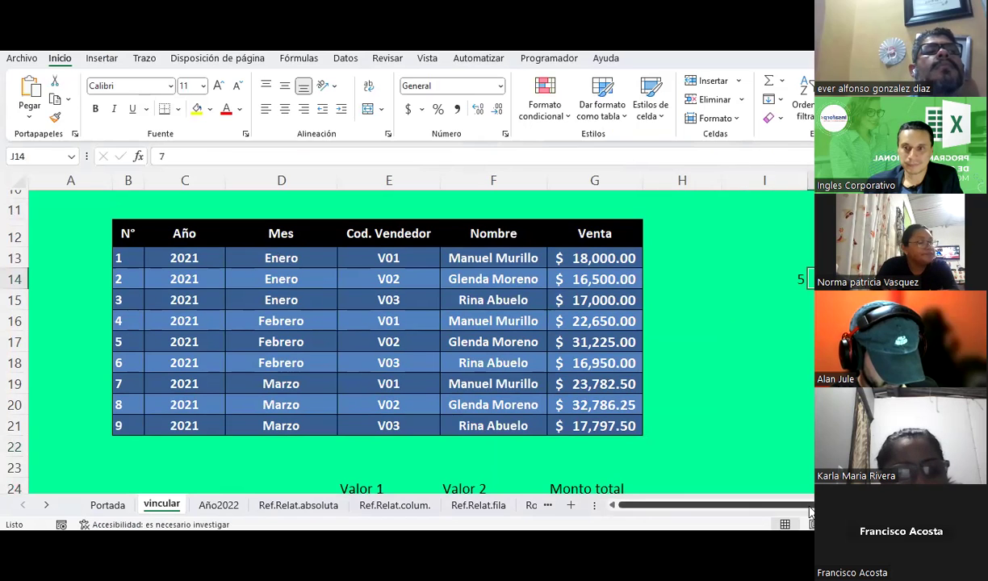
scroll(809, 278, "right", 1)
left_click(807, 278)
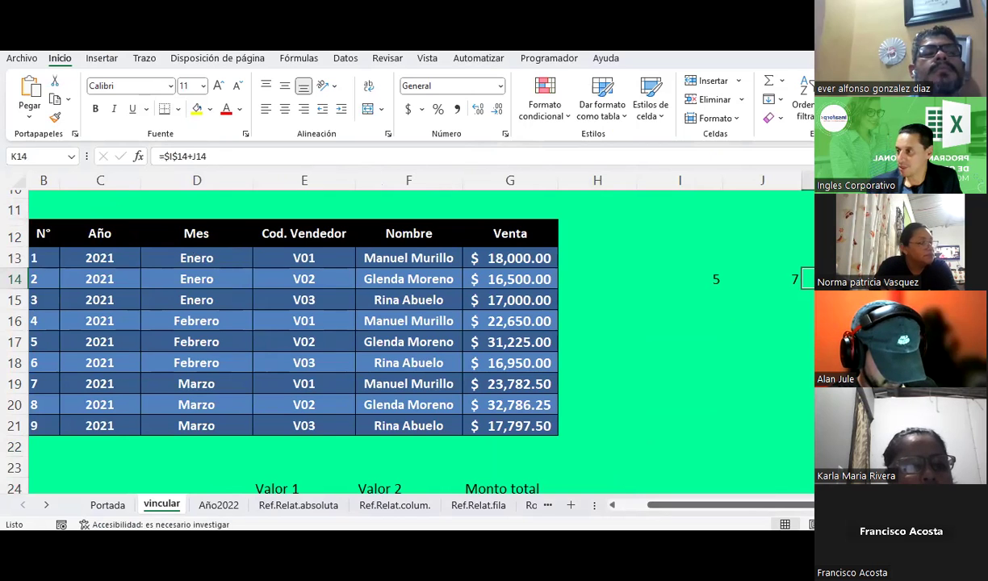
left_click(732, 384)
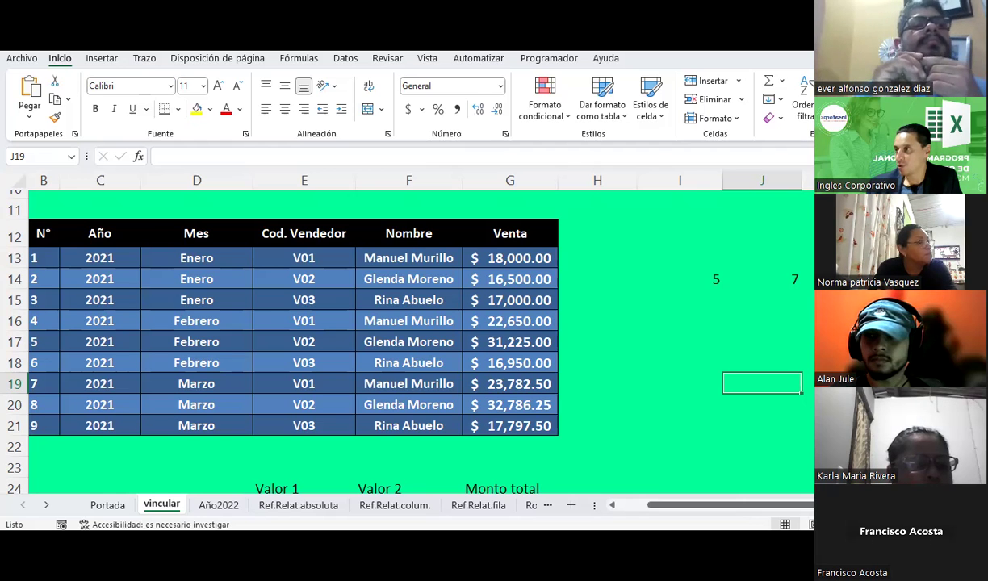
- Center the I14:J20 block both horizontally and vertically
left_click(677, 340)
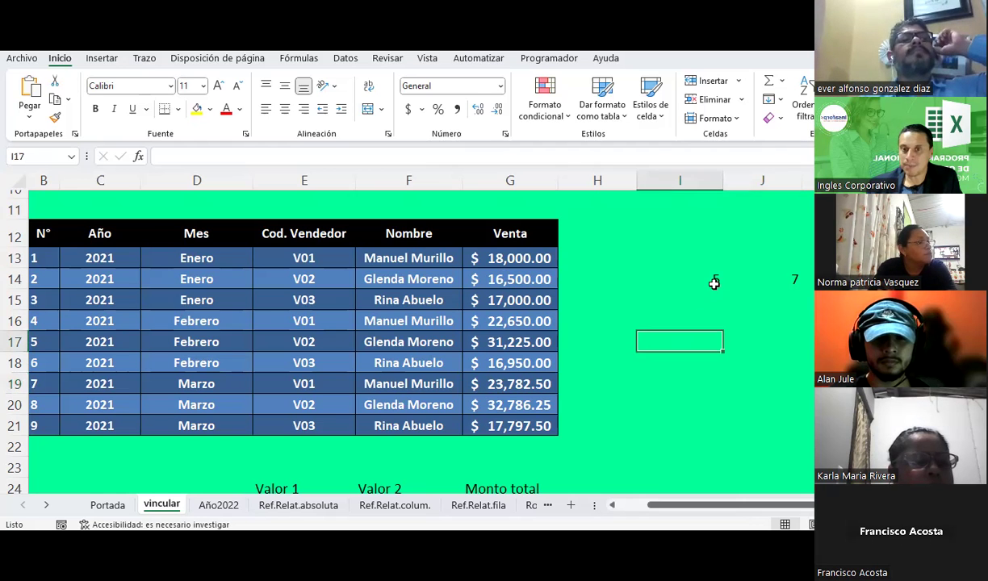
left_click_drag(714, 282, 762, 405)
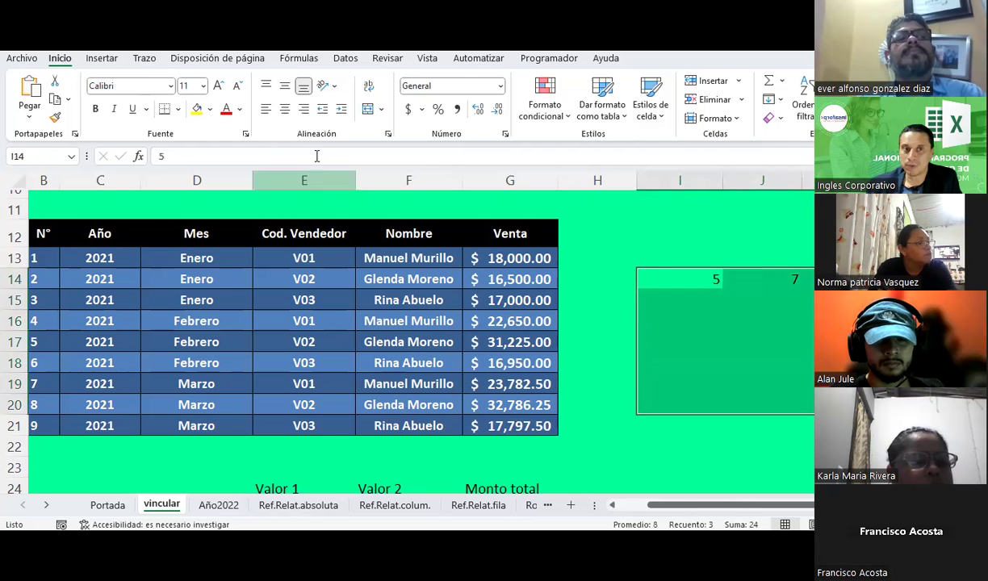
left_click(284, 108)
left_click(284, 85)
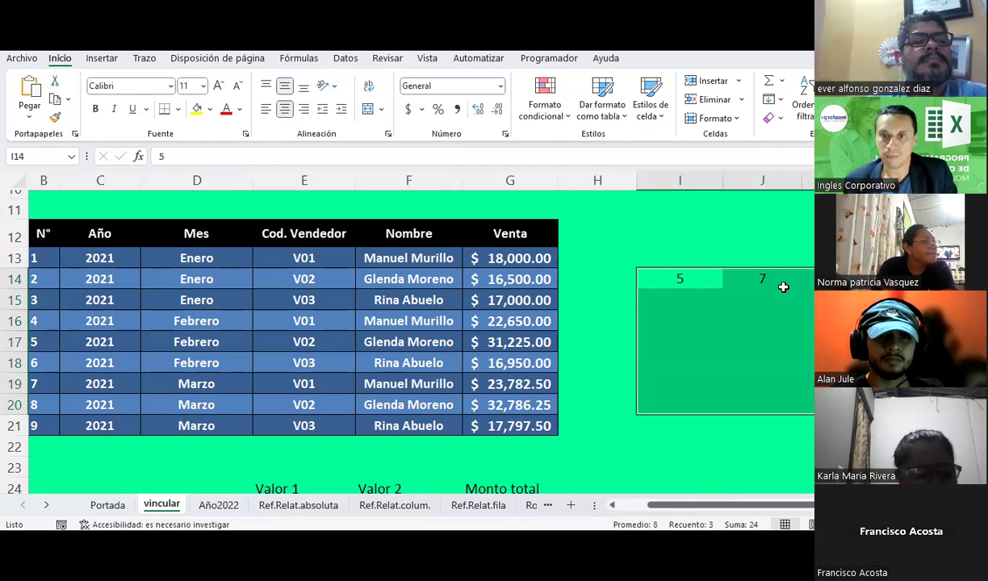
- Enter the value 2 in I15, the cell right below the 5
left_click(699, 306)
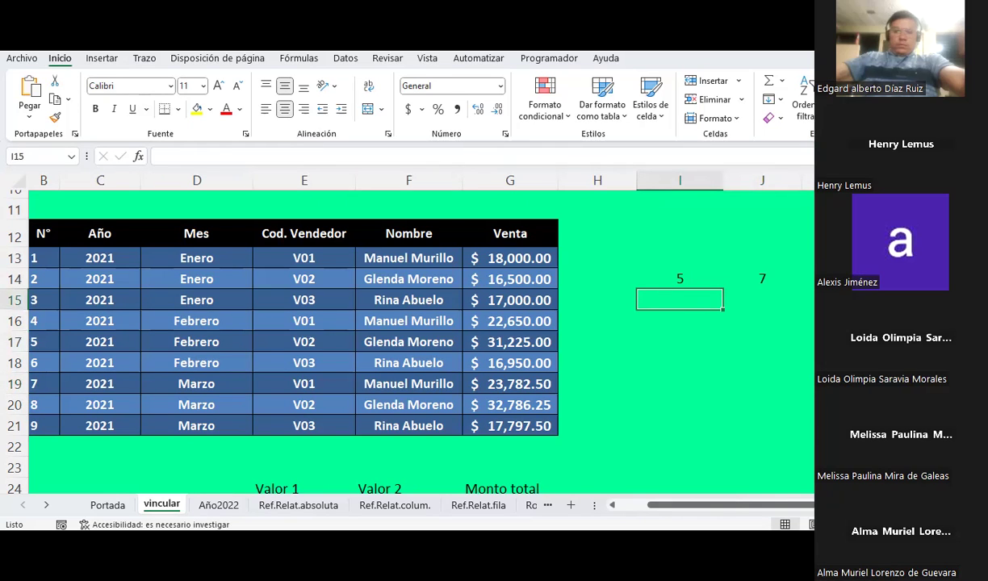
left_click(710, 339)
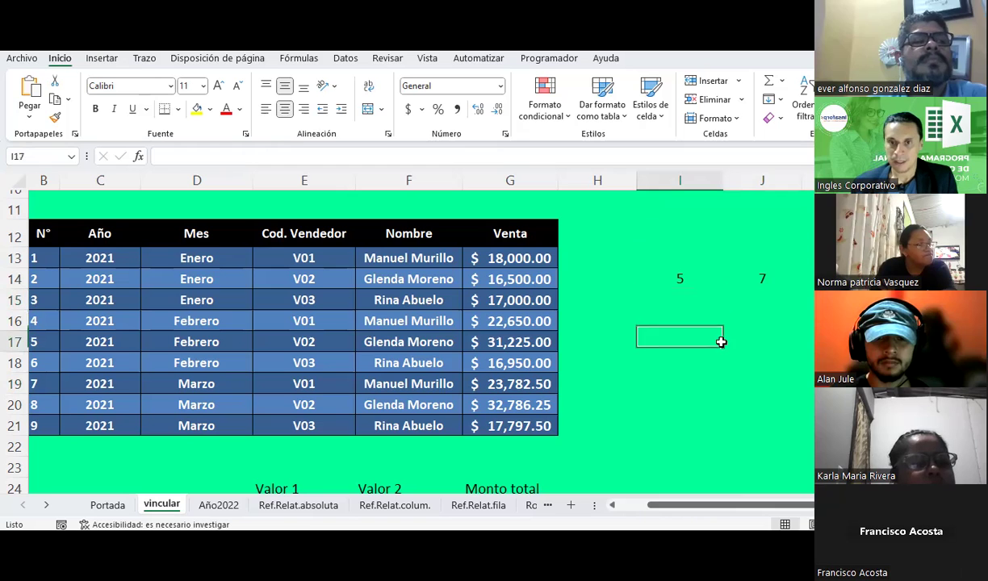
left_click(694, 300)
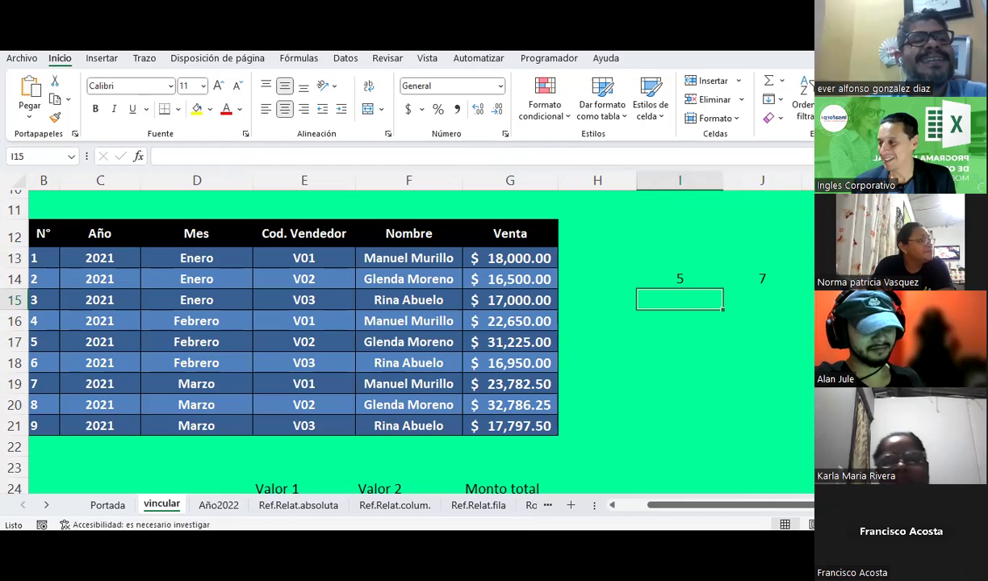
left_click(744, 344)
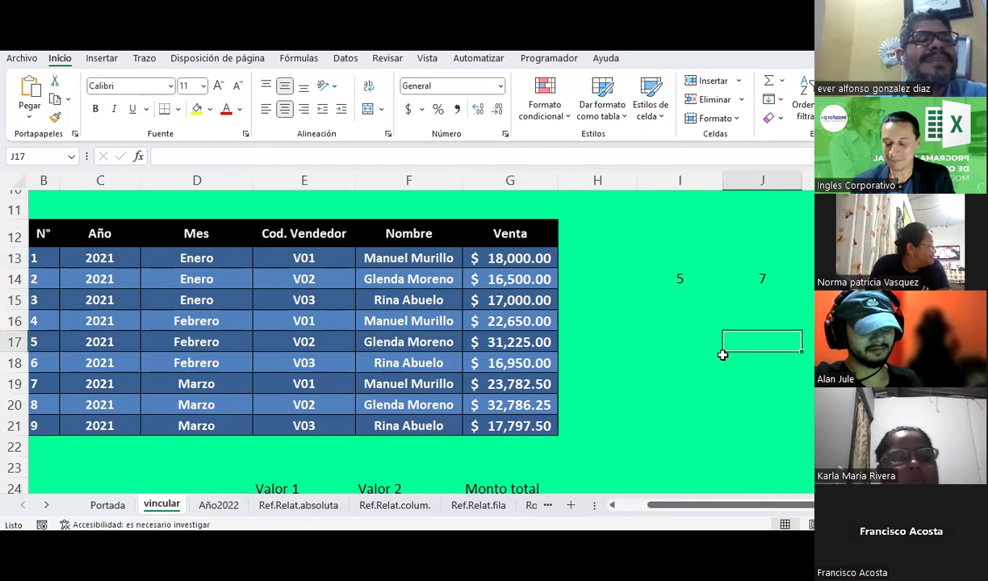
left_click(690, 299)
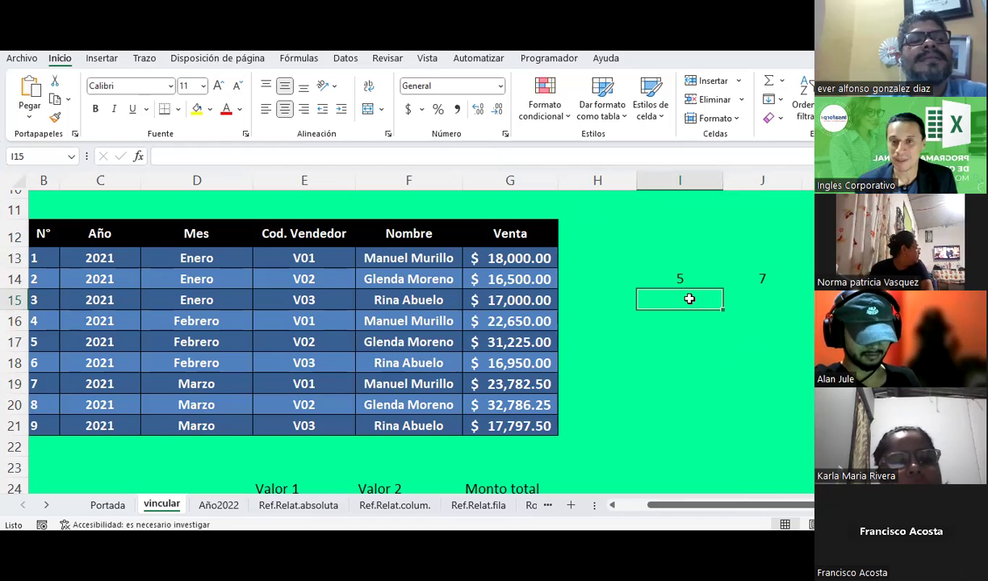
key("Right")
key("Left")
key("Up")
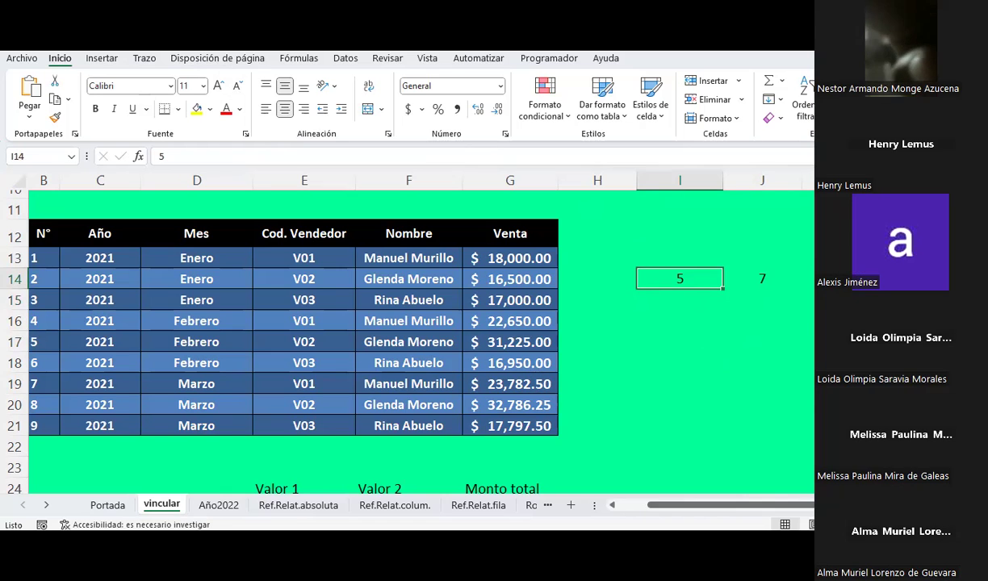
left_click(679, 304)
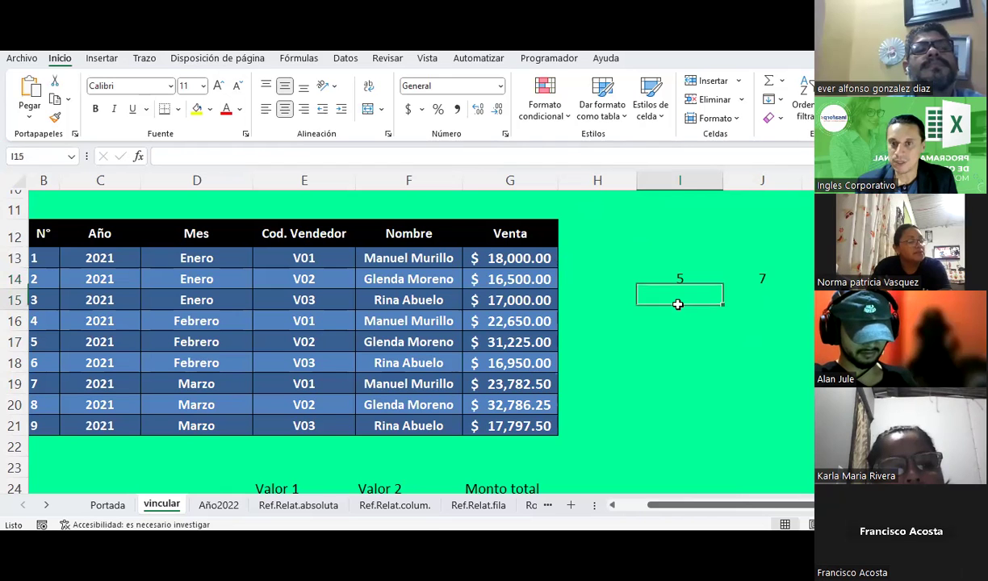
type("2")
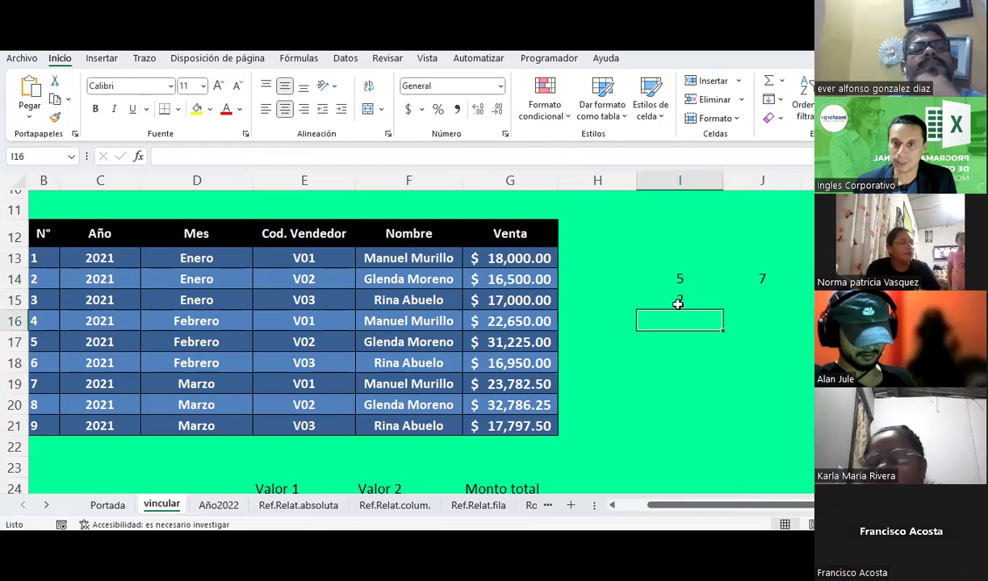
key("Return")
scroll(555, 473, "down", 1)
- Fill G25's =E25+F25 down to G27 and confirm G26 reads =E26+F26
scroll(555, 472, "down", 2)
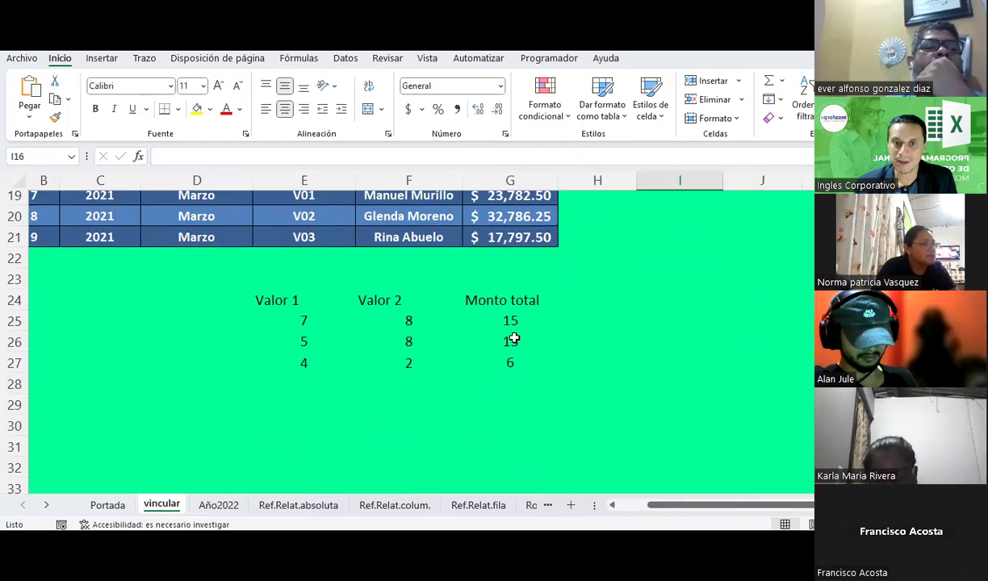
left_click(505, 300)
left_click(512, 321)
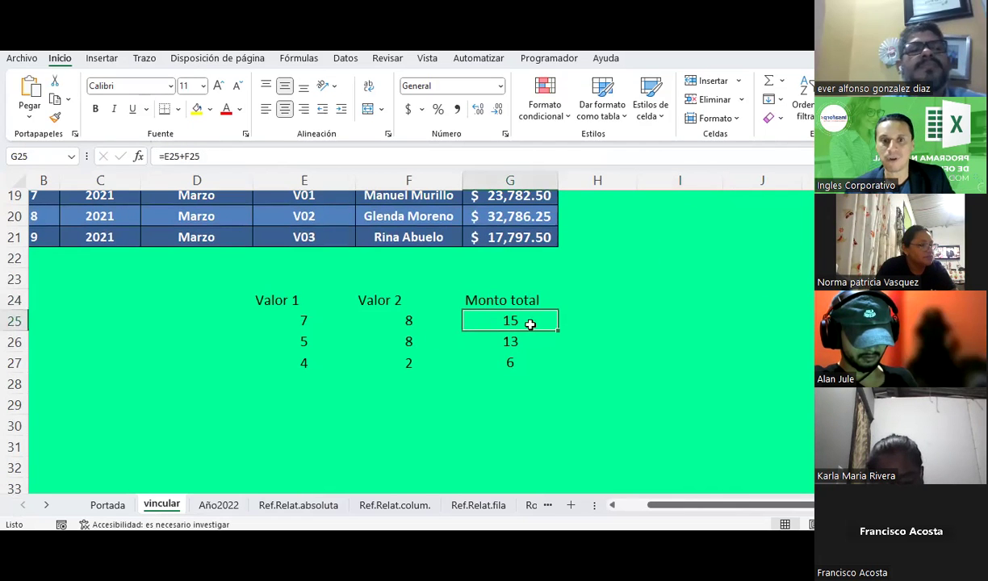
left_click(299, 321)
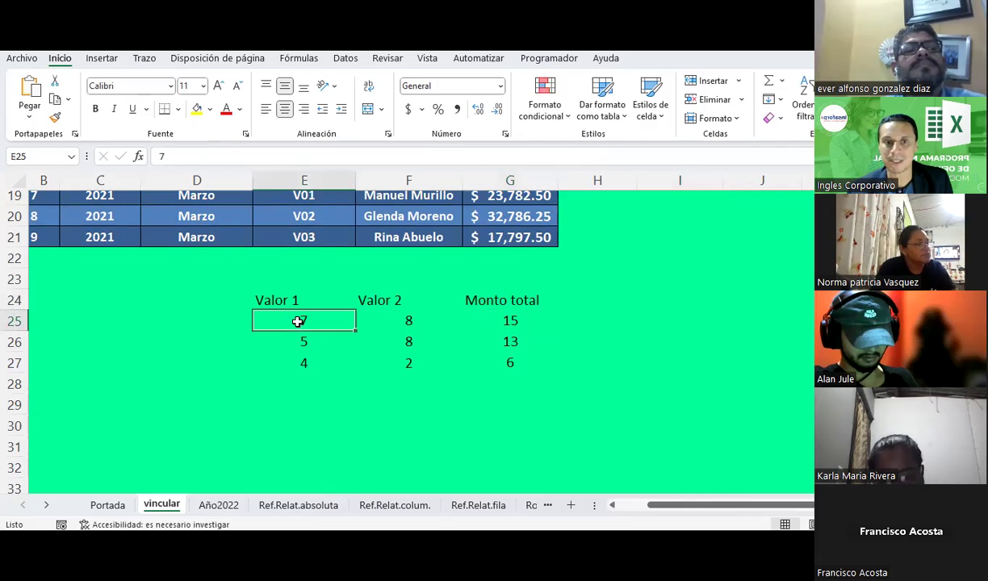
left_click(391, 318)
left_click(518, 315)
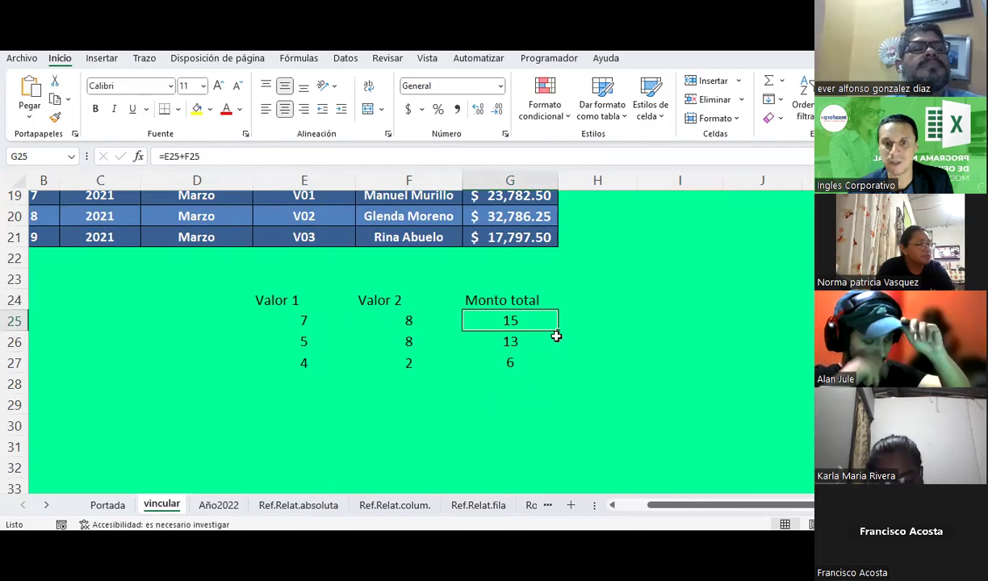
left_click_drag(558, 331, 551, 375)
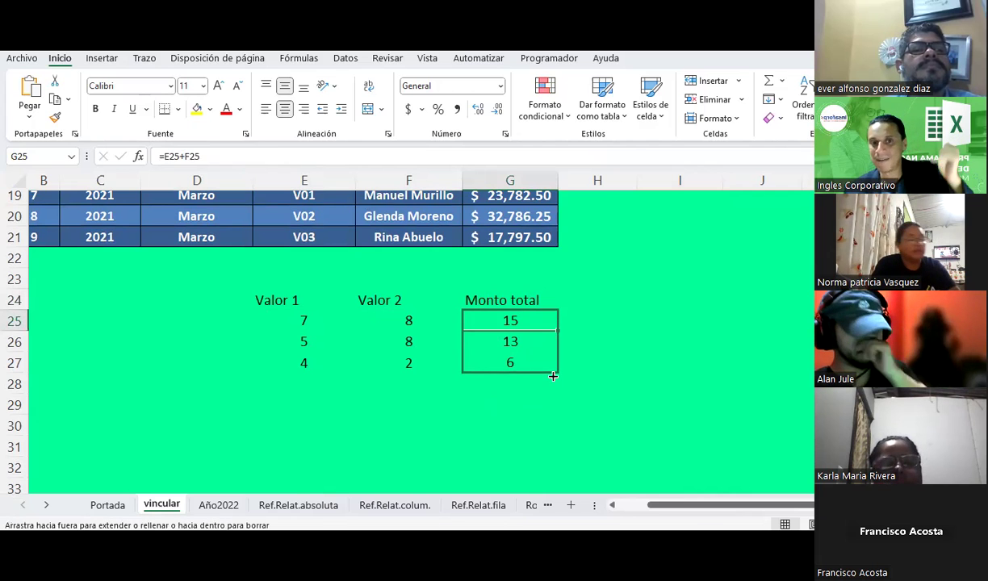
left_click(529, 319)
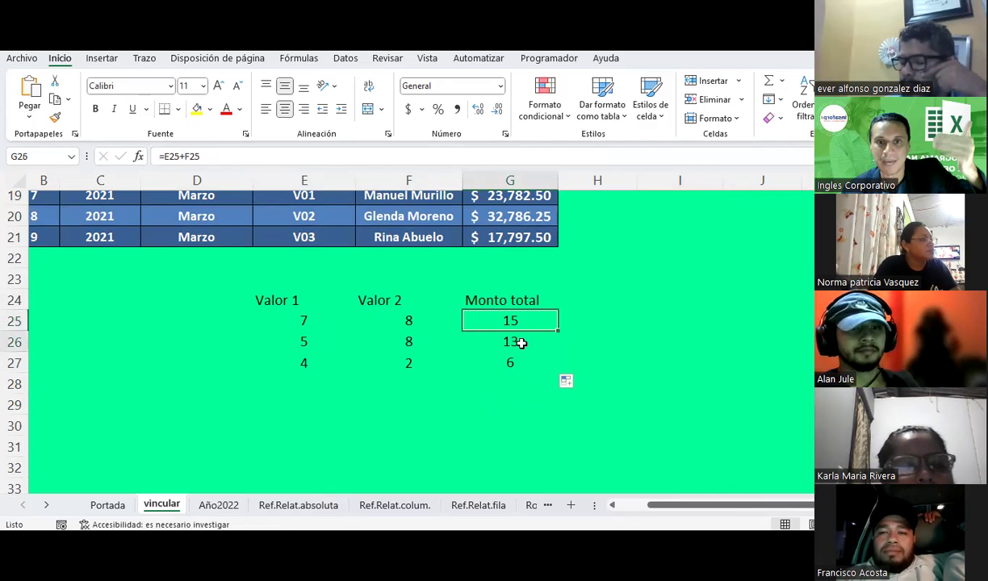
left_click(522, 343)
left_click_drag(518, 321, 521, 362)
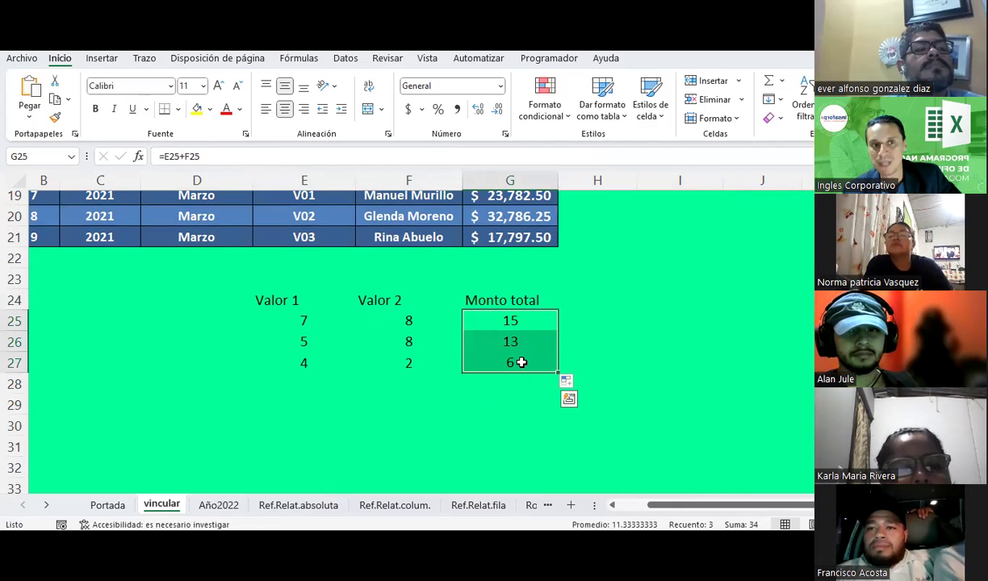
left_click(502, 283)
- Enter a label above Monto total and step through the Valor 1 value and G25's sum formula
type("Fil")
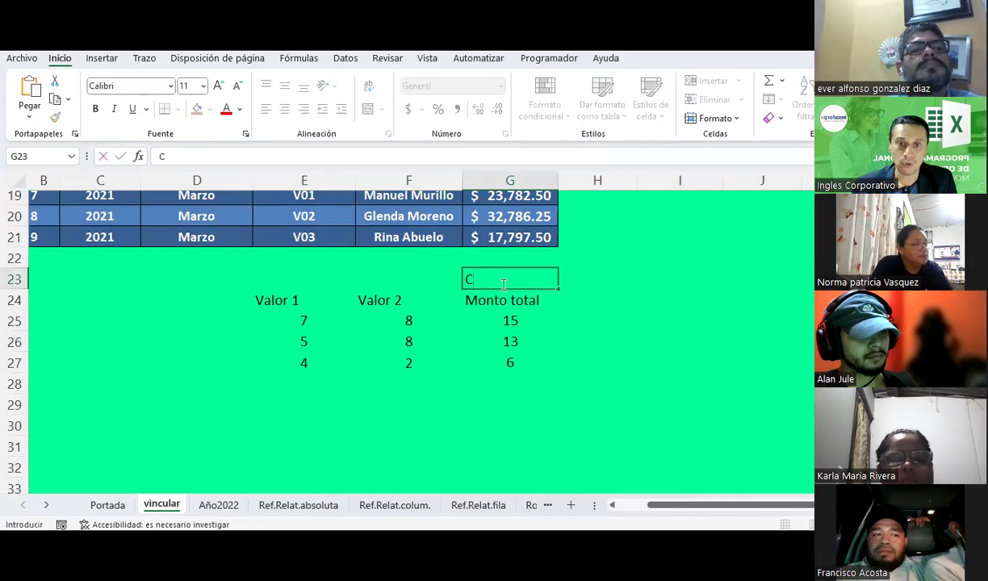
type("na")
key("Return")
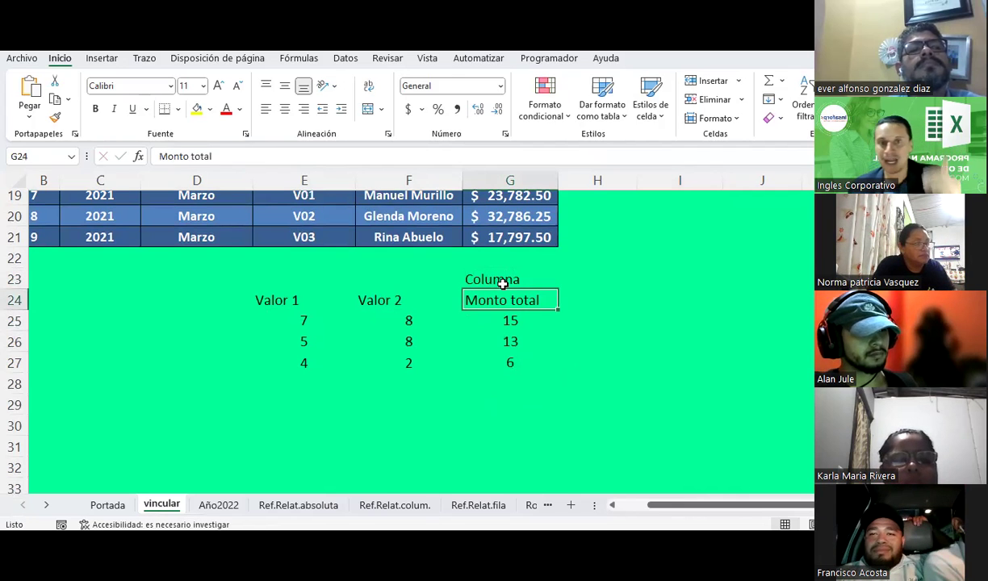
key("Down")
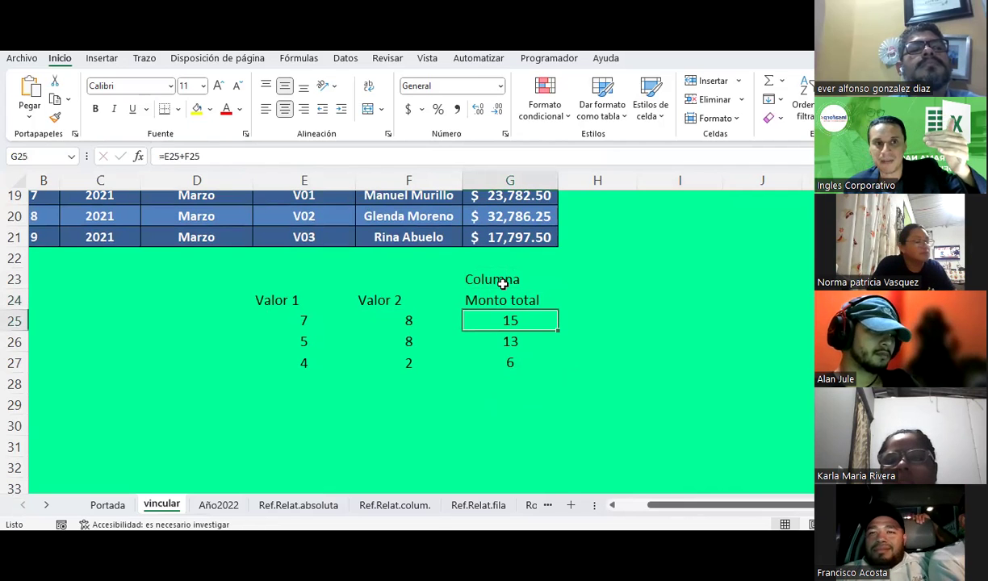
key("Down")
key("Down")
key("Up")
key("Up")
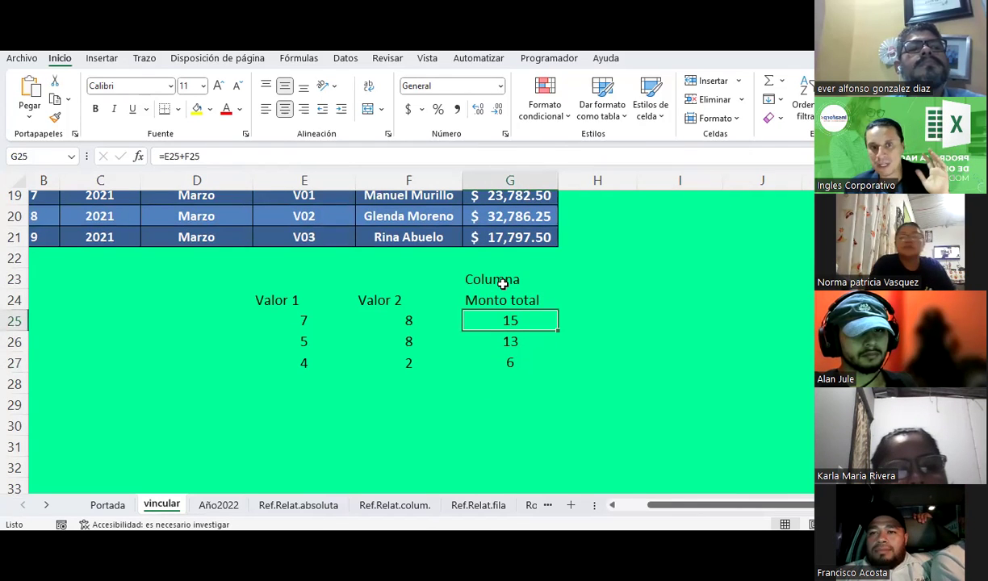
key("Left")
key("Left")
key("Right")
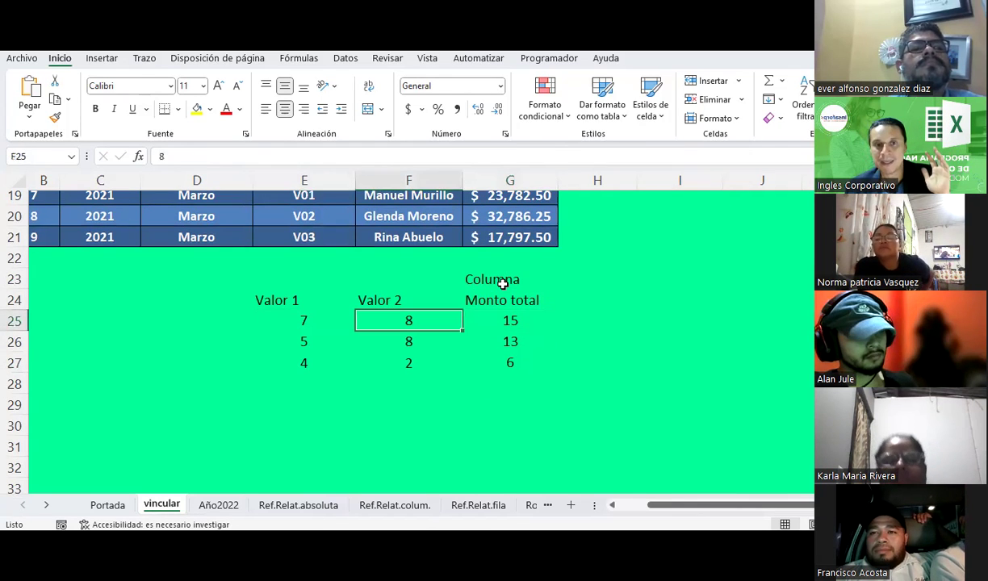
key("Right")
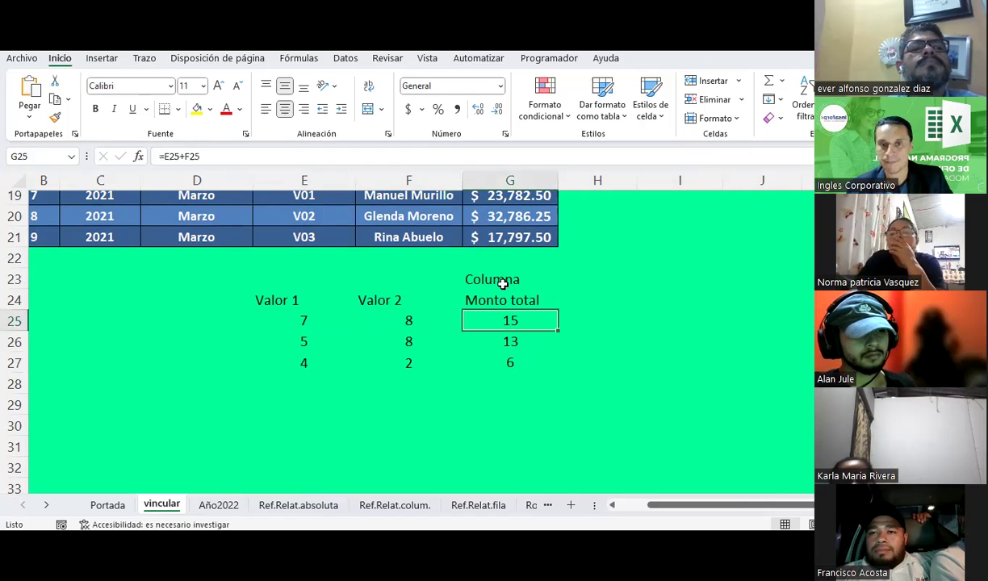
- Fill G25 right into H25, giving =F25+G25 = 23, and compare the two formulas
left_click_drag(559, 329, 649, 340)
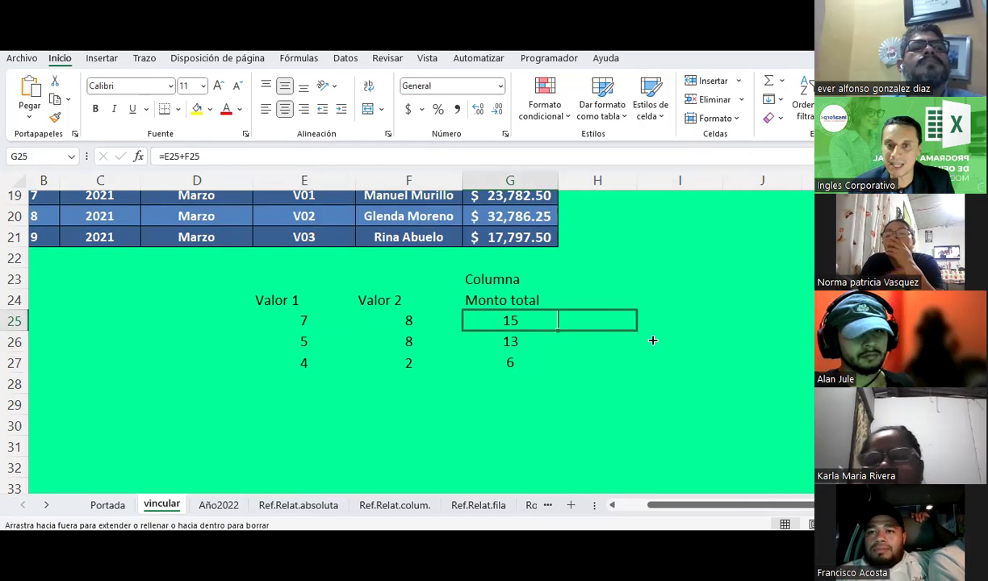
left_click(594, 320)
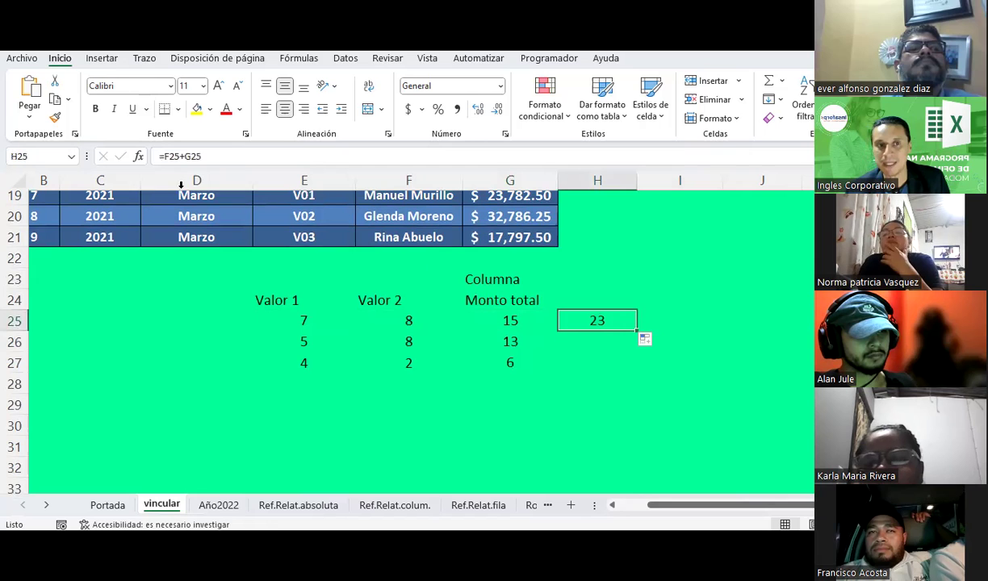
left_click(525, 327)
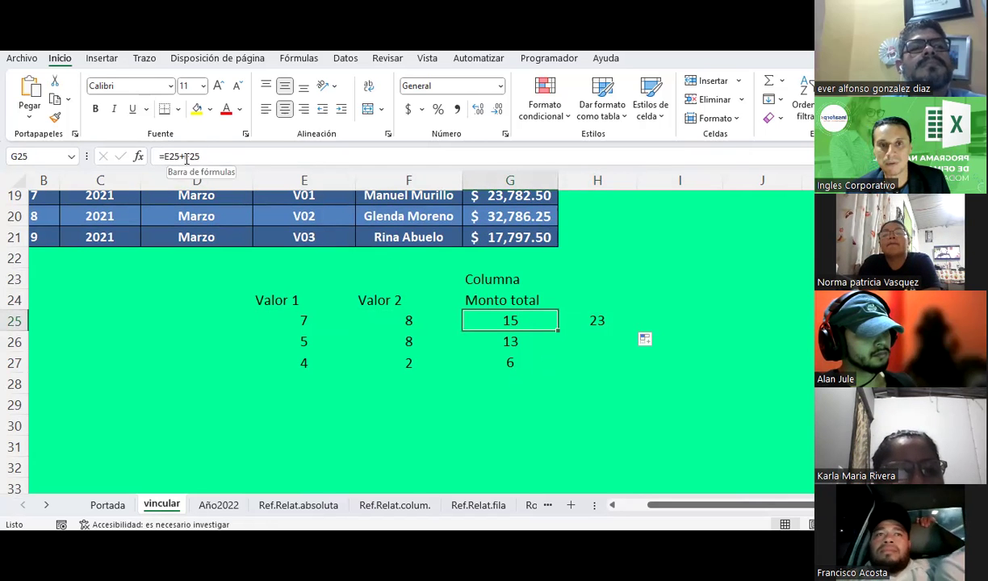
left_click(599, 317)
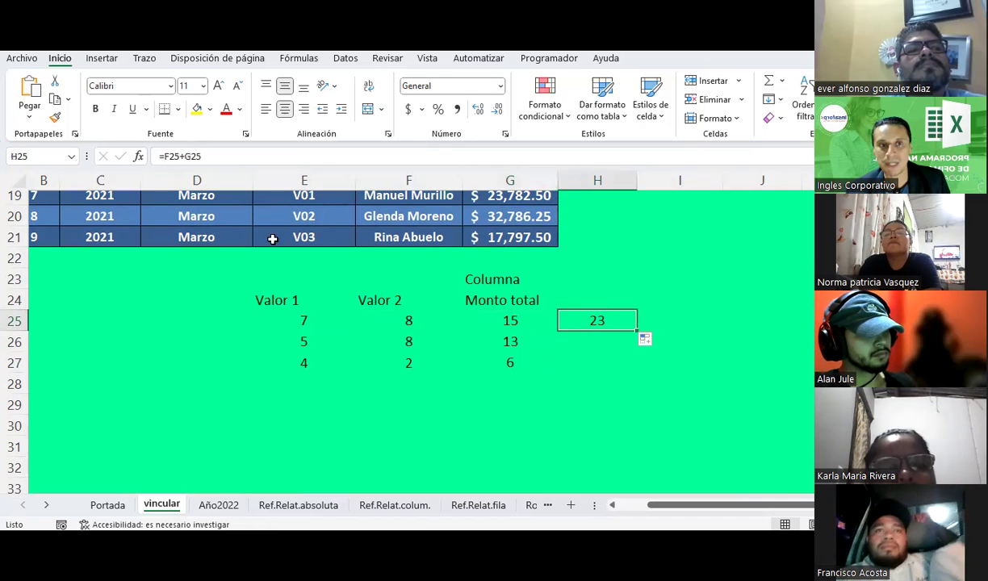
left_click(526, 323)
left_click(605, 321)
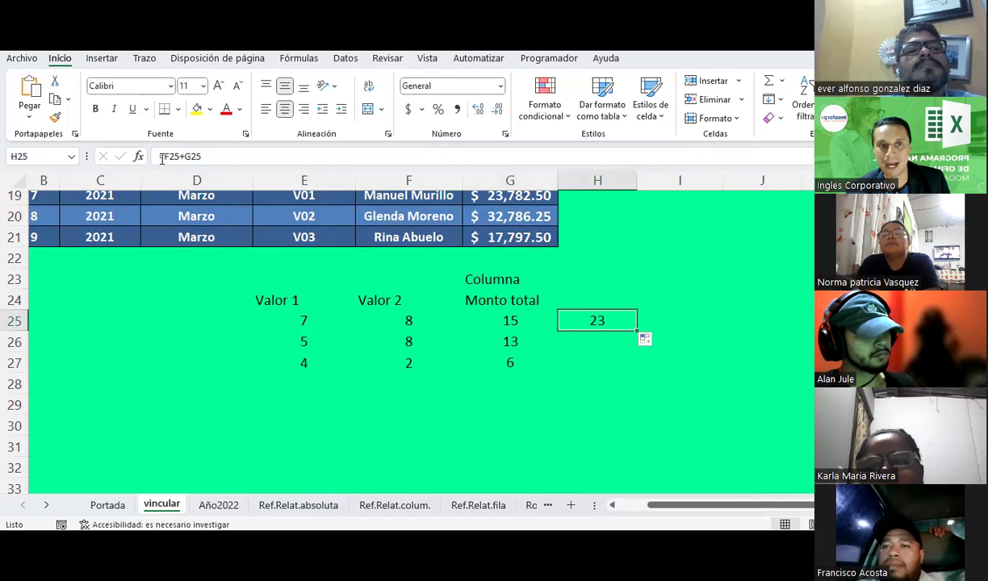
left_click(511, 322)
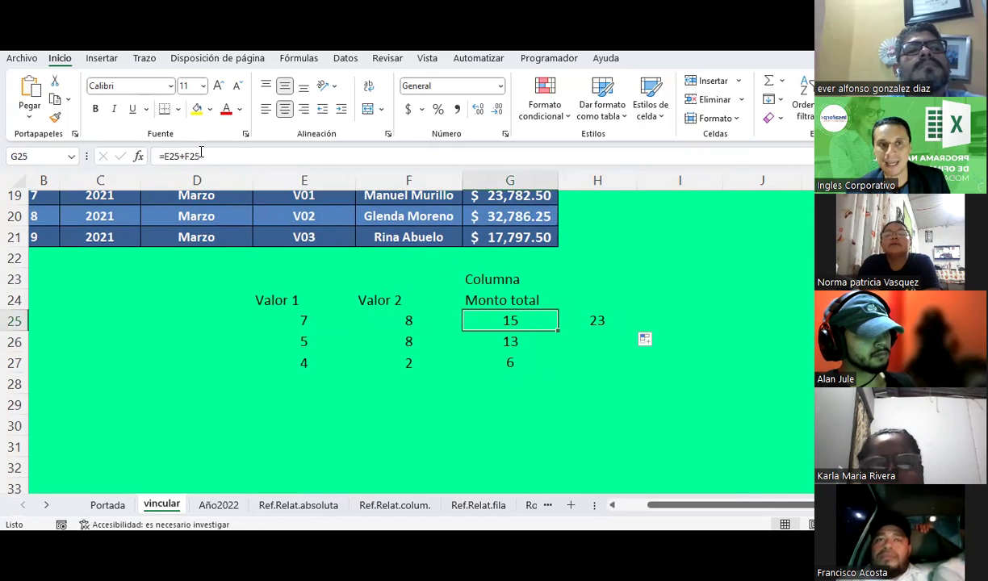
left_click(592, 318)
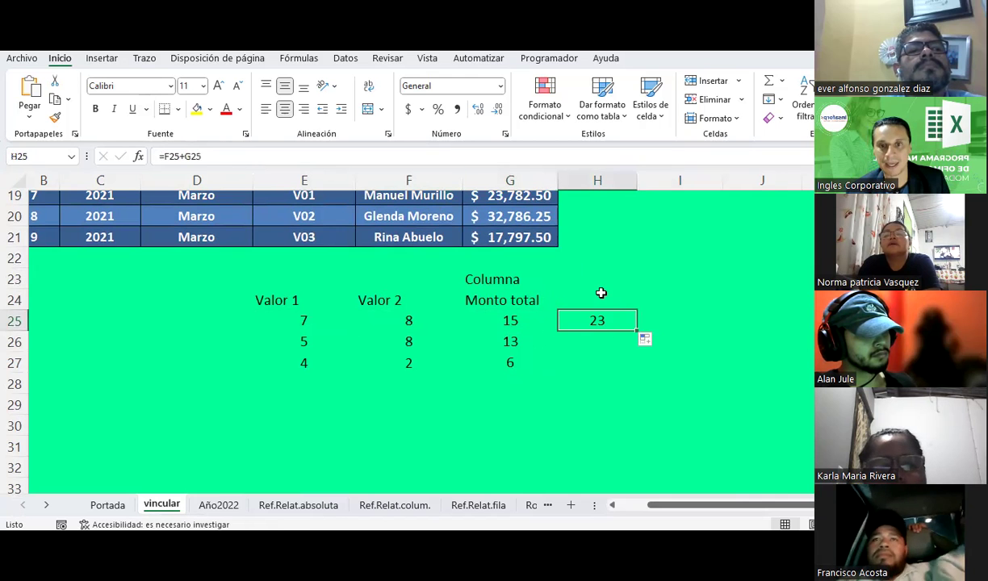
left_click(601, 293)
left_click(594, 277)
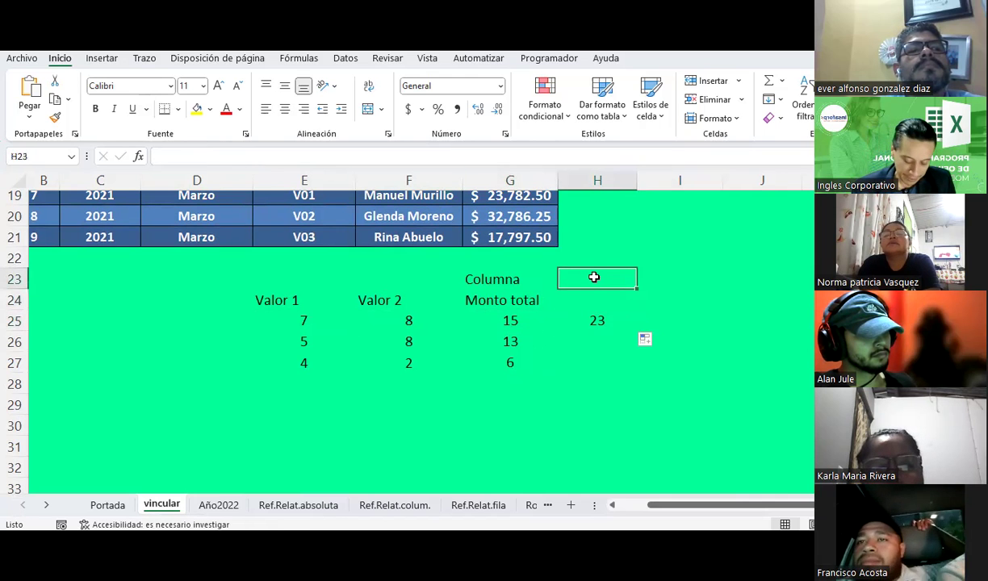
- Label H23 Fila and G23 Columna, adding the RR prefix to each
type("Fi")
key("Return")
left_click(594, 277)
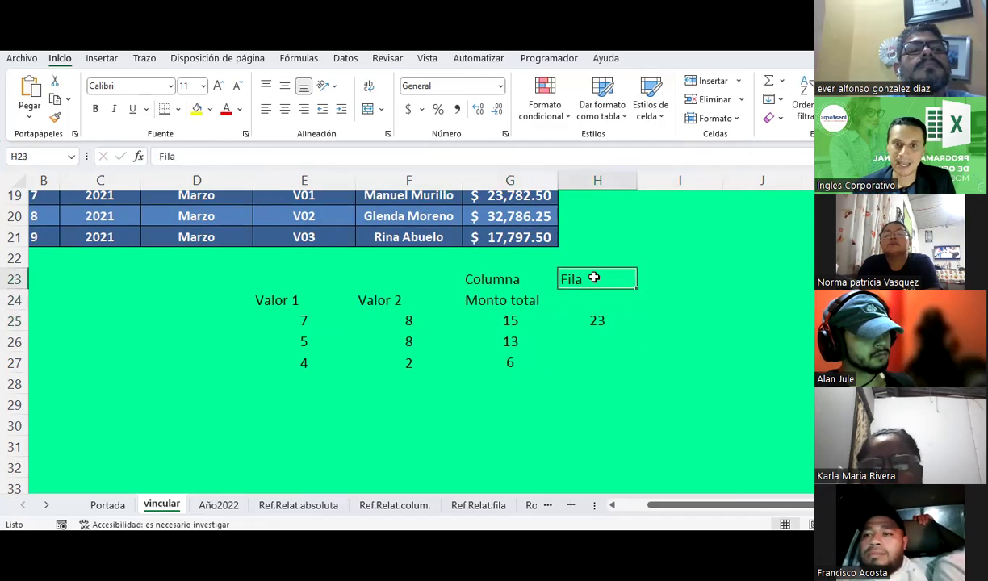
key("Left")
key("F2")
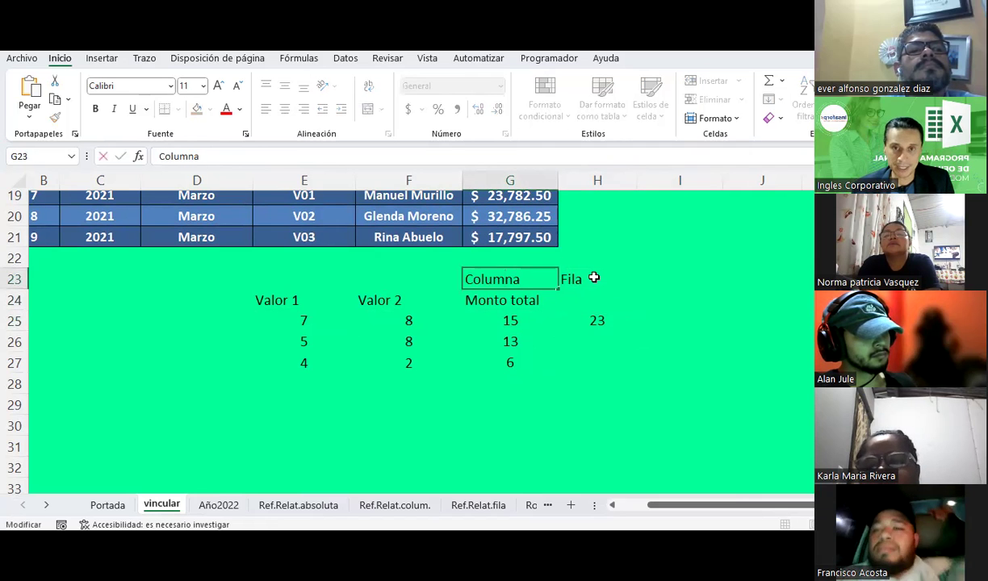
type("R")
key("BackSpace")
type("RR")
key("Return")
left_click(594, 277)
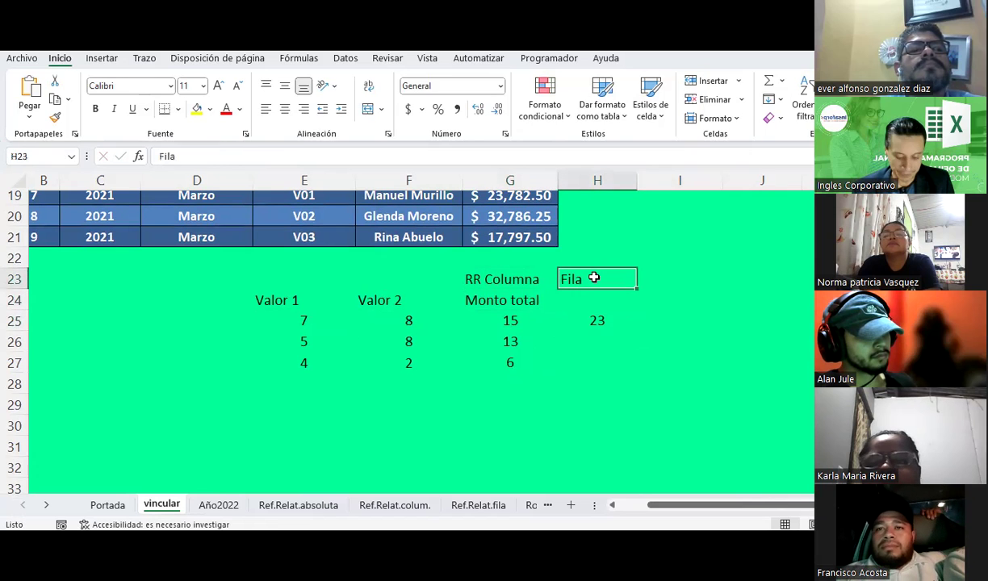
double_click(594, 277)
type("RR")
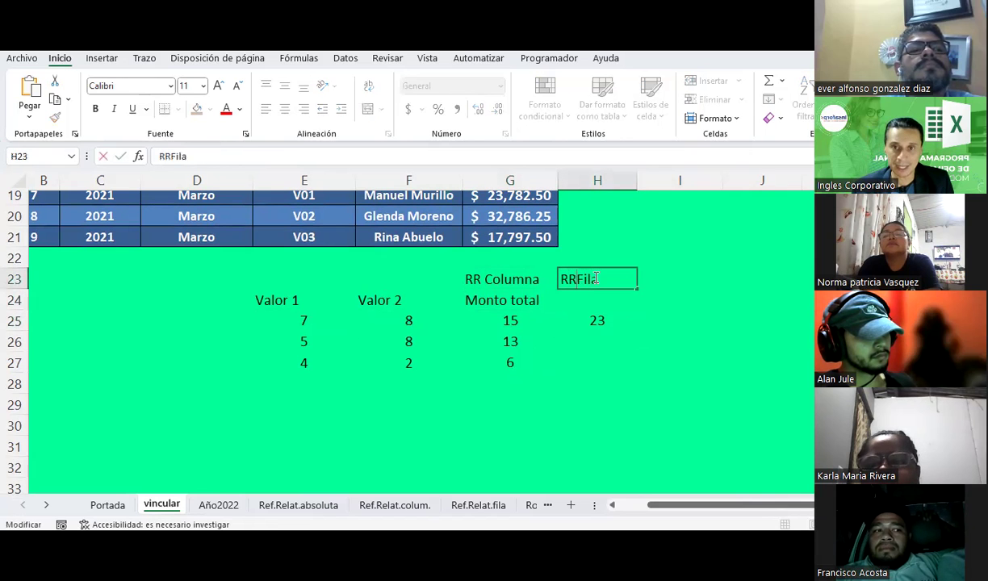
key("Return")
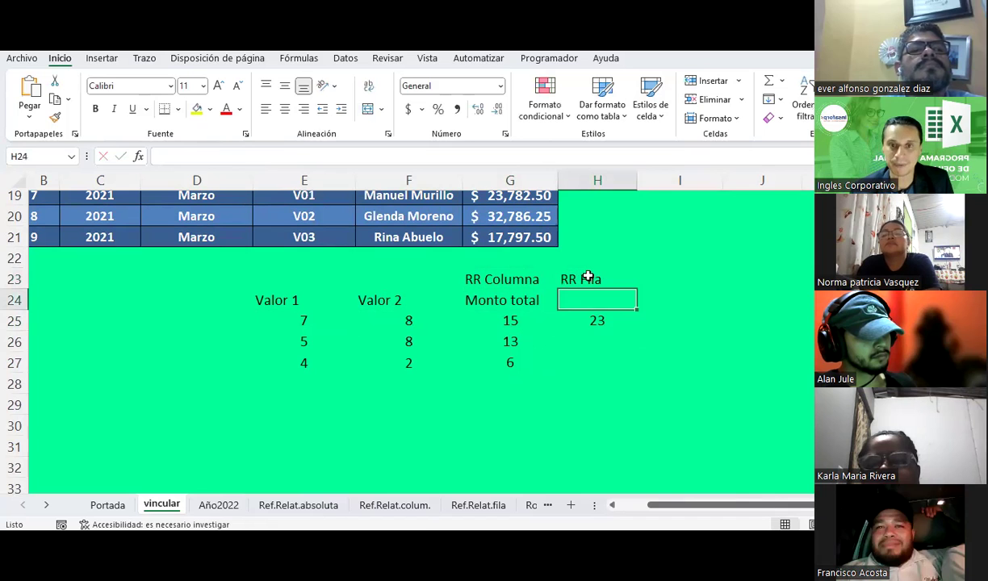
- Center both labels and change G23 to RR FILA
left_click_drag(521, 278, 567, 278)
left_click(284, 108)
left_click(525, 323)
left_click(520, 279)
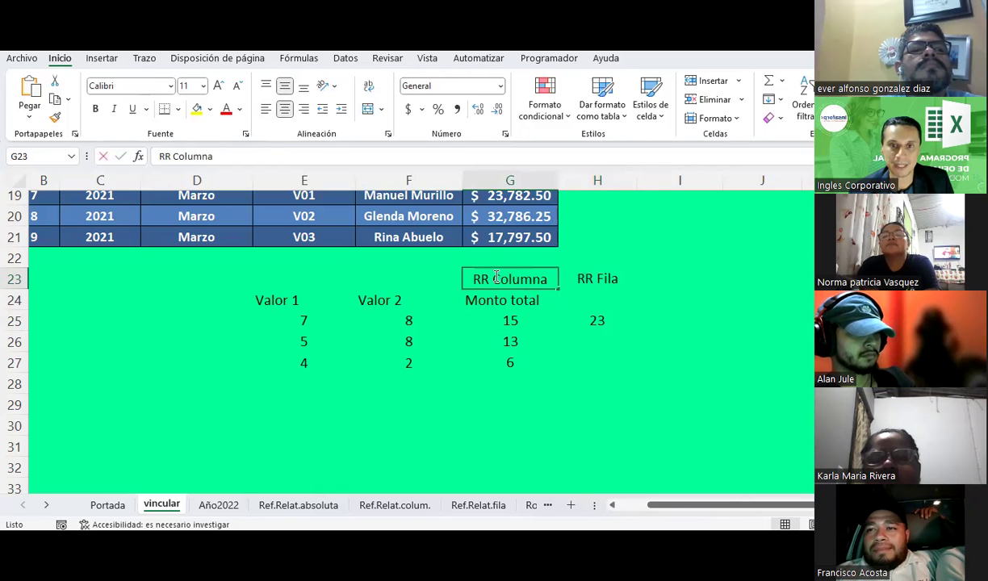
double_click(494, 278)
left_click_drag(494, 278, 563, 272)
type("Fi")
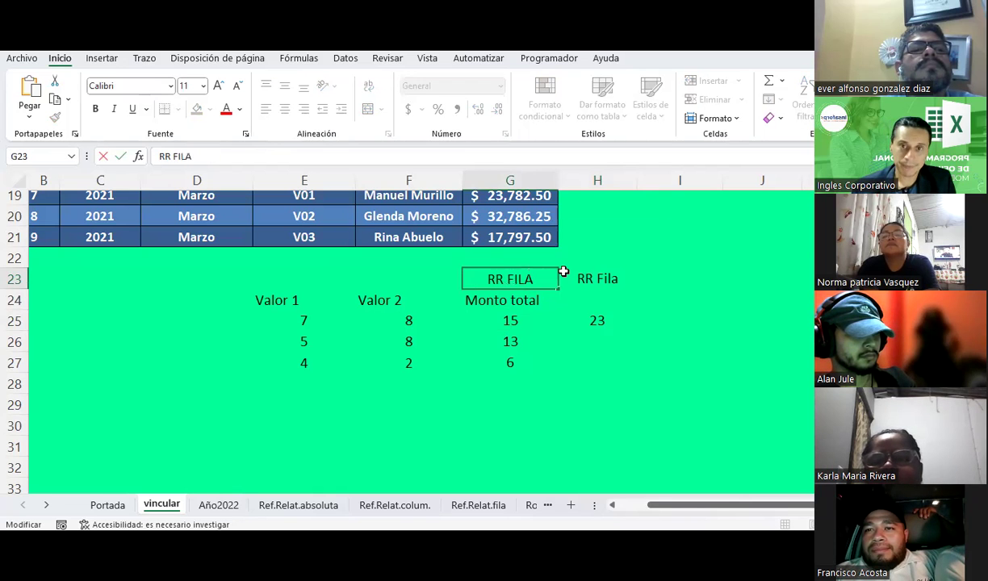
key("Return")
- Change the H23 label to RR COLUMNA
left_click(563, 272)
key("F2")
key("BackSpace")
key("BackSpace")
key("BackSpace")
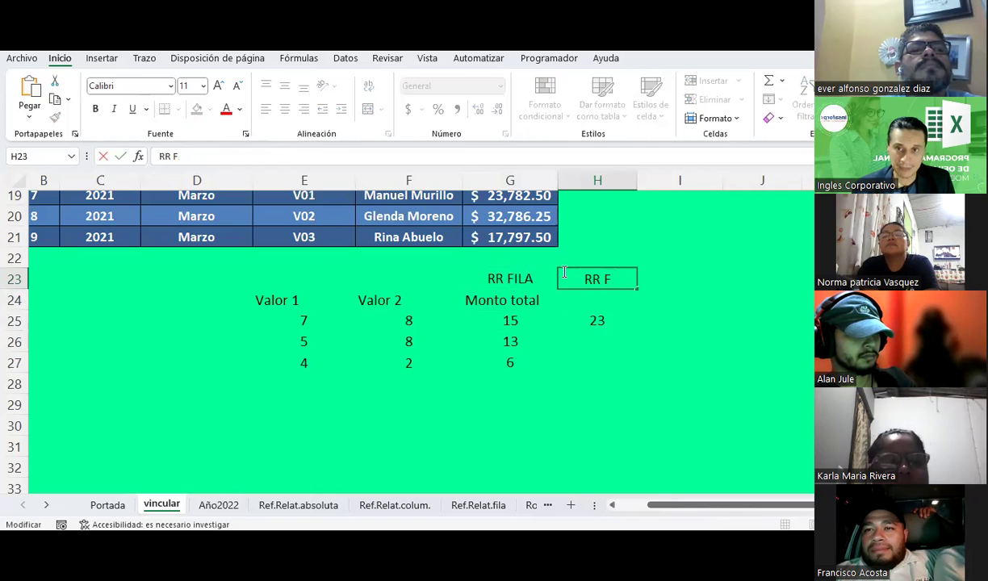
type("COLUMN")
key("BackSpace")
key("BackSpace")
key("BackSpace")
type("UMNA")
key("Return")
- Step through the Monto total formulas in G25:H27 to check them
key("Left")
key("Down")
key("Down")
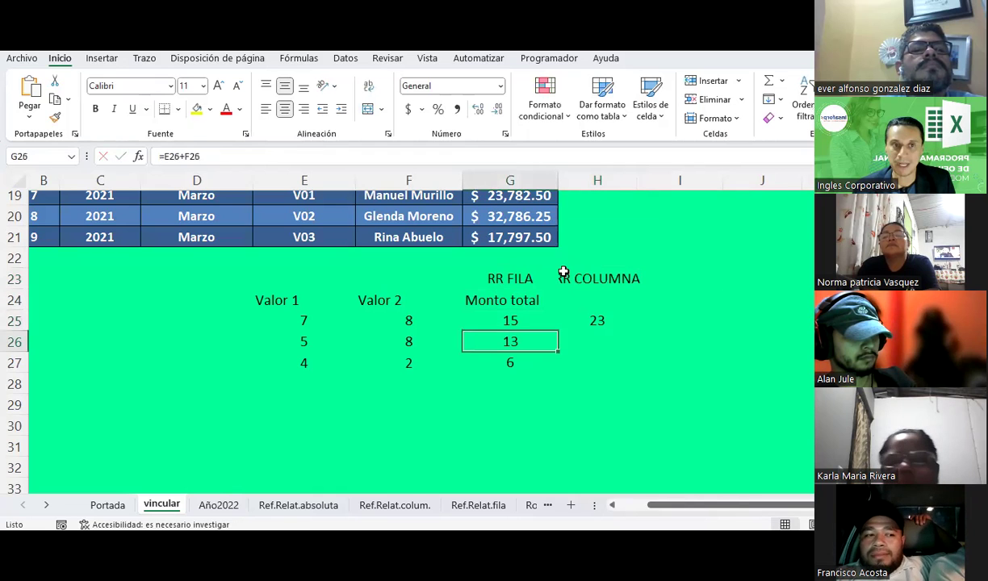
key("Up")
key("Down")
key("Down")
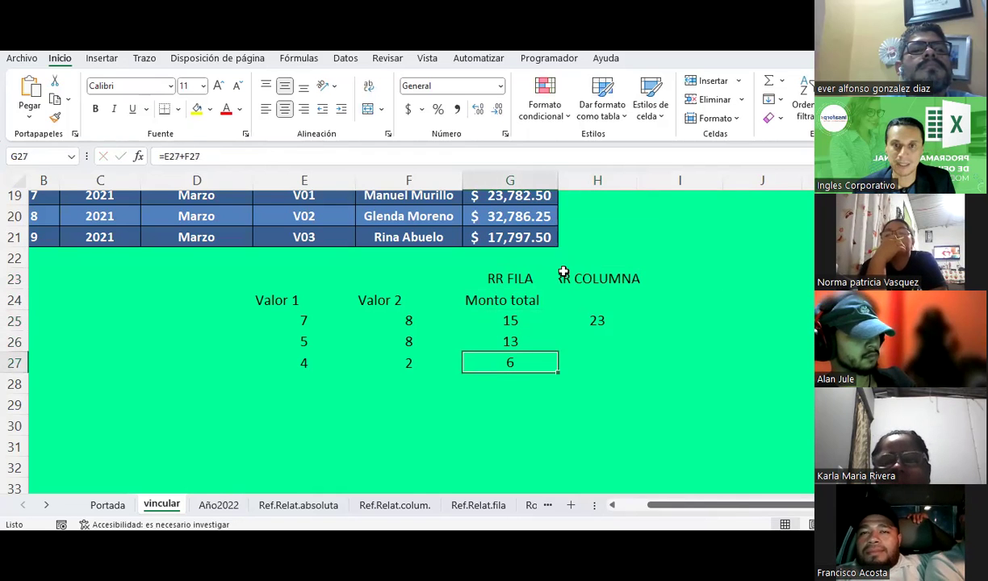
key("Right")
key("Up")
key("Up")
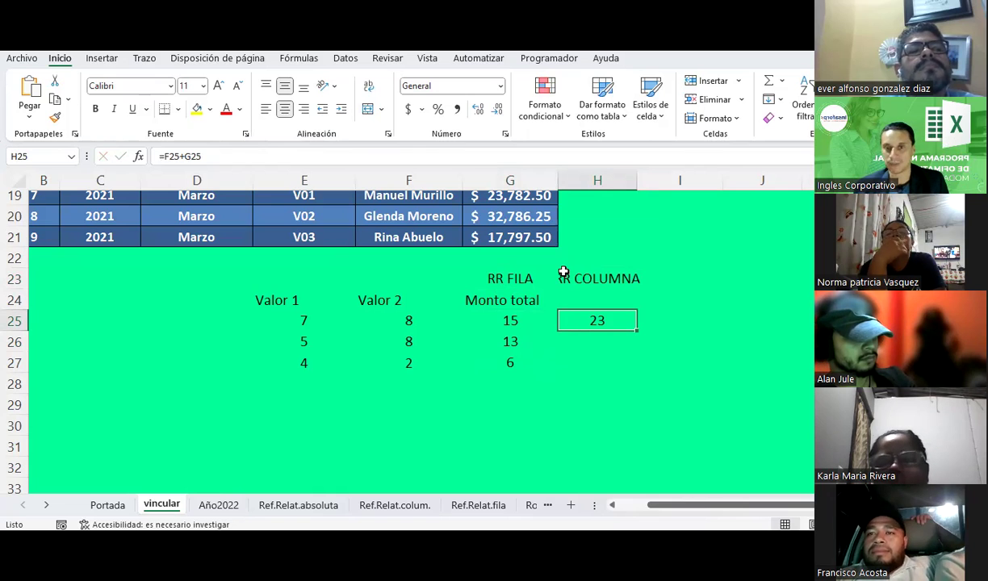
- Autofit column H so the full RR COLUMNA label shows above the 23
left_click(564, 272)
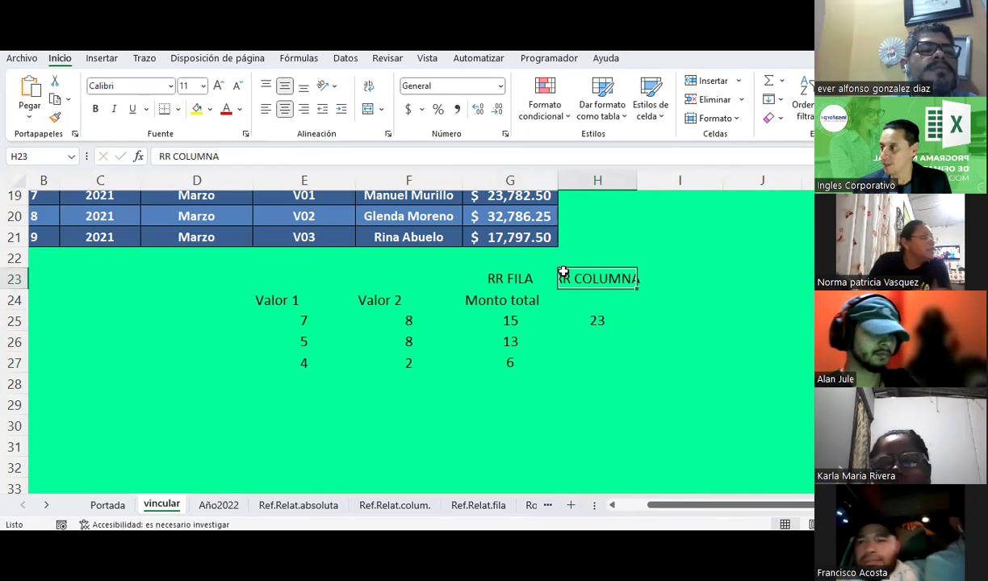
key("Right")
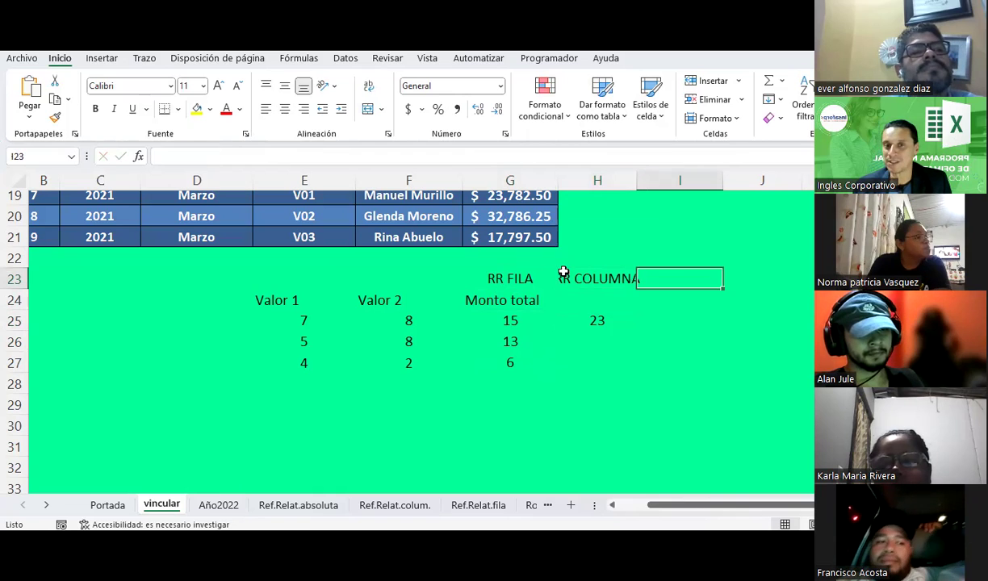
key("Right")
key("Left")
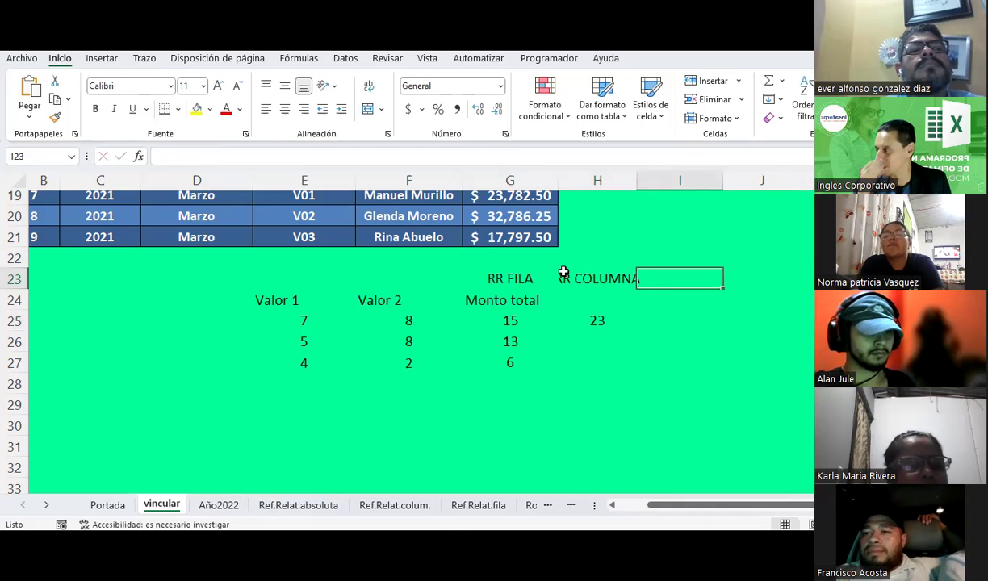
key("Left")
key("Right")
key("Left")
key("Right")
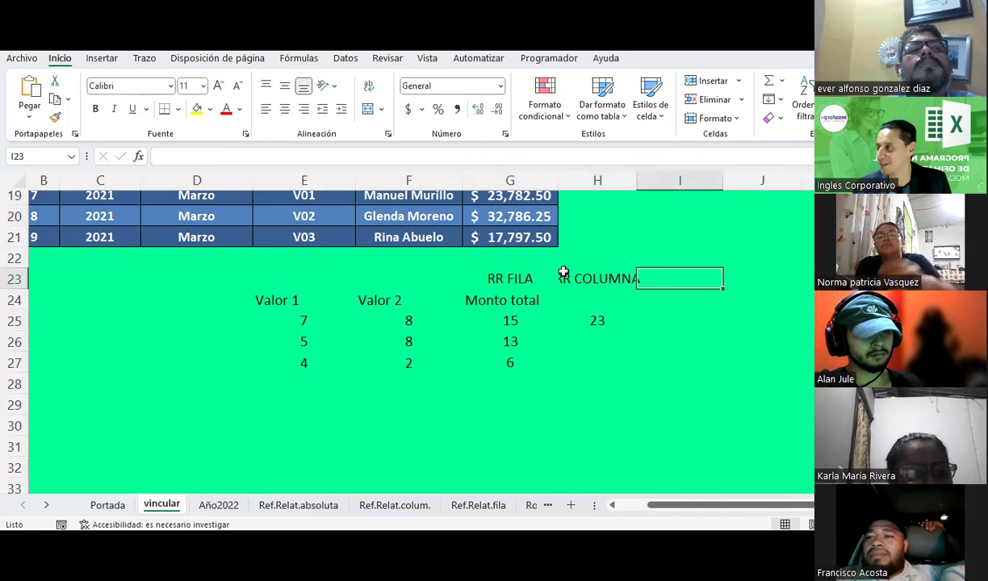
key("Left")
key("Right")
key("Left")
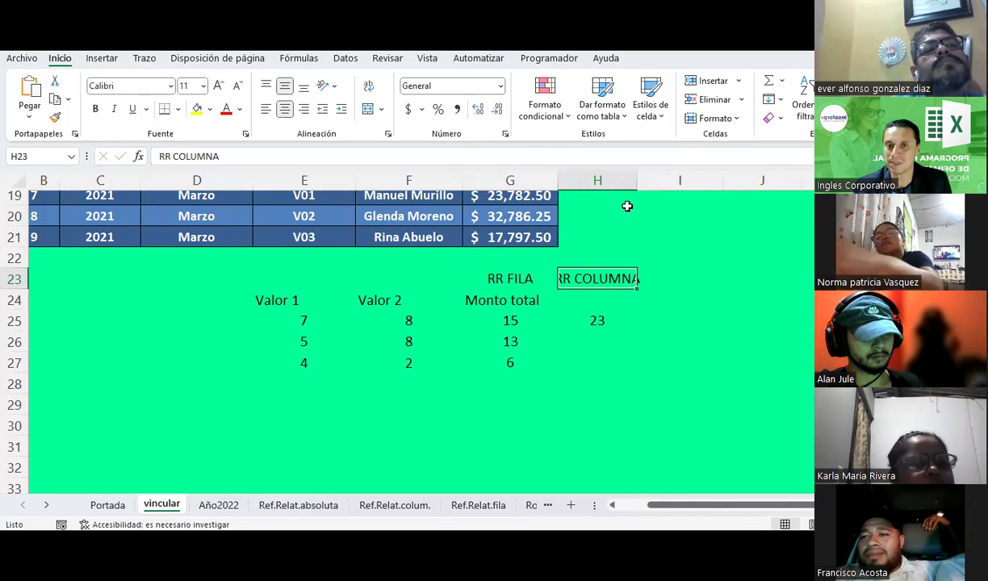
double_click(636, 180)
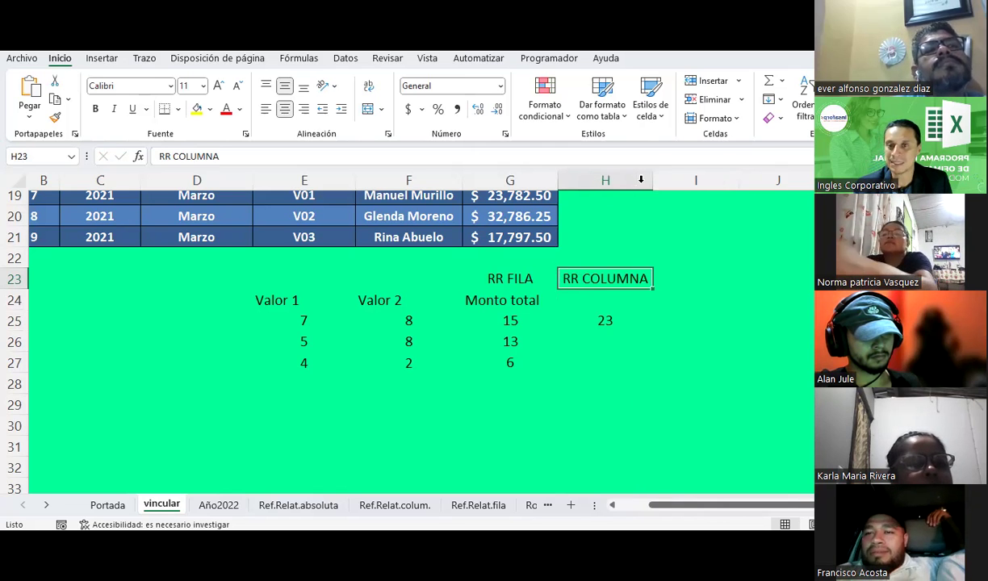
left_click(693, 283)
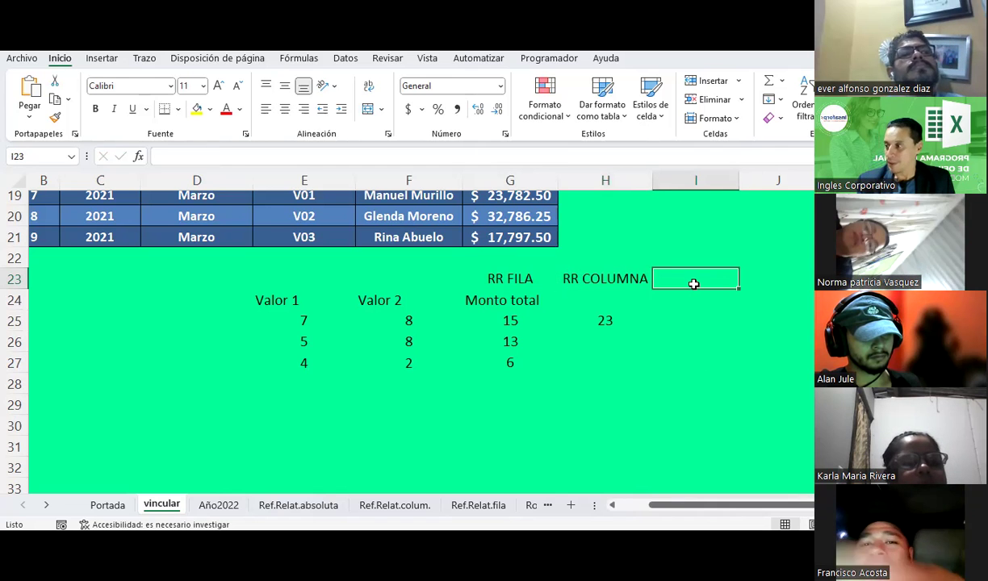
scroll(694, 284, "down", 1)
scroll(693, 283, "down", 2)
scroll(693, 284, "up", 1)
scroll(693, 283, "up", 1)
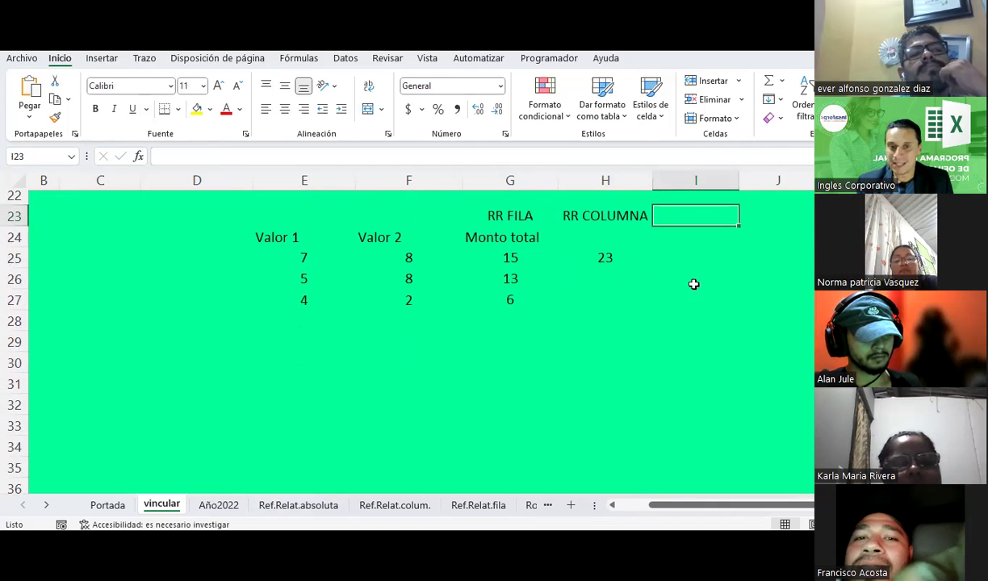
- AutoSum the Monto total column to 34 in G28 and center it
left_click(539, 314)
left_click(768, 84)
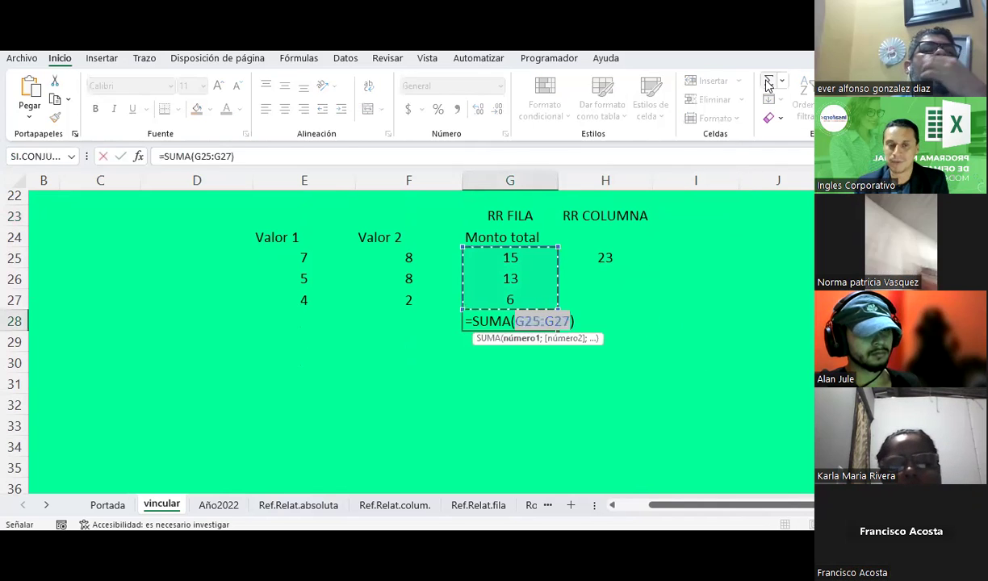
key("Return")
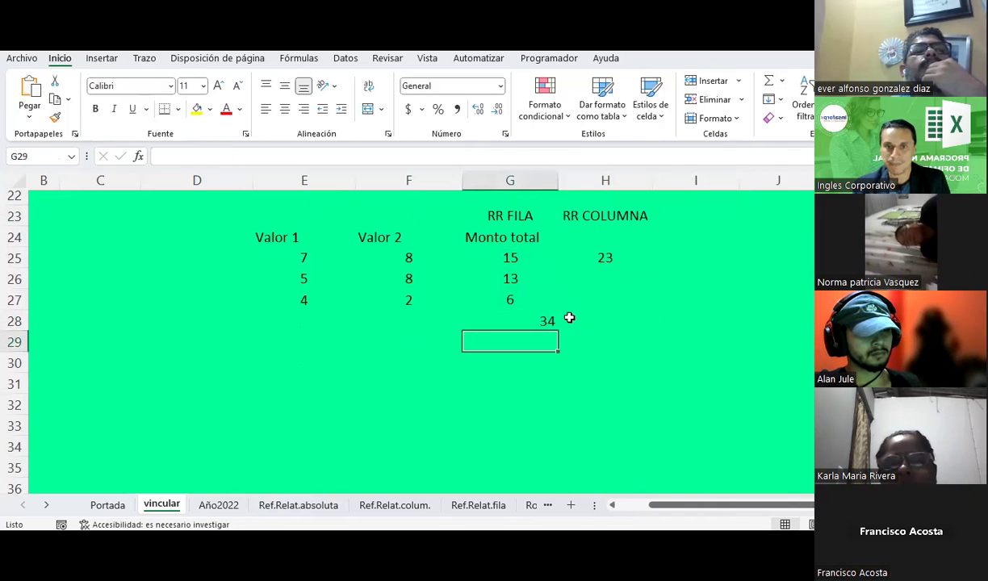
left_click(533, 318)
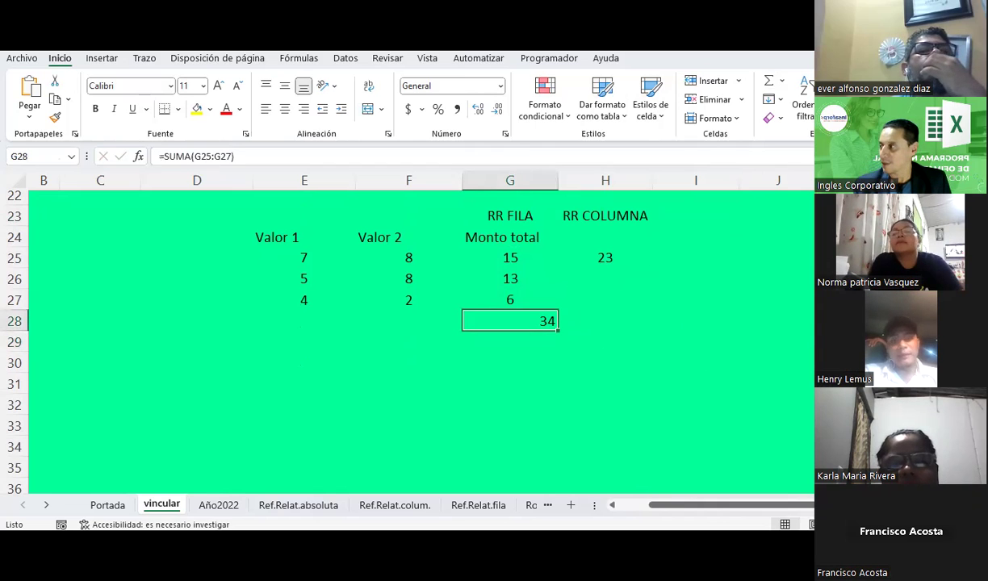
left_click(284, 108)
left_click(285, 85)
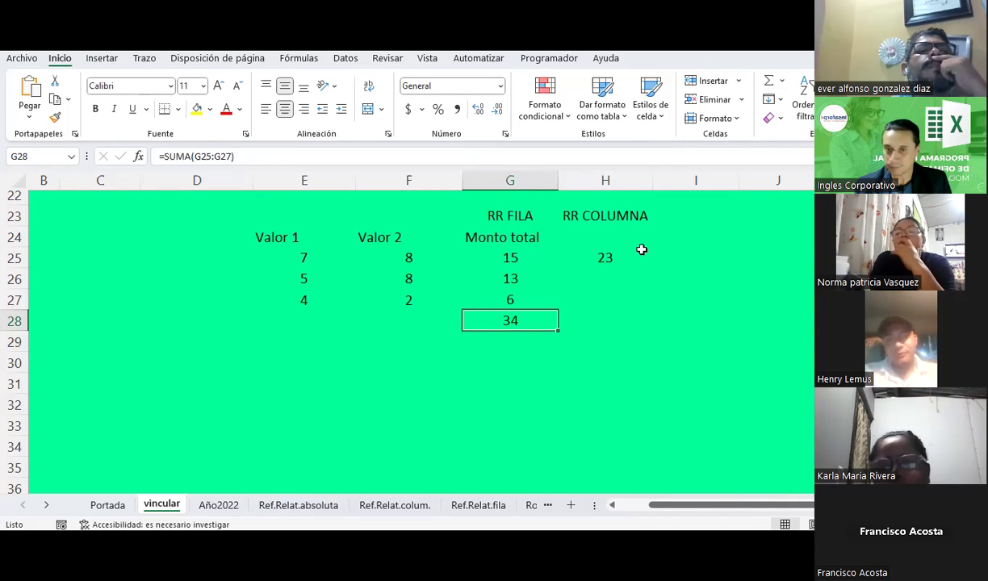
- Clear the 23 in H25 and the RR FILA and RR COLUMNA labels
left_click(642, 250)
key("Delete")
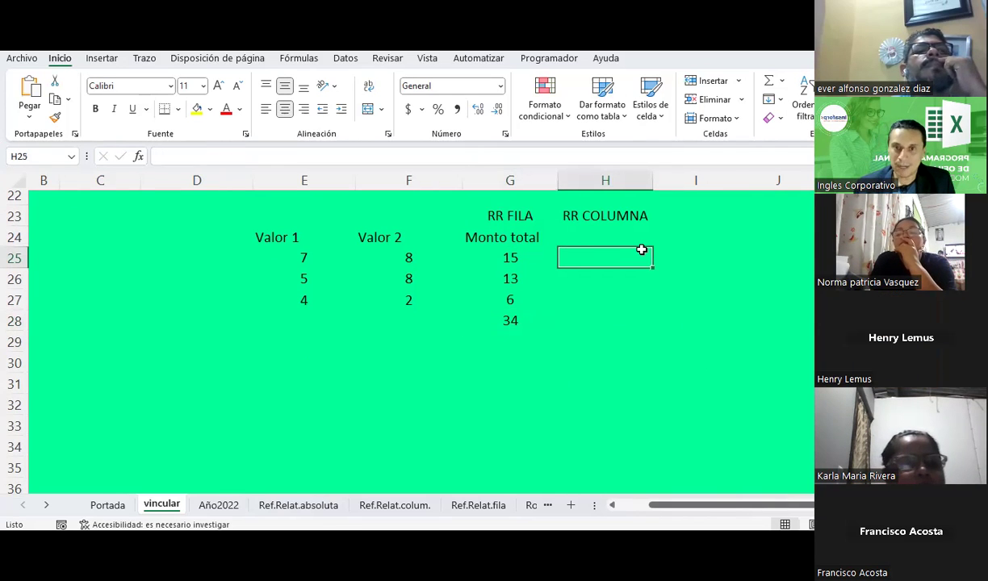
key("Up")
key("Up")
key("shift+Left")
key("shift+Left")
key("shift+Right")
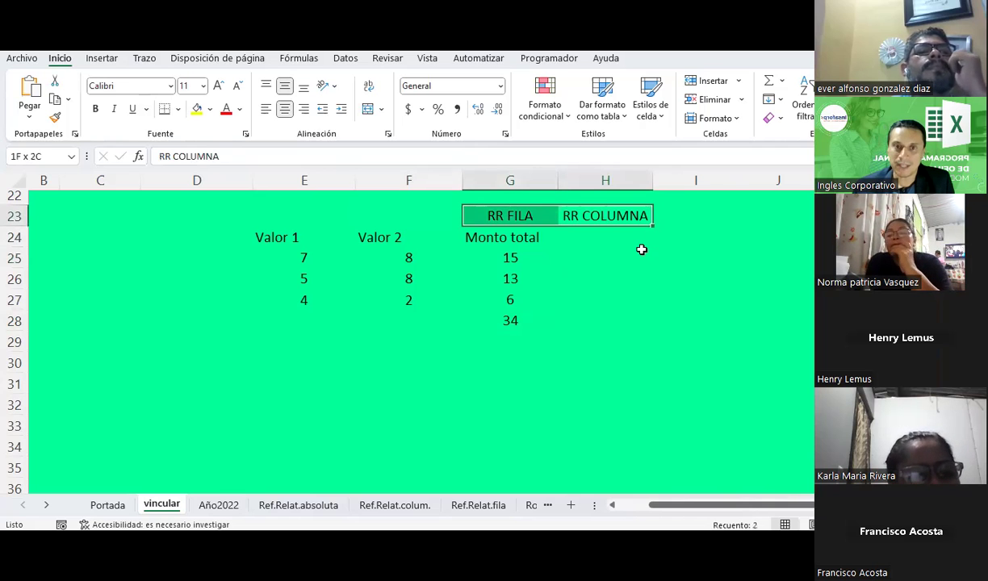
key("Delete")
- Review the three Monto total formulas and make the 34 total bold
key("Down")
key("Down")
key("Down")
key("Left")
key("Up")
key("Down")
key("Down")
key("Up")
key("Up")
key("Down")
key("Down")
key("Down")
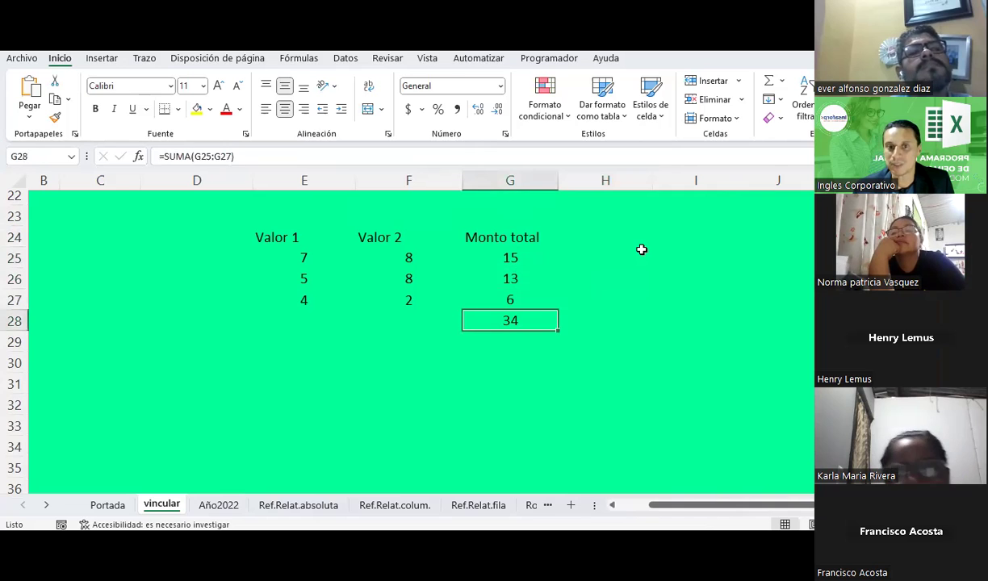
key("Up")
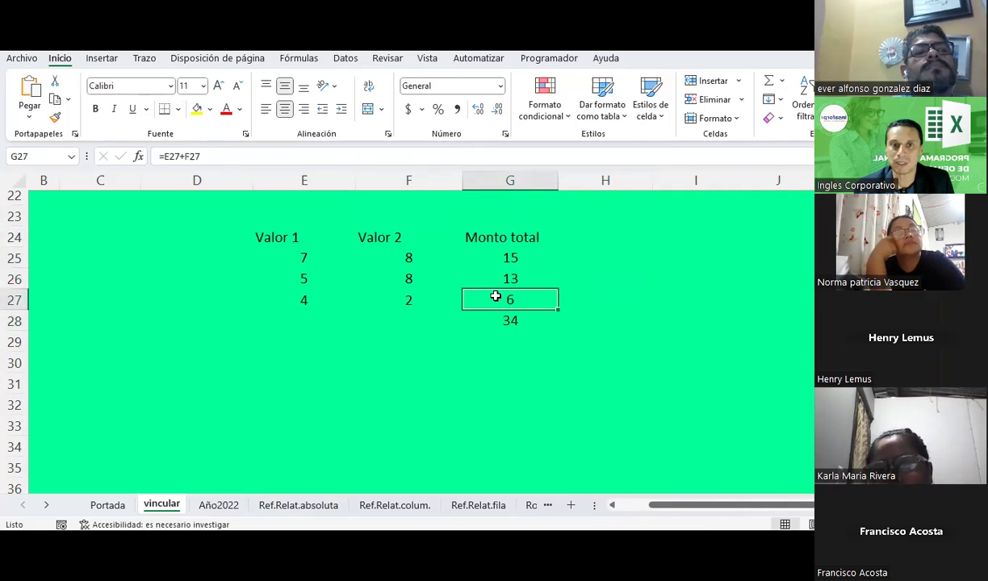
left_click(521, 256)
left_click_drag(524, 270, 529, 298)
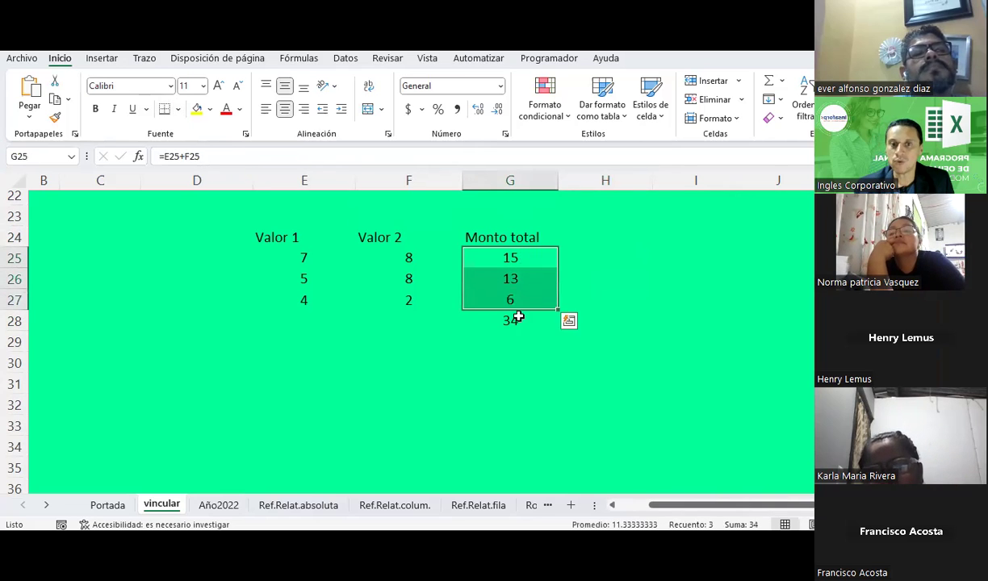
left_click(516, 320)
key("ctrl+b")
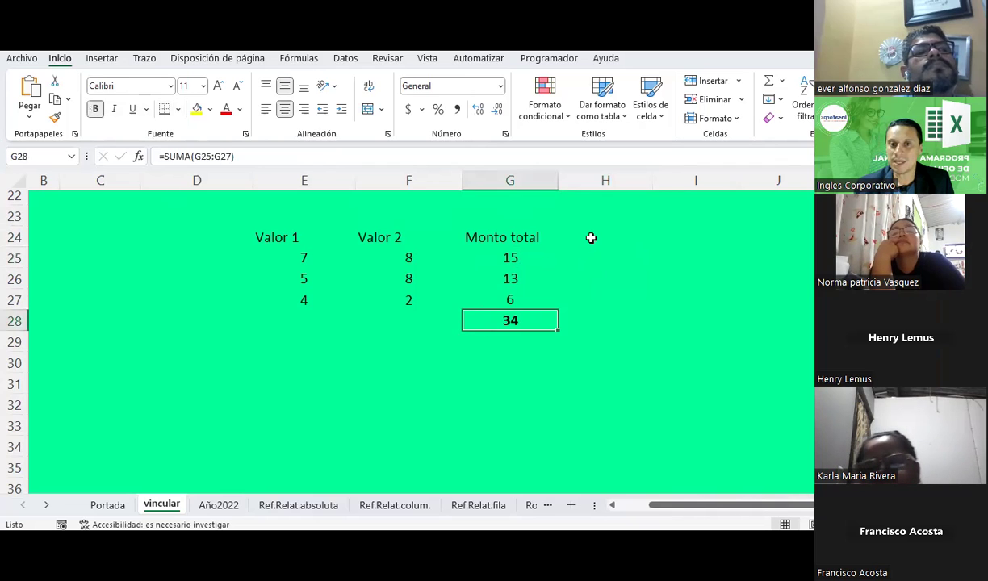
left_click(591, 237)
- Enter the heading 'Frecuencia %' in H24
type("fREC")
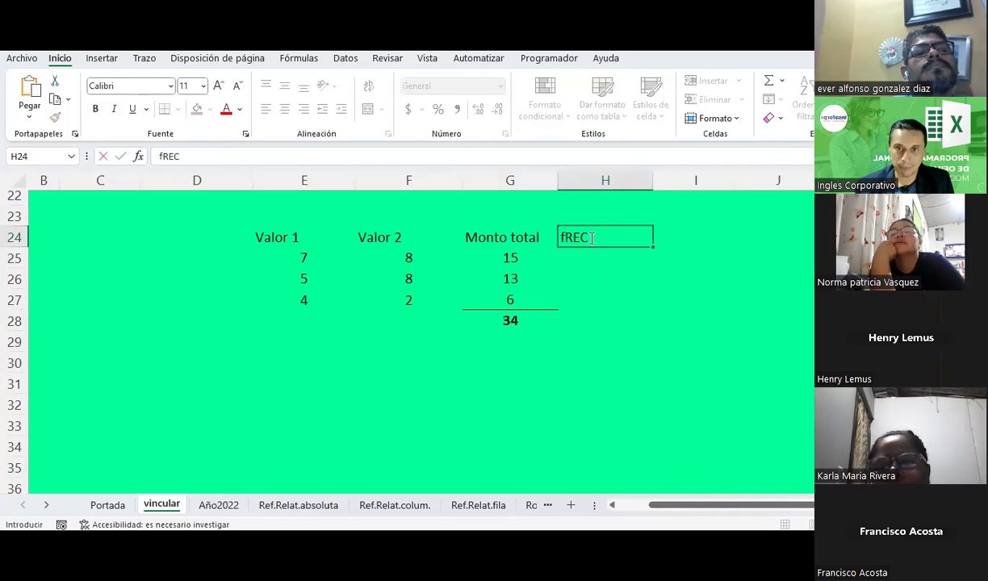
key("BackSpace")
key("BackSpace")
key("BackSpace")
key("BackSpace")
key("BackSpace")
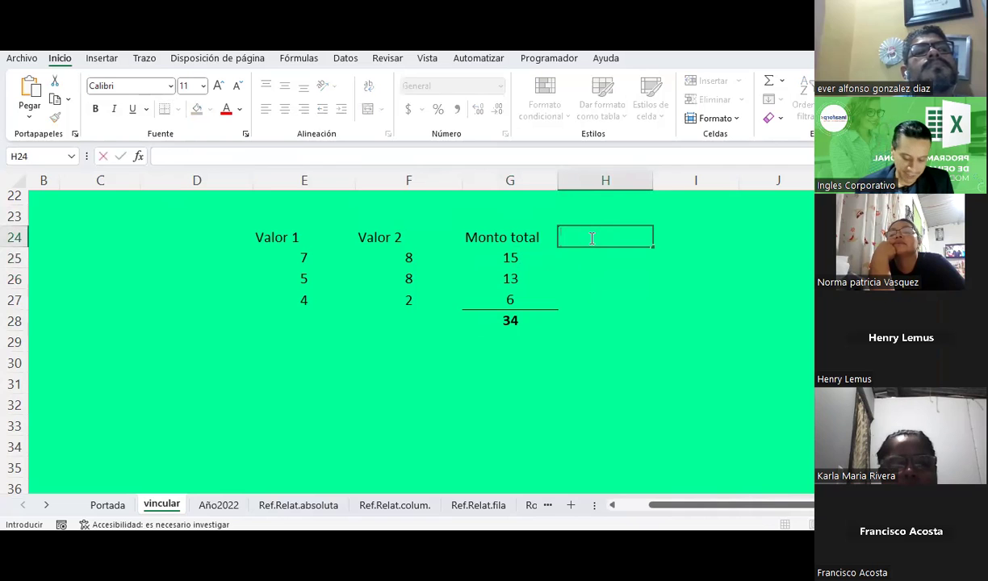
type("%")
key("Return")
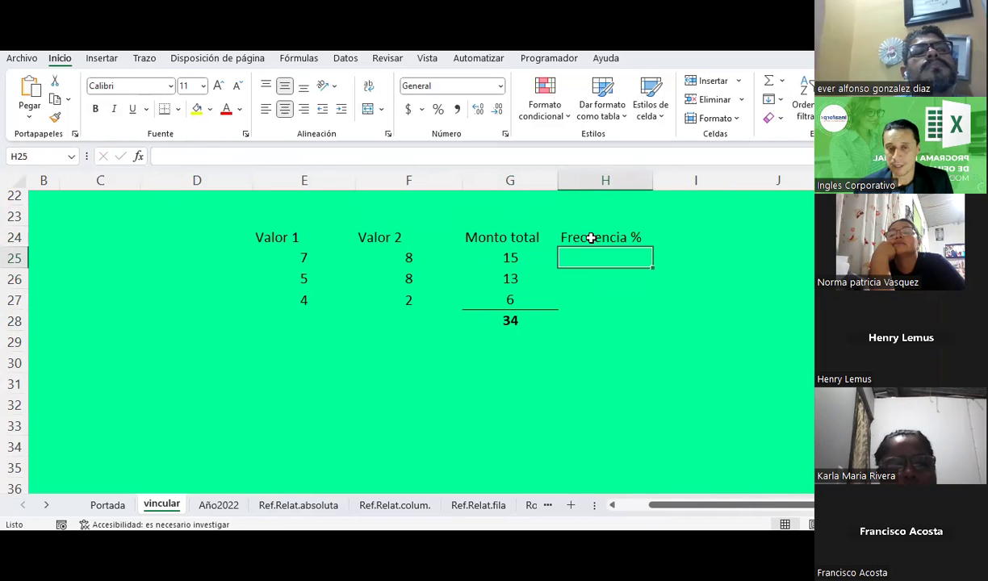
- Apply the Porcentaje number format to H25:H28
key("shift+Down")
key("shift+Down")
key("shift+Down")
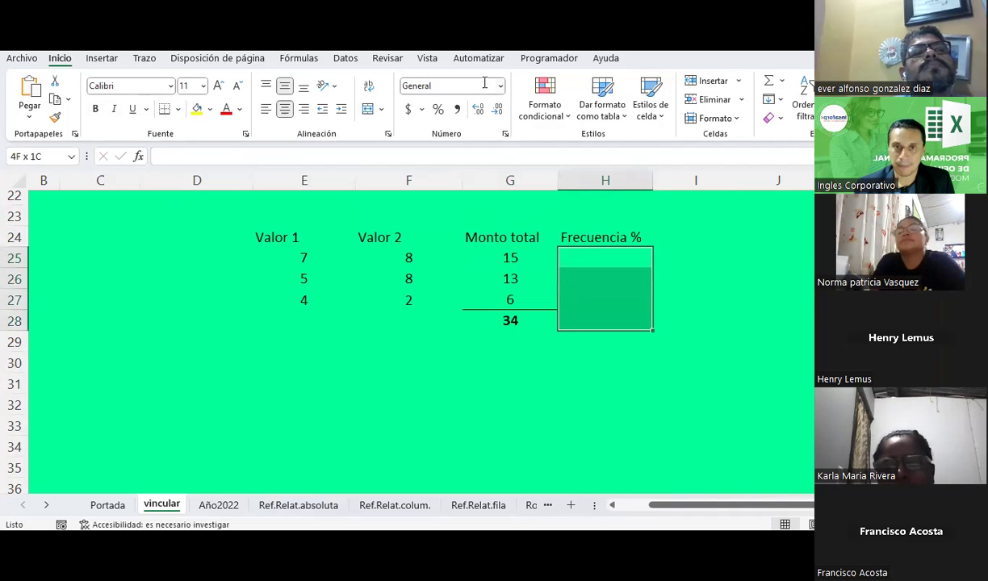
left_click(501, 86)
scroll(476, 258, "down", 2)
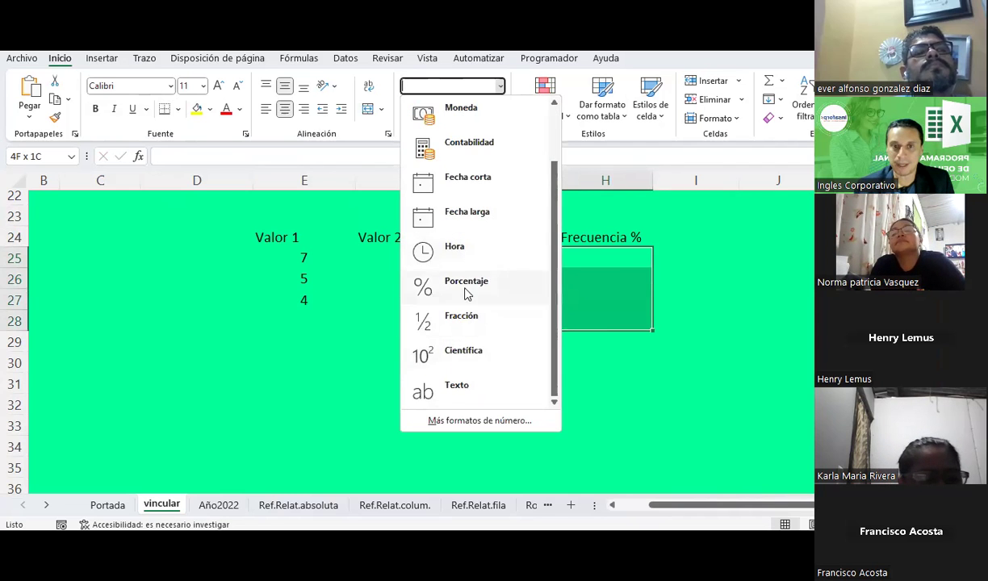
left_click(466, 282)
left_click(618, 254)
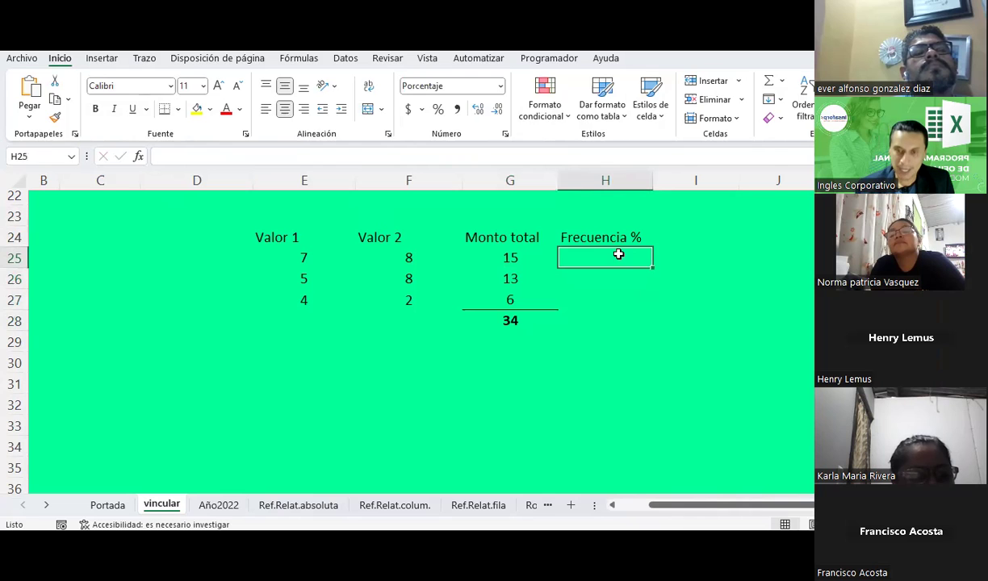
- Enter =G25/G28 in H25 to get 44.12% as the first share of 34
type("=")
key("Left")
type("/")
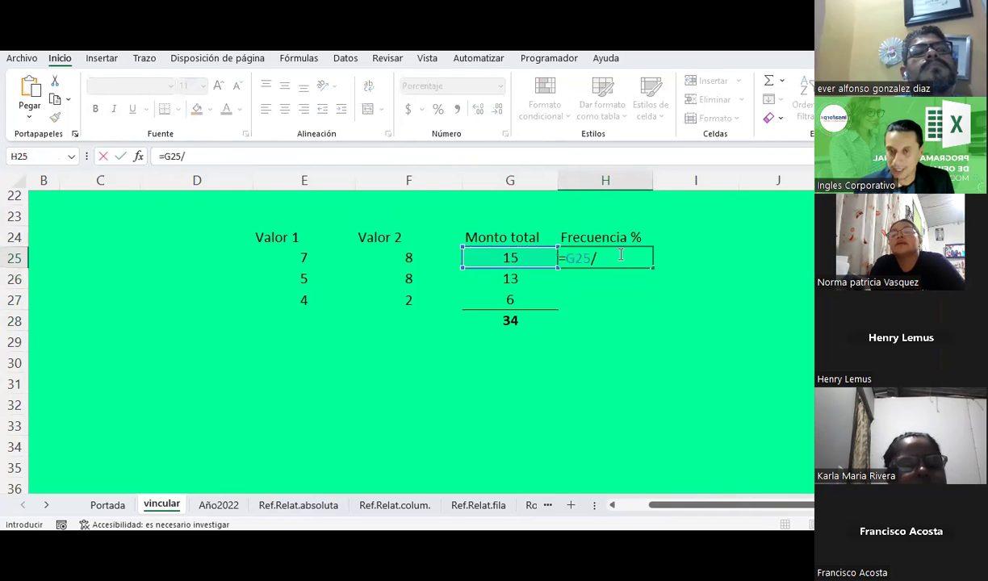
key("Down")
key("Down")
key("Down")
key("Left")
key("Return")
- Compare the formulas behind H25, G25 and the G28 total
left_click(618, 255)
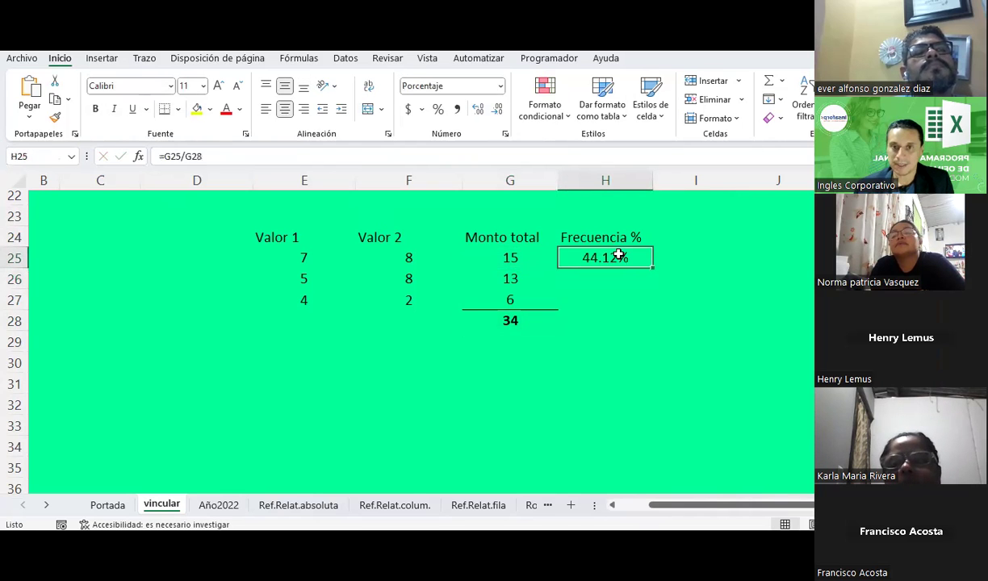
left_click(518, 259)
left_click(595, 255)
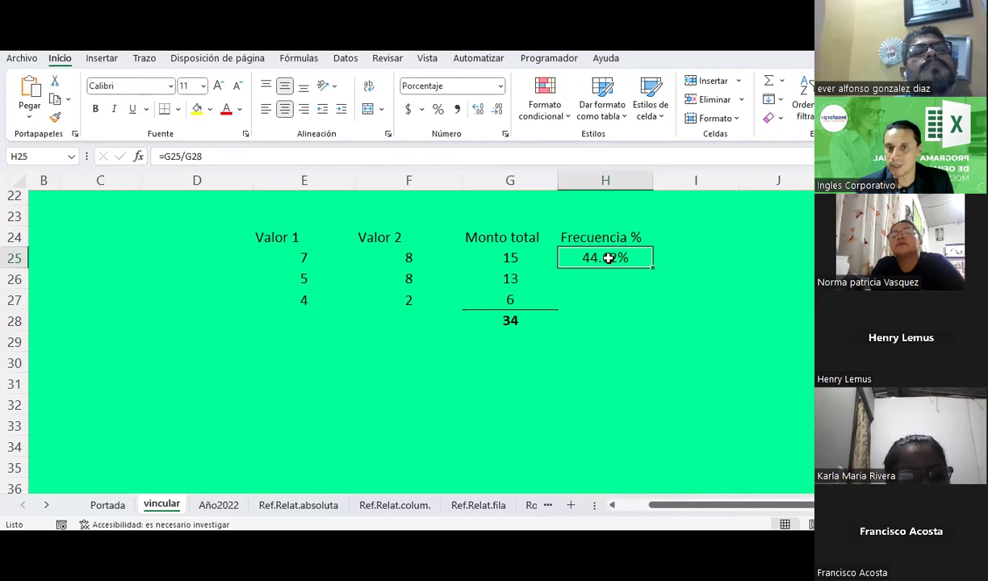
left_click(510, 320)
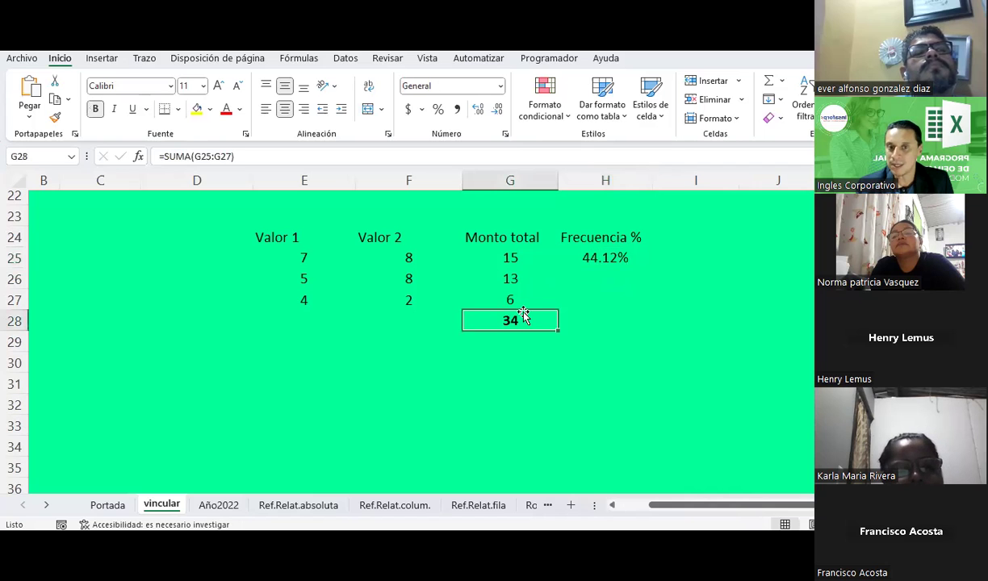
left_click(607, 257)
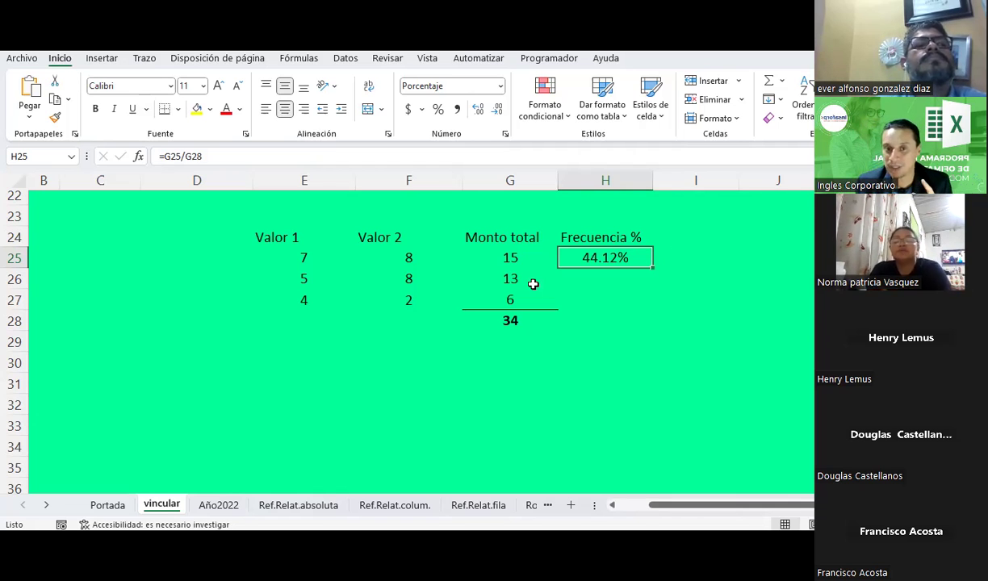
left_click(593, 275)
left_click(592, 251)
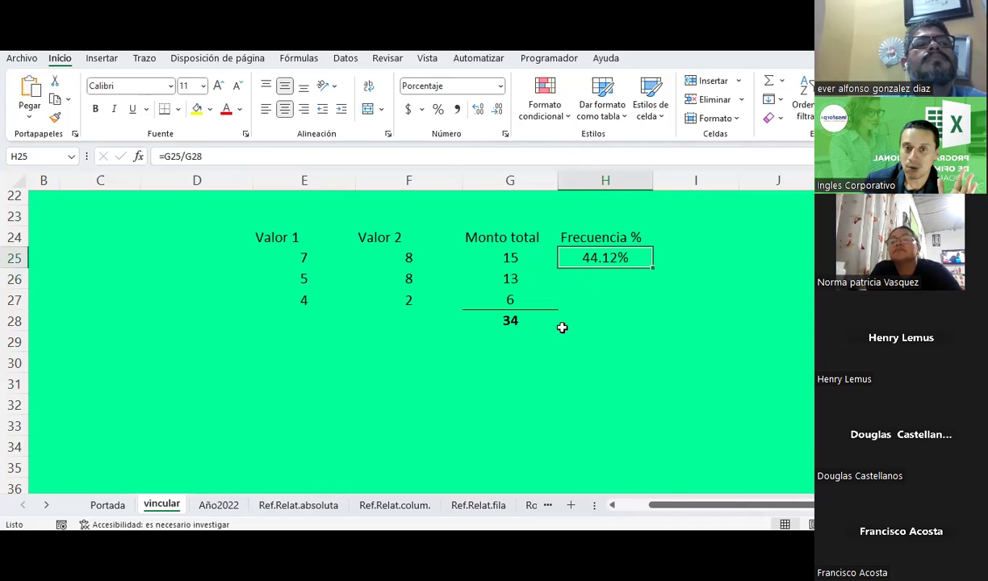
left_click_drag(517, 259, 514, 297)
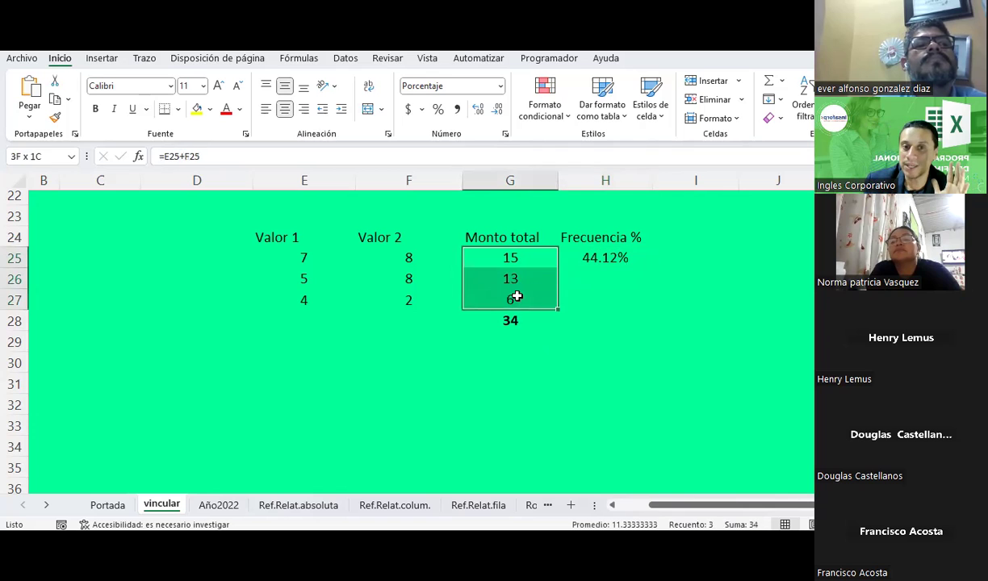
left_click(613, 410)
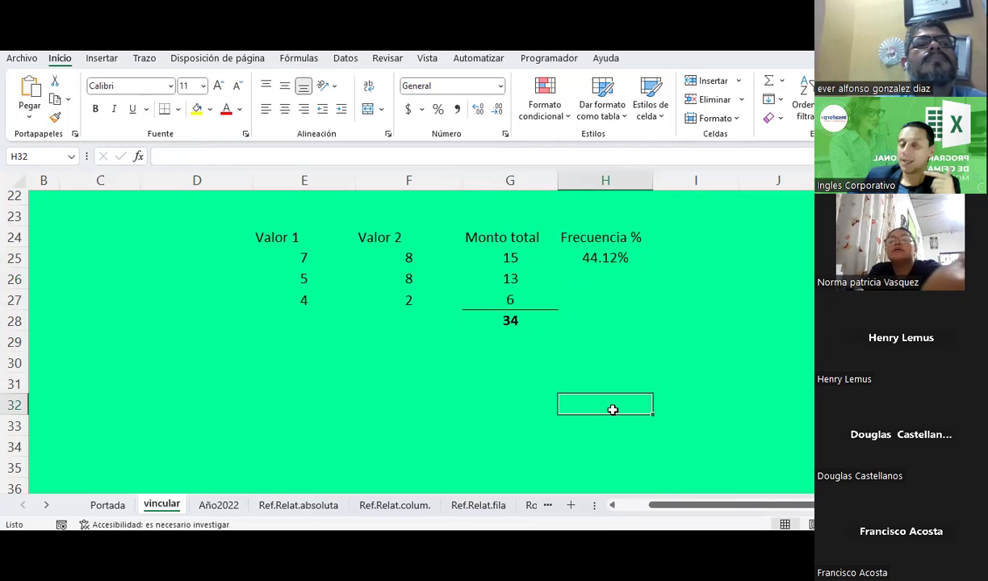
left_click(621, 262)
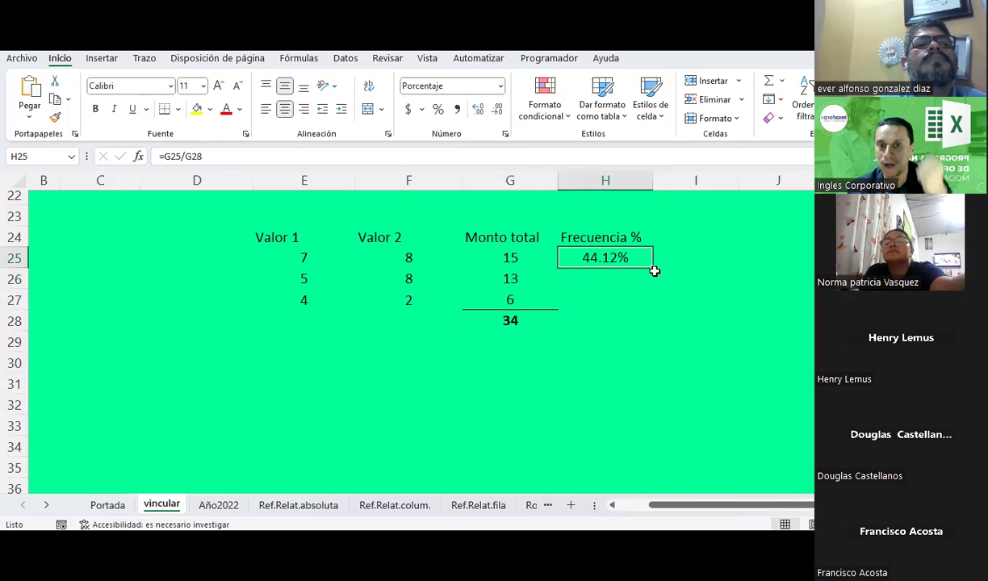
left_click_drag(653, 269, 648, 303)
left_click(622, 335)
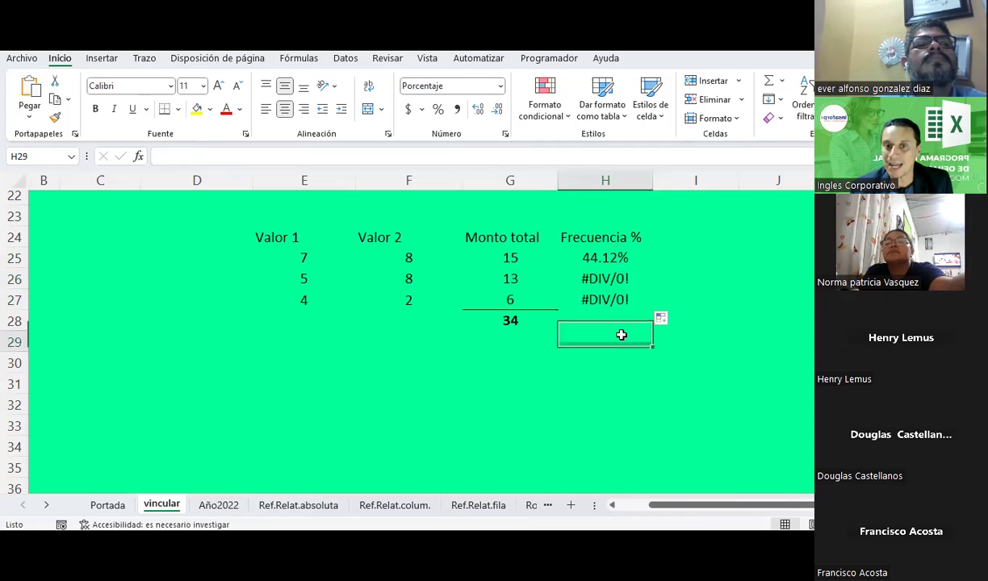
left_click(589, 245)
left_click(582, 257)
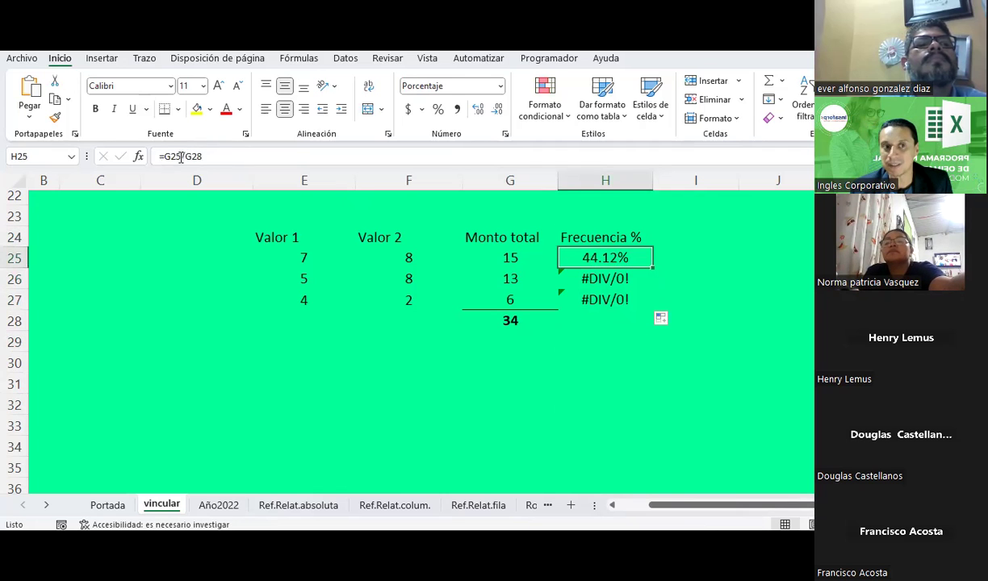
left_click(522, 320)
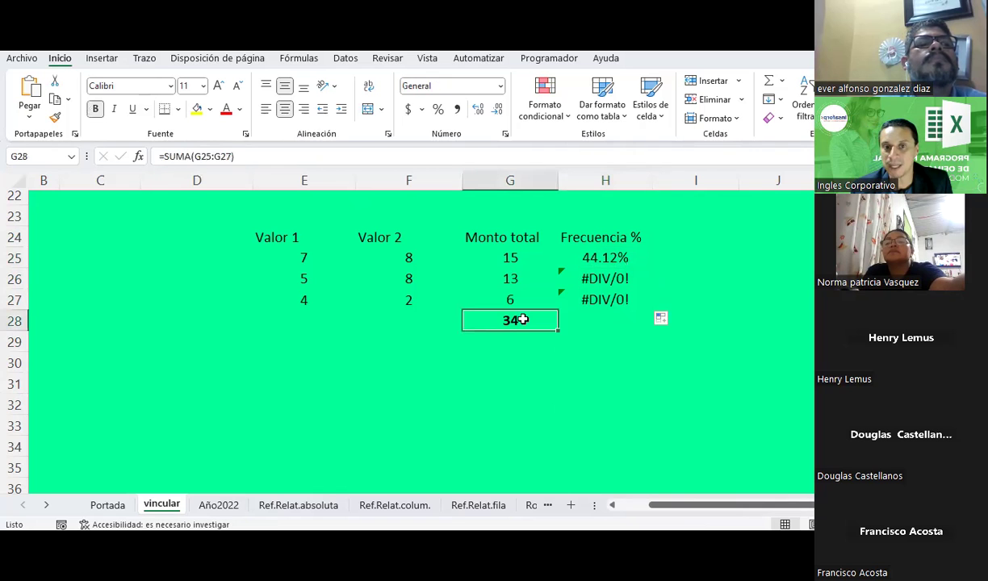
left_click(616, 274)
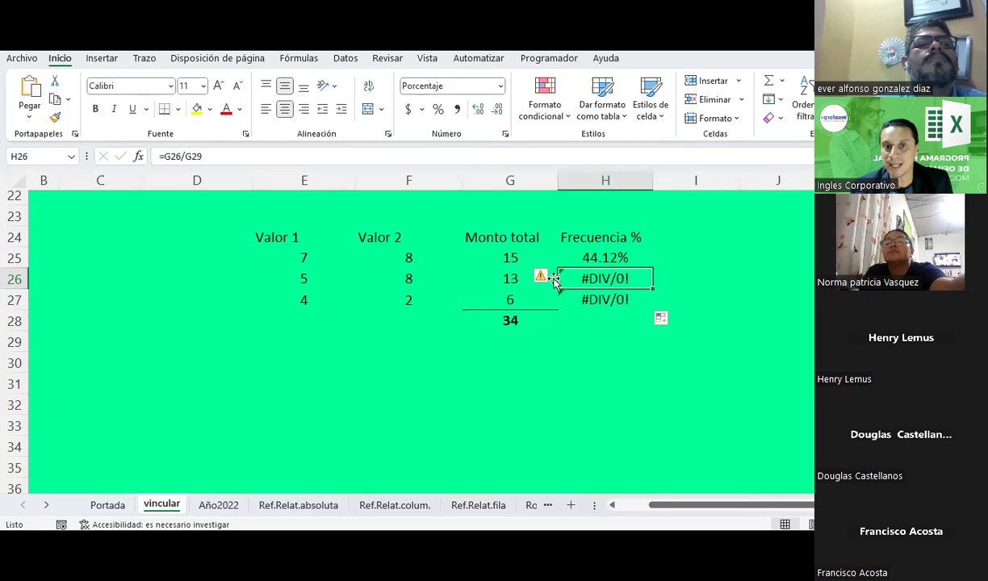
left_click(503, 274)
key("Right")
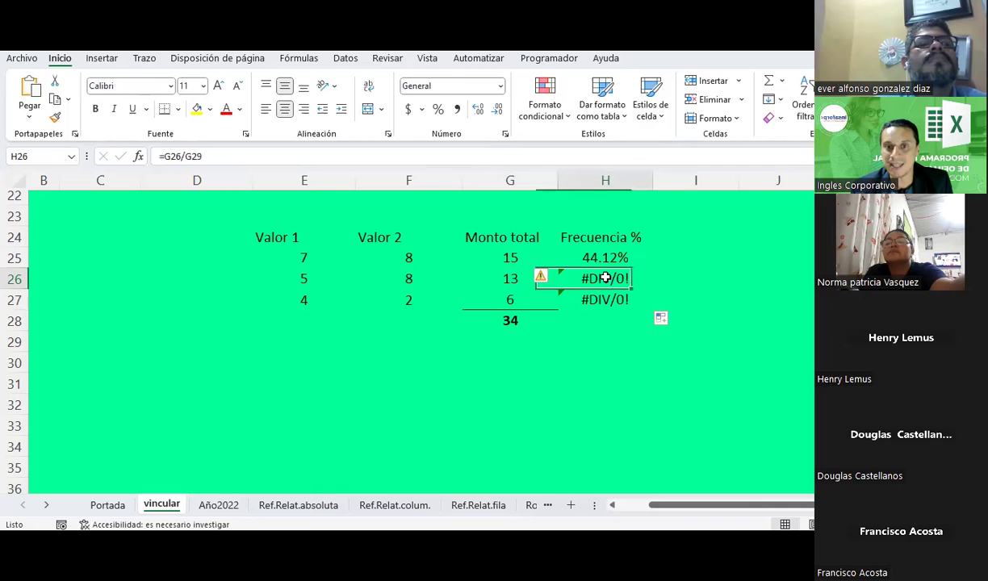
left_click(509, 334)
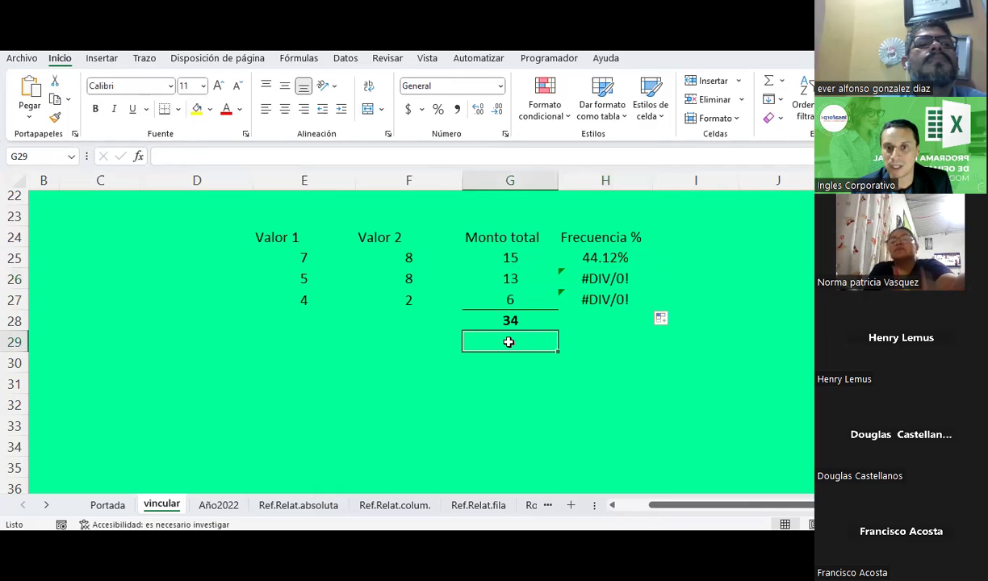
left_click(622, 278)
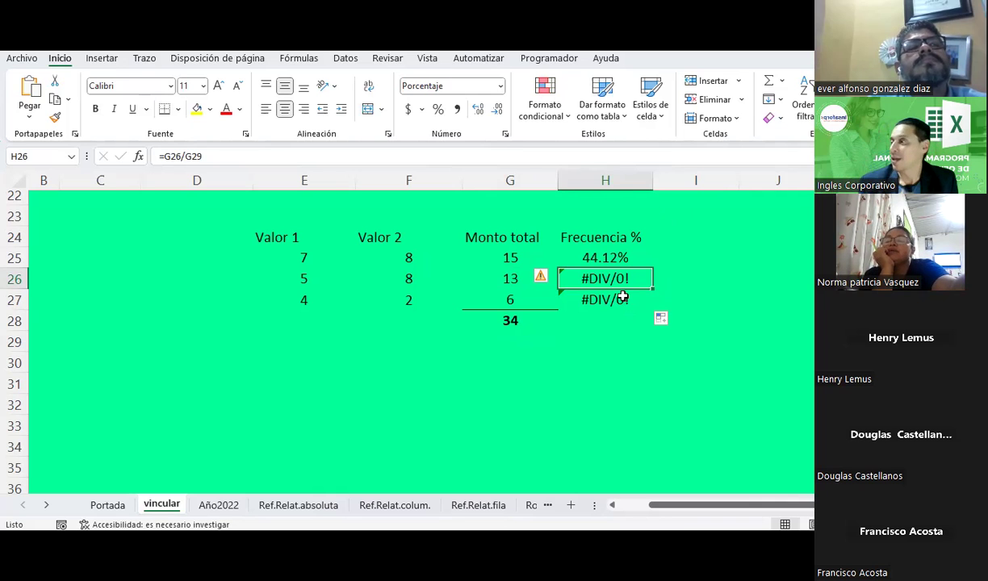
key("Up")
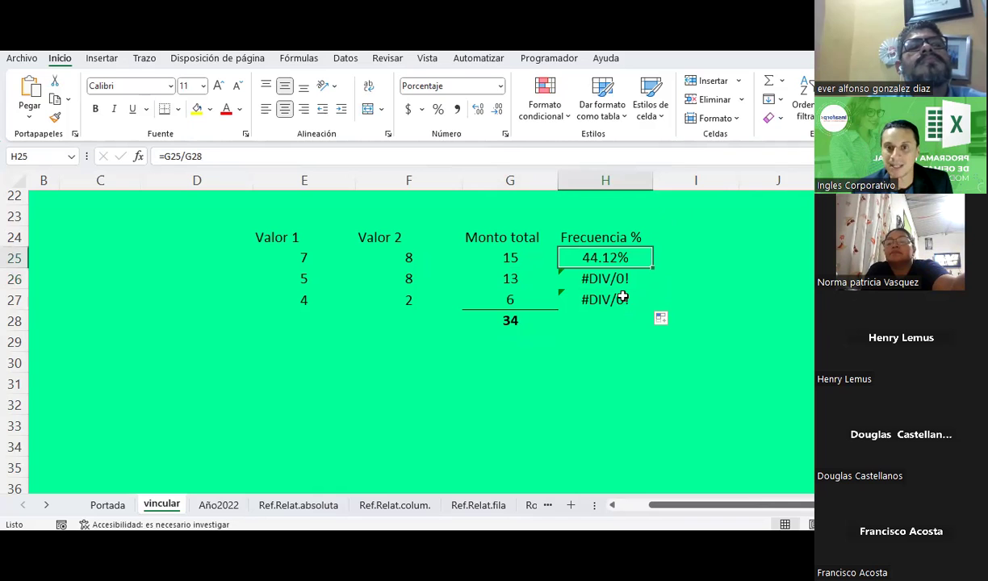
left_click(508, 301)
left_click(509, 243)
- Edit H25 so it divides by the absolute reference $G$28
left_click(517, 257)
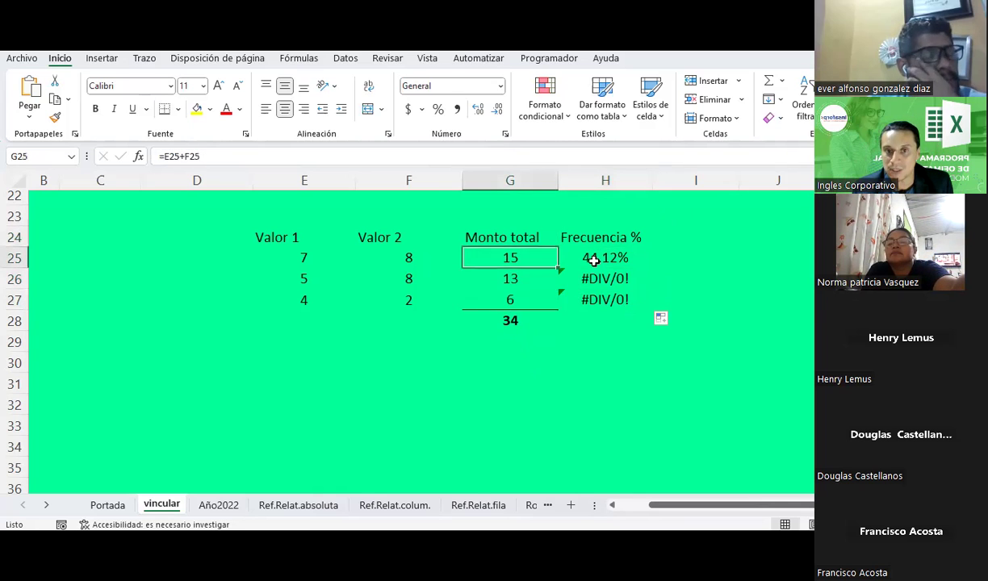
left_click(608, 257)
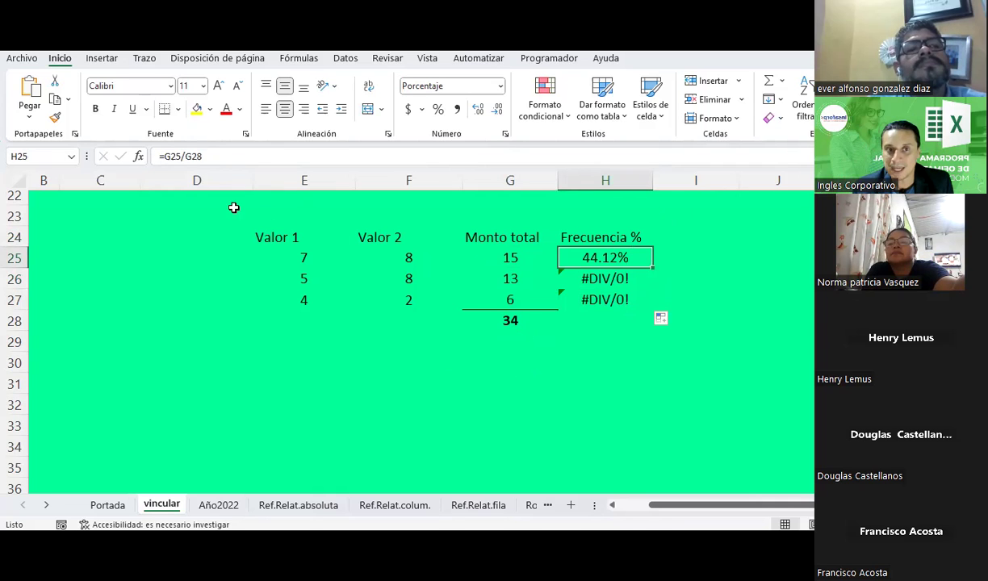
key("F2")
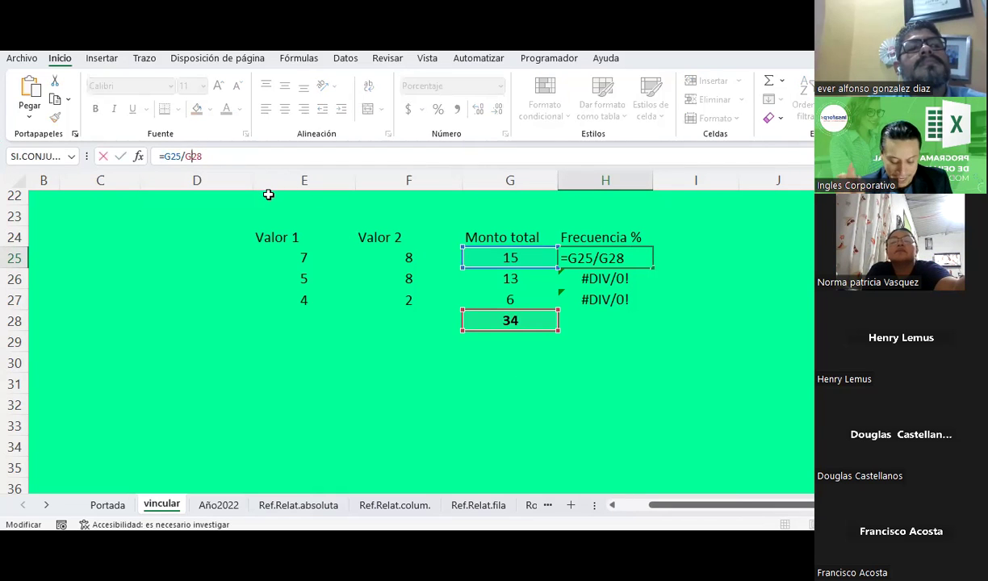
key("F4")
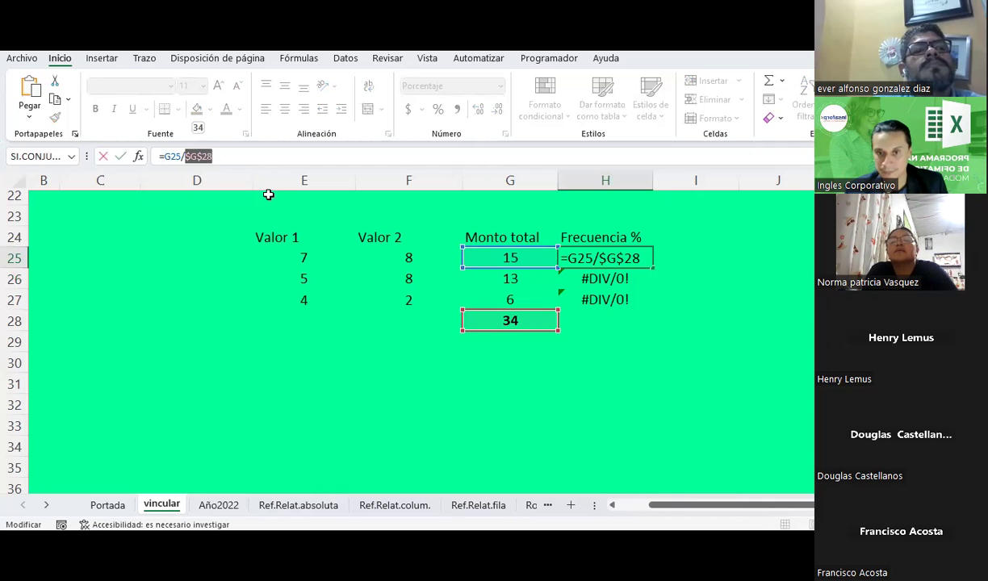
key("Return")
- Fill the H25 formula down to H27, giving 38.24% and 17.65%
left_click(622, 258)
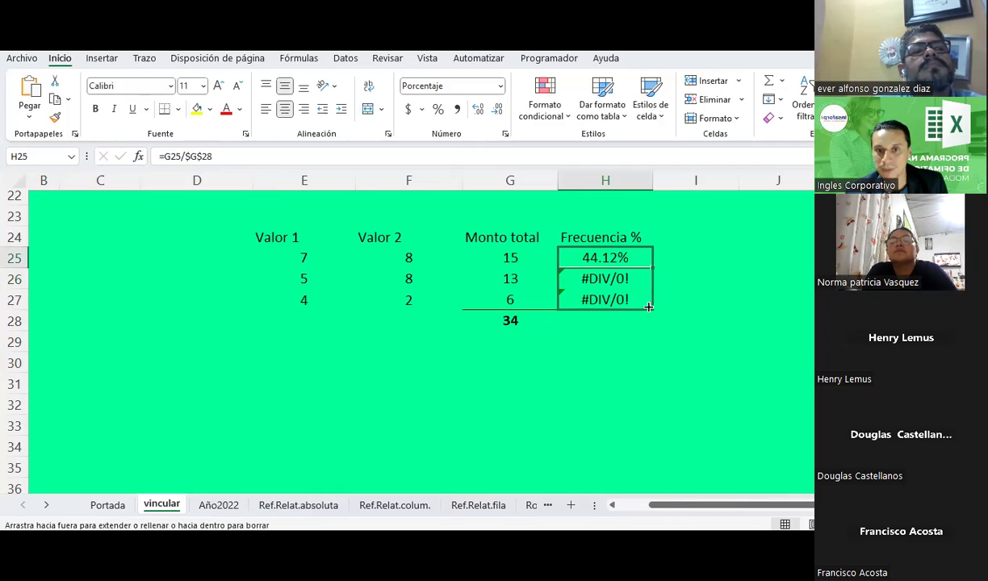
left_click_drag(653, 267, 652, 308)
left_click(608, 259)
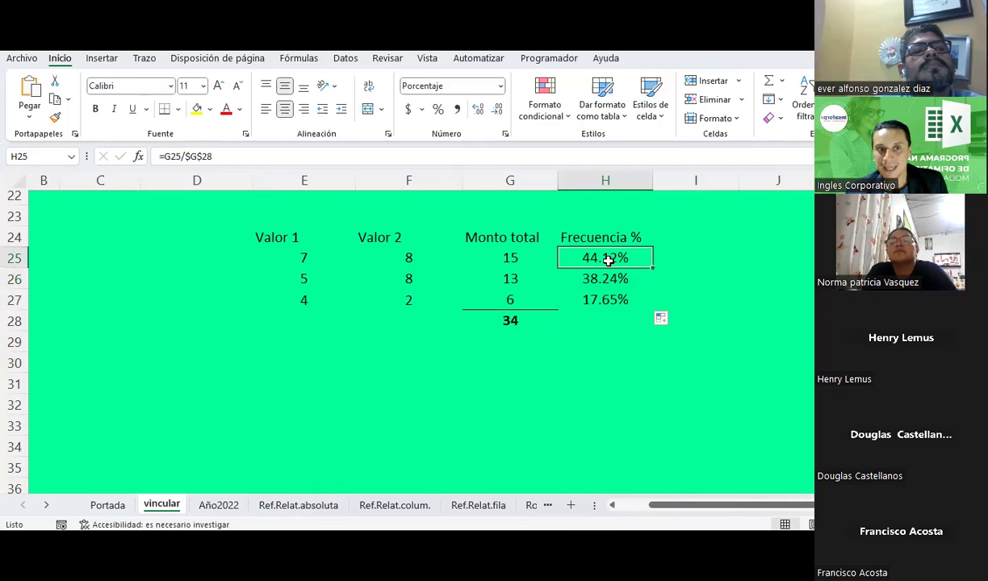
left_click(601, 278)
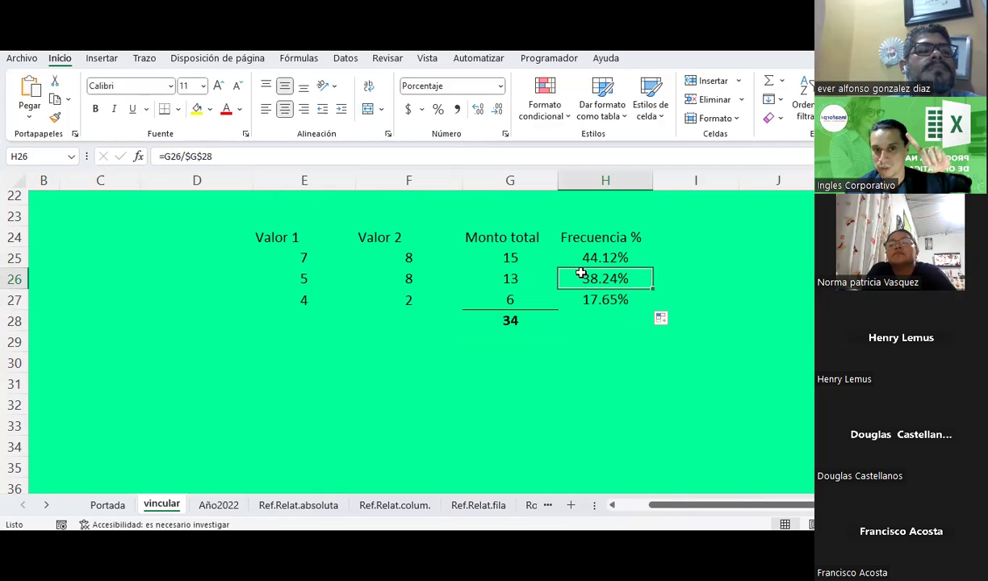
left_click(516, 257)
left_click(510, 320)
left_click(517, 277)
left_click(517, 320)
left_click(512, 299)
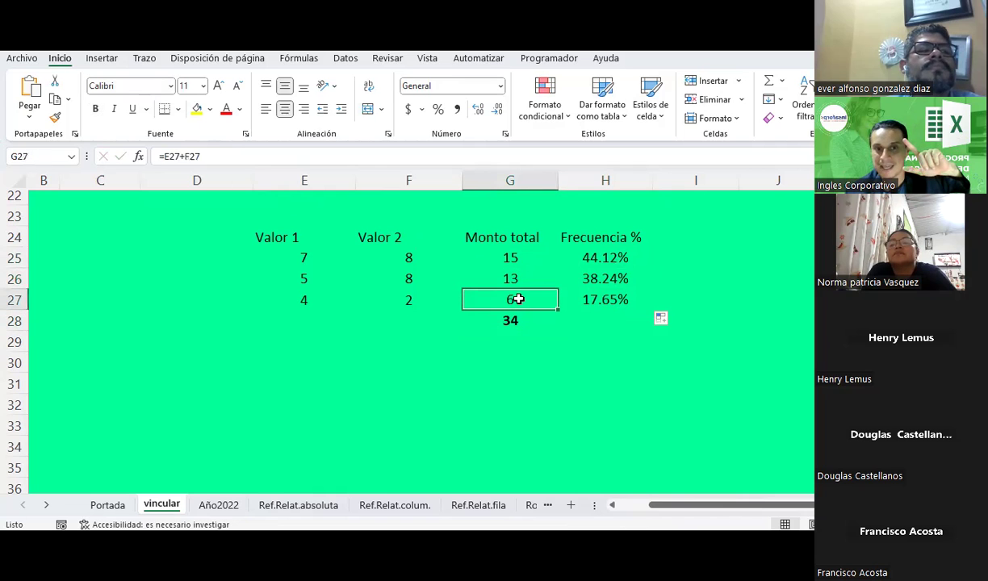
left_click(541, 316)
- Type the note 'Ref. abs. celda' into H23
left_click(605, 219)
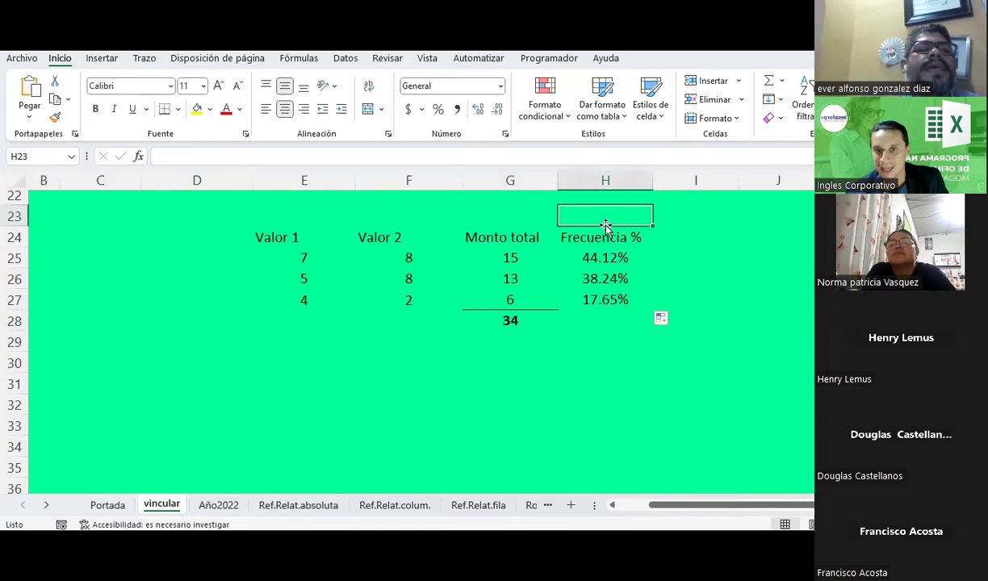
type("Ref. abs.")
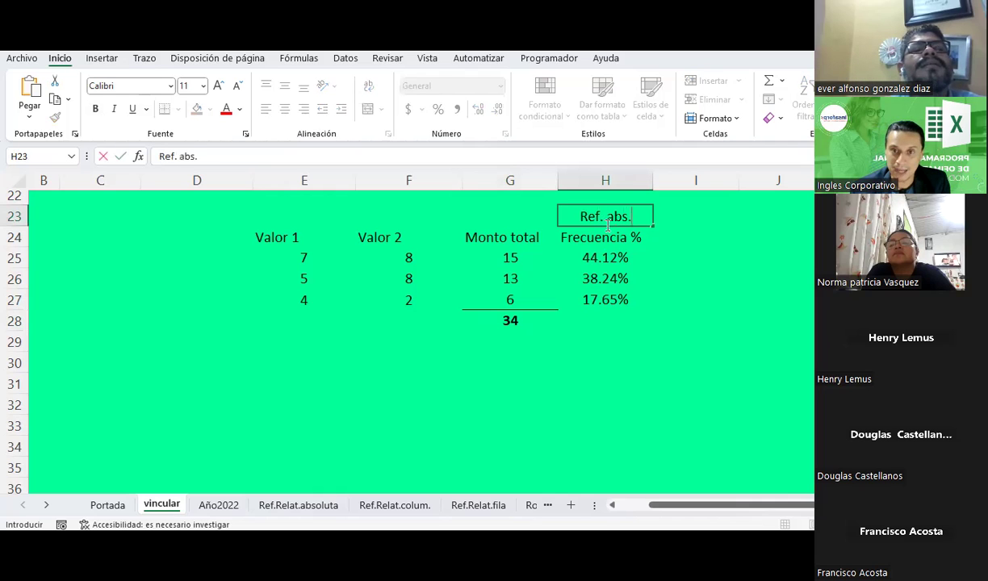
type(" celda")
key("Return")
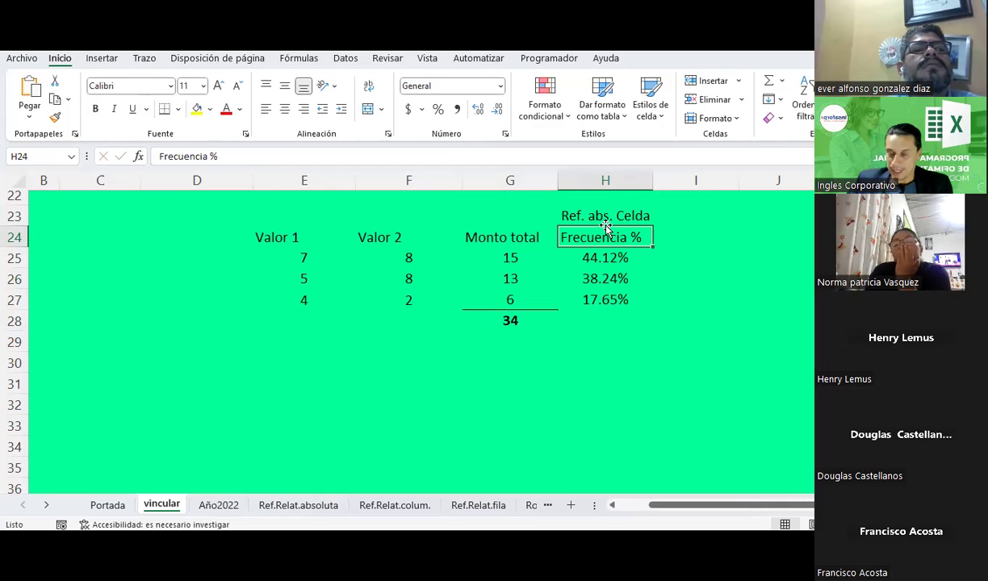
- Review the H25 formula with its absolute reference and the Monto totals, ending back on H25
left_click(613, 257)
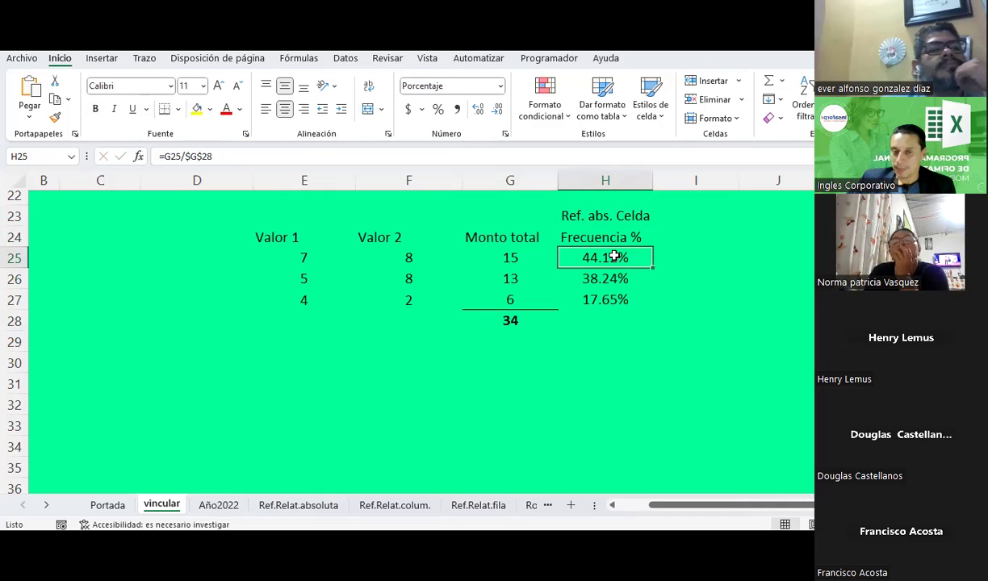
key("Up")
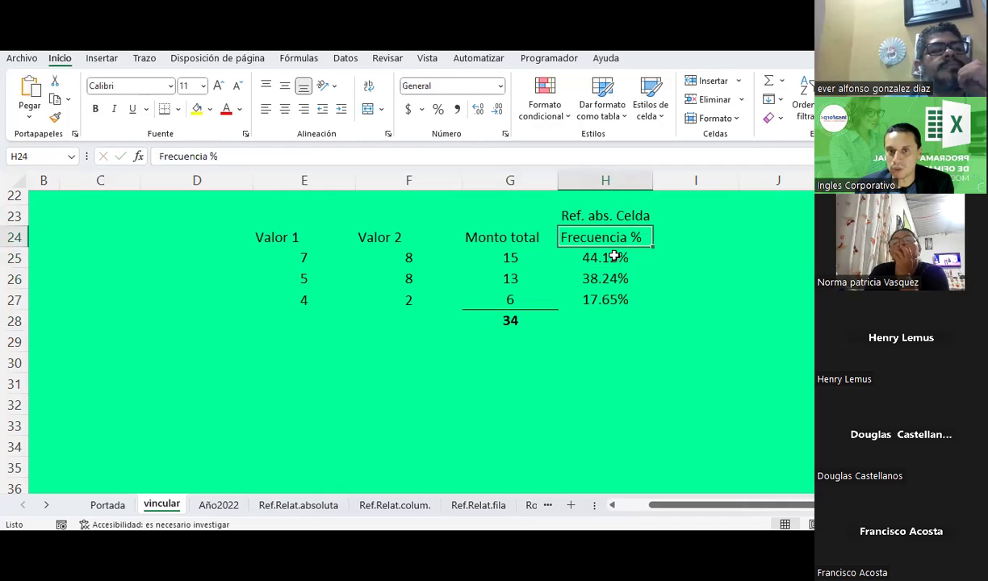
key("Up")
key("Left")
key("Left")
key("Left")
key("Left")
key("Right")
key("Right")
key("Left")
key("Down")
key("Down")
key("Right")
key("Right")
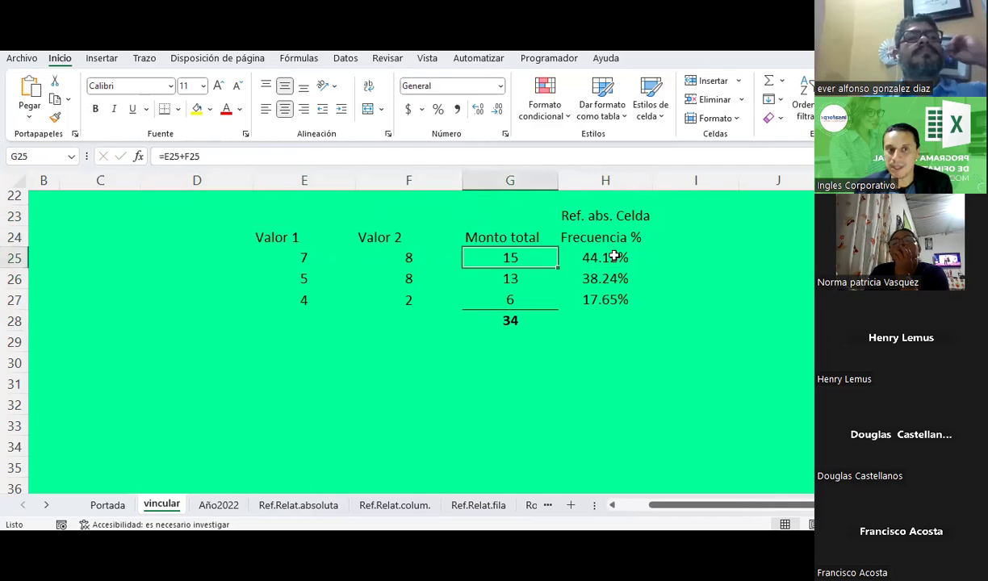
key("Down")
key("Down")
key("Up")
key("Up")
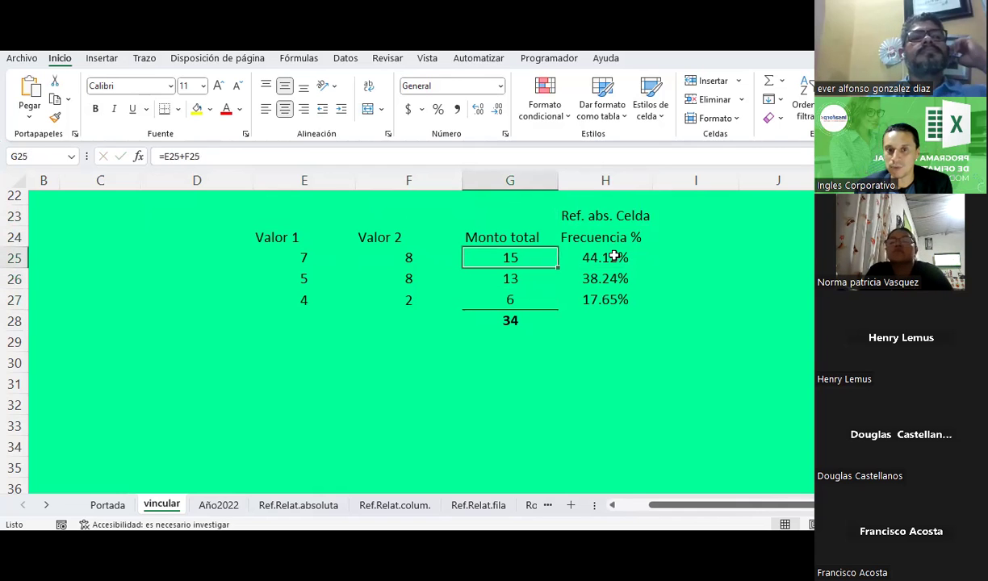
key("Right")
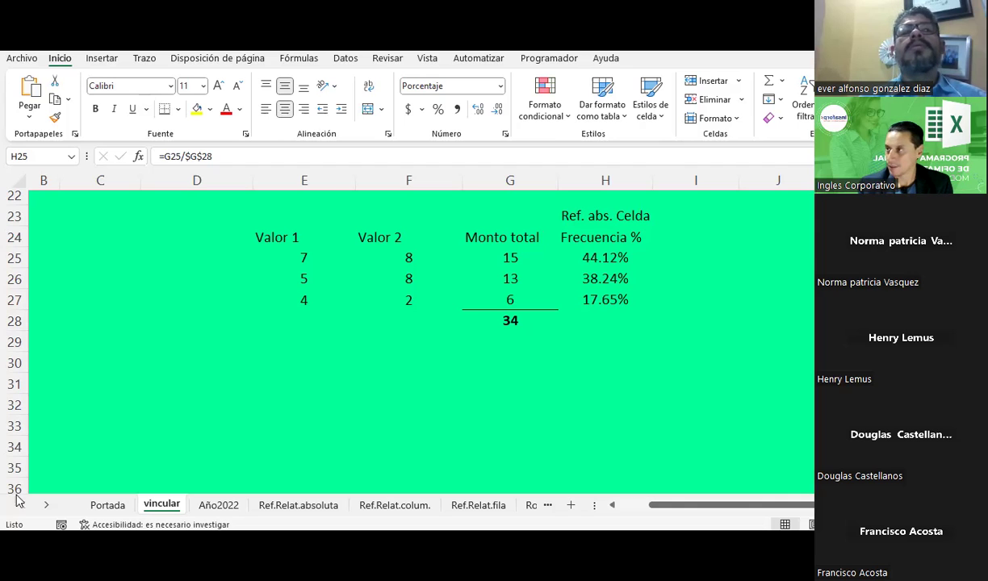
left_click(597, 276)
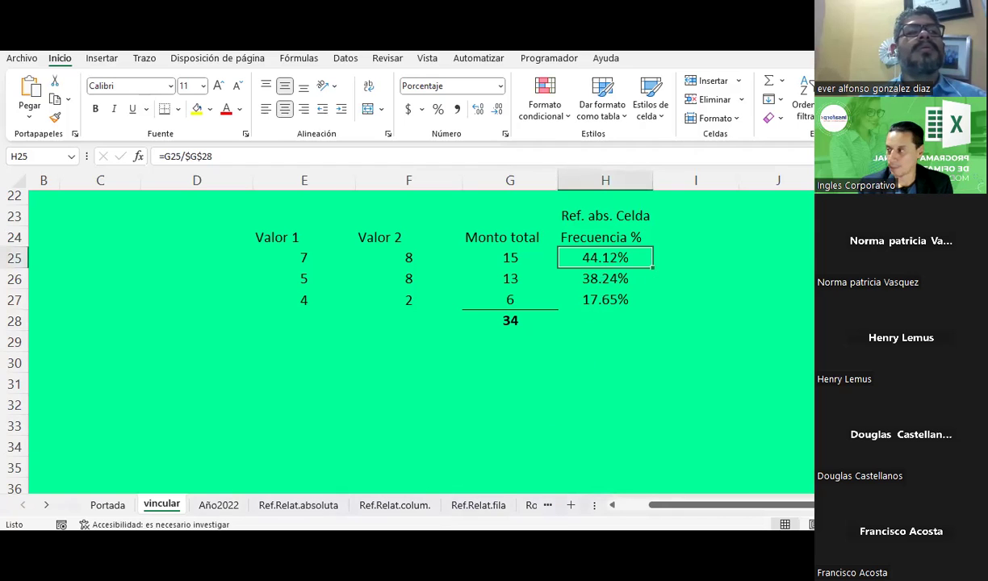
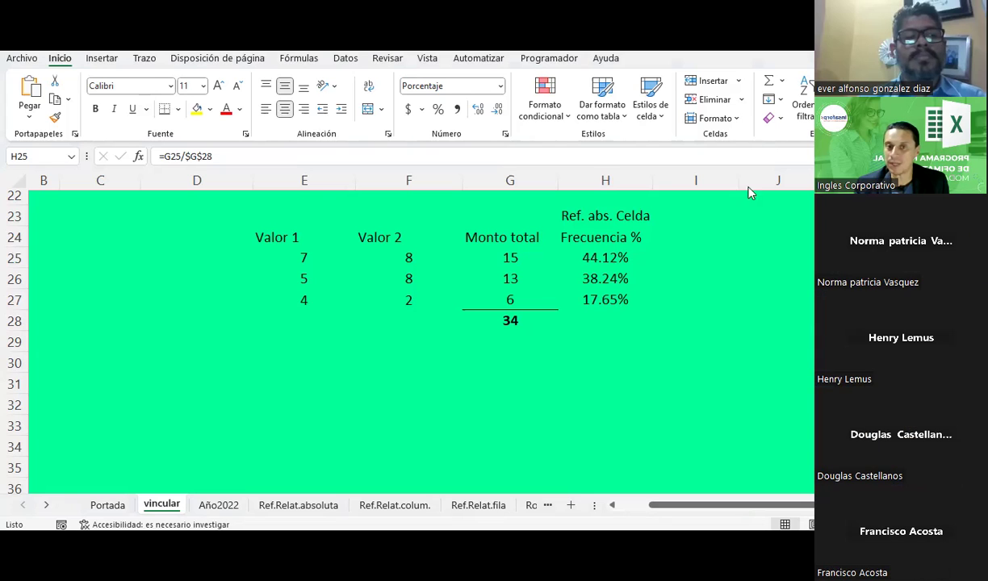
- Check the H25 percentage formula, browse the other sheets including Año2022, then return to vincular
left_click(616, 259)
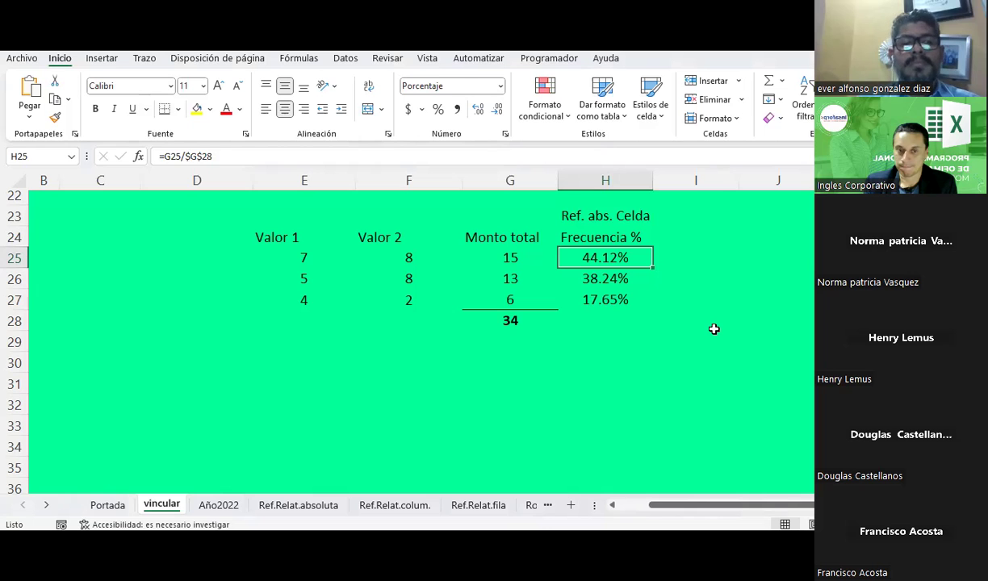
left_click(496, 504)
left_click(529, 505)
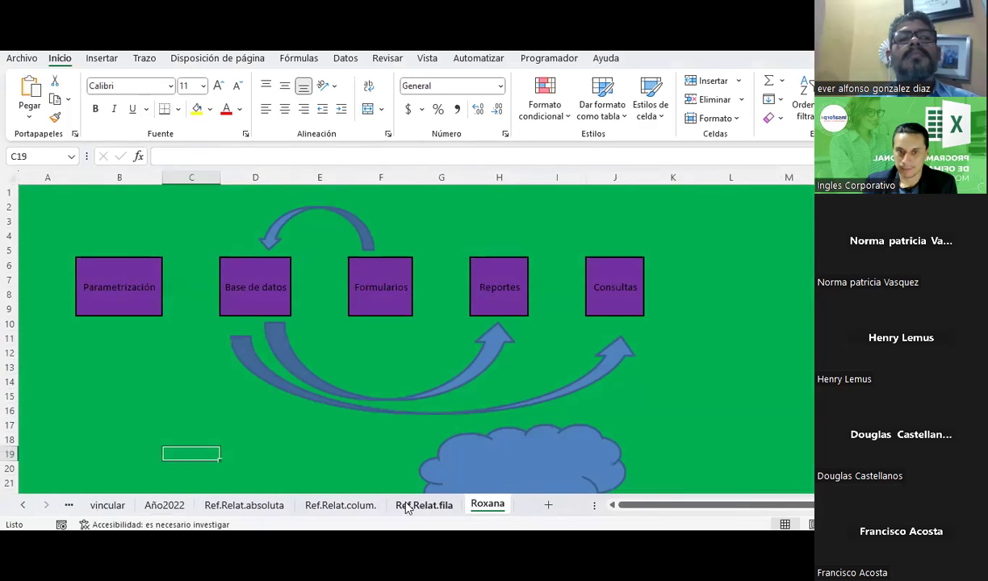
left_click(403, 505)
left_click(341, 505)
left_click(262, 505)
left_click(169, 505)
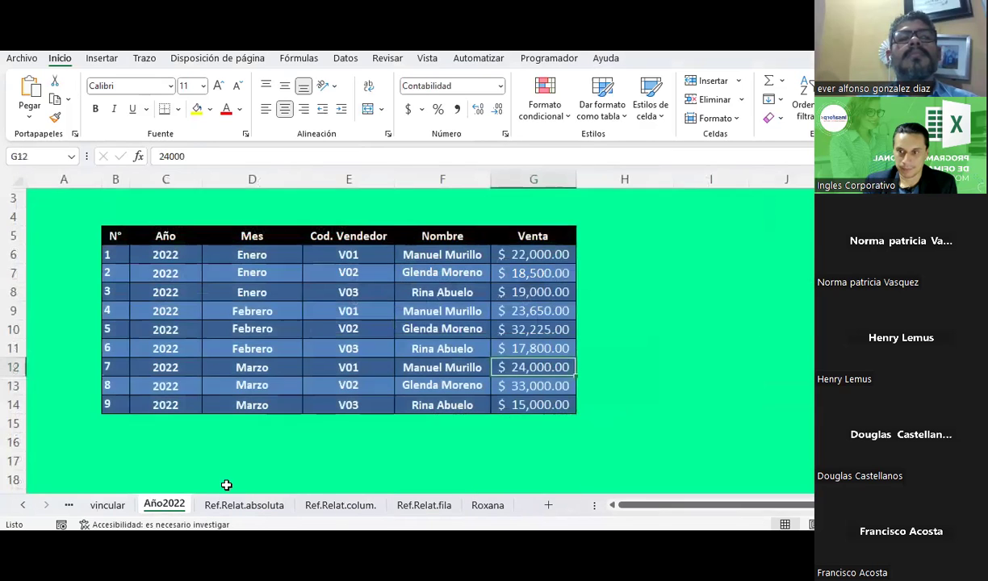
left_click(119, 502)
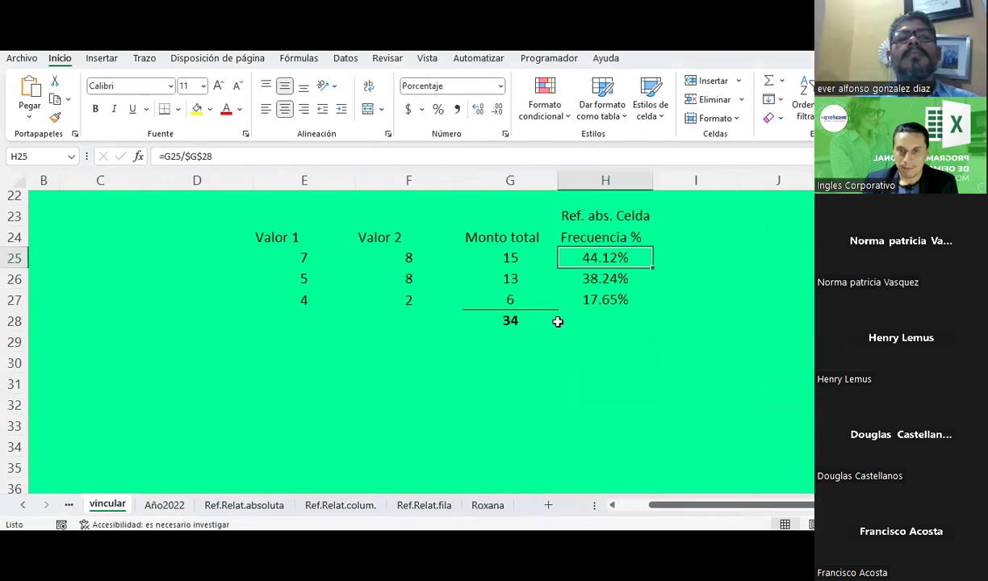
- Make the D24:H24 headings Valor 1, Valor 2, Monto total and Frecuencia % bold
scroll(533, 307, "up", 1)
left_click_drag(247, 297, 614, 300)
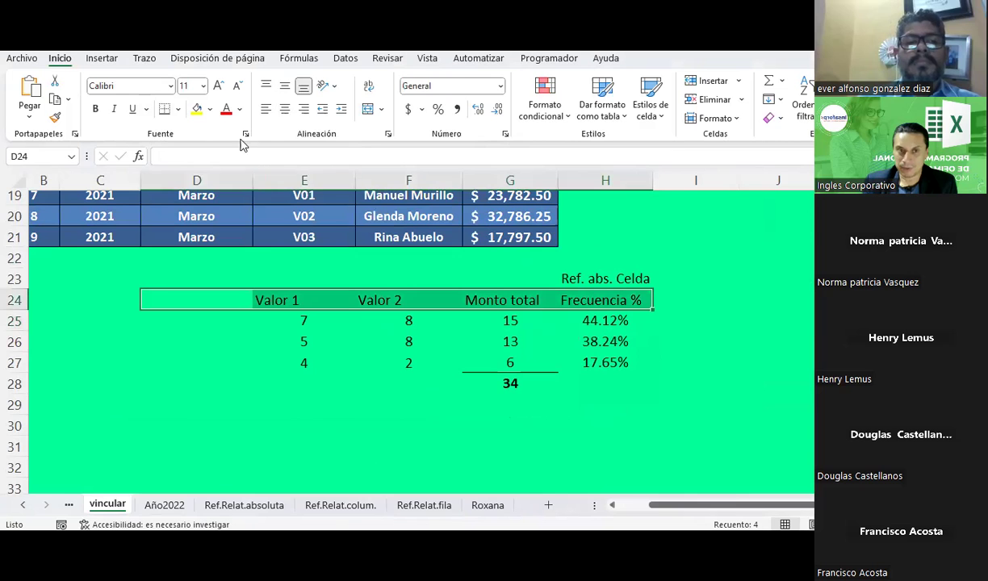
left_click(95, 109)
scroll(431, 379, "down", 1)
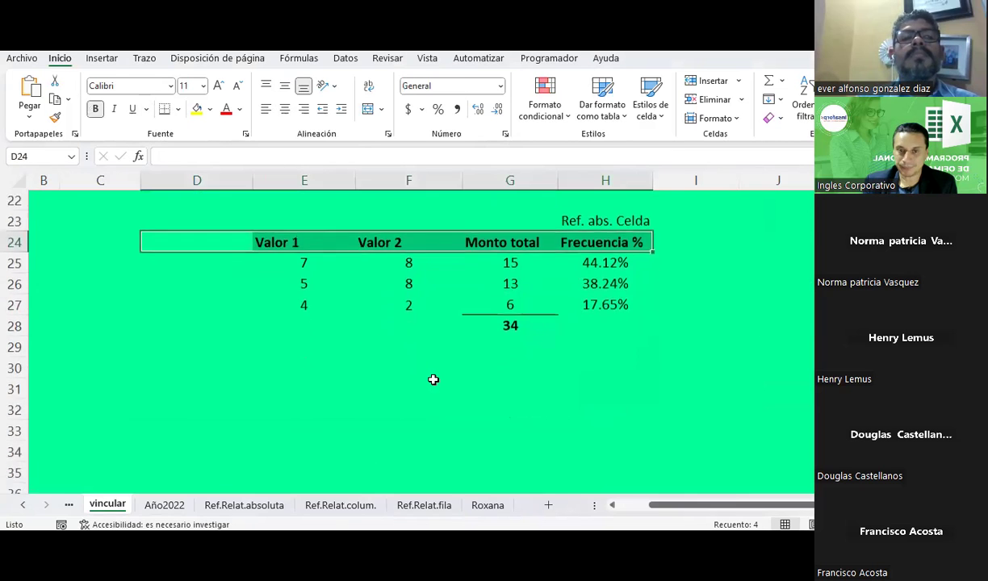
left_click(305, 393)
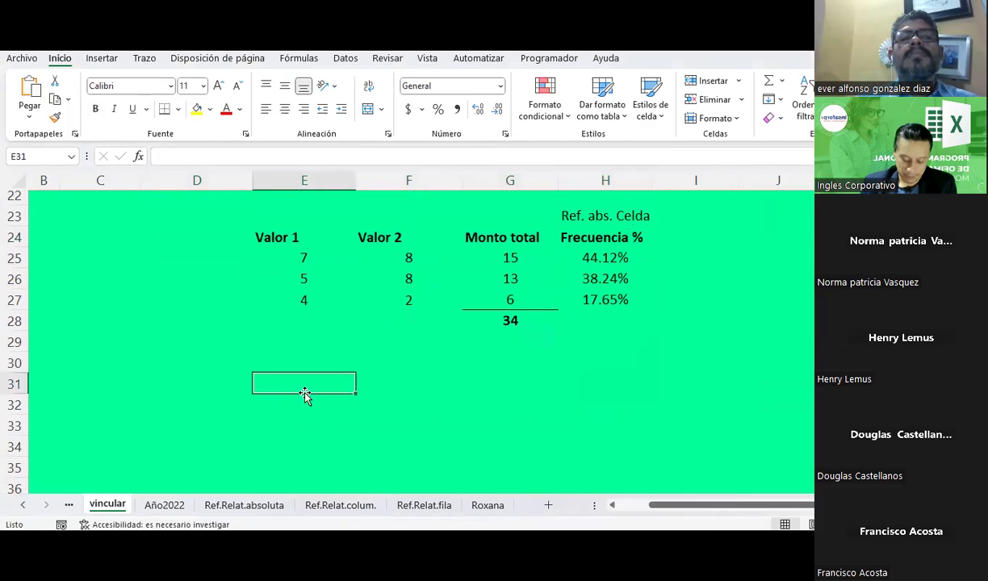
- Enter the heading 'Cantidad M1' in E31, correcting the earlier attempts
type("Valor")
key("Tab")
type("Pr")
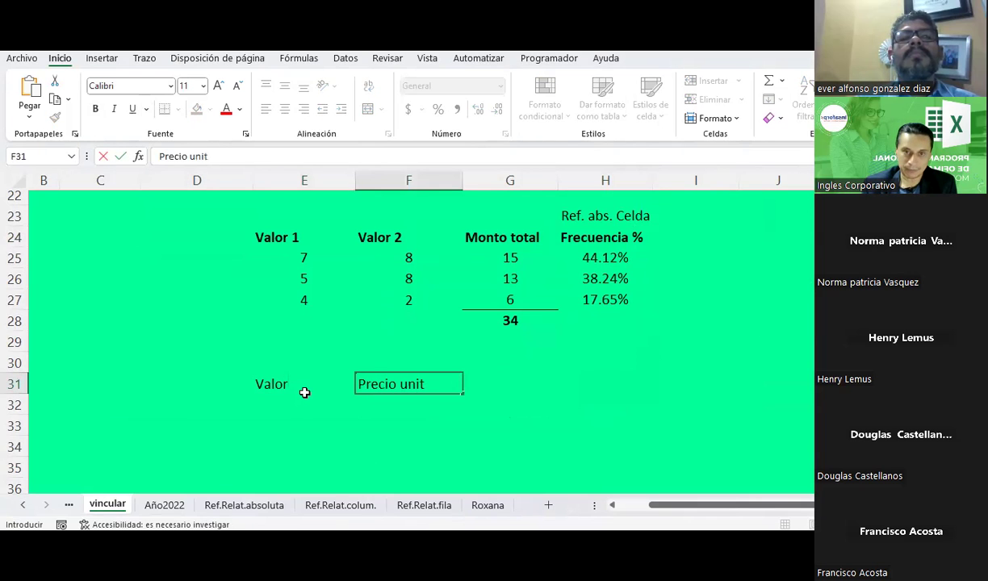
key("Left")
key("Left")
left_click(305, 393)
type("Cantidad")
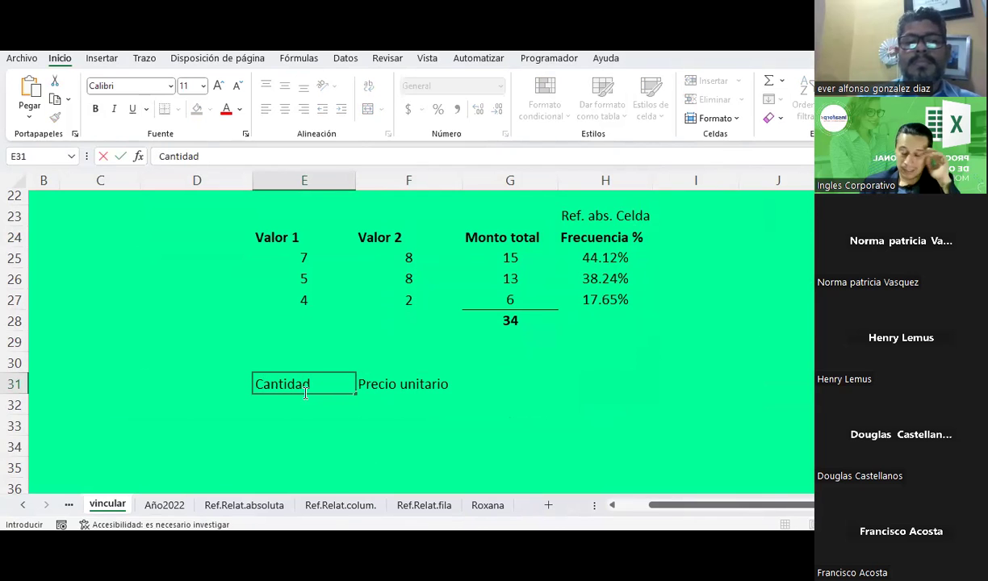
type(" 1")
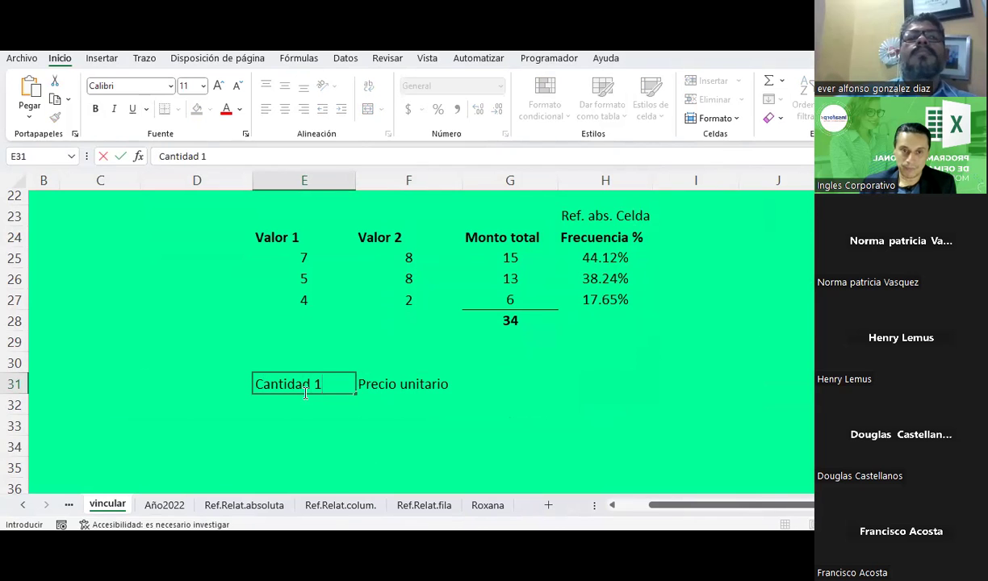
type("1")
key("Return")
left_click(305, 393)
type("1")
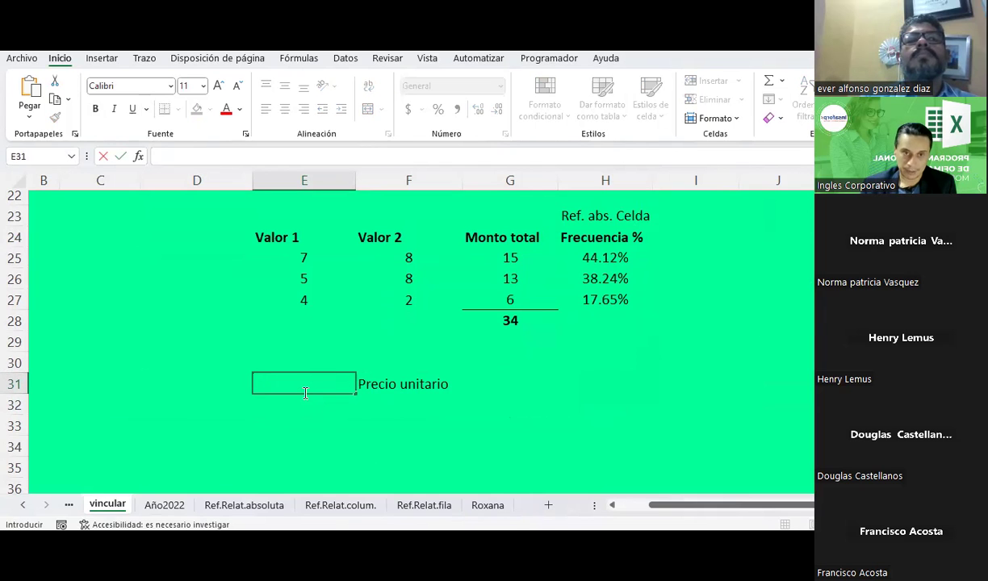
type("Cantidad m1")
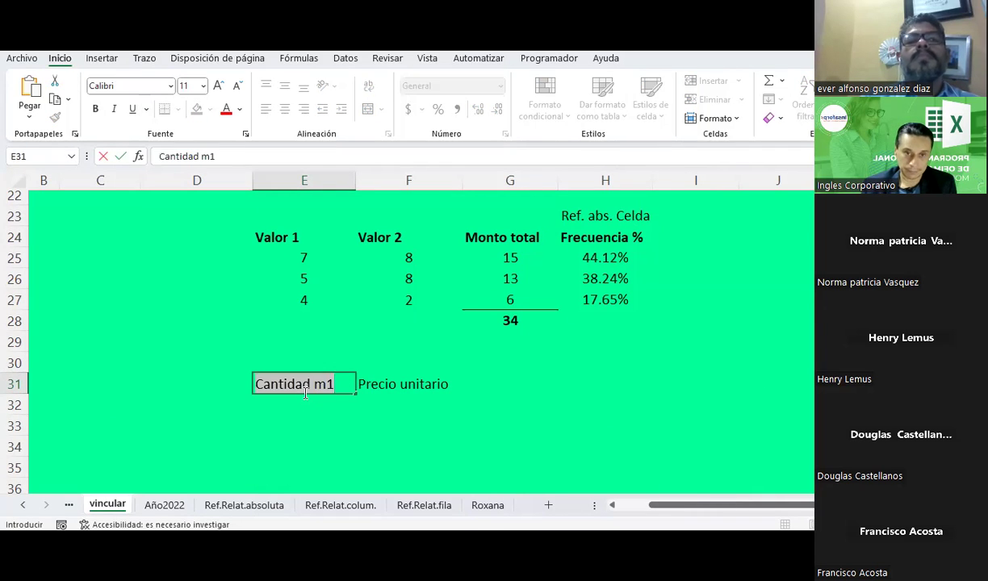
key("Tab")
key("BackSpace")
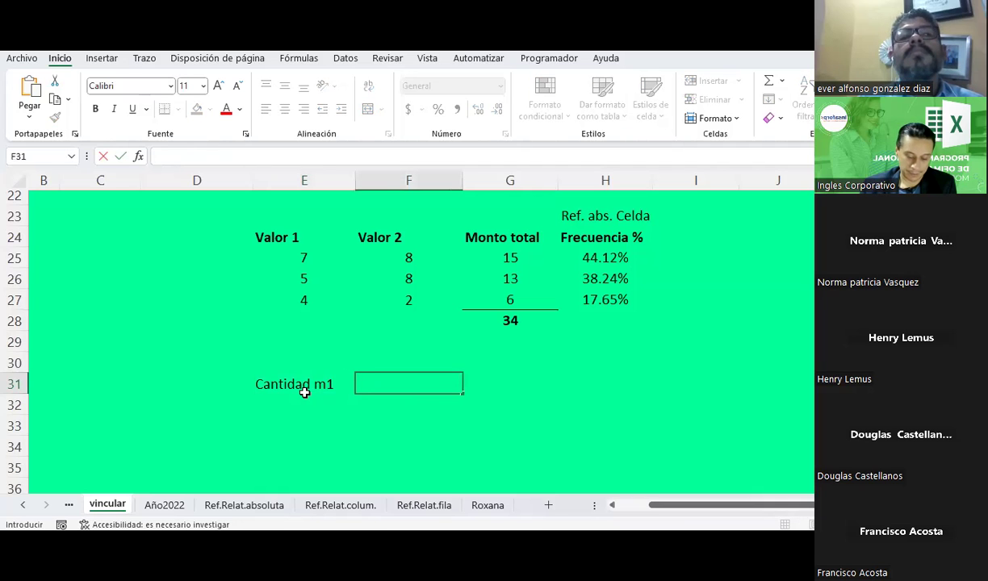
left_click(304, 392)
key("F2")
key("BackSpace")
key("BackSpace")
key("Return")
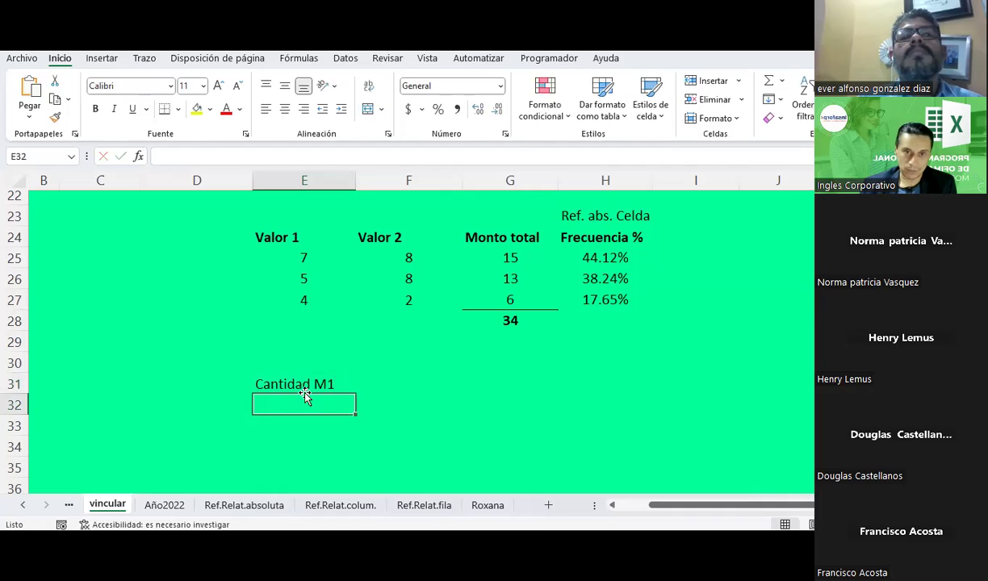
- Add the headings 'Cantidad M2' in F31 and 'Cantidad M3' in G31
key("Up")
key("Right")
type("cA")
type("Cantidad")
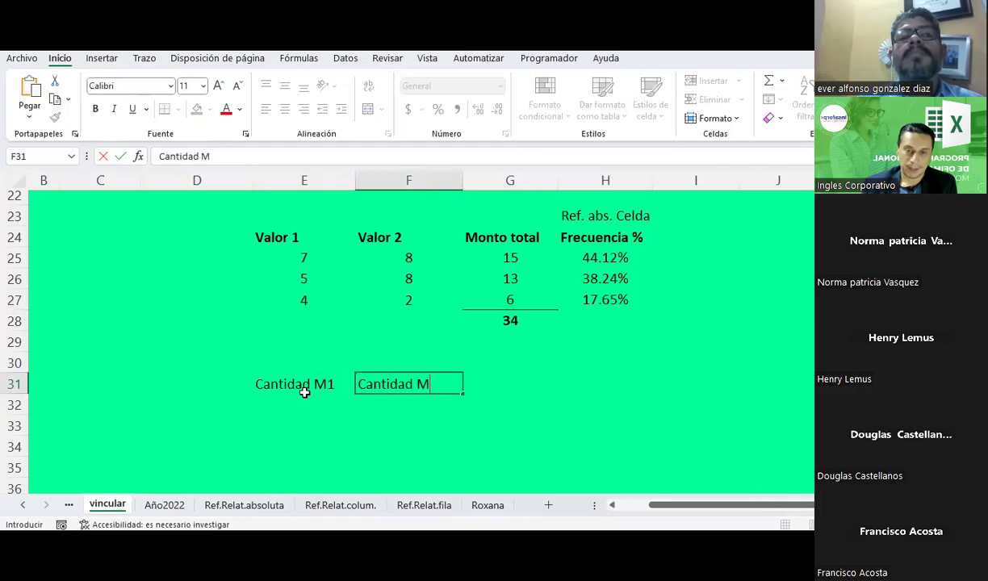
key("Return")
key("Up")
key("F2")
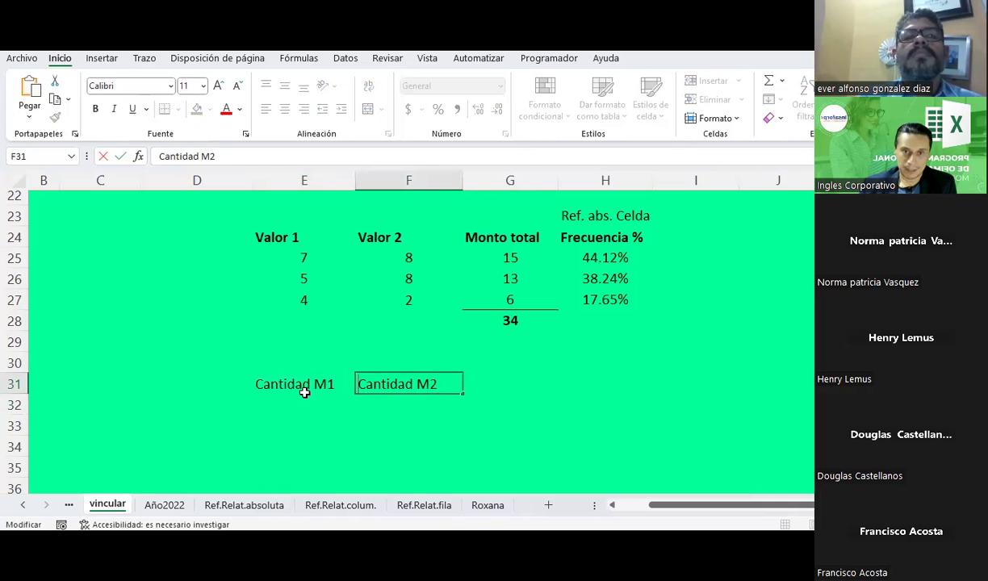
key("Return")
key("Up")
key("Right")
type("Cantid")
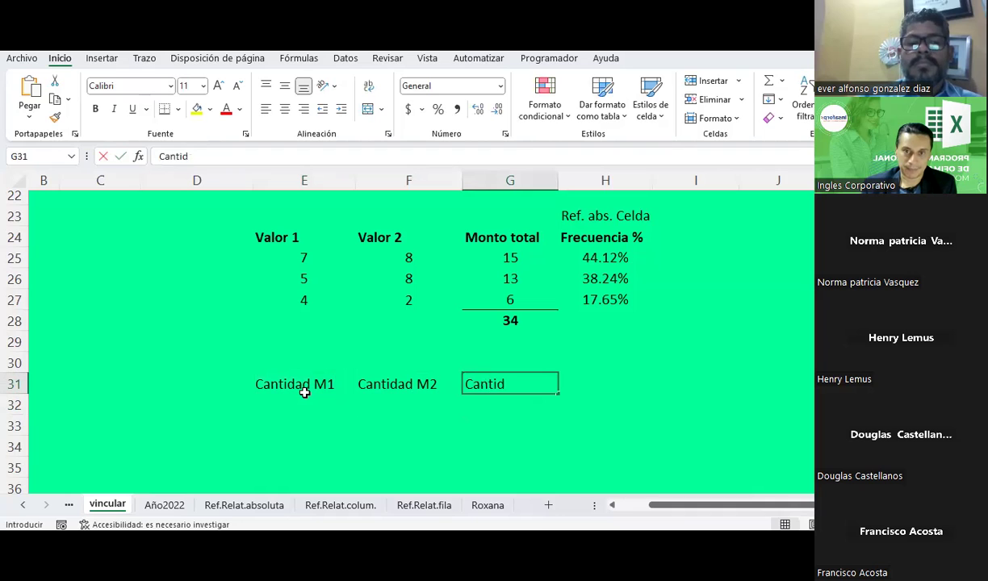
type("ad M#")
key("Return")
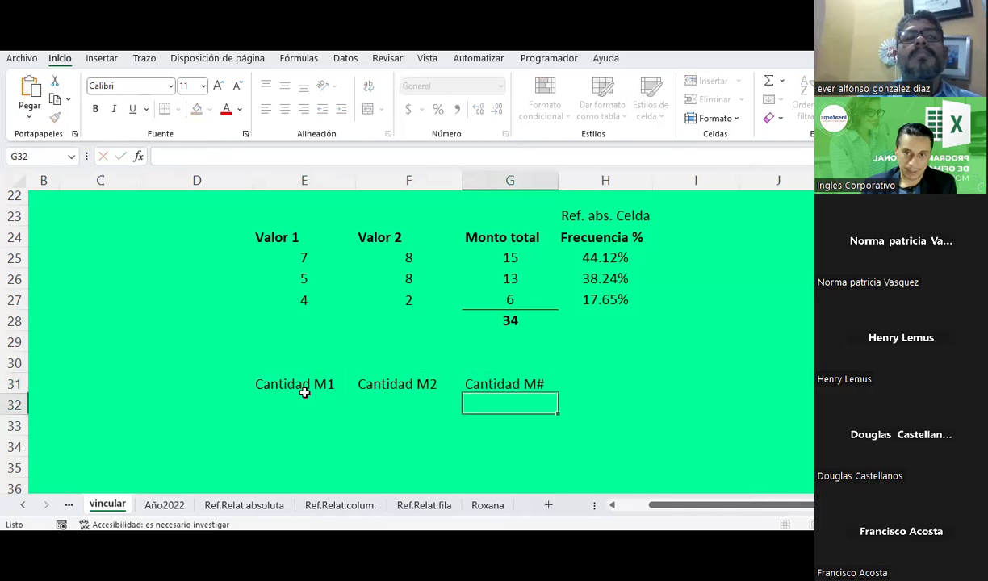
key("Up")
key("F2")
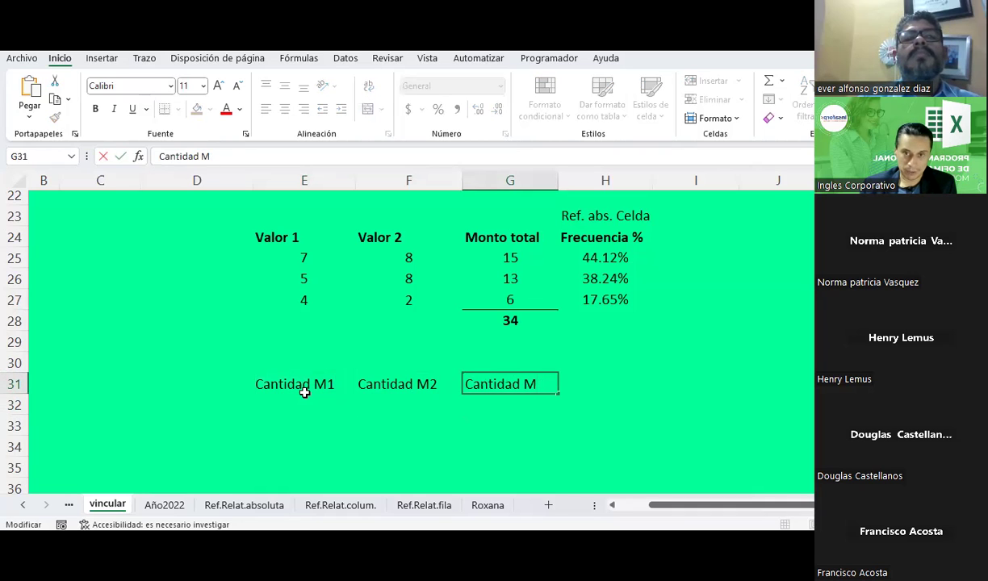
type("3")
key("Tab")
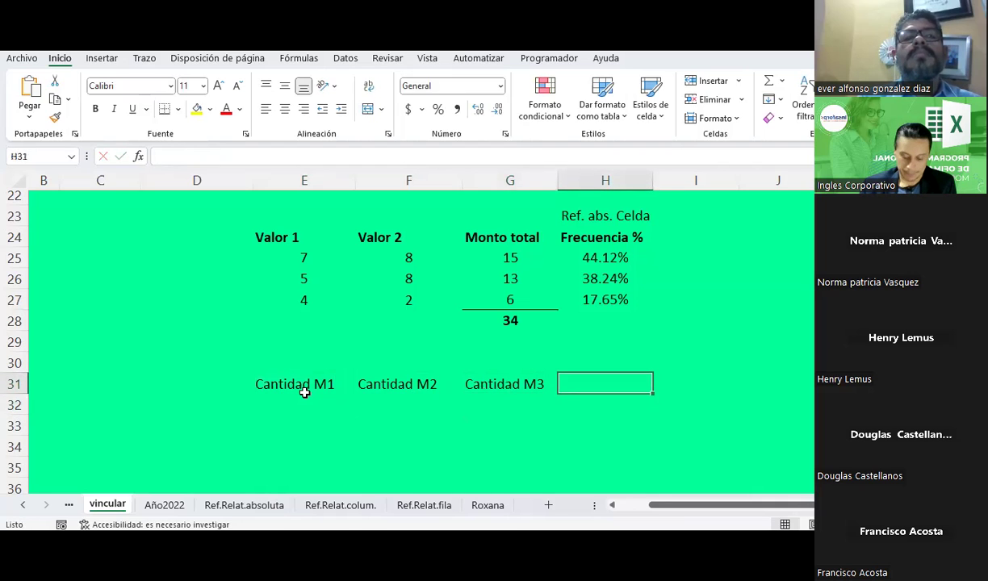
- Add 'Precio unitario' in H31 and 'Venta M1' in I31
type("Precio unitario")
key("Tab")
type("V")
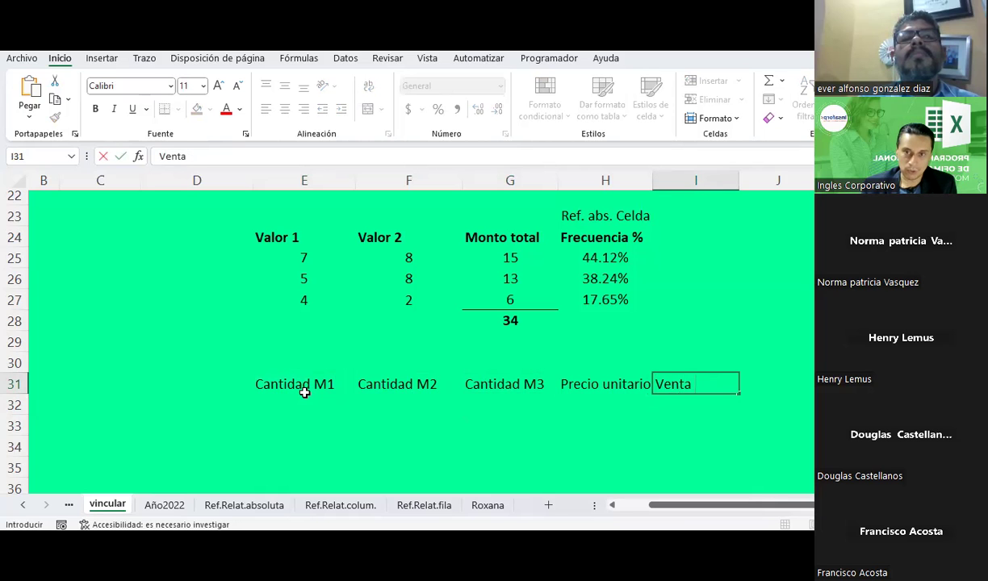
type("°")
key("Up")
key("Down")
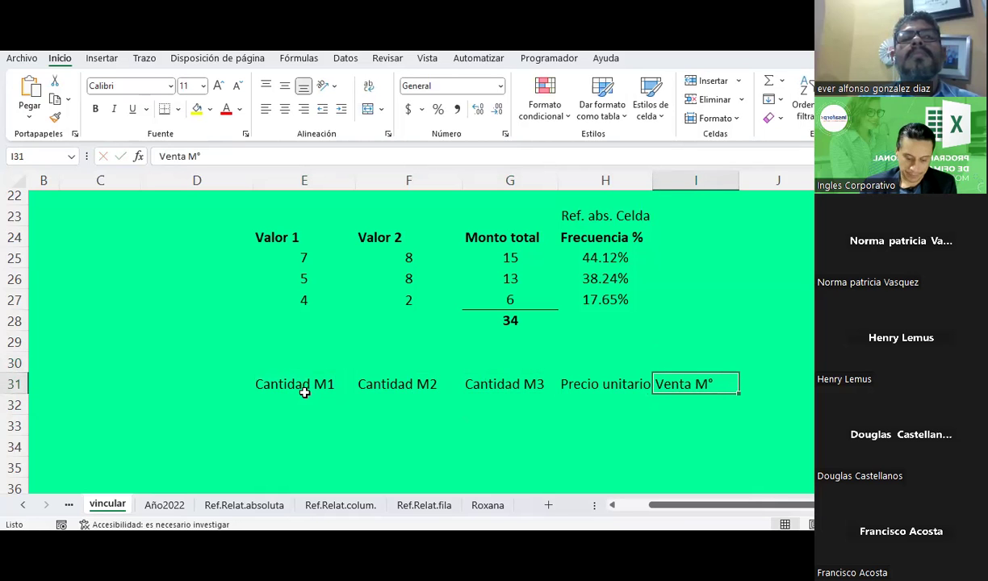
key("BackSpace")
type("1")
key("Return")
- Copy the Venta M1 heading into J31 and change it to 'Venta M2'
key("Up")
key("ctrl+c")
key("Right")
key("ctrl+v")
key("Right")
key("Escape")
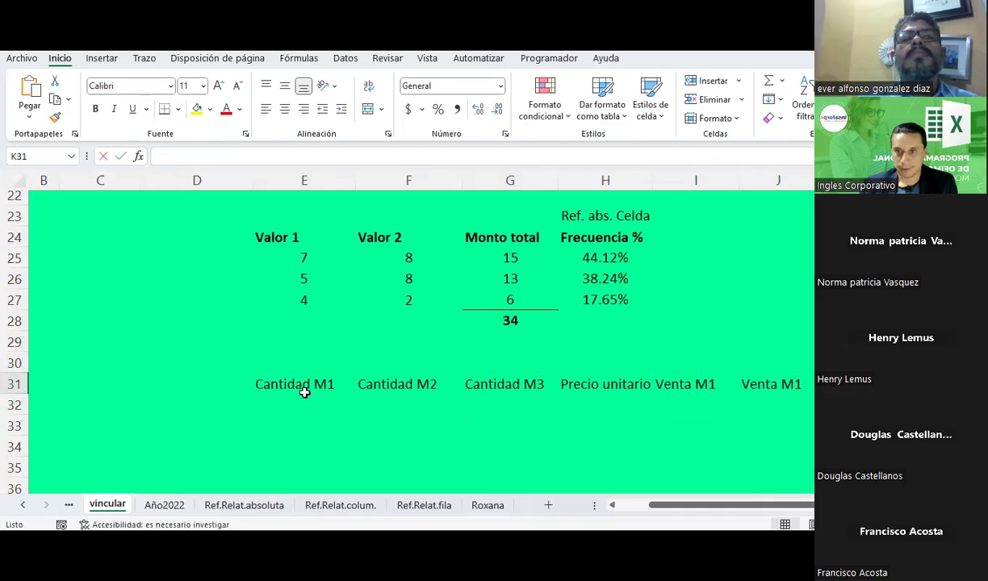
type("v")
key("Escape")
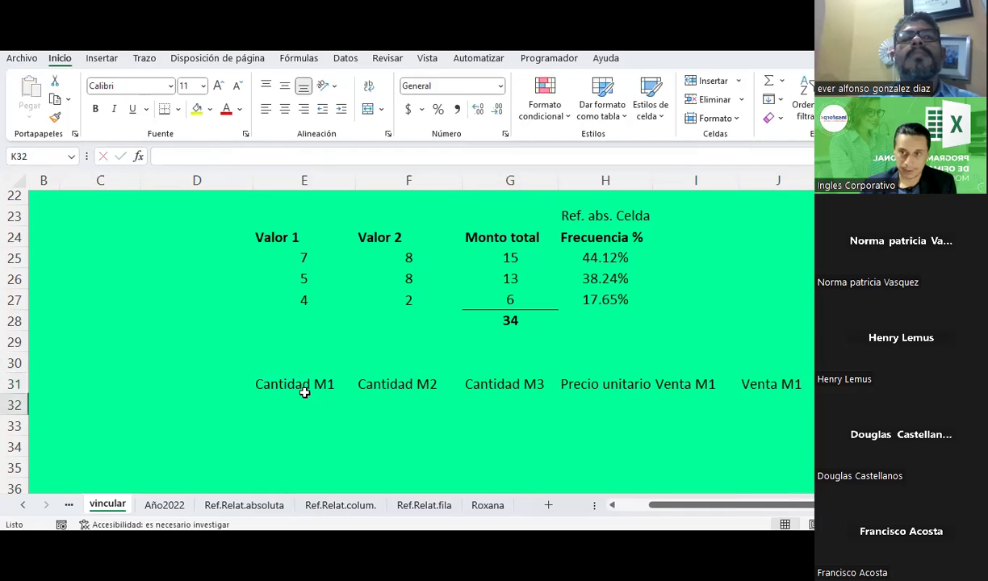
key("Left")
key("ctrl+c")
key("Right")
key("Left")
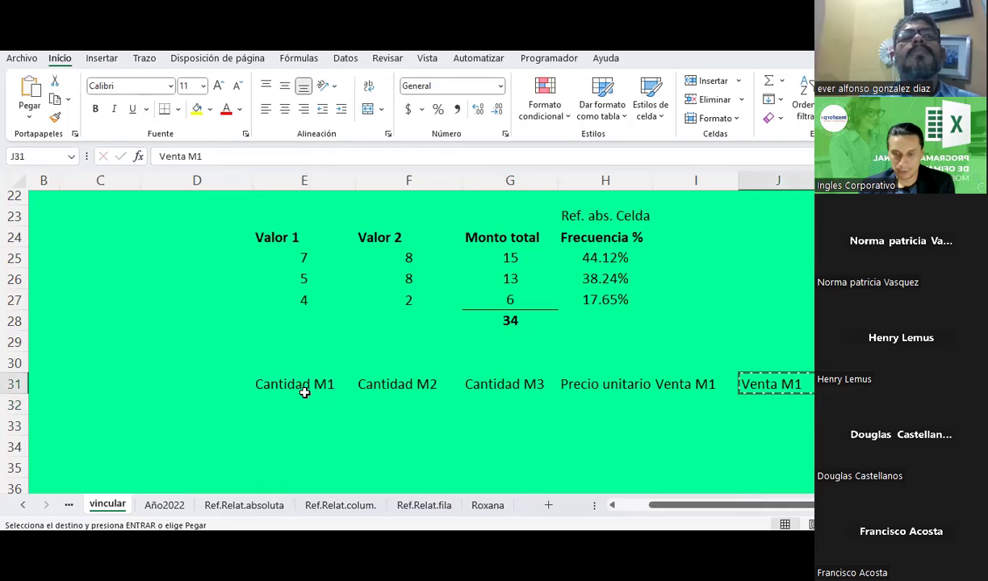
key("F2")
key("BackSpace")
type("2")
key("Return")
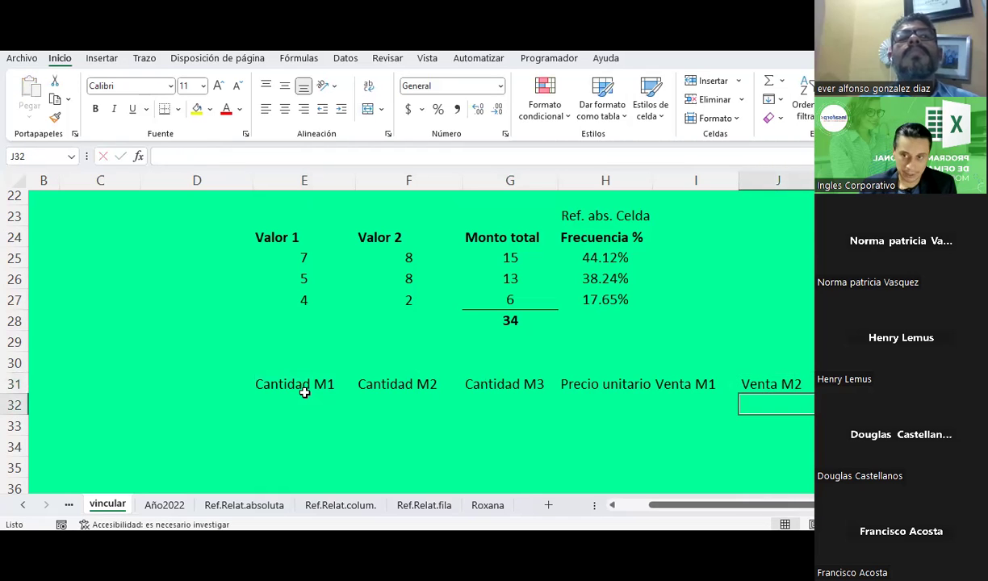
- Make K31 read 'Venta M3' and select the new row 31 headings
key("Up")
key("Right")
key("F2")
key("BackSpace")
type("3")
key("Return")
key("Up")
key("shift+Left")
key("shift+Left")
key("shift+Left")
key("shift+Left")
key("shift+Left")
key("shift+Left")
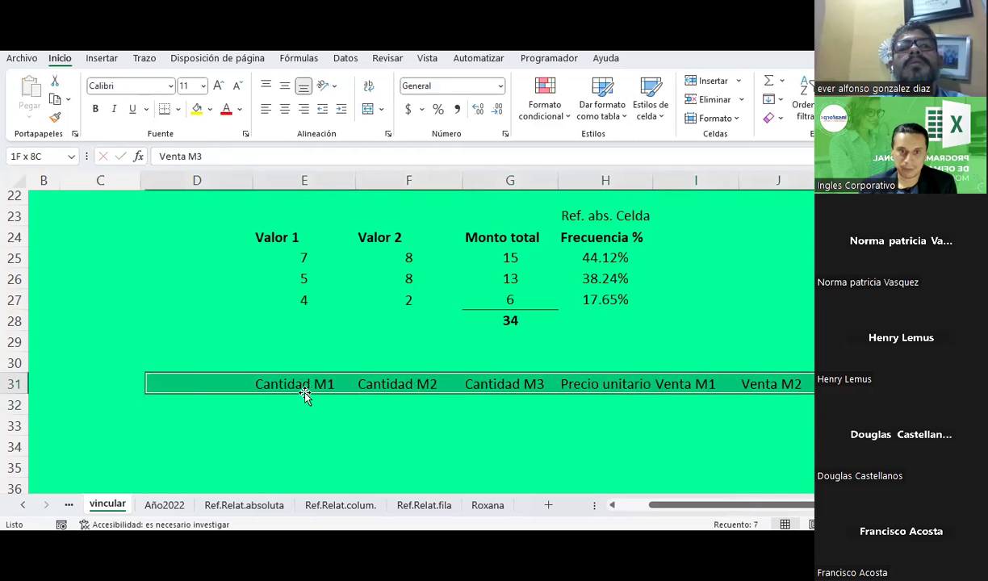
- Center the row 31 headings and enter quantities 100, 125, 140 and unit price 1.75 in row 32
left_click(283, 107)
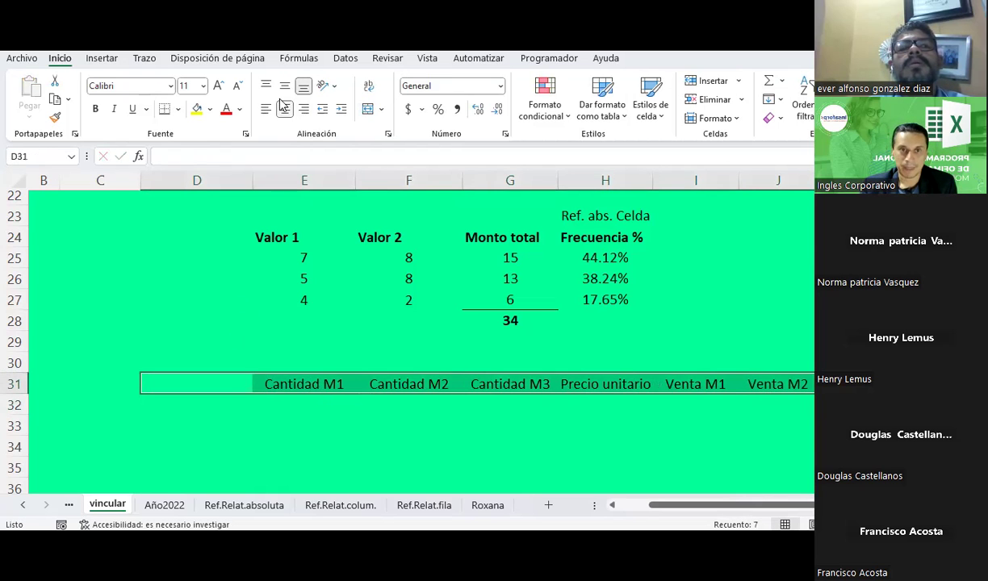
left_click(317, 400)
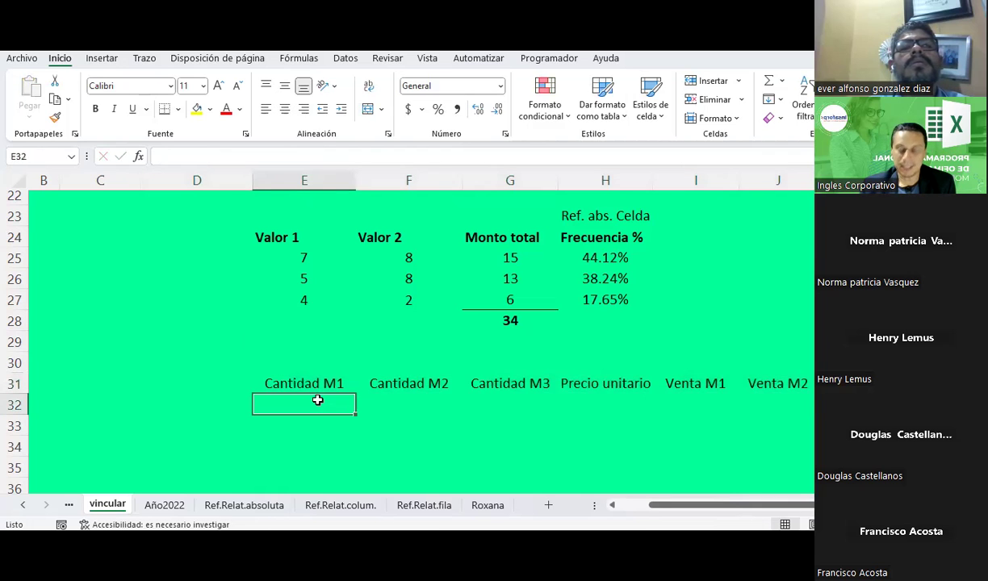
type("100")
key("Tab")
type("125")
key("Tab")
type("125")
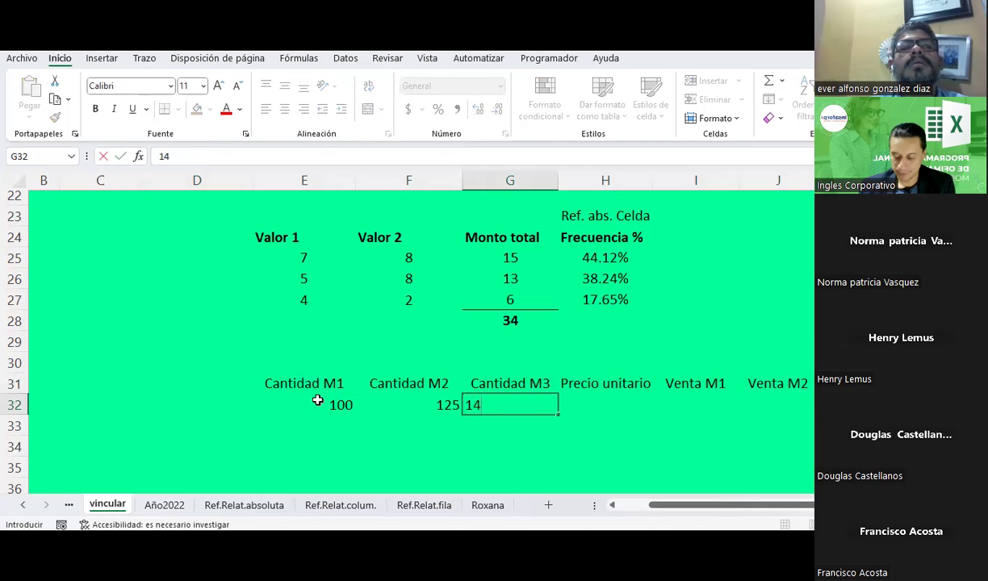
type("0")
key("Down")
key("Left")
key("Left")
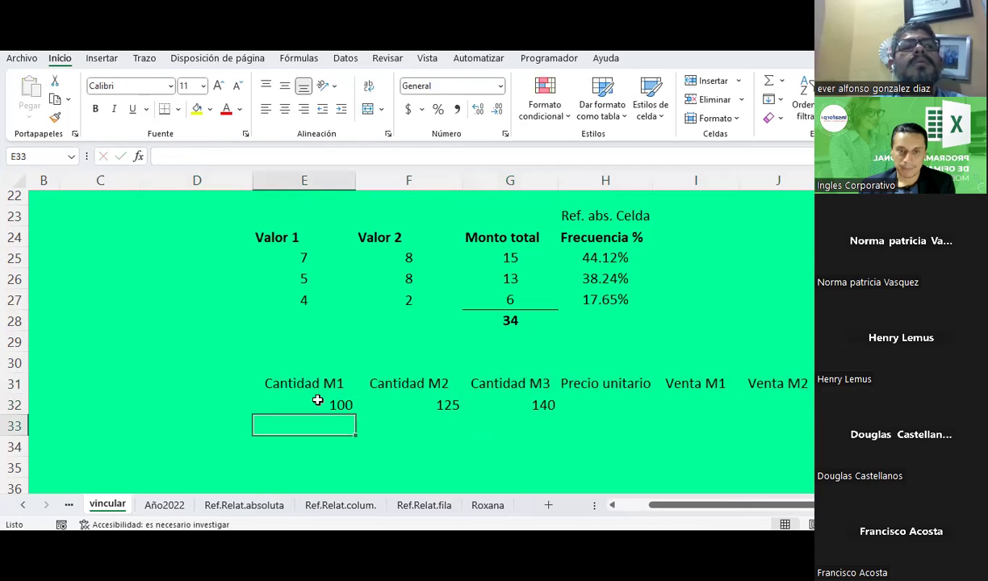
key("Right")
key("Right")
key("Right")
key("Up")
type("1.75")
key("Down")
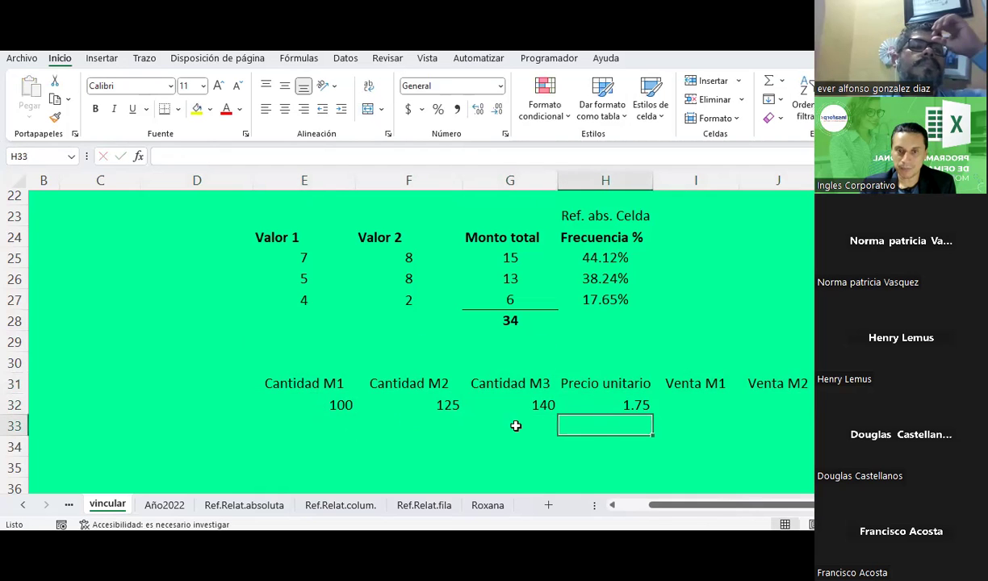
- Center the row 32 values and give the H32 unit price a currency format
left_click_drag(338, 404, 808, 405)
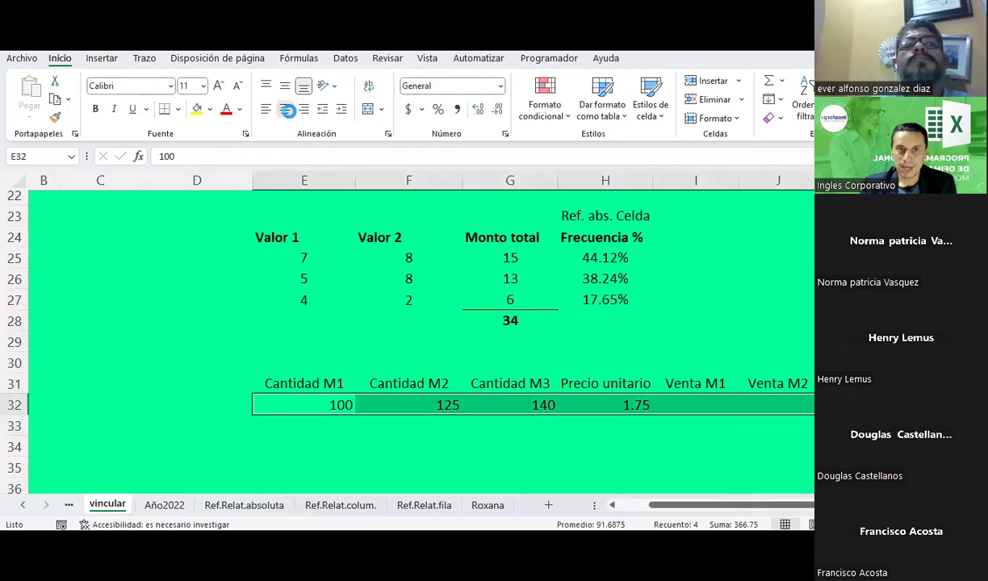
left_click(284, 109)
left_click(284, 86)
left_click(624, 405)
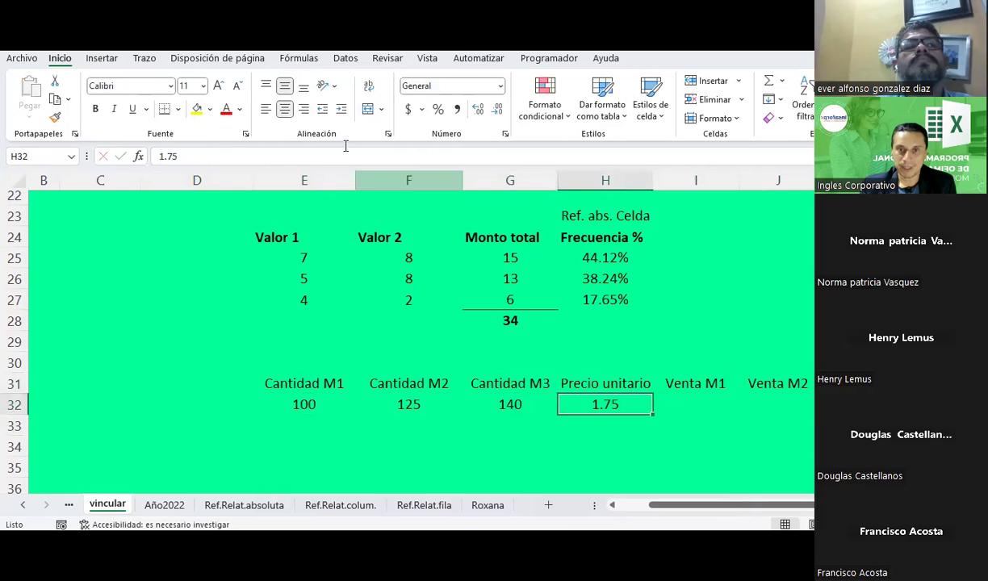
left_click(408, 108)
left_click(689, 410)
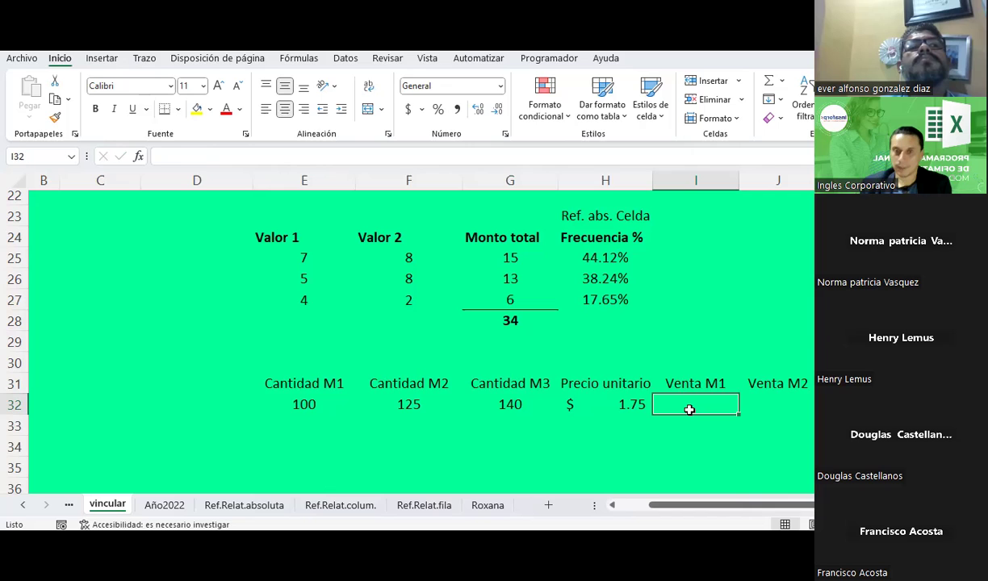
- Fill E33:G34 with 15% growth formulas (=+E32*1.15), shown without decimals and centered
key("Left")
key("Left")
key("Left")
key("Left")
key("Down")
type("+")
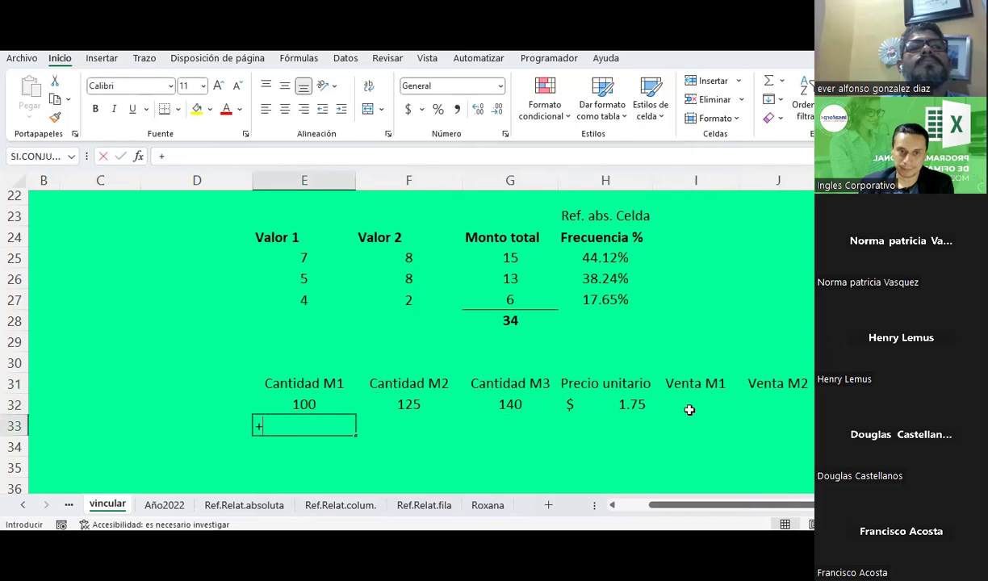
key("Up")
type("*")
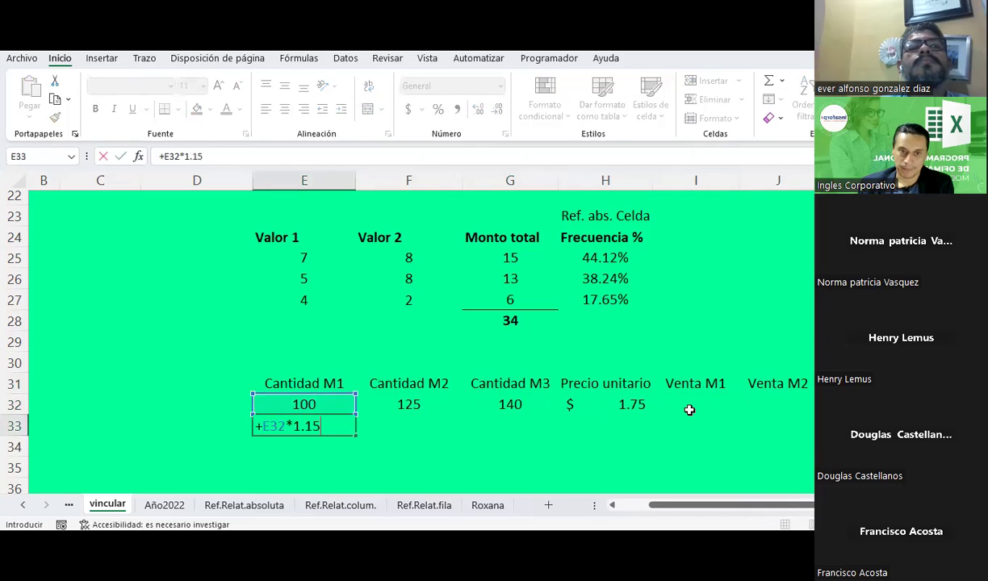
key("Return")
key("Up")
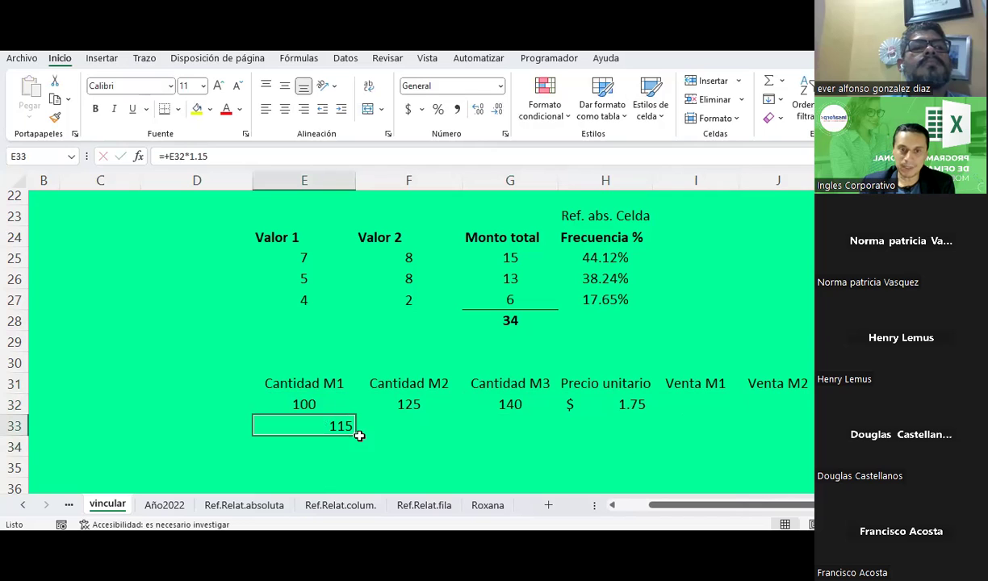
left_click_drag(355, 435, 557, 452)
left_click(477, 109)
left_click(498, 112)
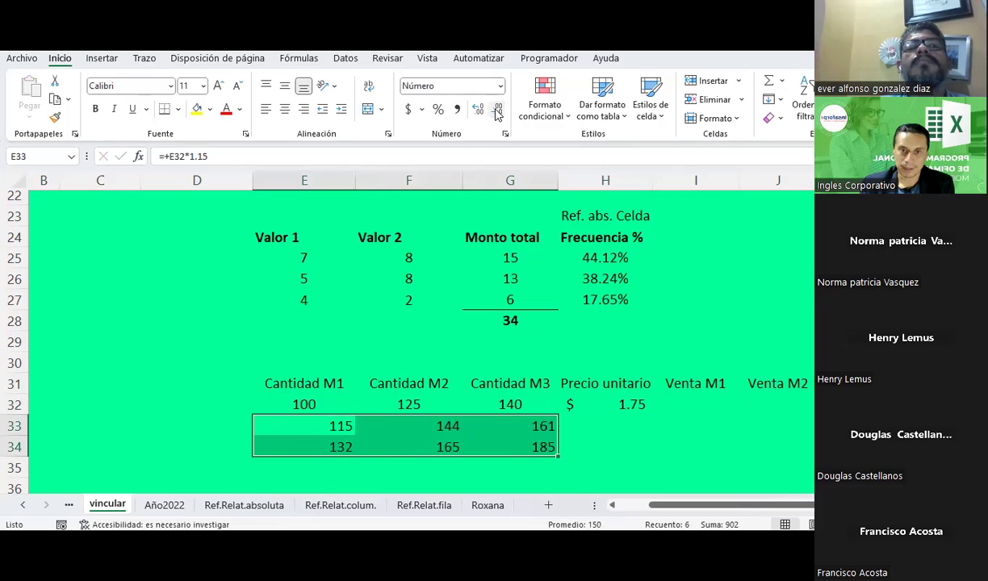
left_click(283, 107)
left_click(687, 405)
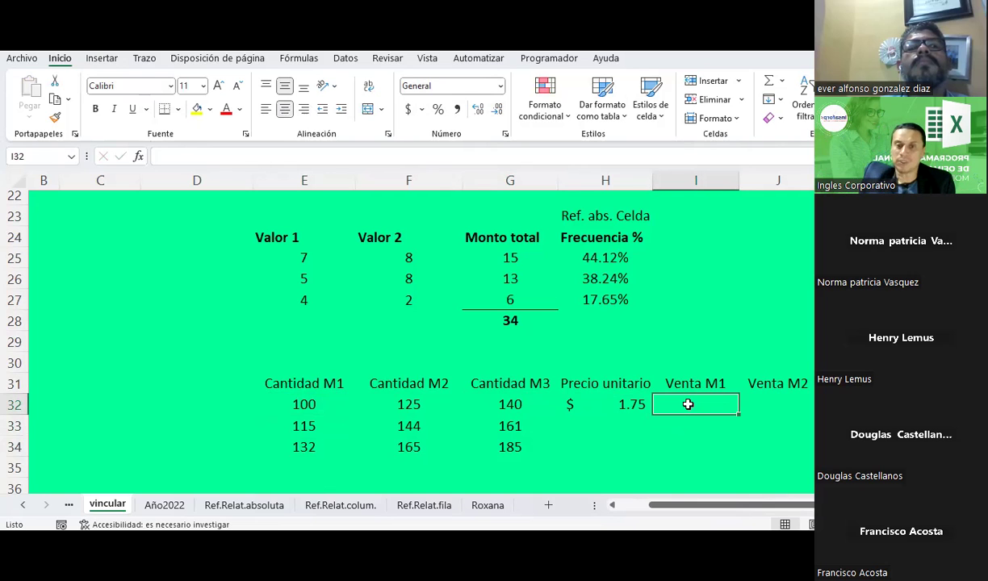
- Enter =E32*H32 in I32 so Venta M1 shows $175.00
type("=")
key("Left")
key("Left")
key("Left")
key("Left")
type("*")
key("Left")
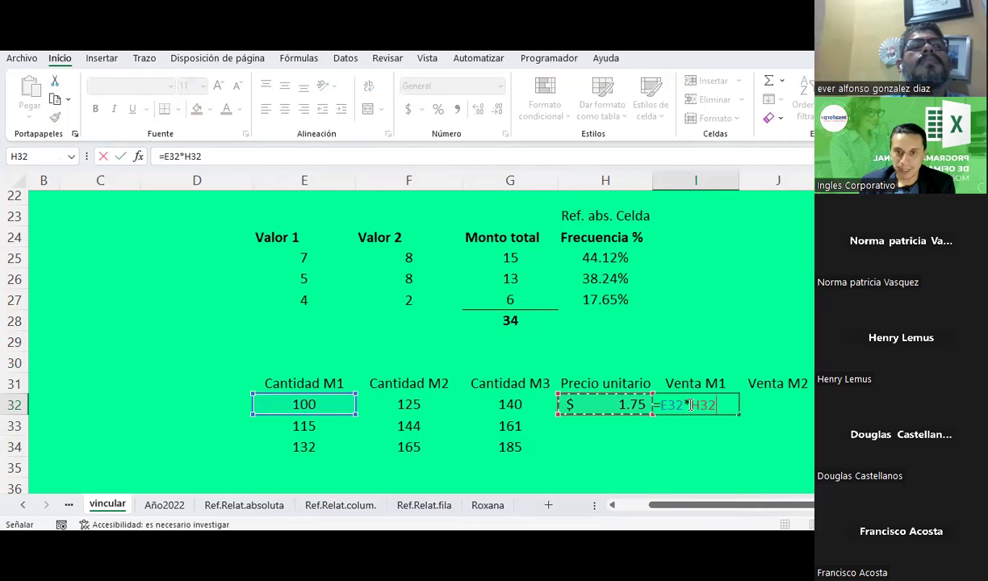
key("Return")
- Check the Venta M1 formula against the H32 unit price and the E32 quantity
left_click(688, 404)
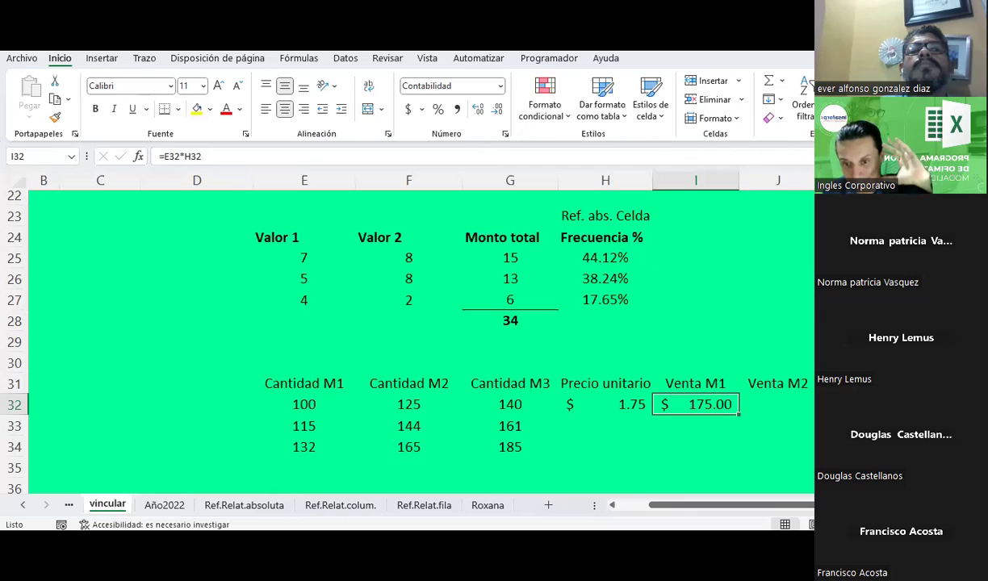
left_click(777, 404)
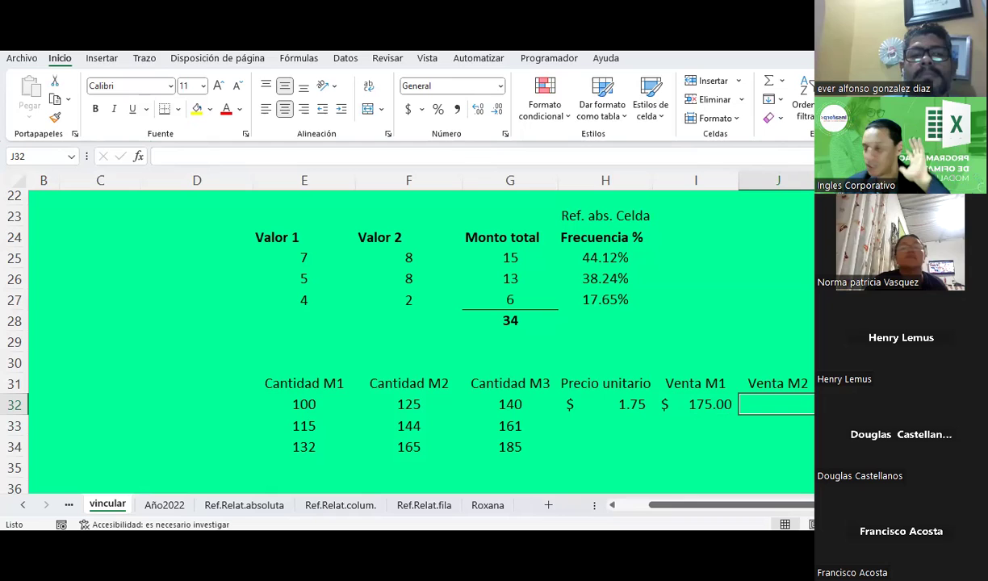
left_click(695, 405)
left_click(605, 405)
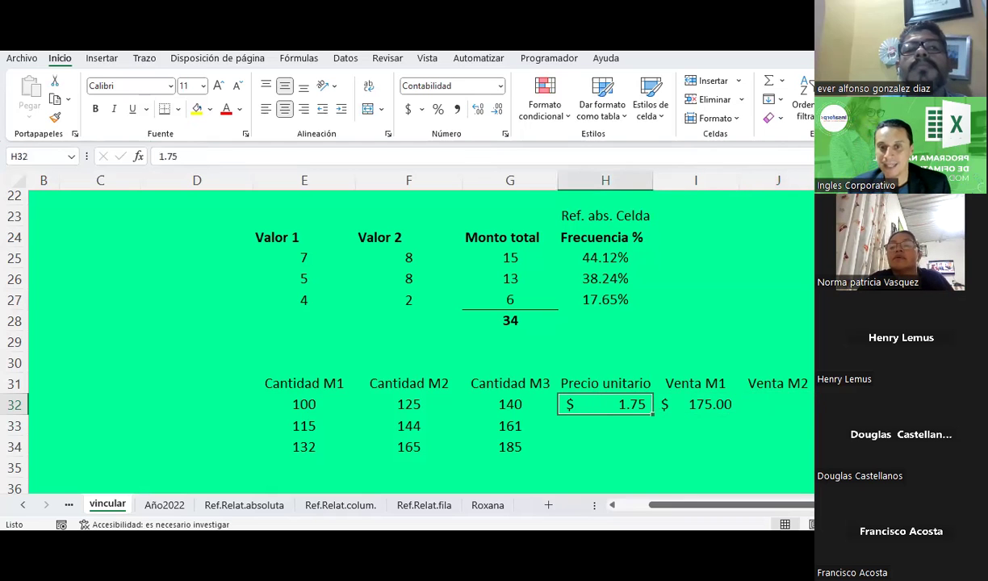
left_click(696, 405)
left_click(605, 404)
left_click(696, 404)
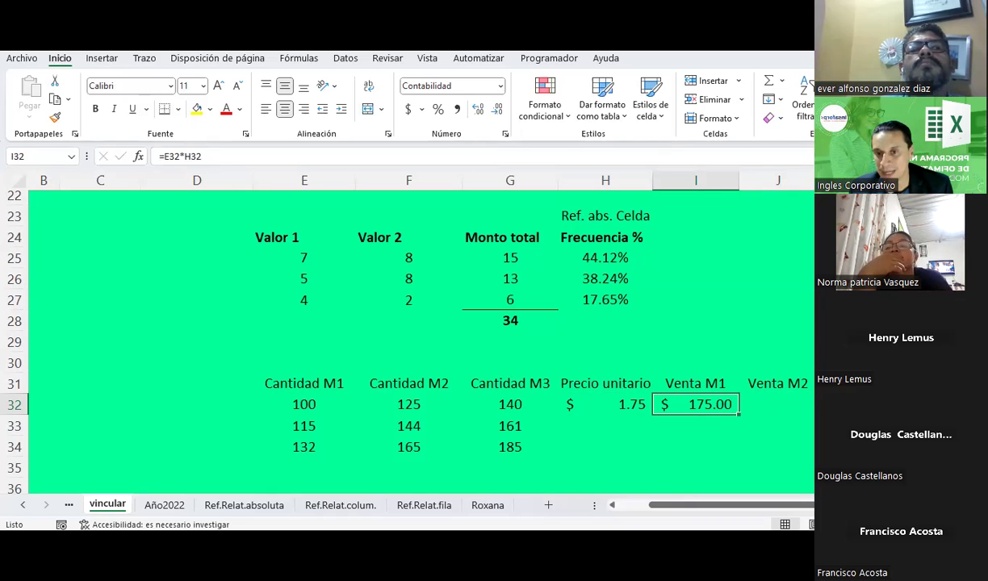
key("Right")
key("Right")
key("Left")
key("Left")
key("Down")
key("Down")
key("Down")
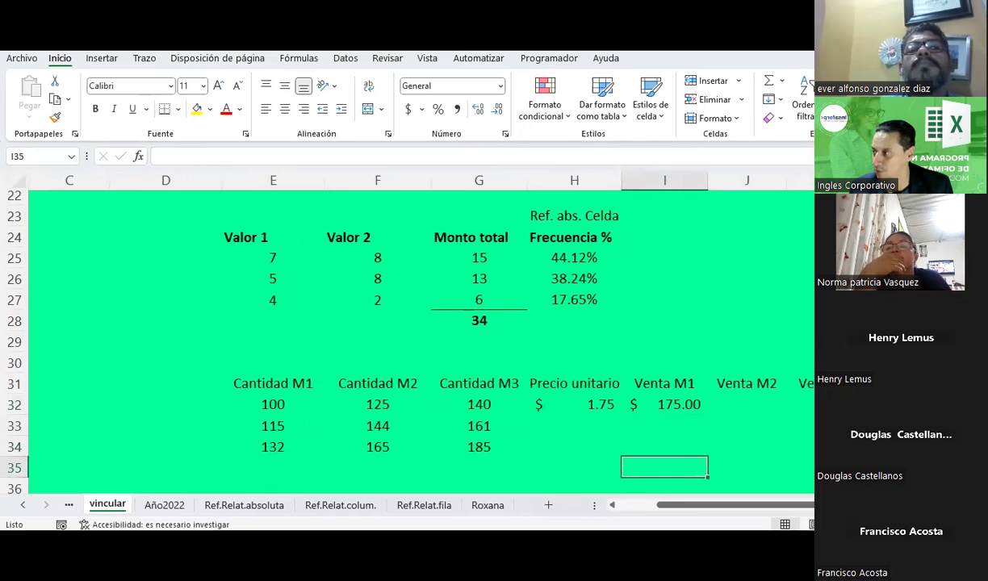
key("Up")
key("Up")
key("Up")
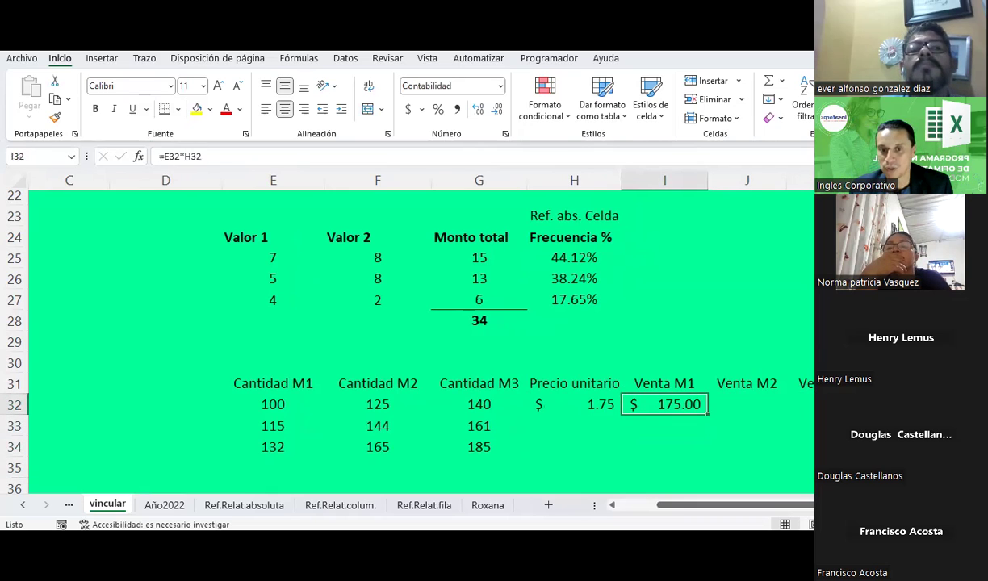
key("Left")
key("Left")
key("Left")
key("Left")
key("Right")
- Copy the 1.75 unit price from H32 into H33 and H34
key("Right")
key("Left")
key("Left")
key("Left")
key("Right")
key("Right")
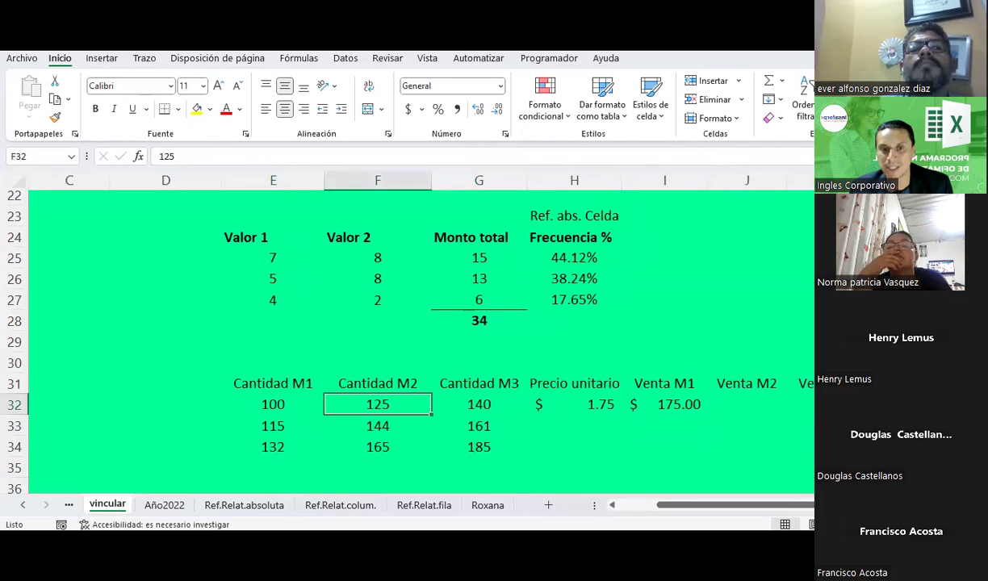
left_click(580, 403)
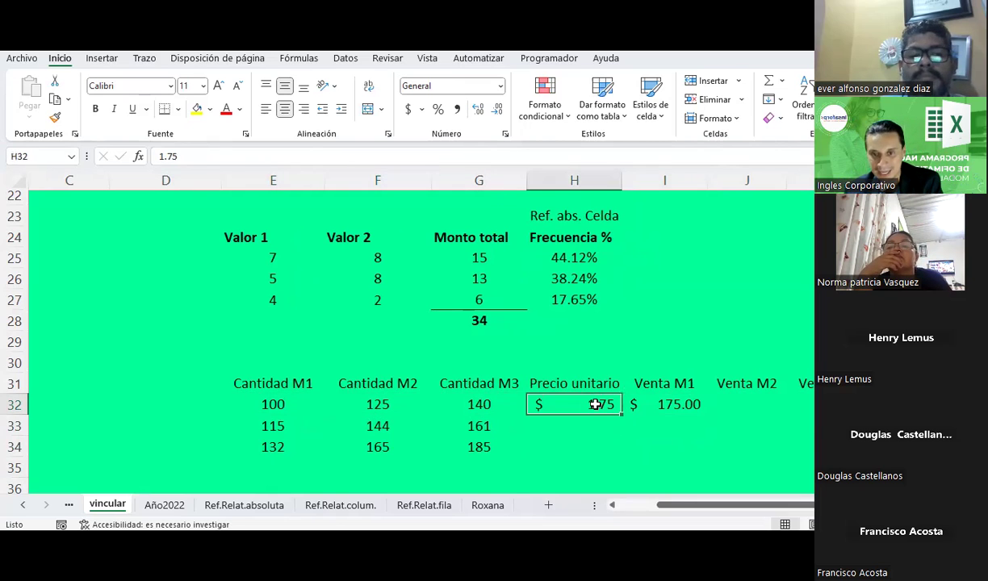
key("Left")
key("Left")
key("Right")
key("Right")
key("ctrl+c")
left_click_drag(581, 424, 578, 448)
key("ctrl+v")
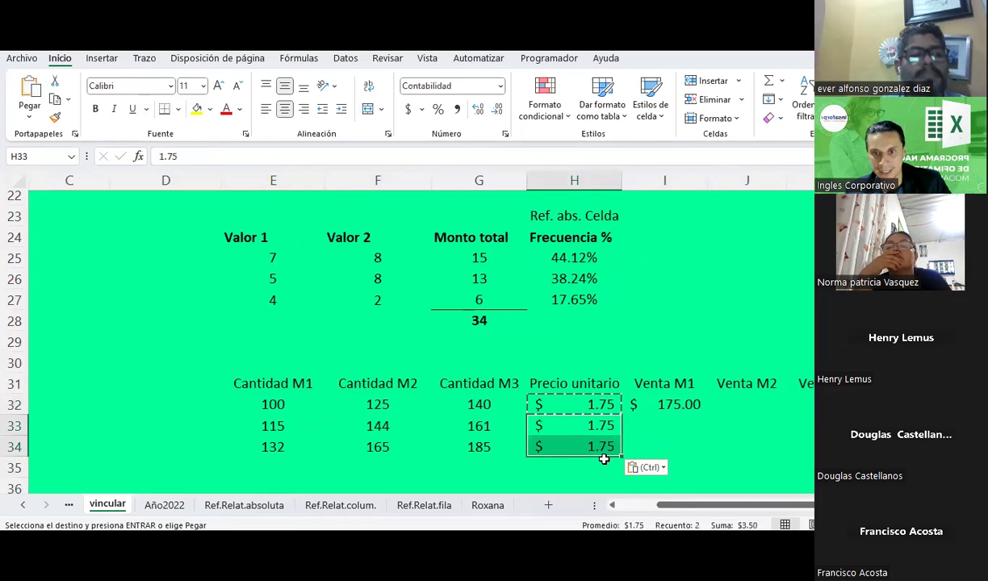
key("Up")
- Cancel the pending copy and review row 32's quantities, unit price and Venta M1 formula
left_click(384, 404)
key("Escape")
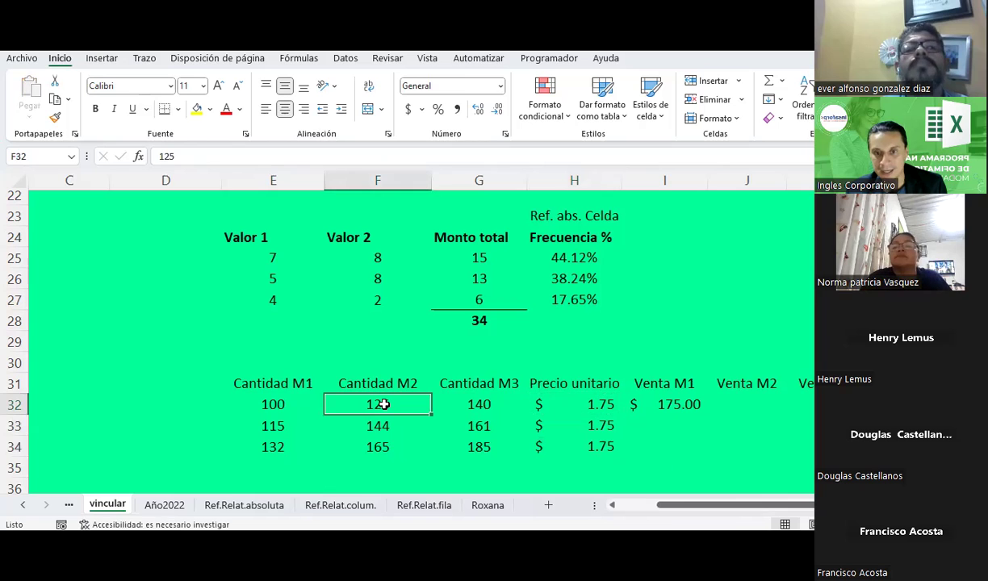
left_click(605, 398)
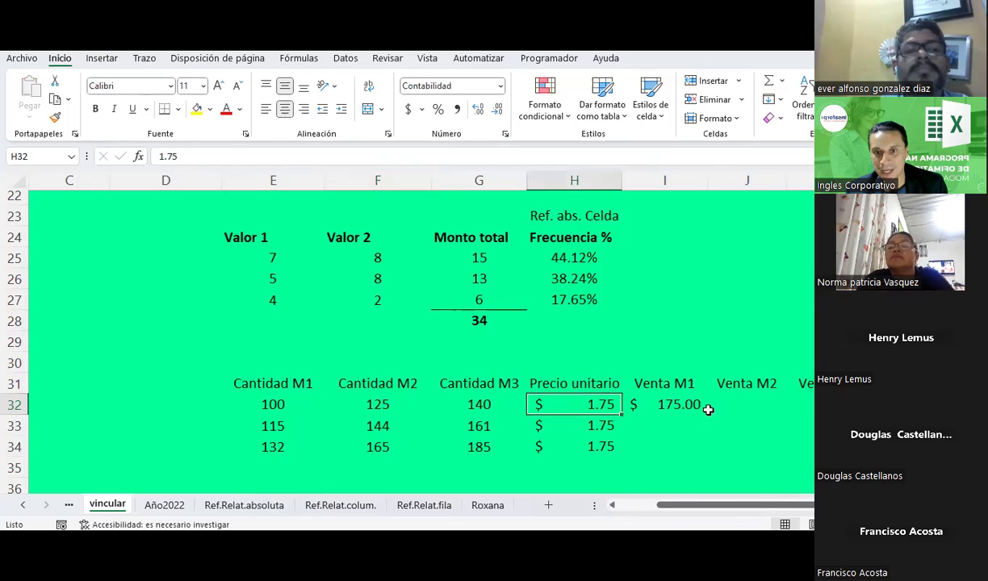
left_click(674, 405)
left_click(270, 406)
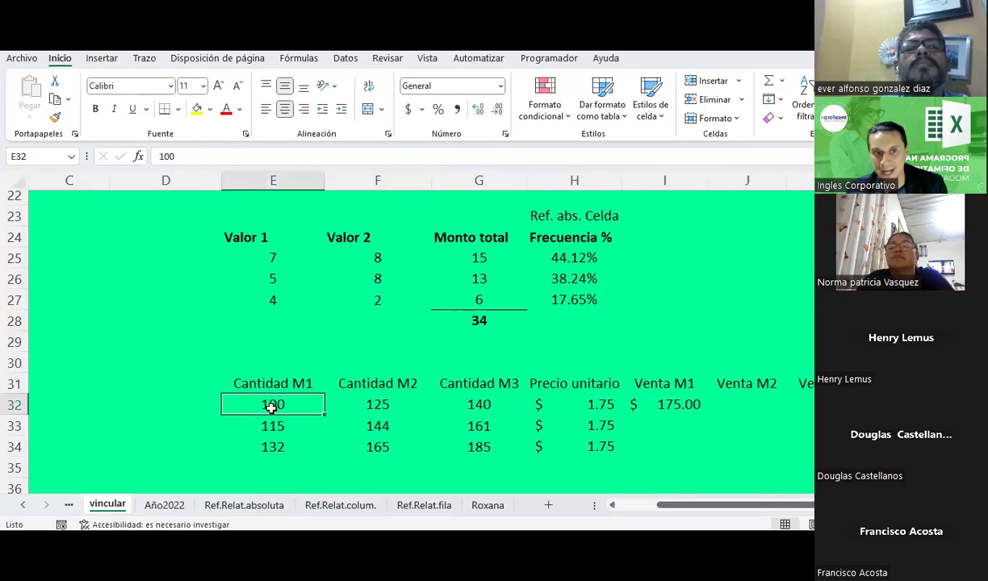
left_click(391, 404)
left_click(580, 403)
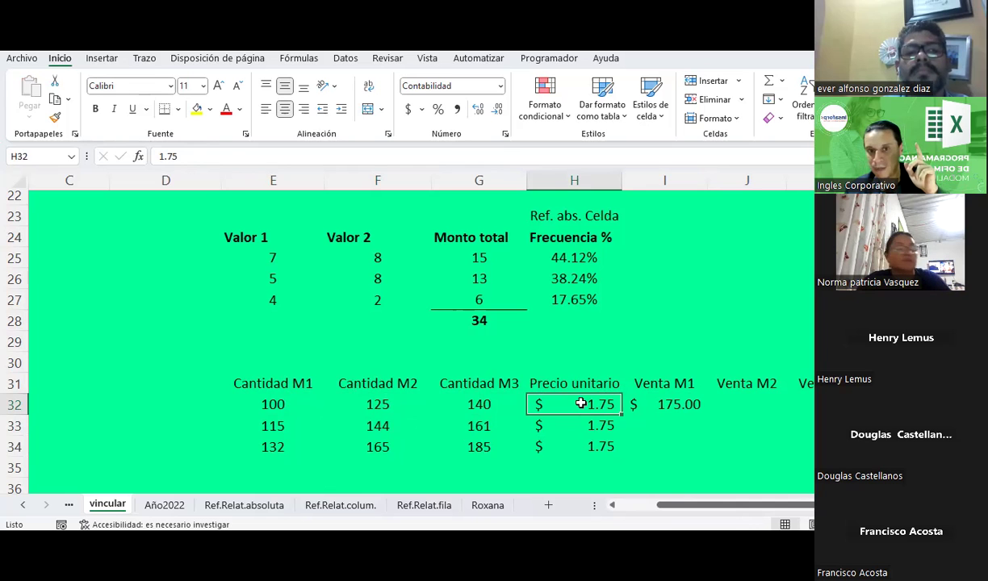
left_click(693, 407)
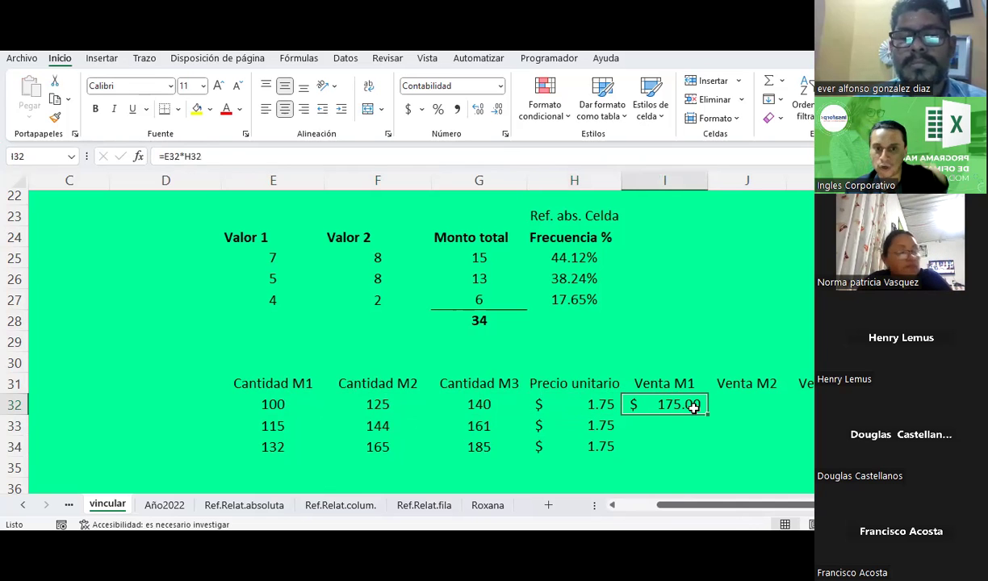
- Overwrite the unit prices with 1.85 in H33 and 1.95 in H34
left_click(592, 429)
type("1.85")
key("Return")
type("1.")
key("Return")
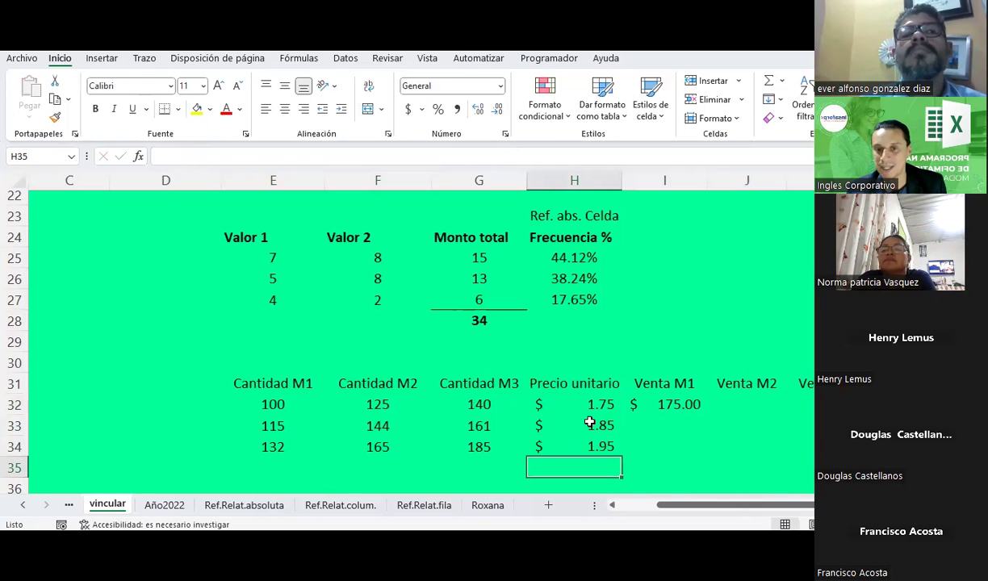
- Review the row 32–33 unit prices, quantities and the Venta M1 formula in I32
left_click(593, 408)
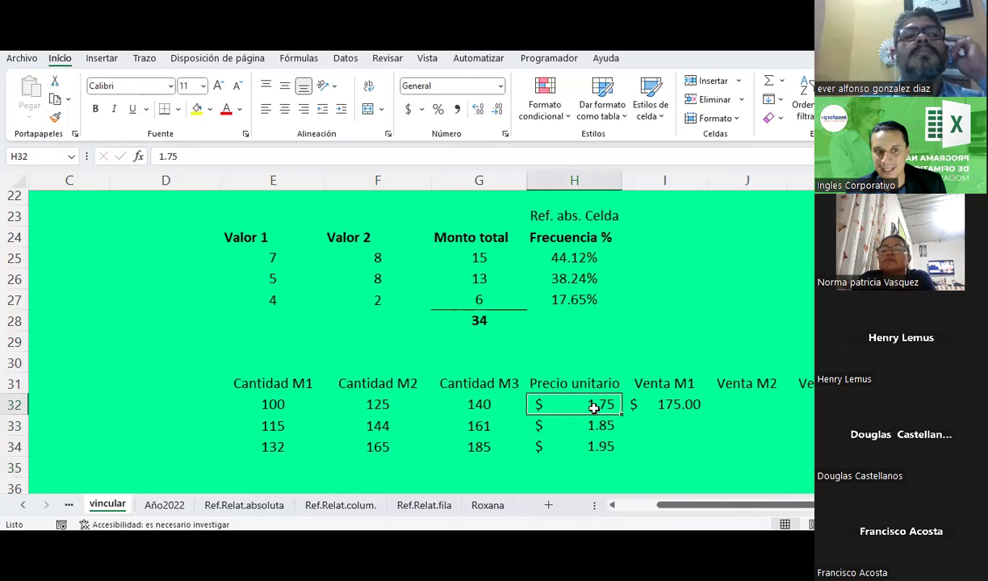
left_click(588, 425)
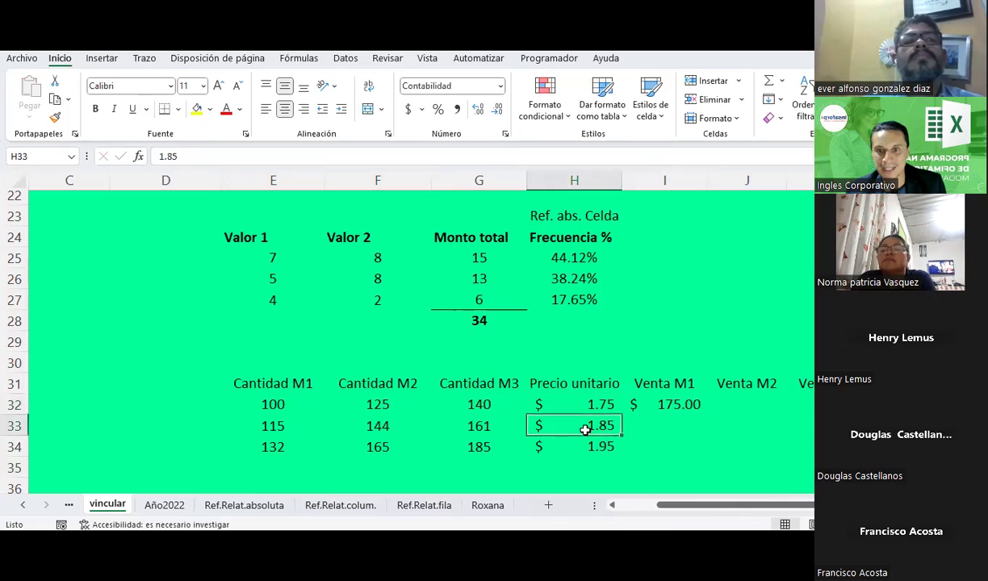
left_click(677, 427)
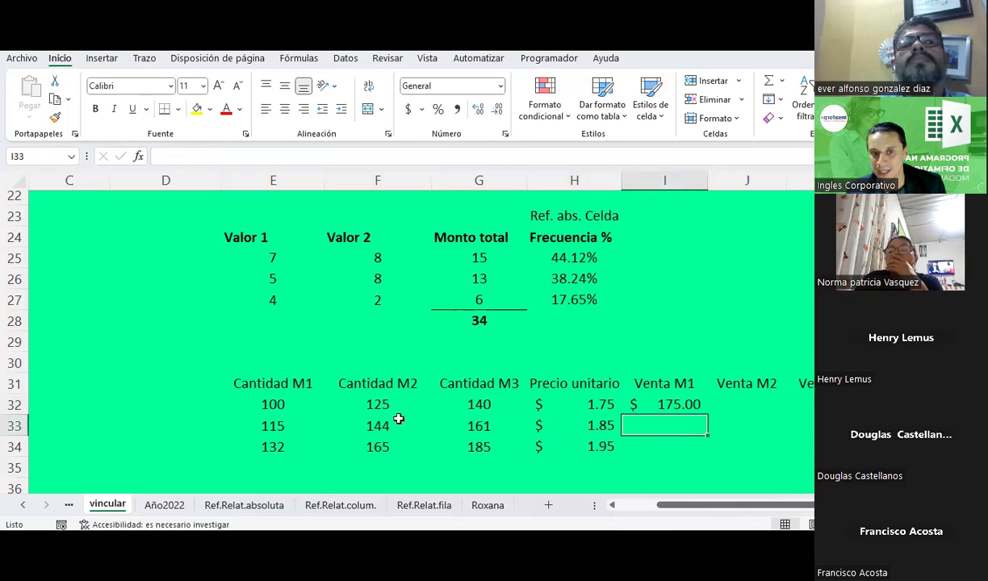
left_click(262, 427)
left_click(607, 427)
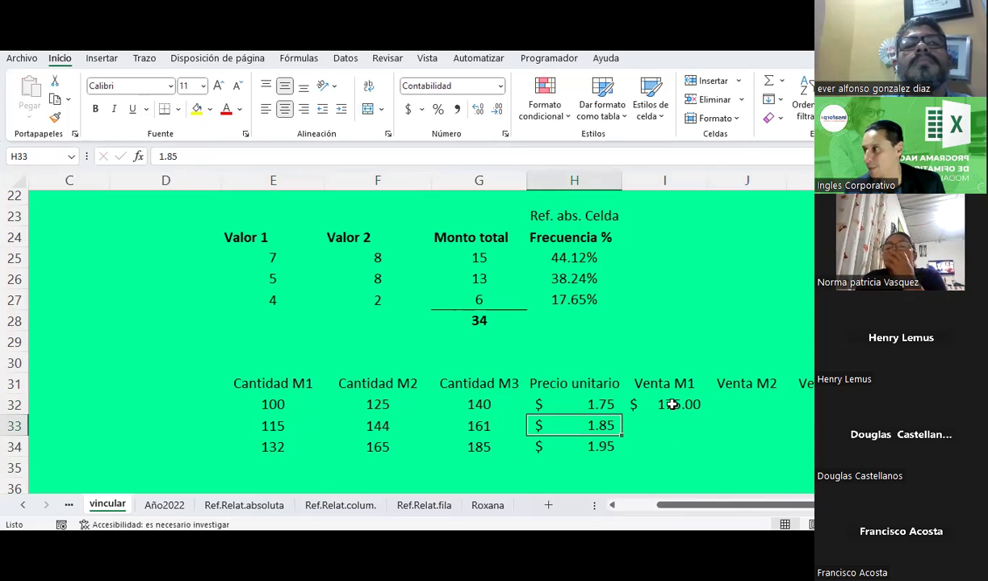
left_click(671, 404)
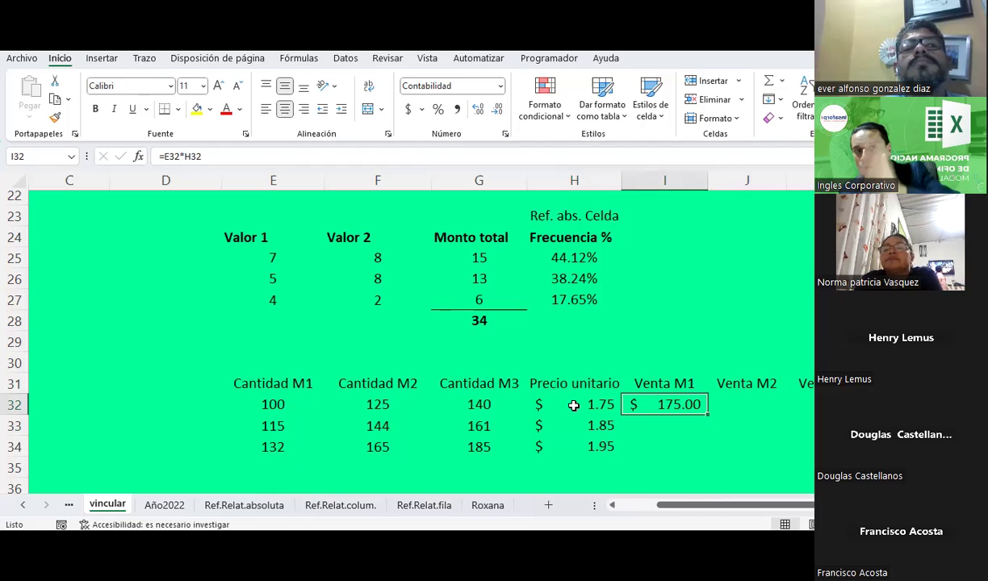
- Change I32 to =E32*$H32 and fill it right across the Venta columns
left_click(184, 156)
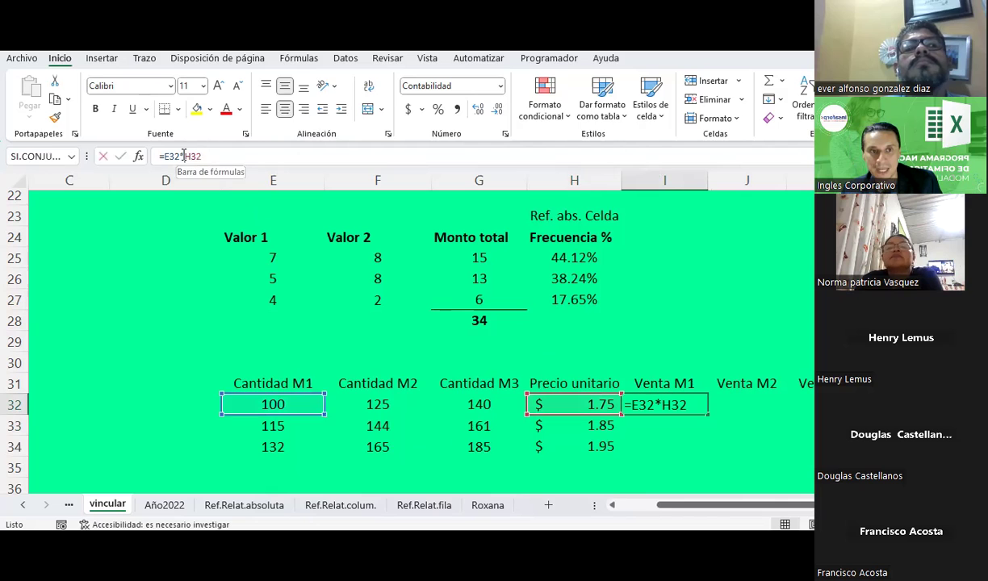
type("$")
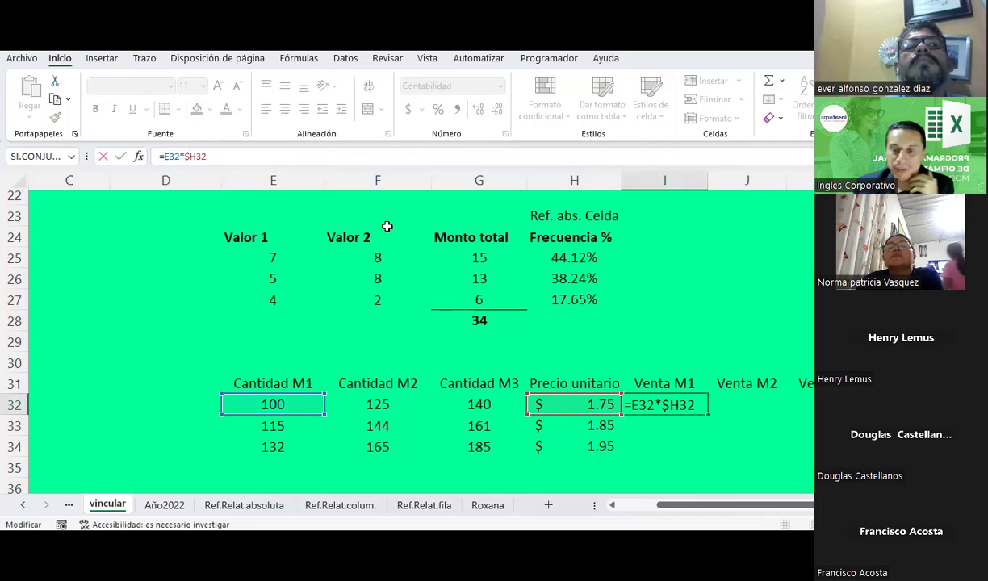
key("Return")
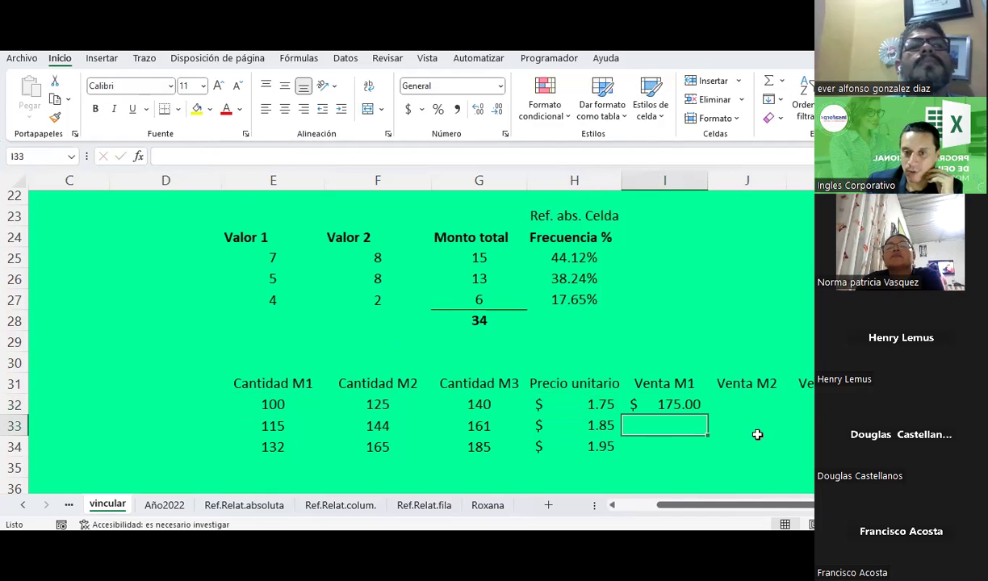
left_click(688, 404)
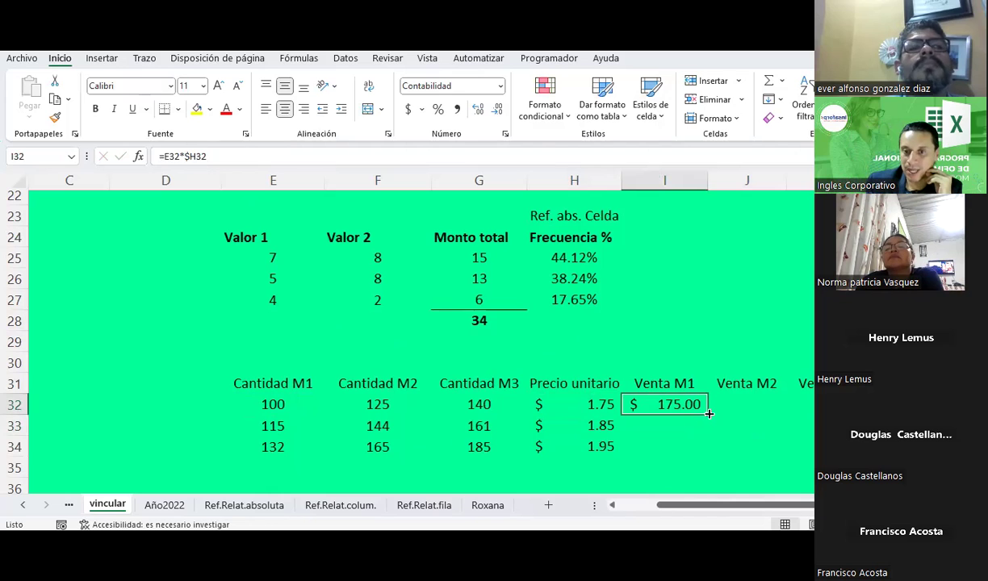
left_click_drag(708, 413, 767, 406)
left_click(767, 403)
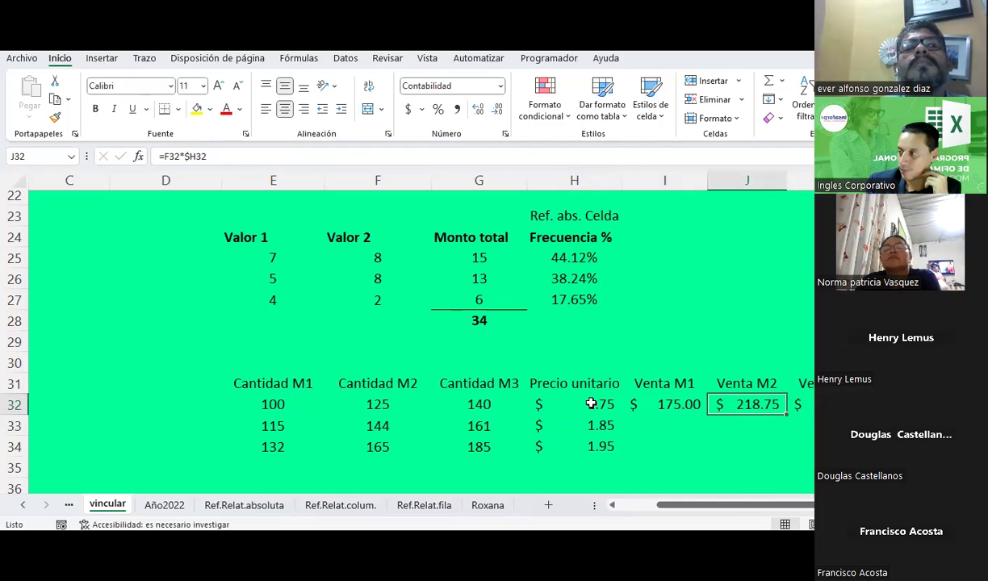
- Fill the I32:K32 Venta formulas down through rows 33 and 34
key("Right")
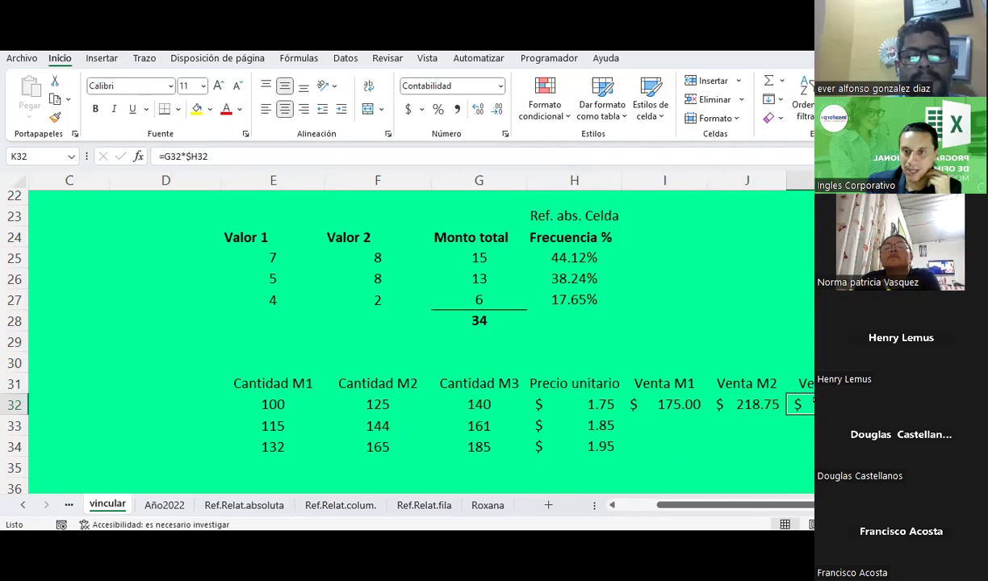
left_click(586, 401)
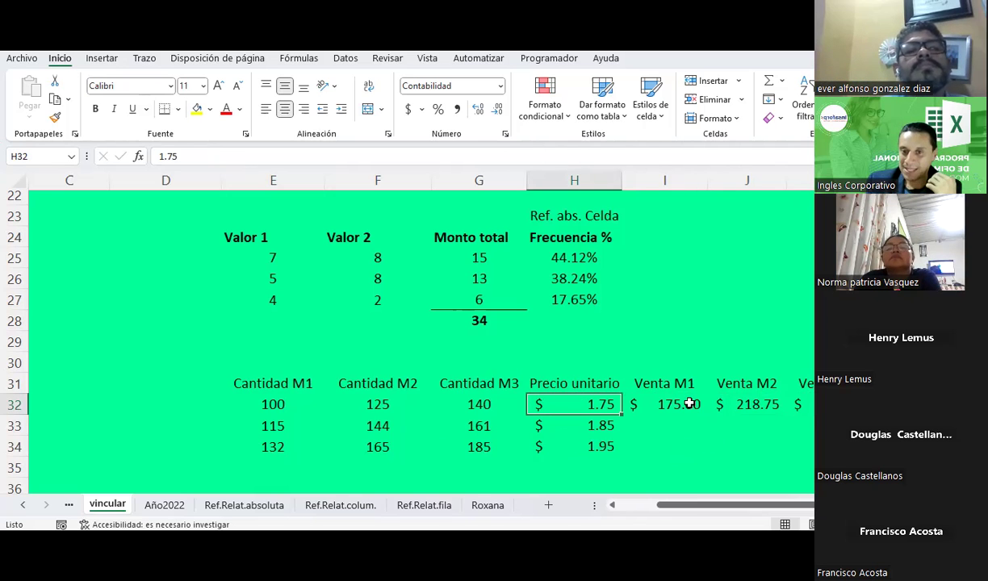
left_click_drag(689, 404, 803, 404)
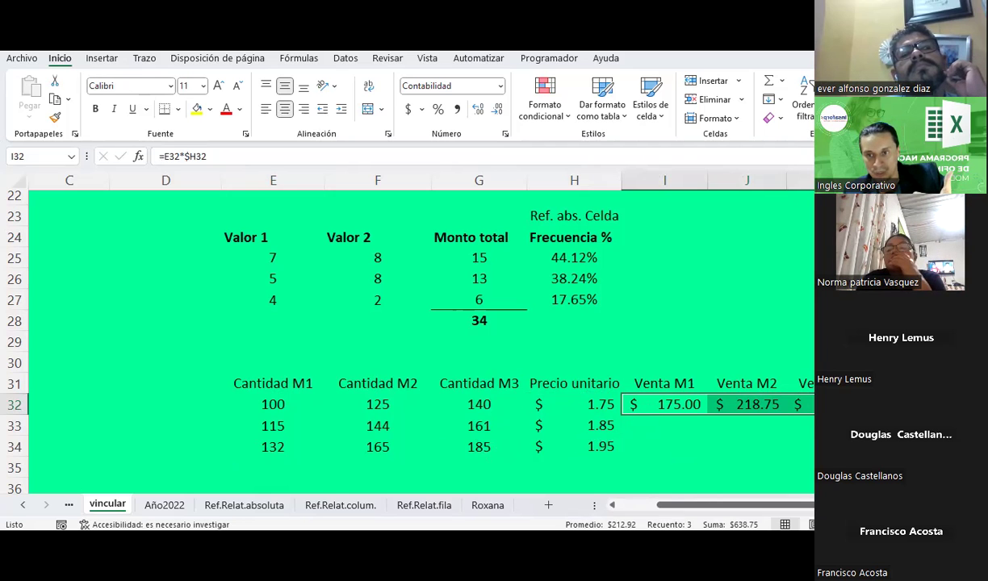
left_click_drag(869, 415, 790, 451)
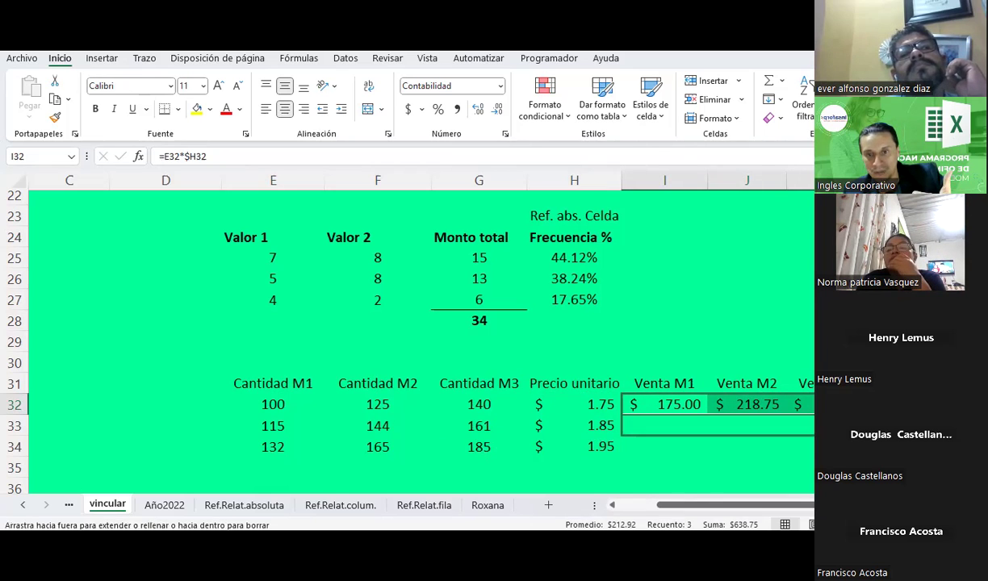
left_click(653, 425)
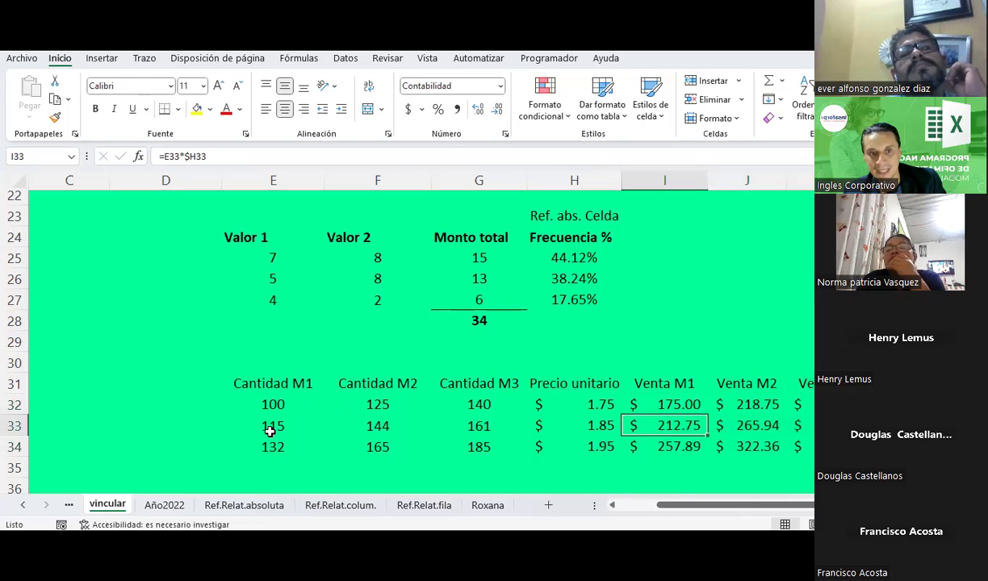
left_click(600, 427)
left_click(687, 425)
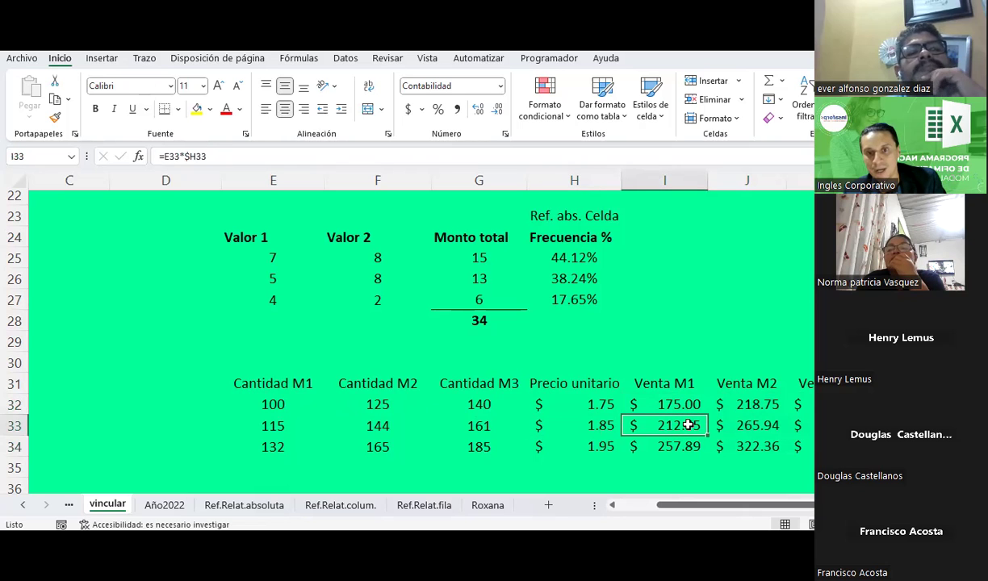
left_click(607, 404)
left_click(607, 425)
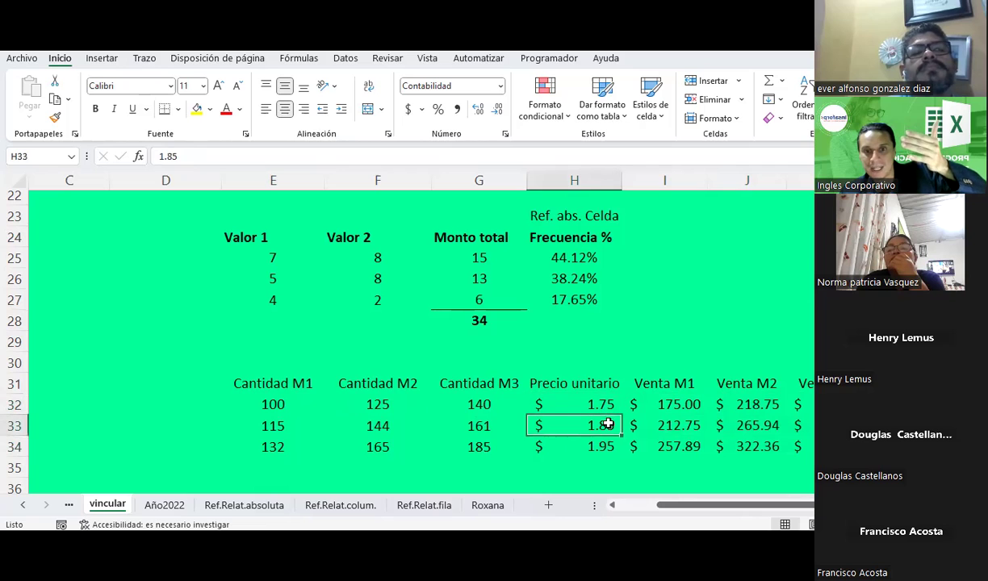
left_click(672, 425)
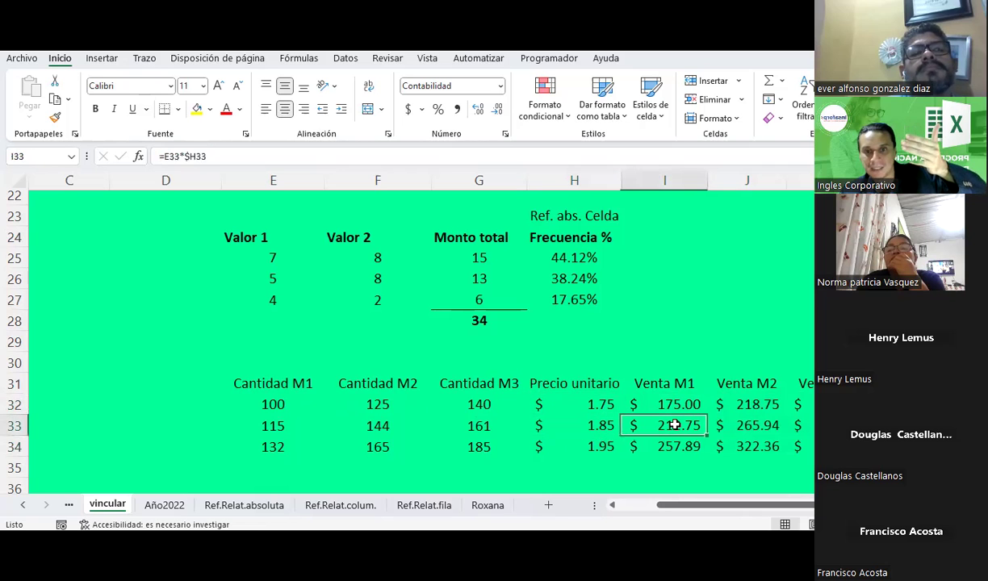
left_click(765, 427)
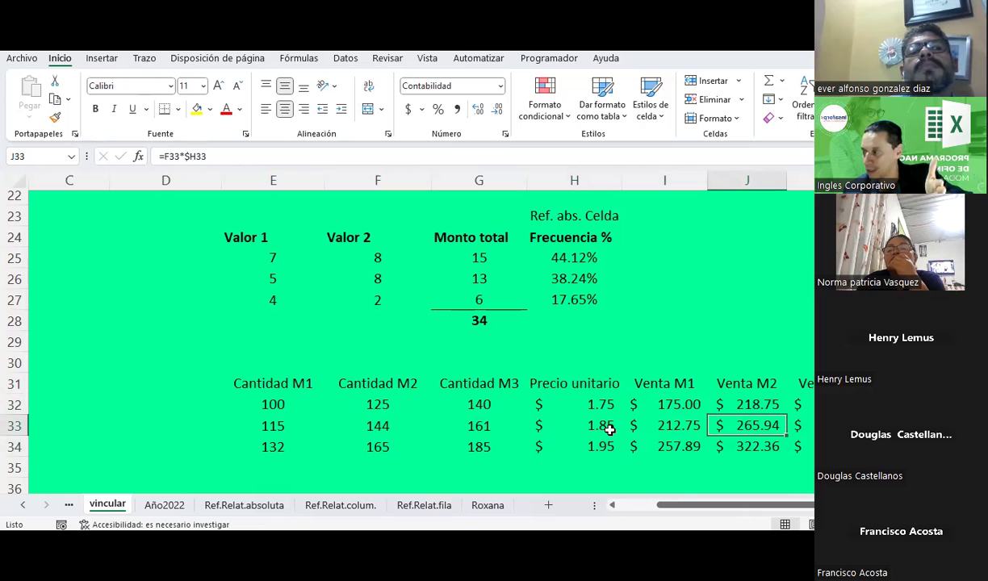
left_click(589, 423)
key("Right")
key("Right")
key("Right")
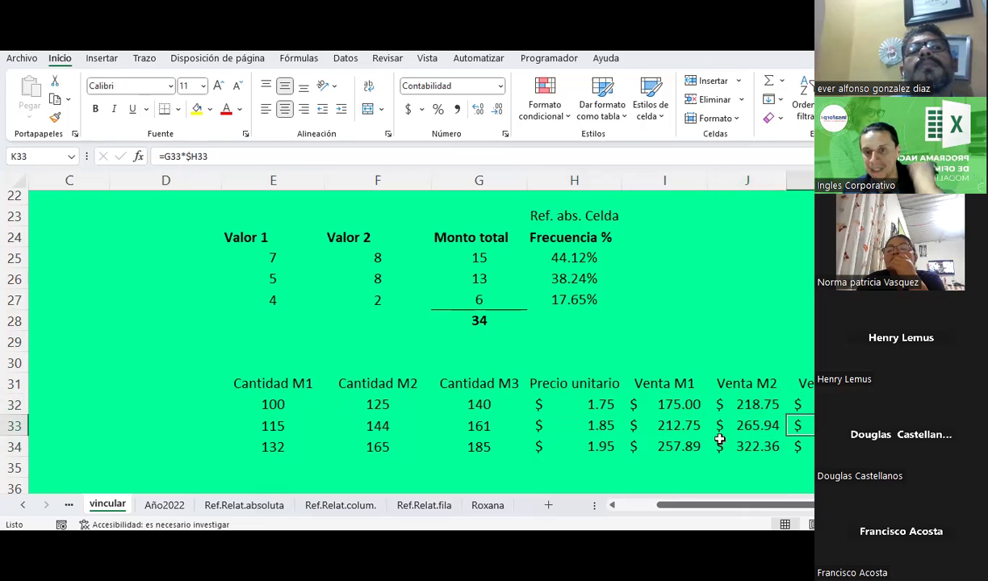
left_click(698, 428)
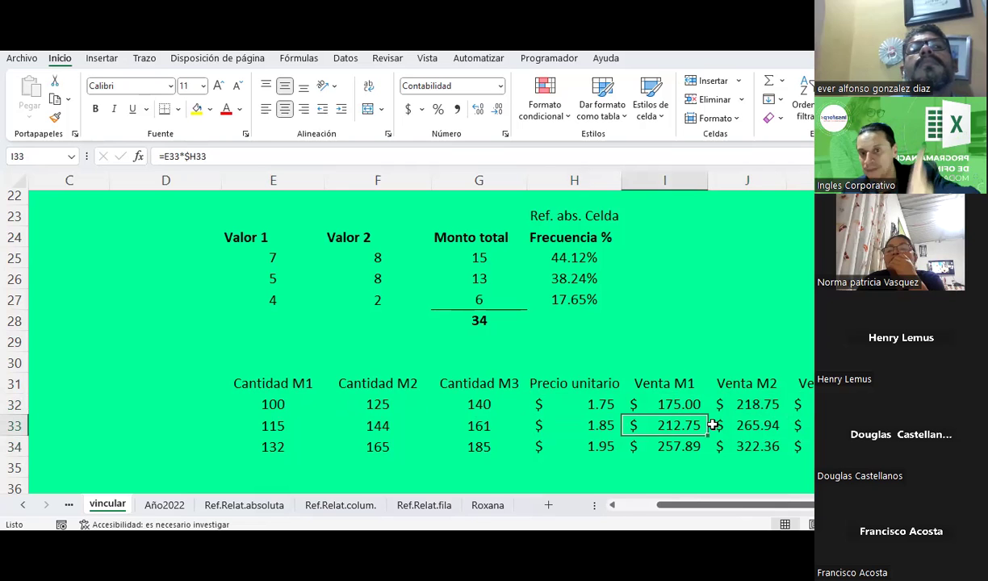
left_click(595, 426)
left_click(682, 426)
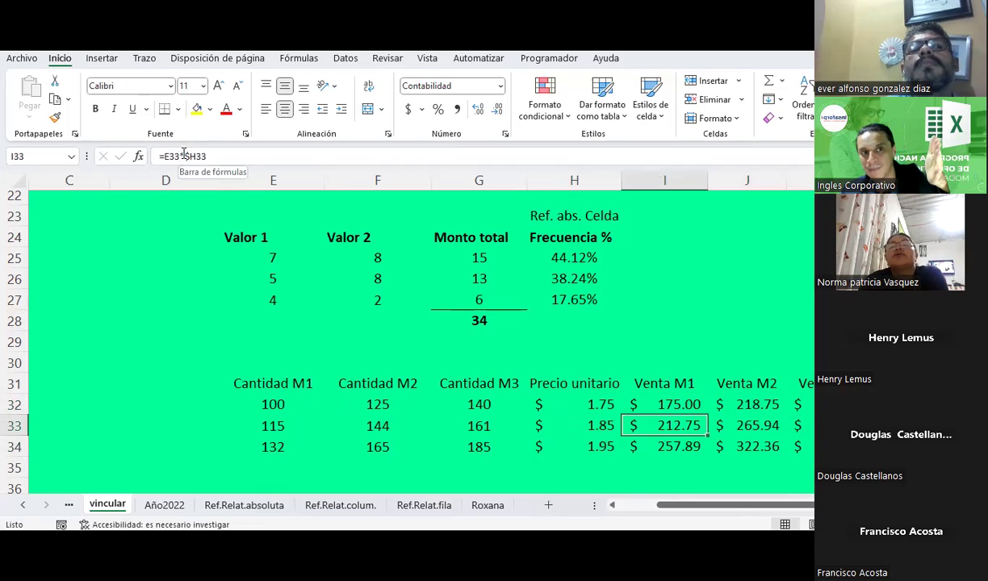
left_click(593, 426)
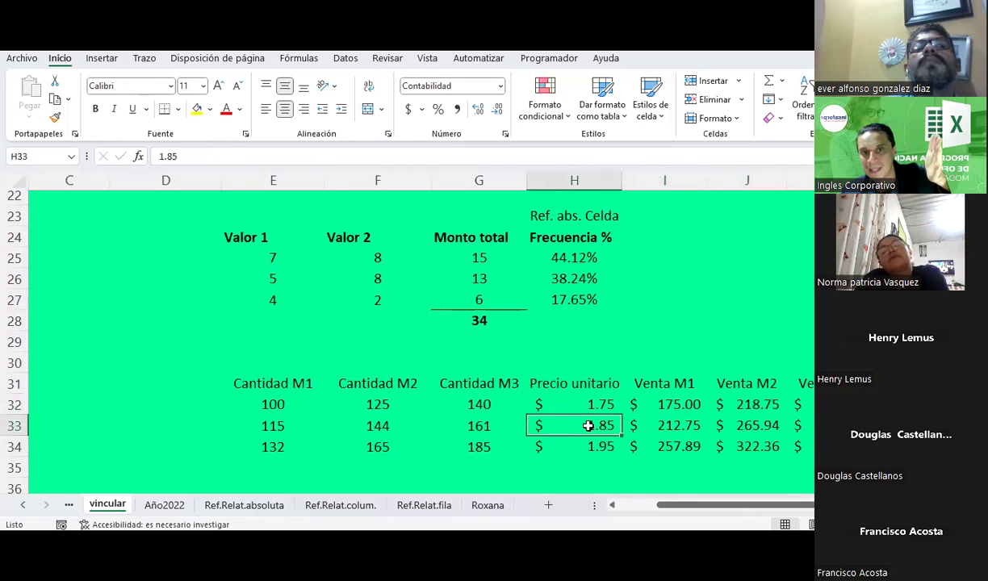
left_click(683, 426)
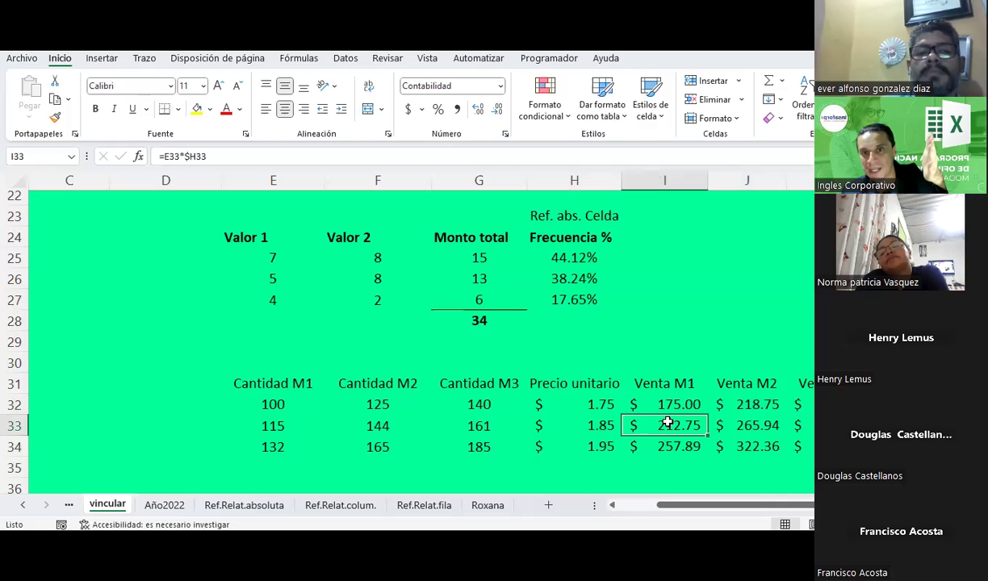
left_click(745, 418)
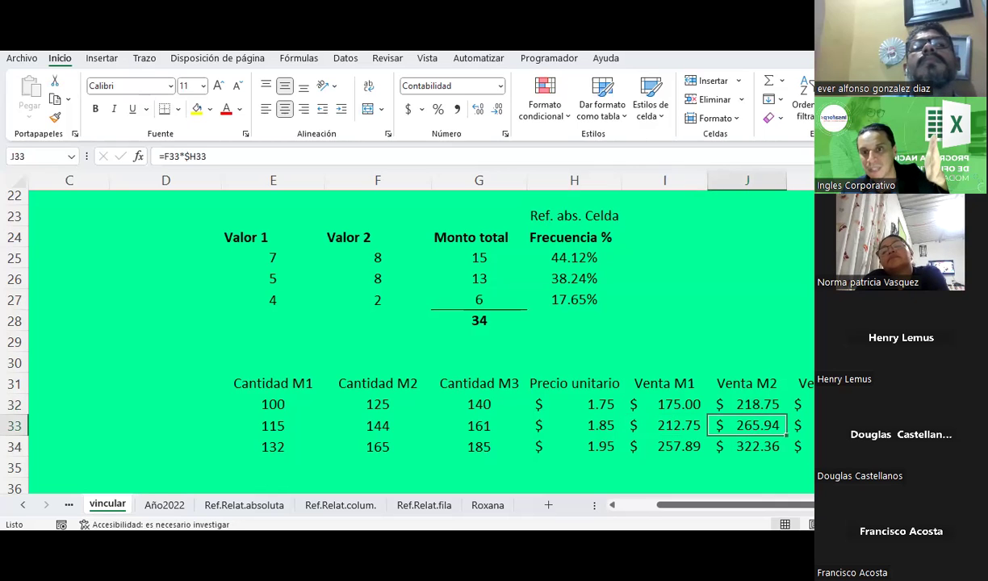
left_click(678, 426)
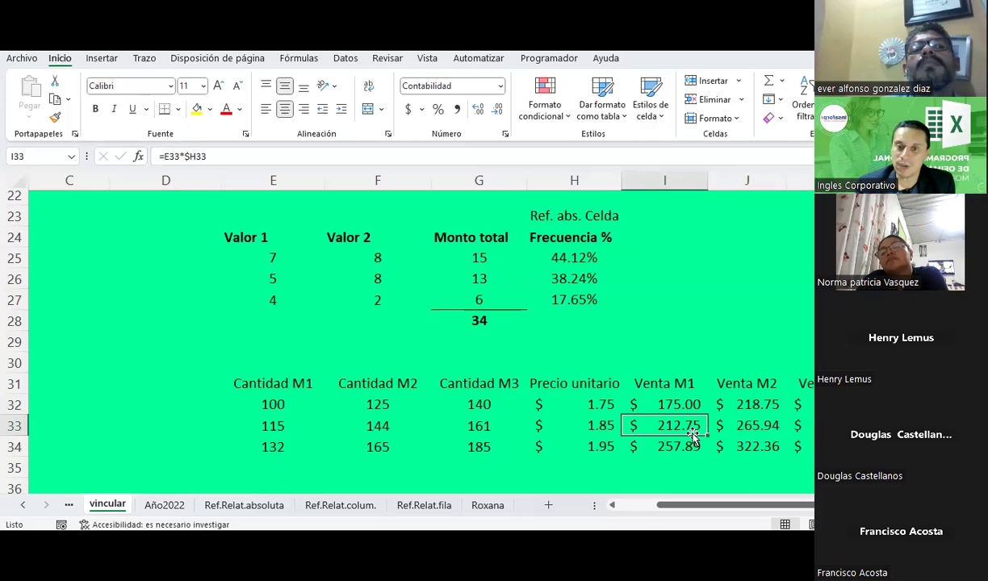
- Enter the heading 'Ref.Rel. X col.' in I30, fixing typos along the way
left_click(664, 361)
type("Ref. por")
key("BackSpace")
key("BackSpace")
key("BackSpace")
type("el. px")
key("BackSpace")
key("BackSpace")
type("X col.")
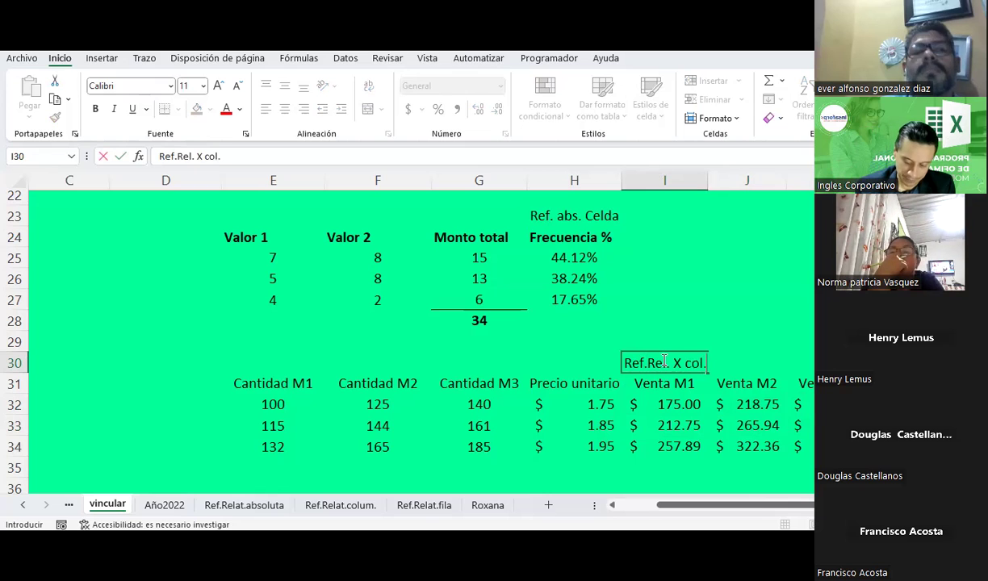
key("Return")
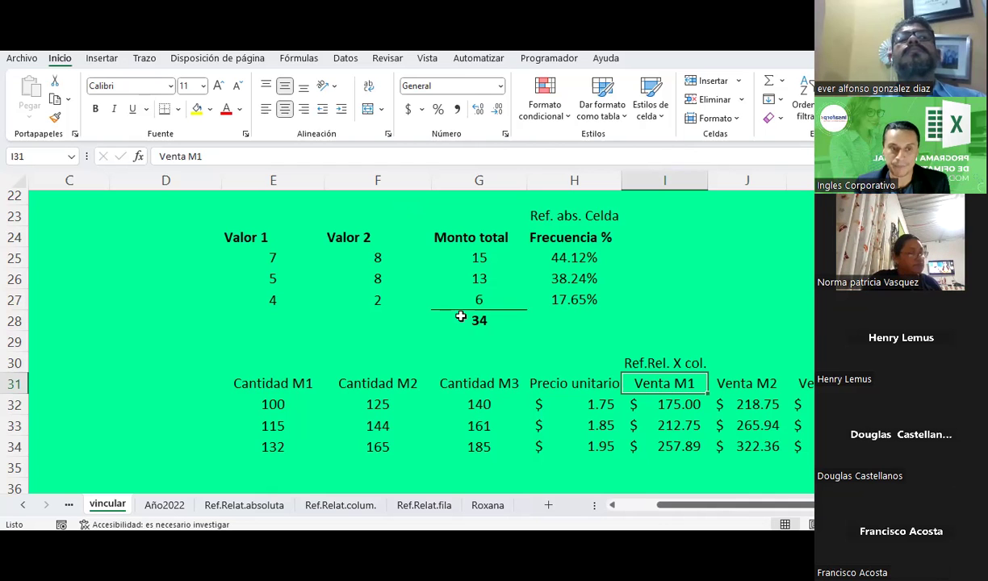
scroll(460, 317, "up", 3)
scroll(460, 316, "up", 3)
scroll(460, 316, "up", 1)
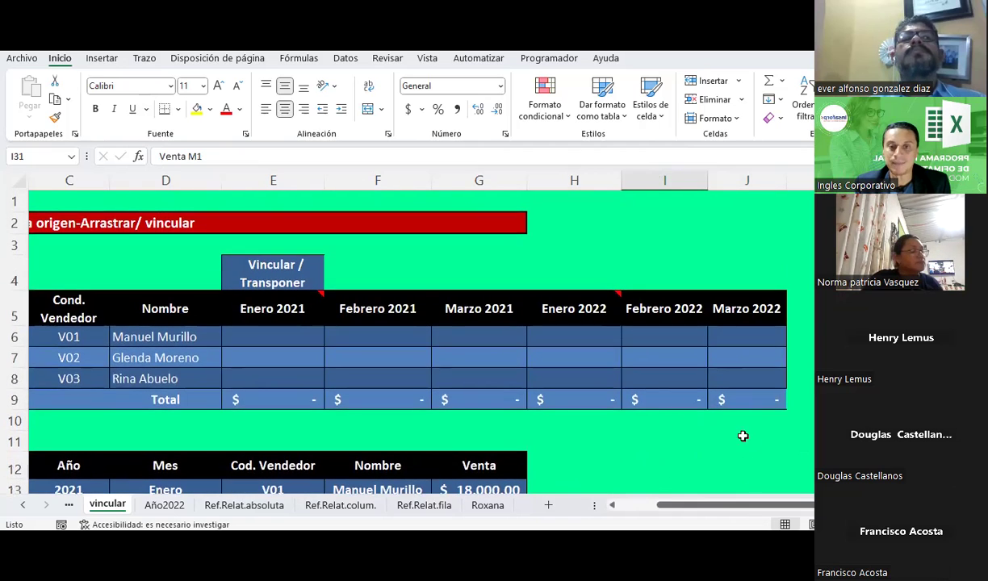
left_click_drag(745, 507, 629, 520)
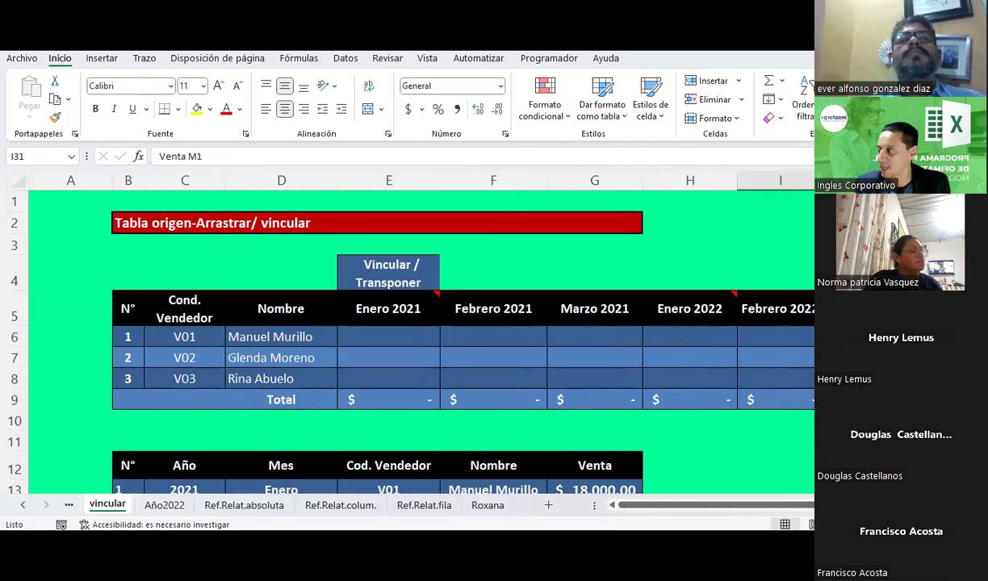
left_click(400, 370)
scroll(399, 370, "down", 1)
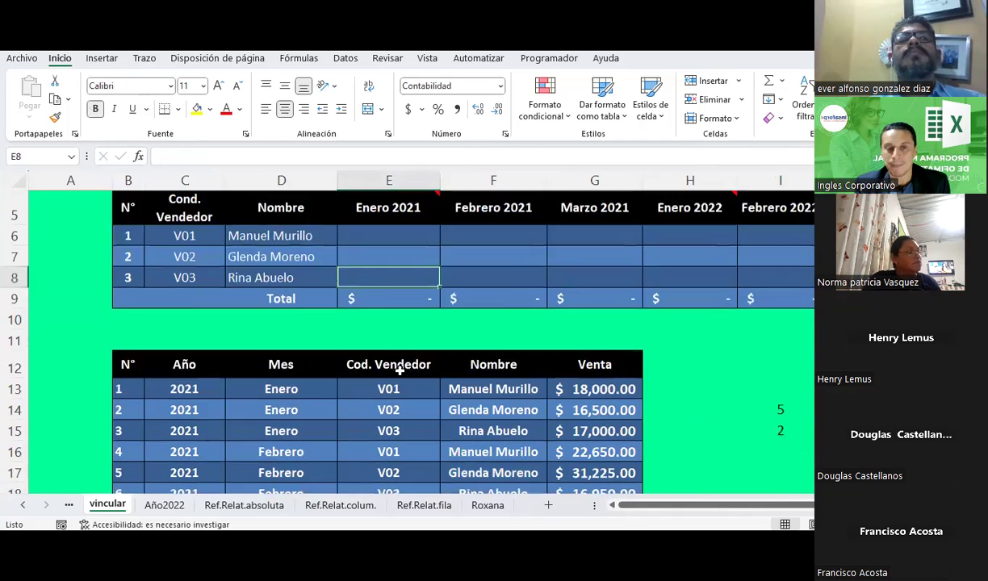
scroll(399, 371, "down", 1)
left_click_drag(125, 277, 578, 468)
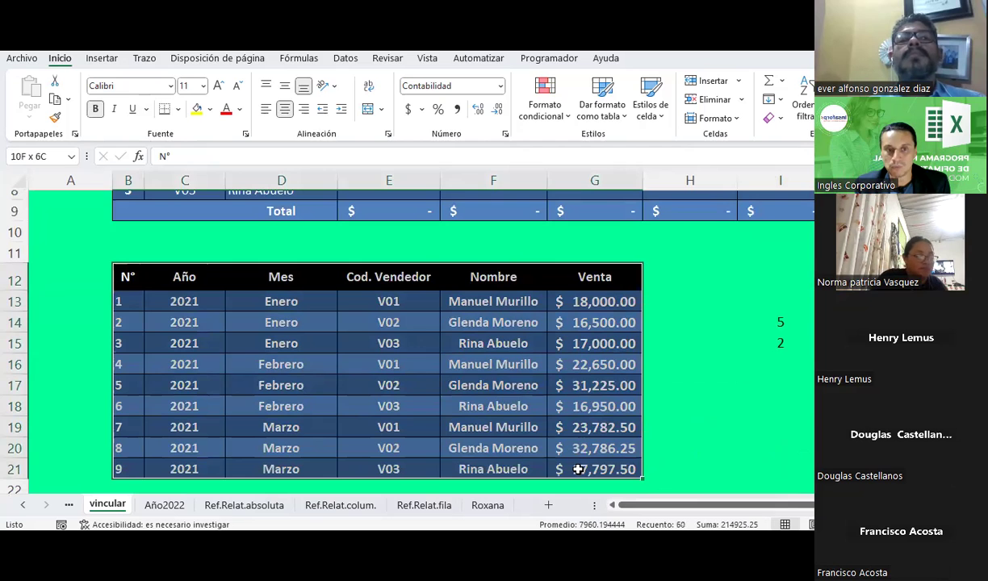
scroll(219, 360, "down", 1)
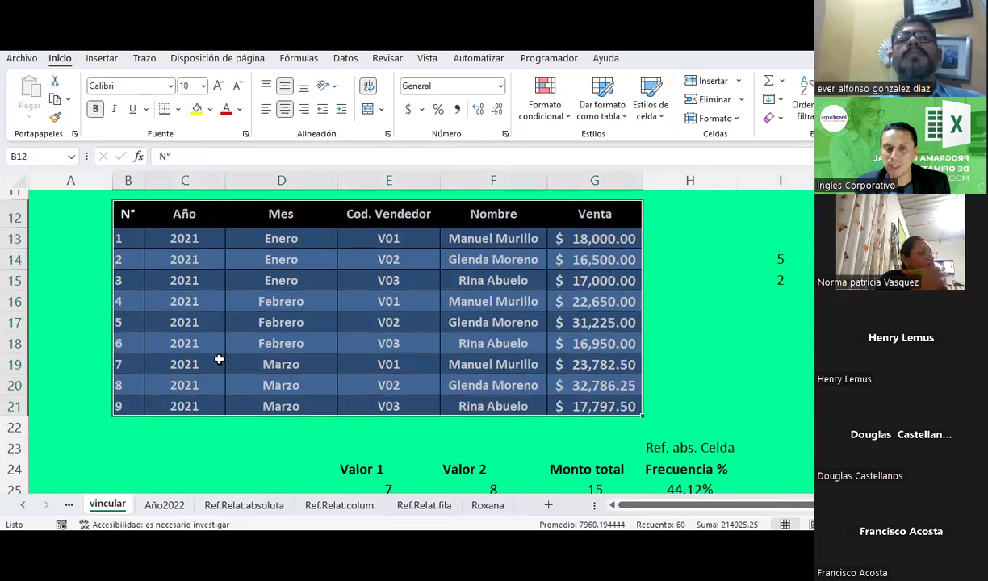
left_click(279, 238)
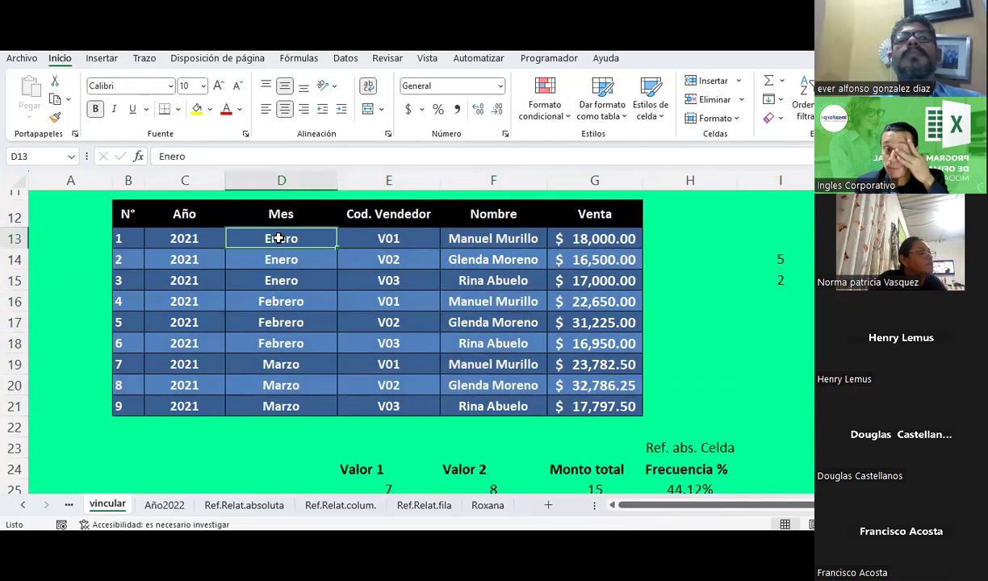
left_click_drag(278, 238, 292, 406)
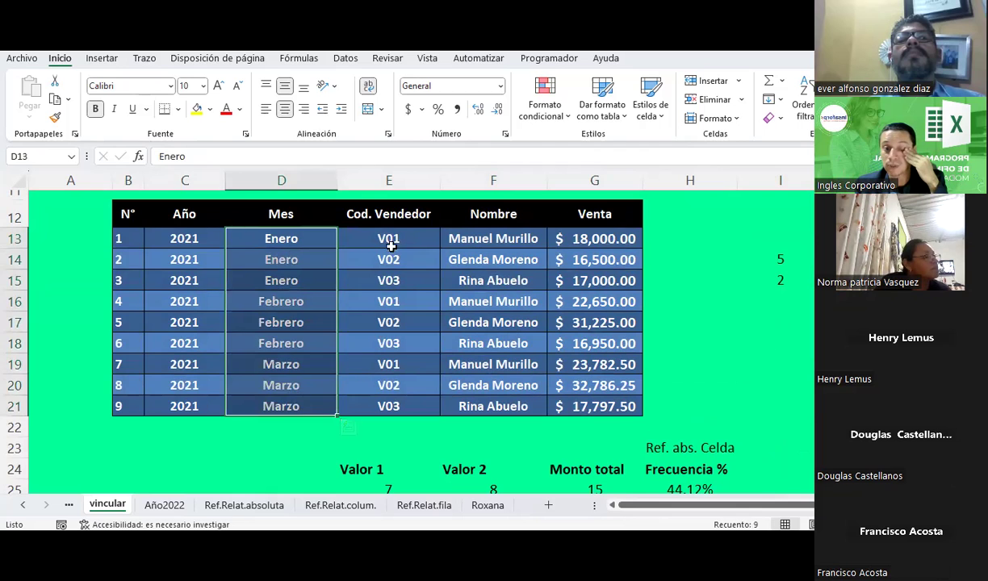
left_click_drag(389, 243, 393, 280)
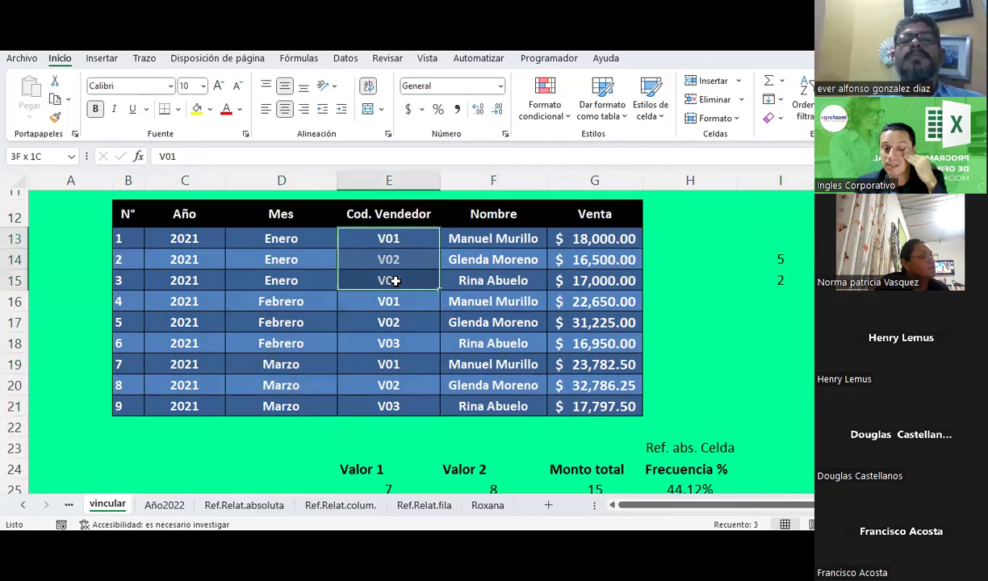
left_click(392, 238)
left_click(392, 258)
left_click(396, 283)
left_click(402, 305)
left_click(391, 323)
left_click(389, 343)
left_click(376, 364)
left_click(578, 239)
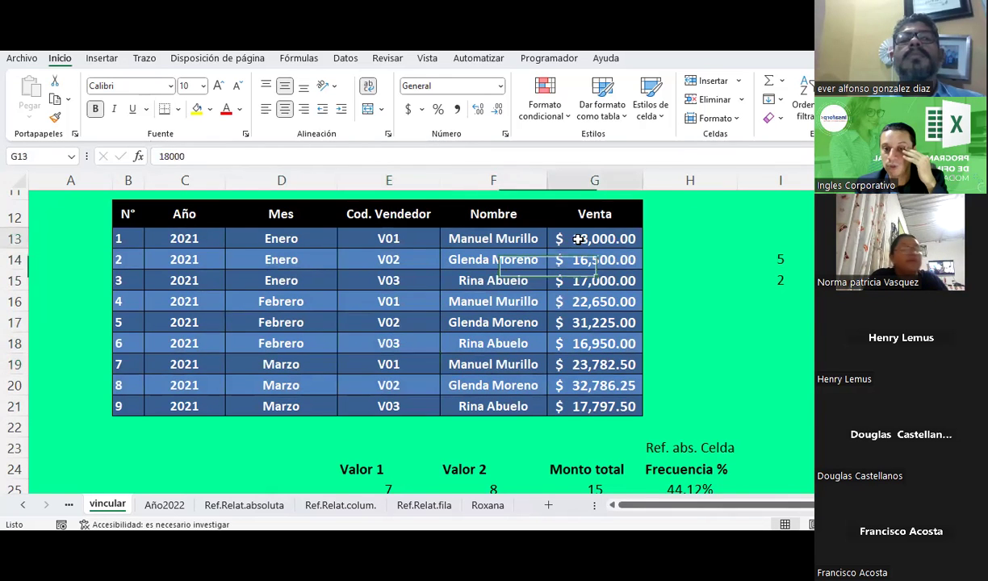
left_click(578, 259)
left_click(569, 280)
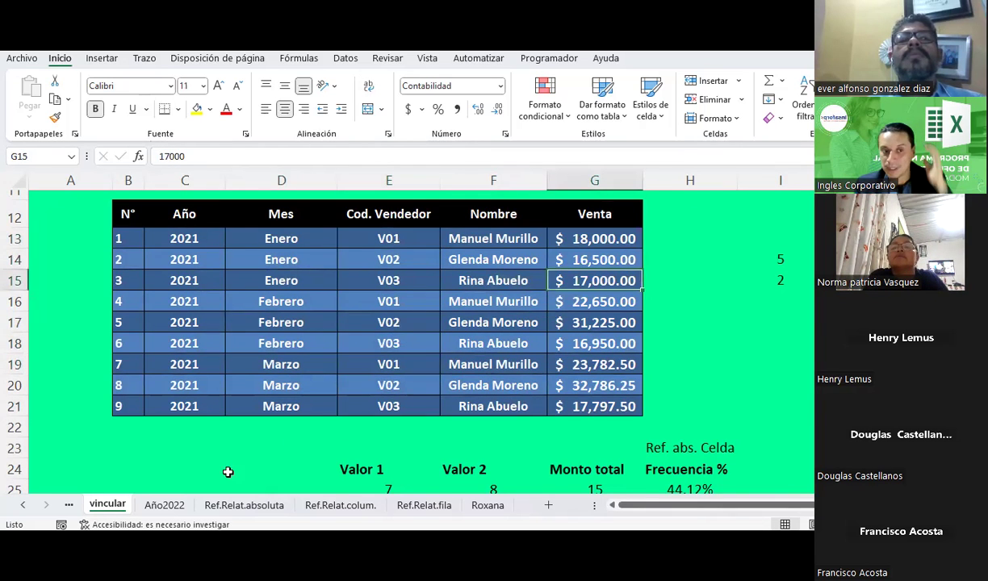
left_click(164, 505)
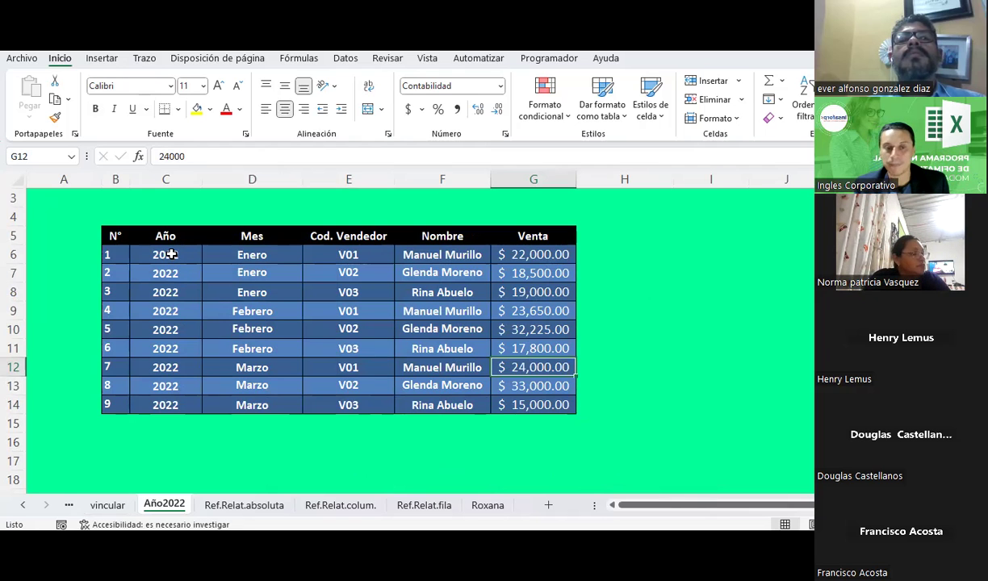
left_click_drag(268, 255, 259, 405)
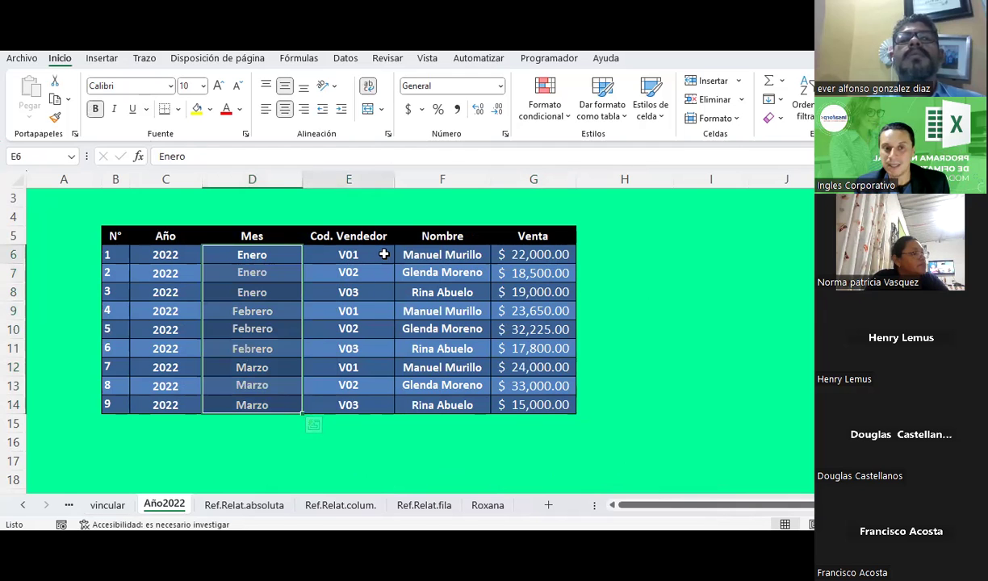
left_click_drag(385, 256, 389, 297)
left_click(517, 254)
left_click(518, 273)
left_click(521, 290)
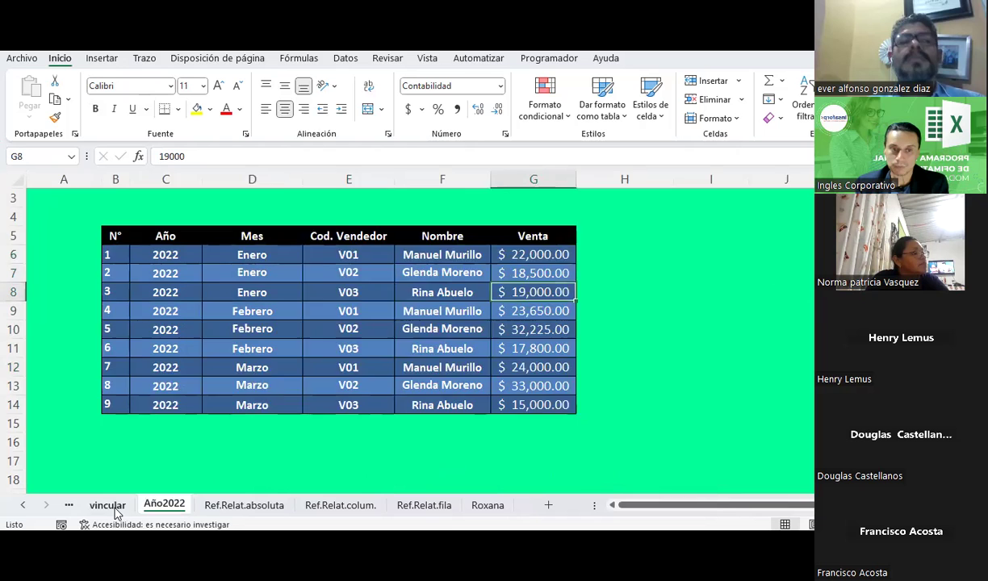
left_click(113, 506)
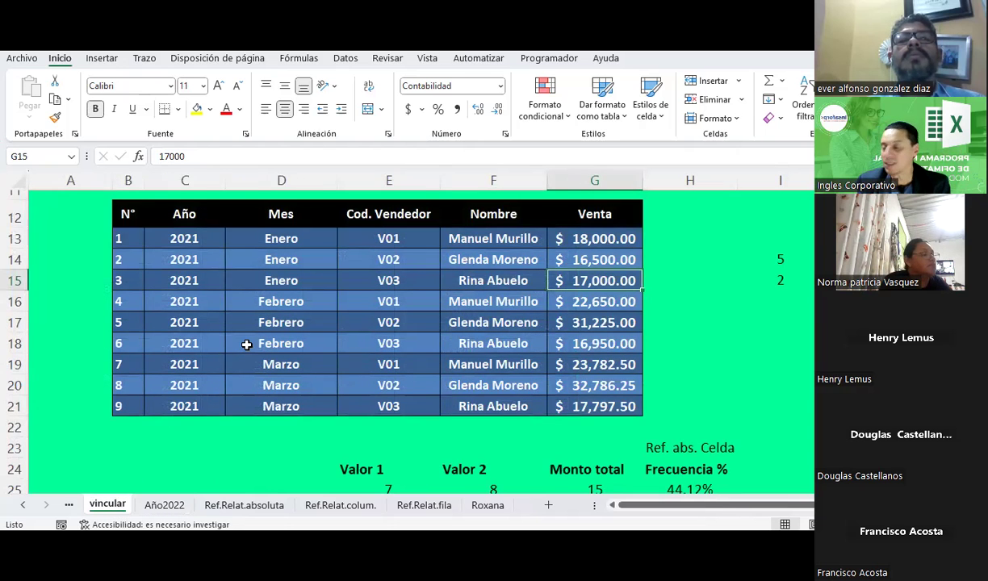
- Locate the Vincular/Transponer table, undo the accidental move of E6, and select the empty E6:I6
scroll(246, 344, "up", 3)
scroll(246, 345, "up", 1)
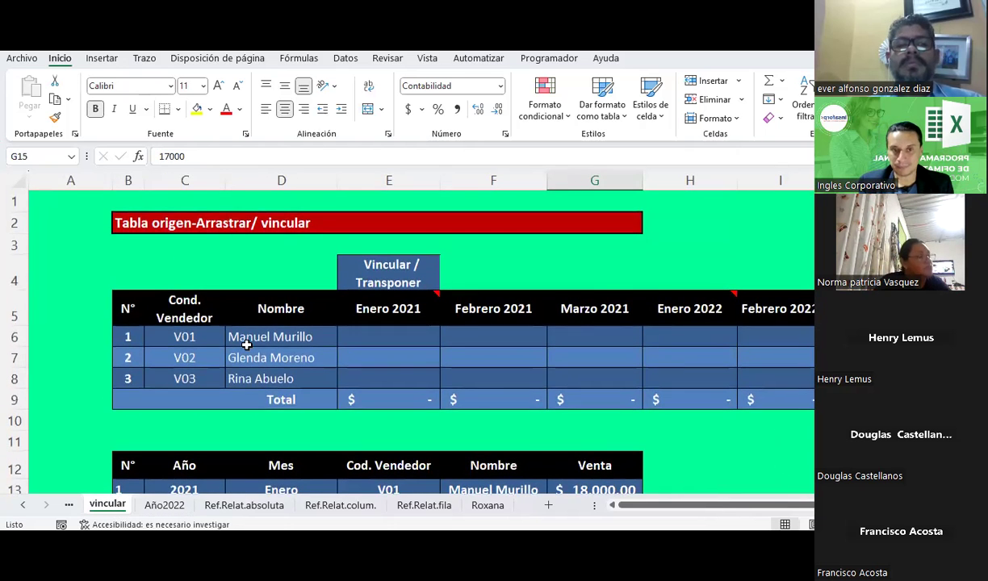
scroll(247, 345, "down", 1)
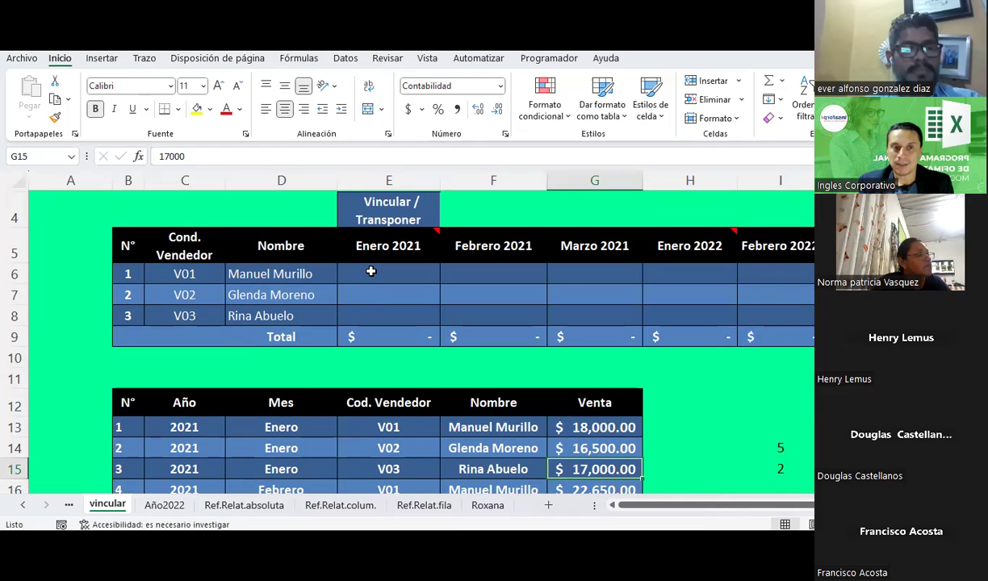
left_click(371, 272)
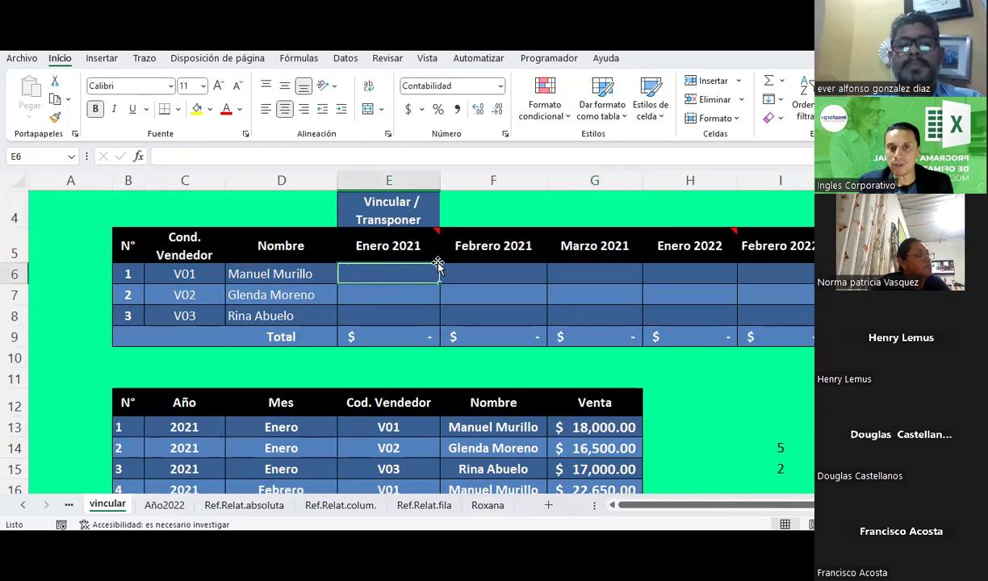
left_click_drag(436, 266, 436, 246)
left_click(594, 260)
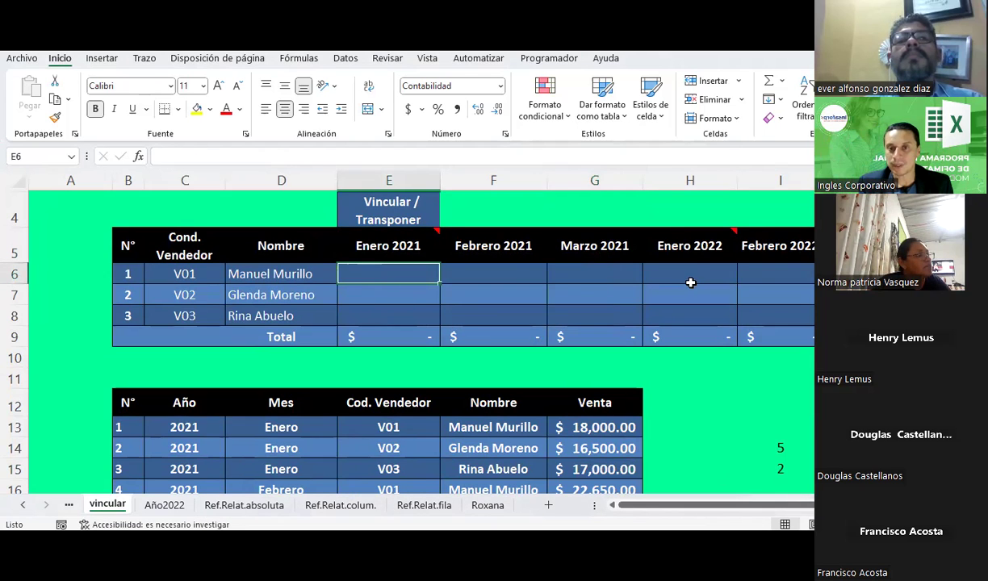
left_click(678, 273)
left_click(755, 273)
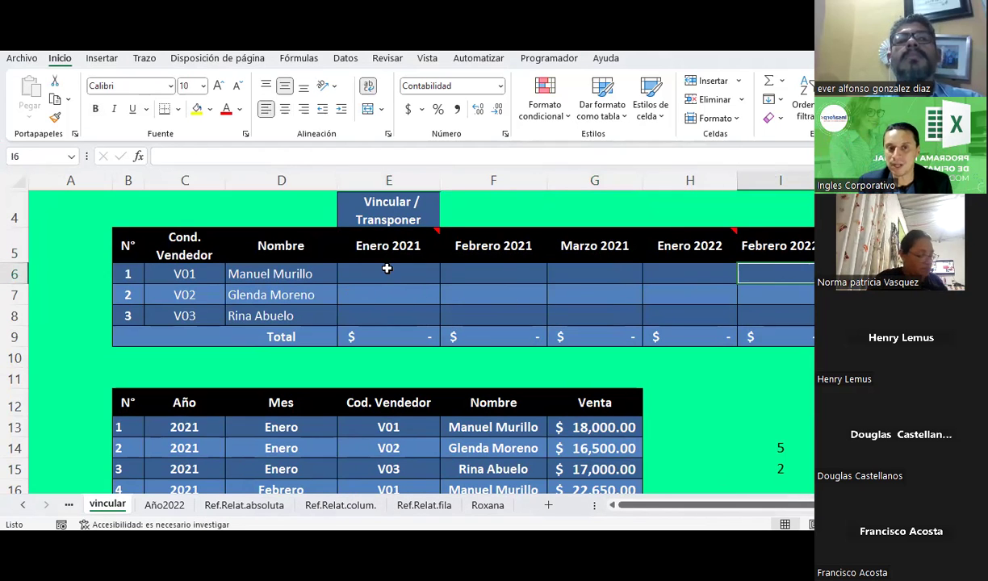
left_click_drag(386, 269, 767, 272)
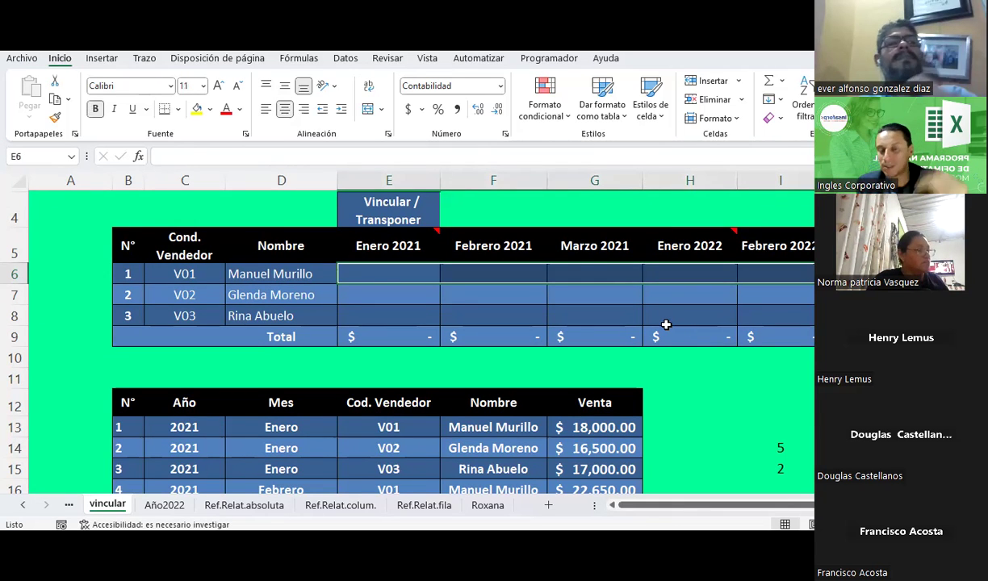
scroll(497, 303, "down", 1)
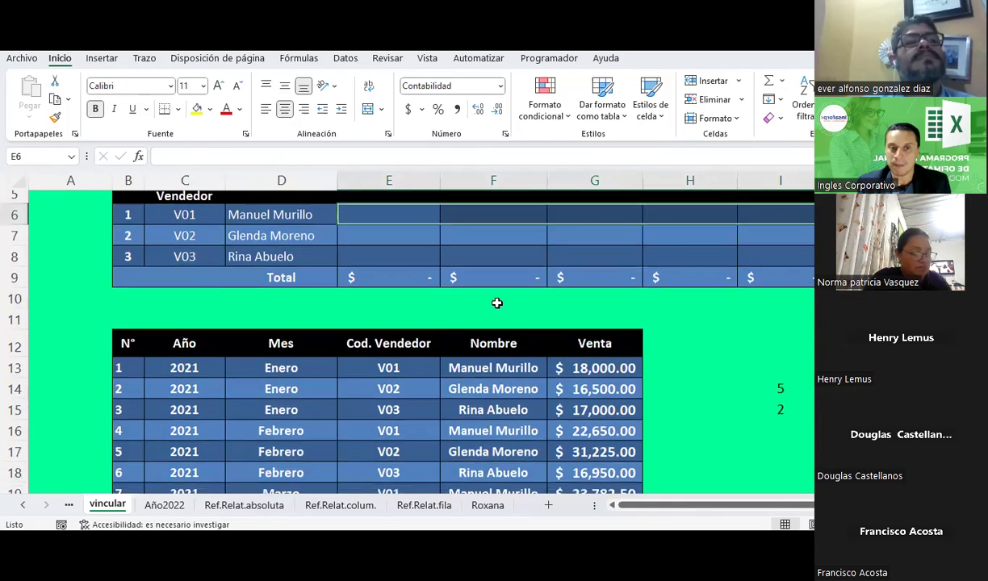
scroll(496, 303, "up", 1)
scroll(496, 302, "down", 1)
scroll(496, 303, "up", 1)
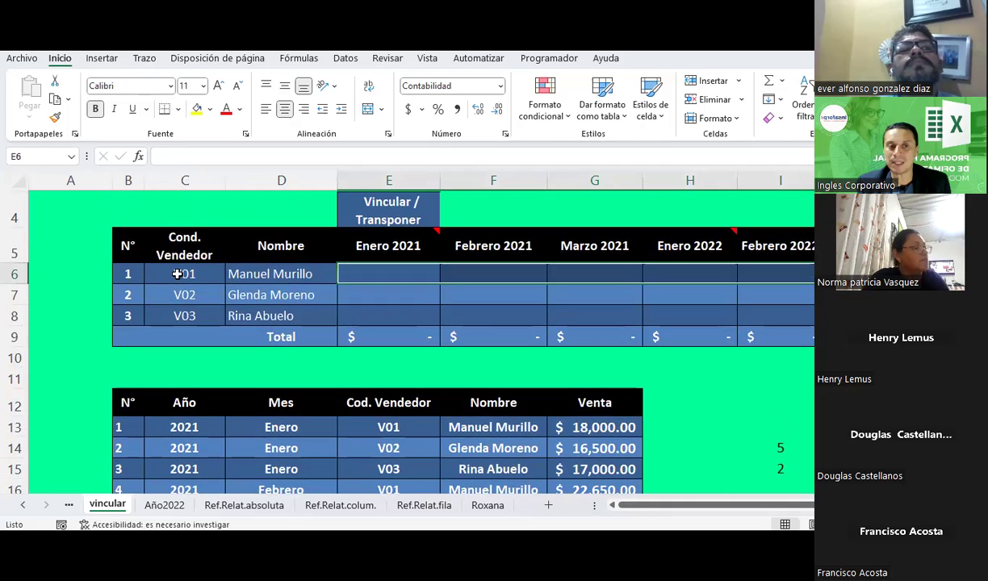
left_click_drag(145, 274, 269, 315)
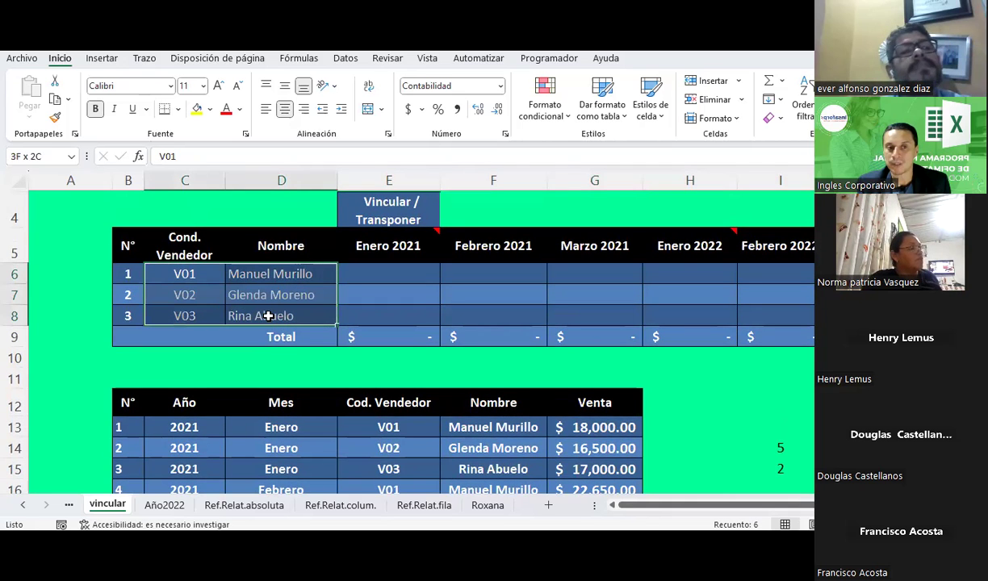
scroll(420, 322, "down", 1)
scroll(419, 322, "down", 1)
- Step through the seller codes from V01 in E13 down to E21
left_click(409, 301)
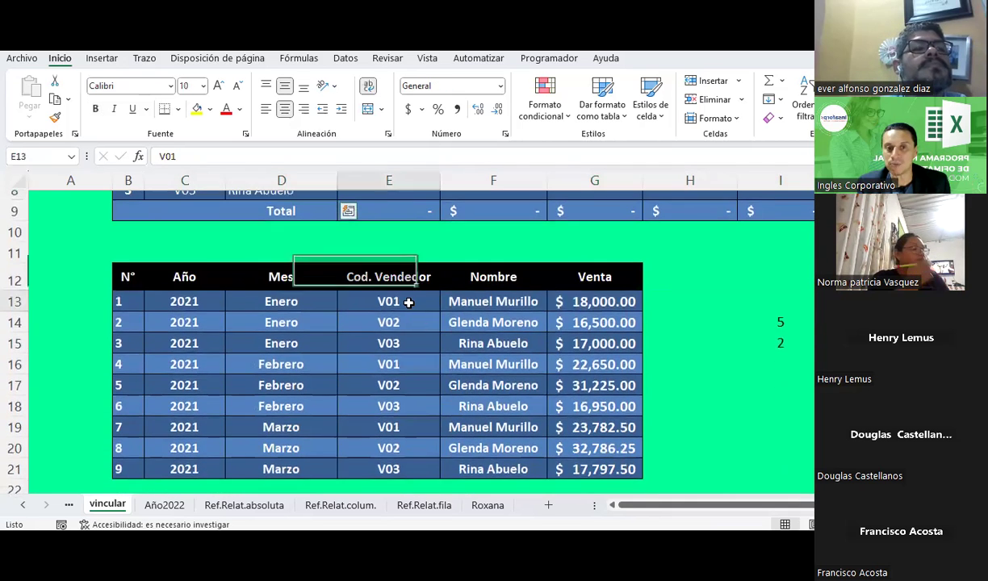
left_click(398, 322)
left_click(395, 346)
left_click(391, 363)
left_click(392, 386)
left_click(392, 406)
left_click(392, 427)
left_click(394, 448)
left_click(400, 469)
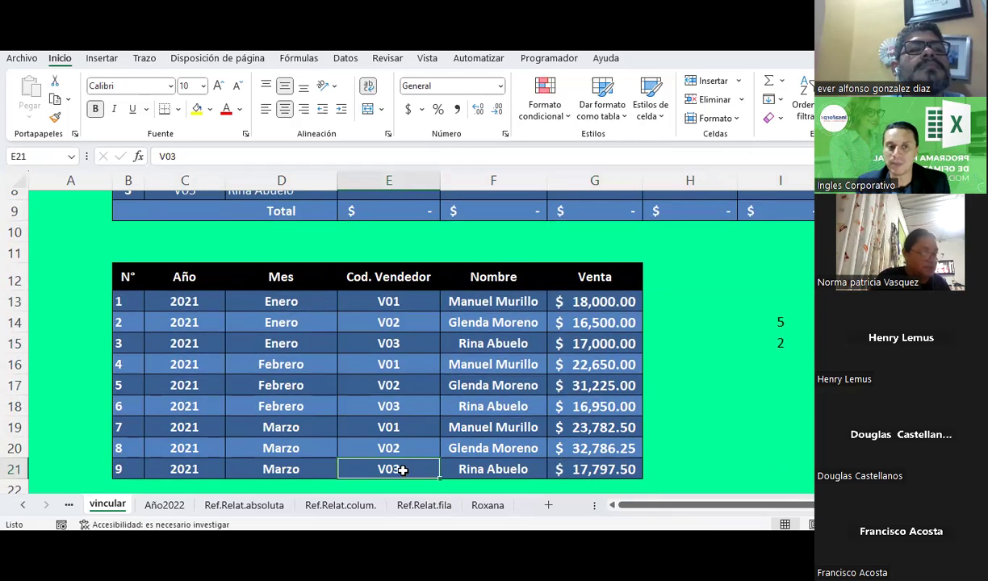
- Glance at the Año2022 sheet, then return to vincular and select cell E6
left_click(164, 505)
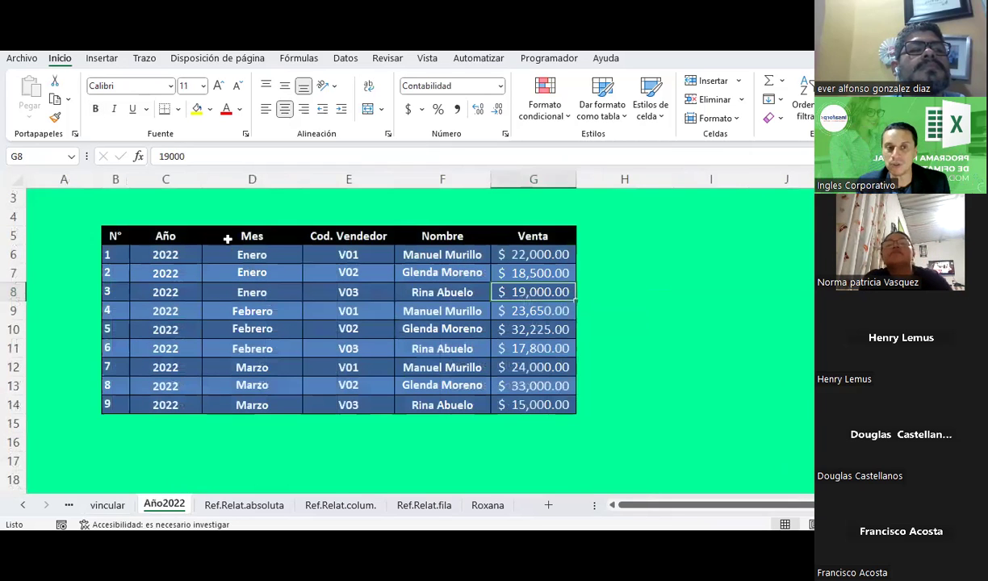
left_click(466, 274)
left_click(112, 507)
scroll(390, 350, "up", 2)
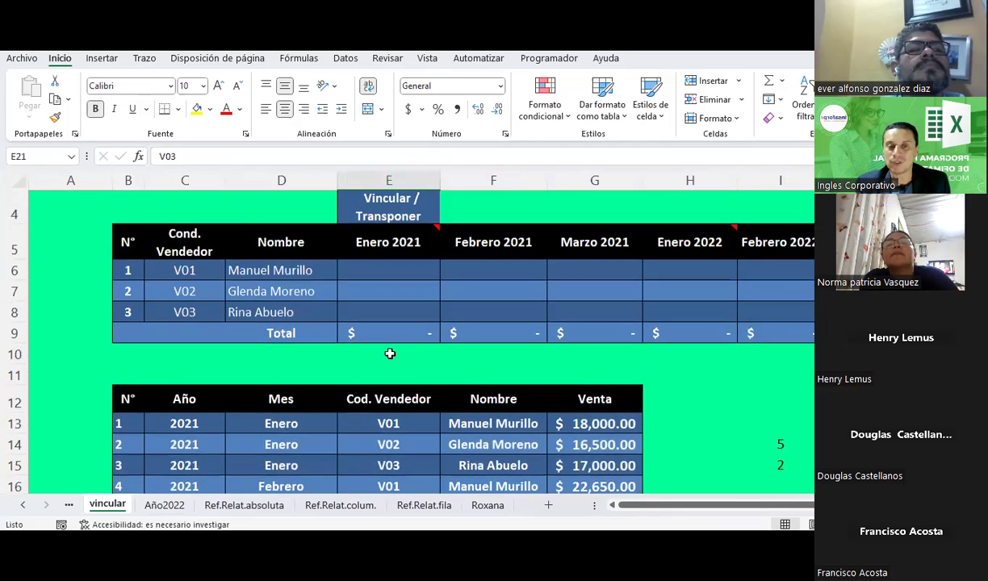
scroll(389, 354, "up", 1)
scroll(389, 353, "down", 1)
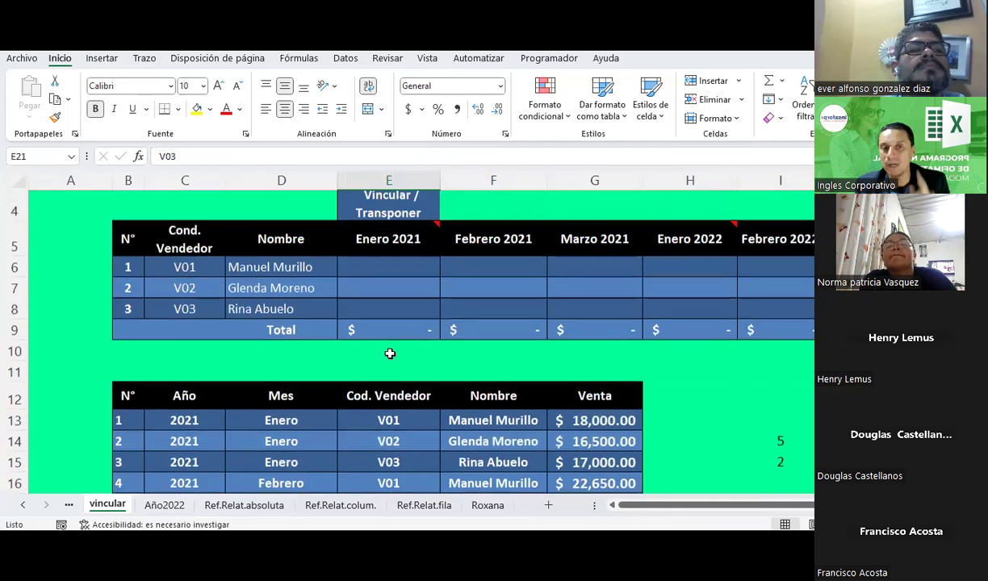
left_click(388, 274)
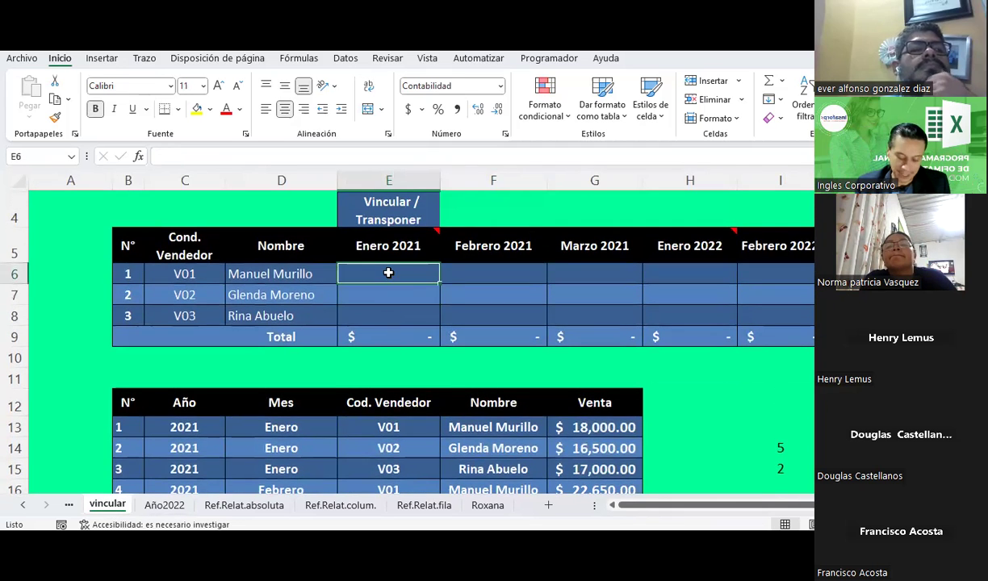
- Link E6 to the 18,000.00 January sale with =G13
type("=")
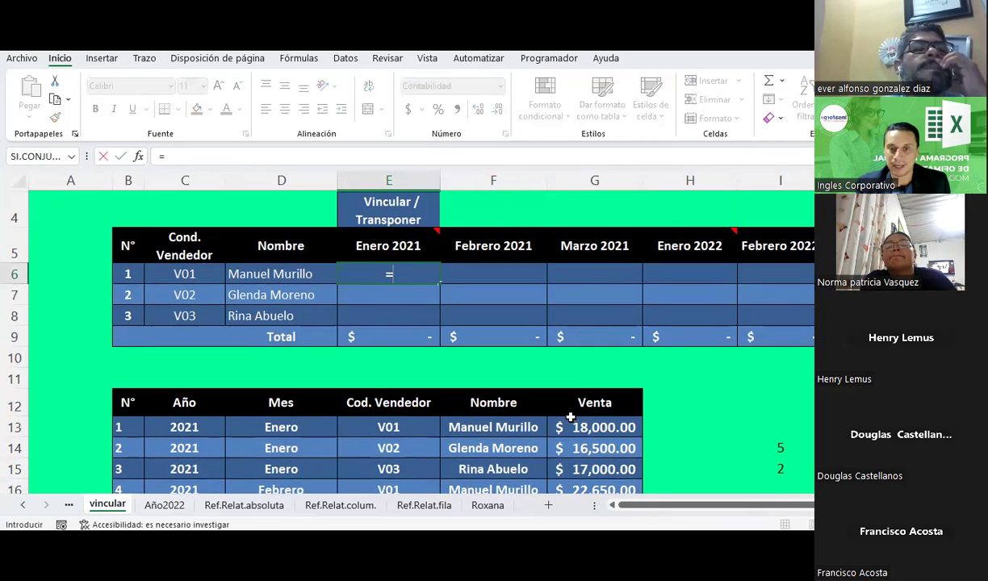
left_click(571, 423)
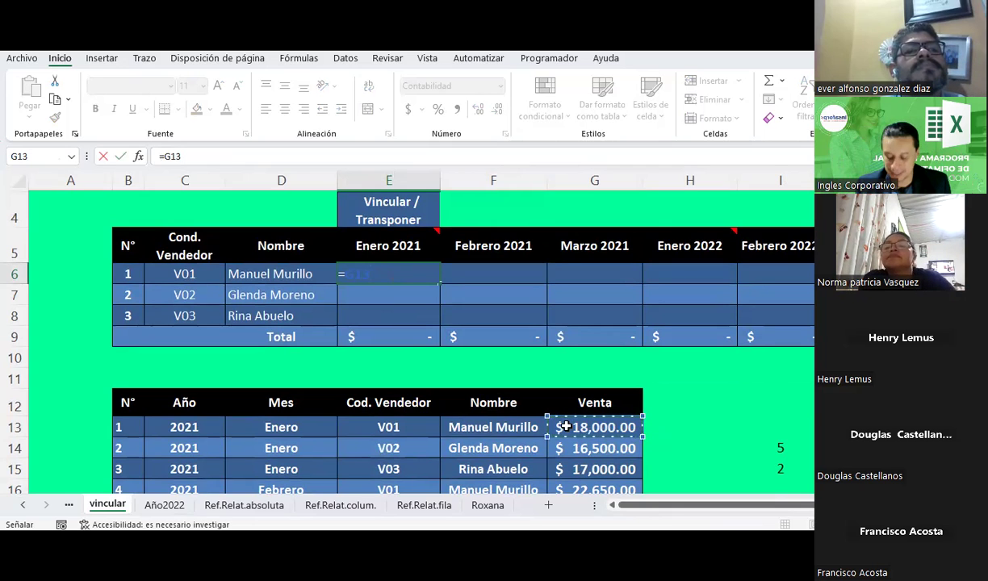
key("Return")
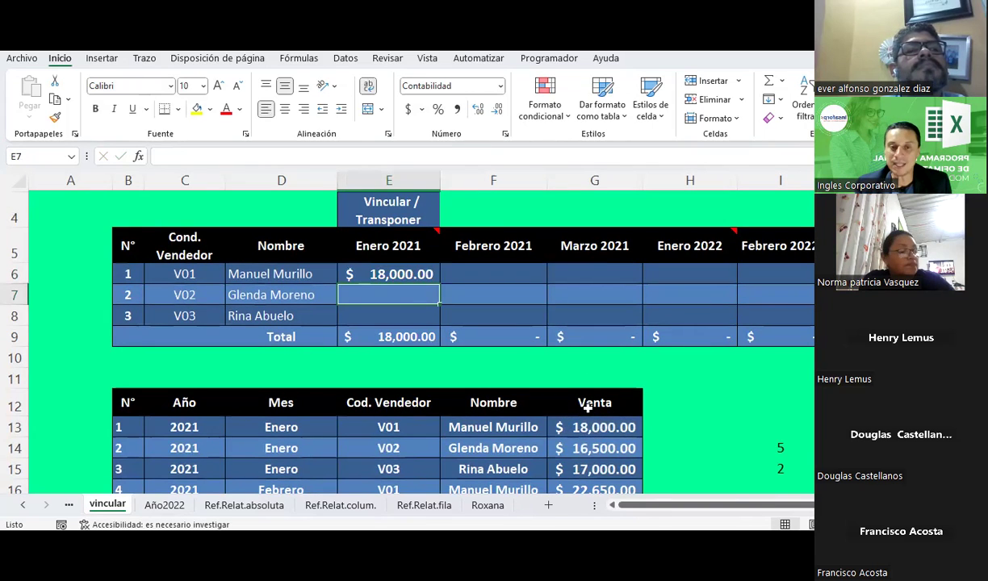
left_click(399, 272)
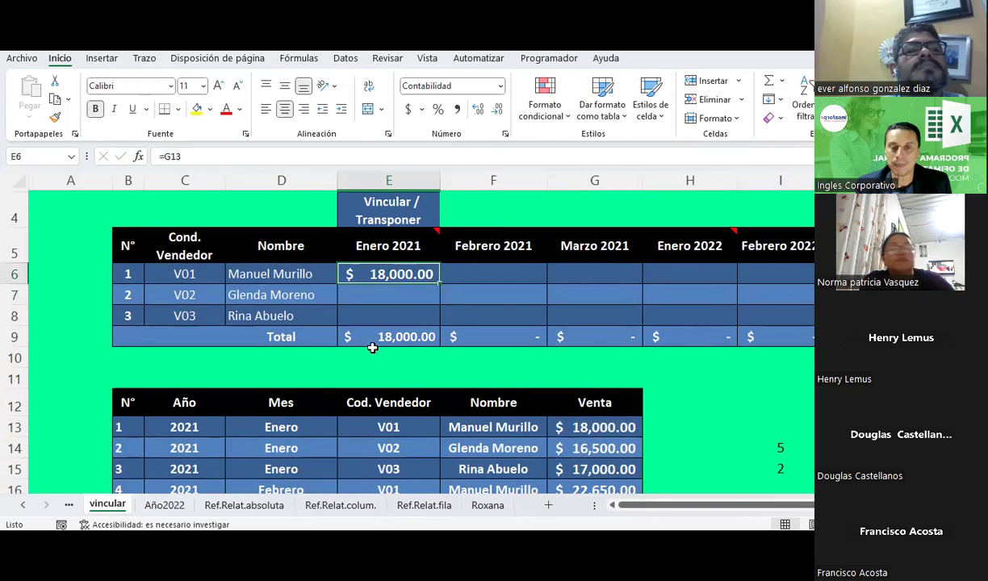
- Copy E6 and paste it as Fórmulas into E7:E8, then clear the copy marquee
right_click(388, 272)
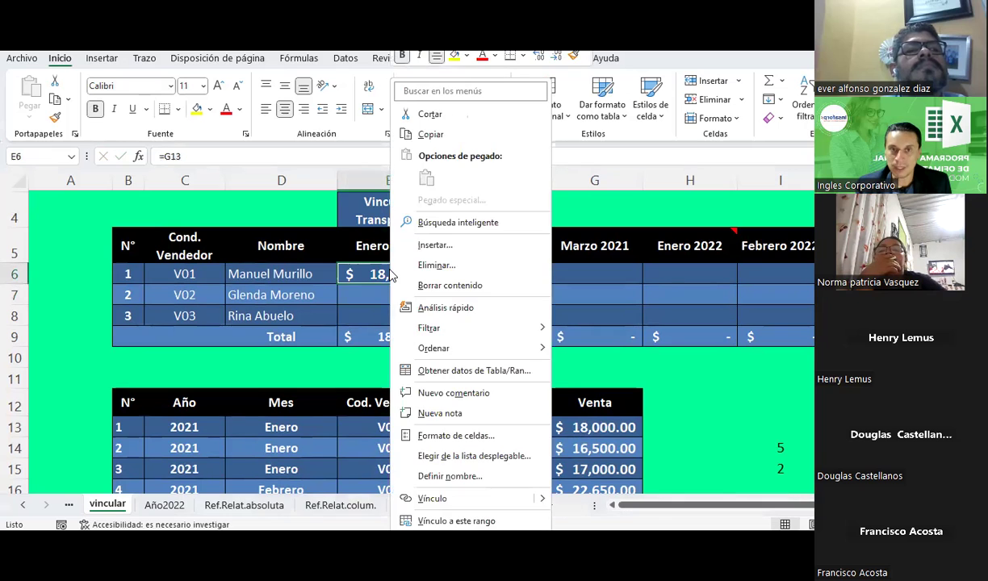
left_click(429, 134)
left_click_drag(388, 291, 388, 316)
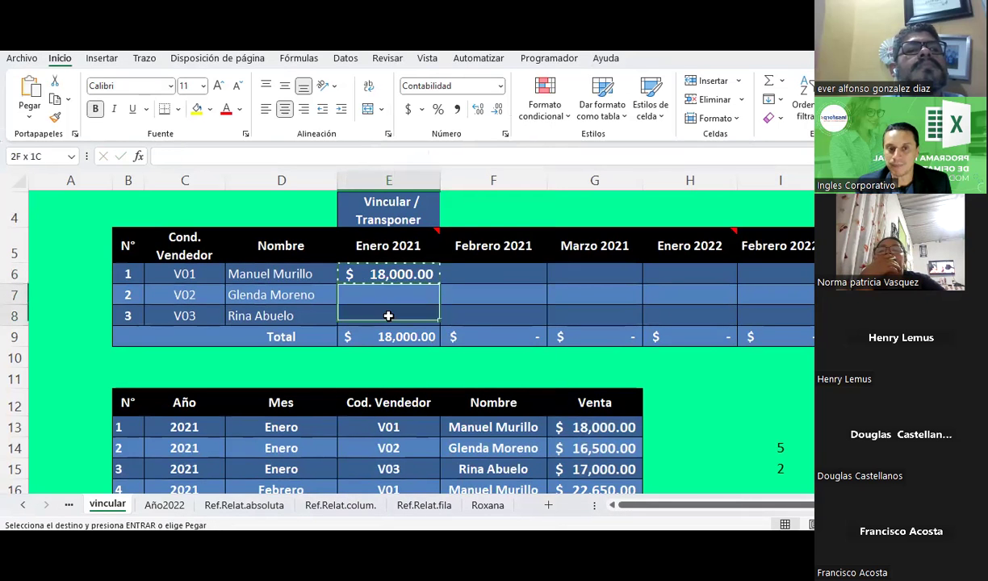
right_click(389, 316)
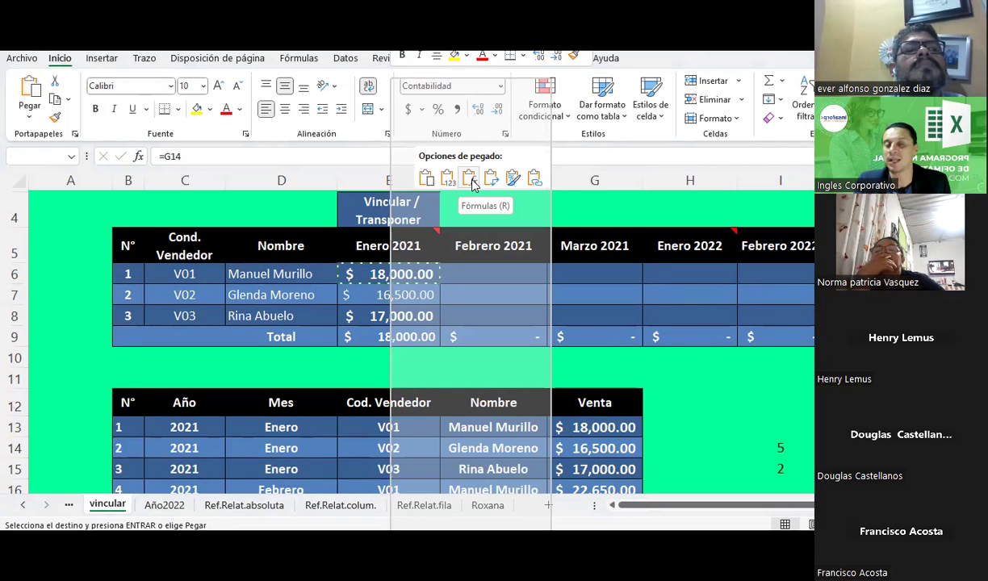
left_click(472, 184)
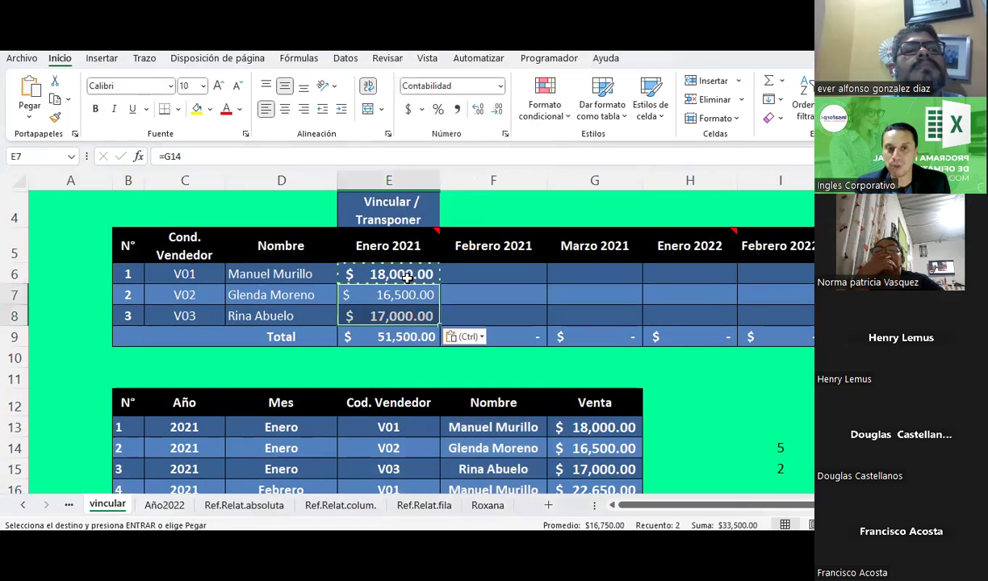
key("Up")
left_click_drag(388, 295, 775, 295)
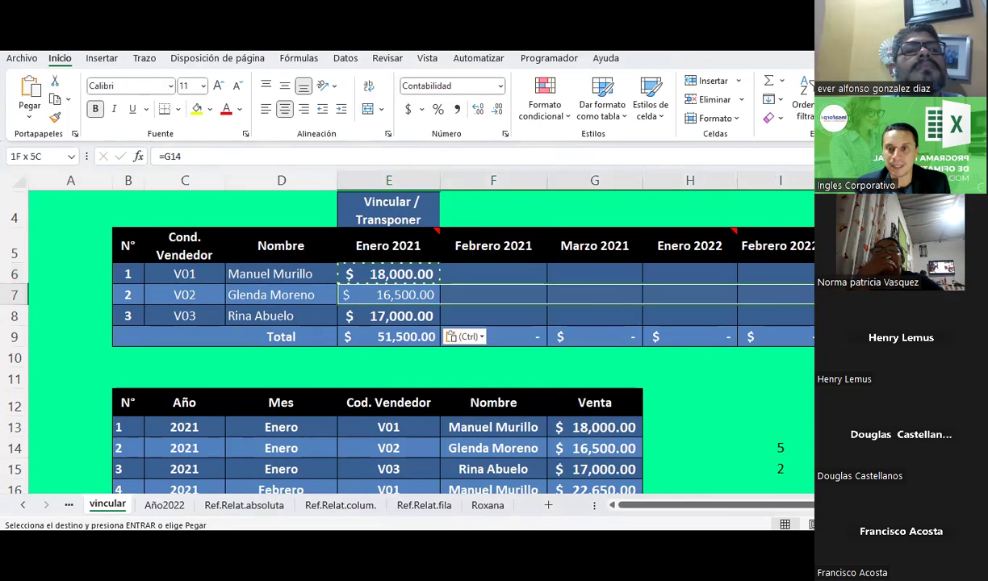
key("Escape")
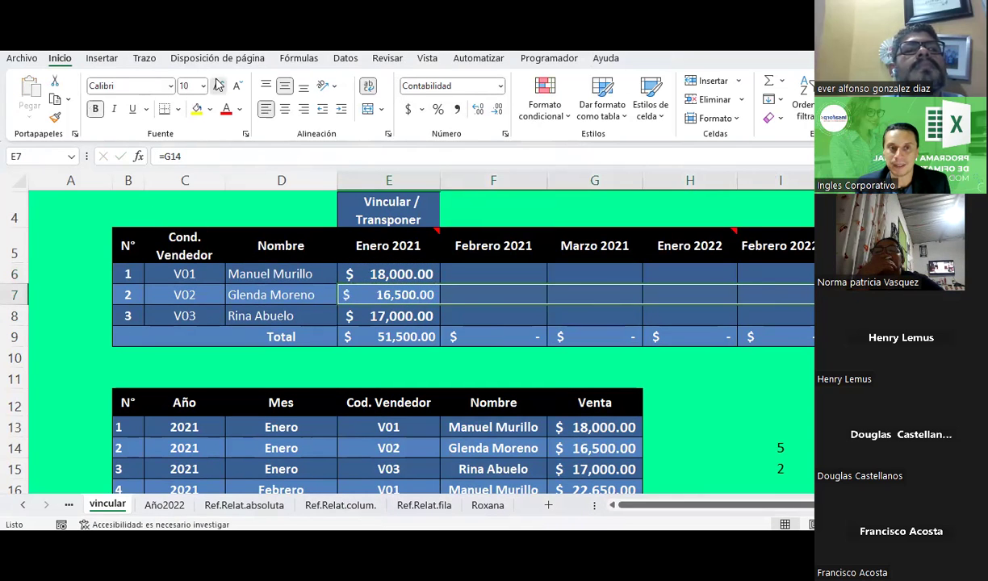
- Check the E6 and E7 links against G13 and pick the black drawing pen
left_click(418, 290)
left_click(418, 276)
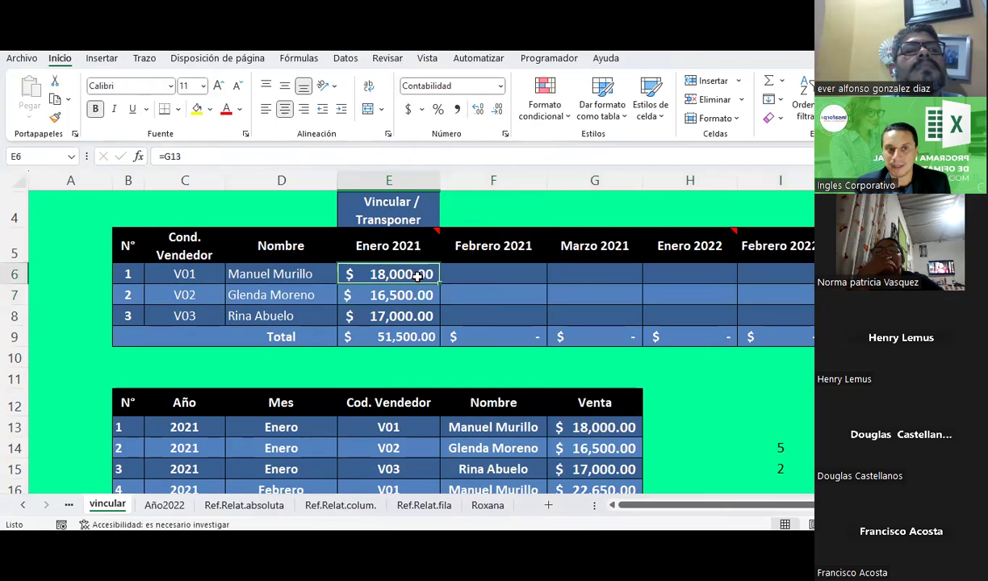
left_click(584, 429)
left_click(145, 58)
left_click(135, 93)
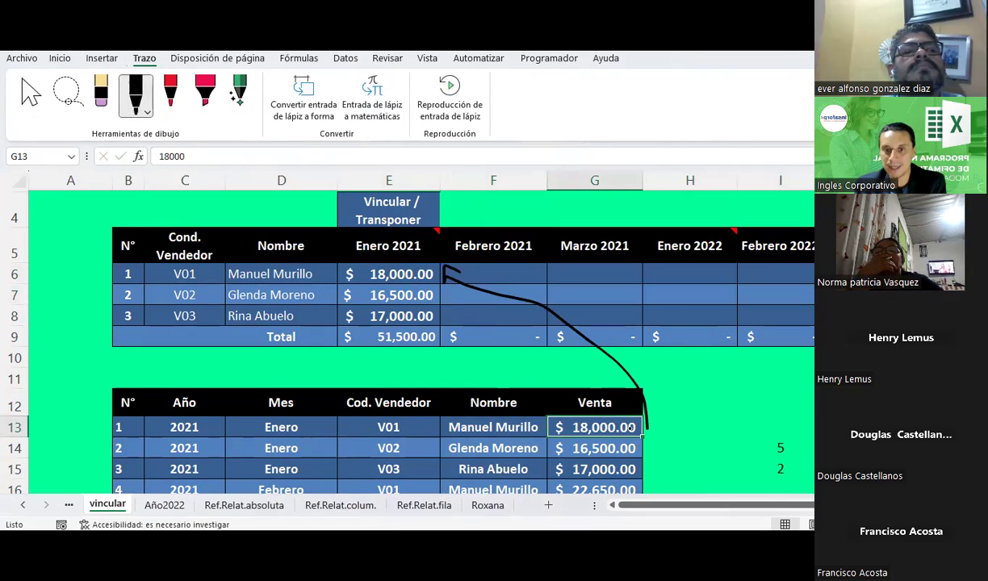
left_click_drag(447, 303, 460, 298)
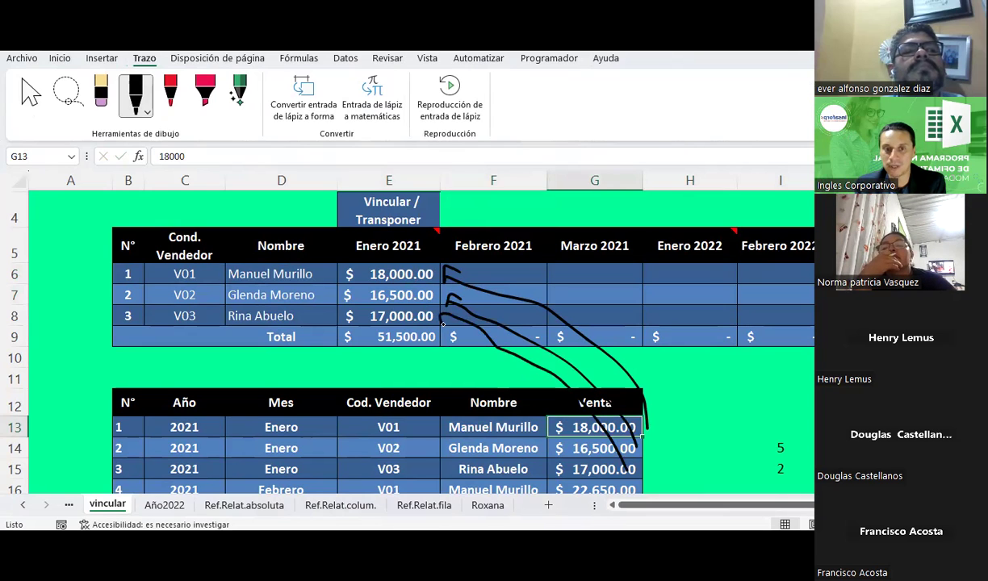
key("Escape")
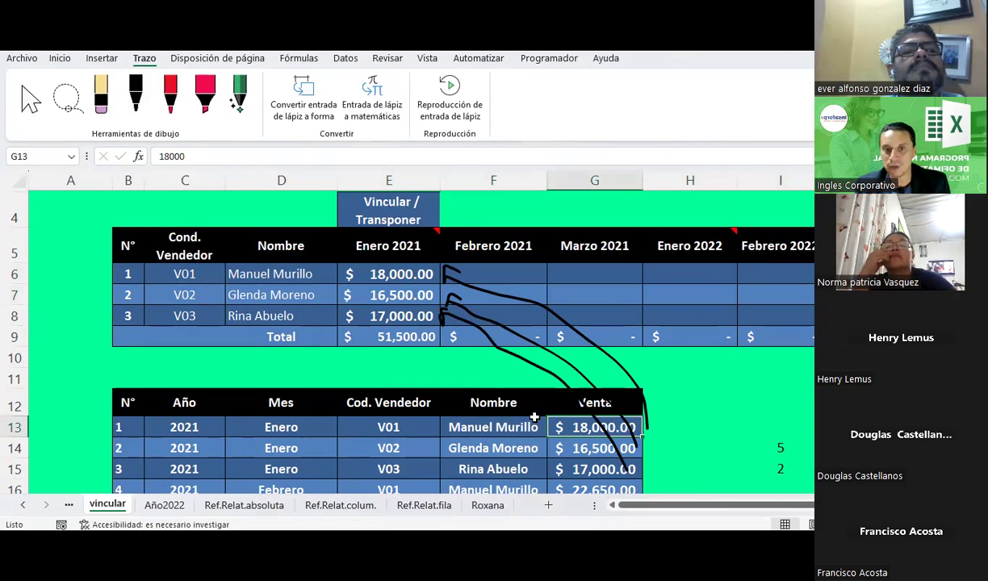
scroll(532, 416, "down", 2)
scroll(584, 306, "up", 1)
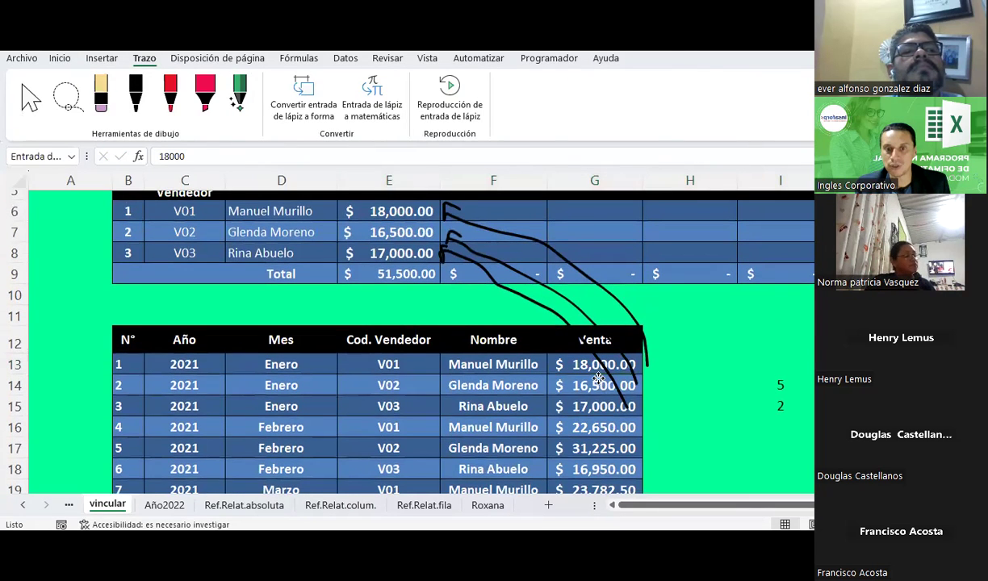
left_click(598, 407)
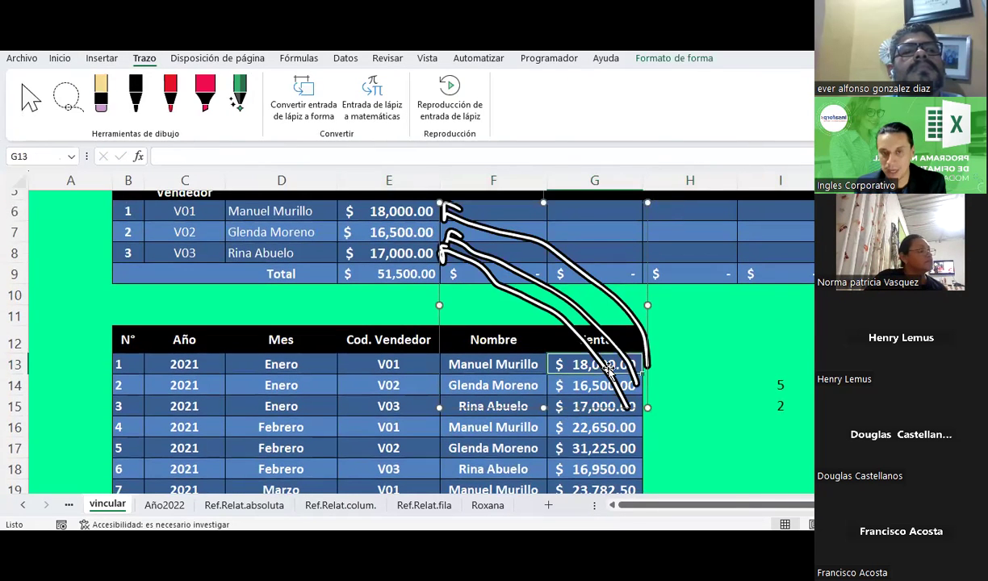
key("Delete")
scroll(483, 294, "up", 1)
- Link F6 to the February sale with =G16
left_click(473, 275)
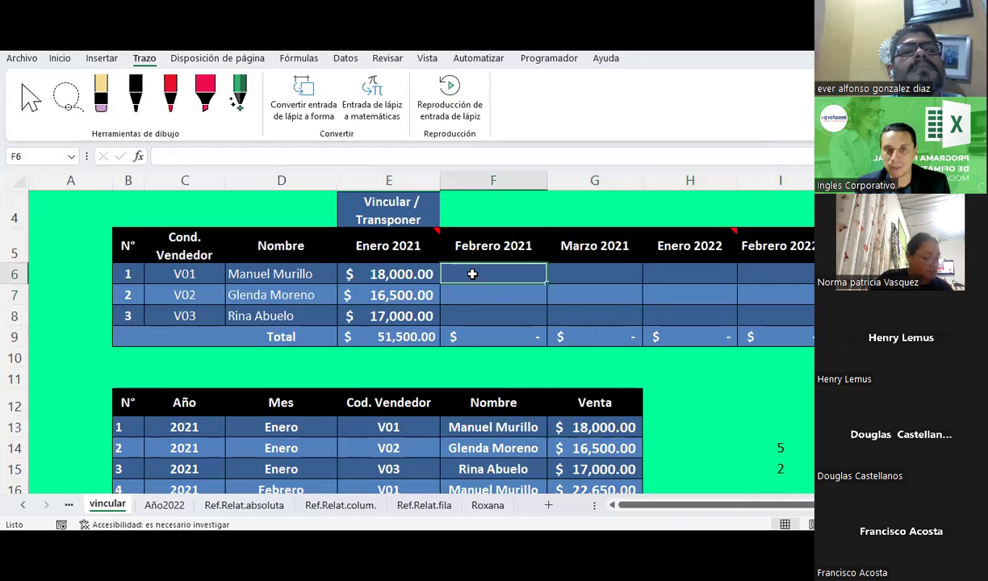
type("=")
scroll(472, 274, "down", 2)
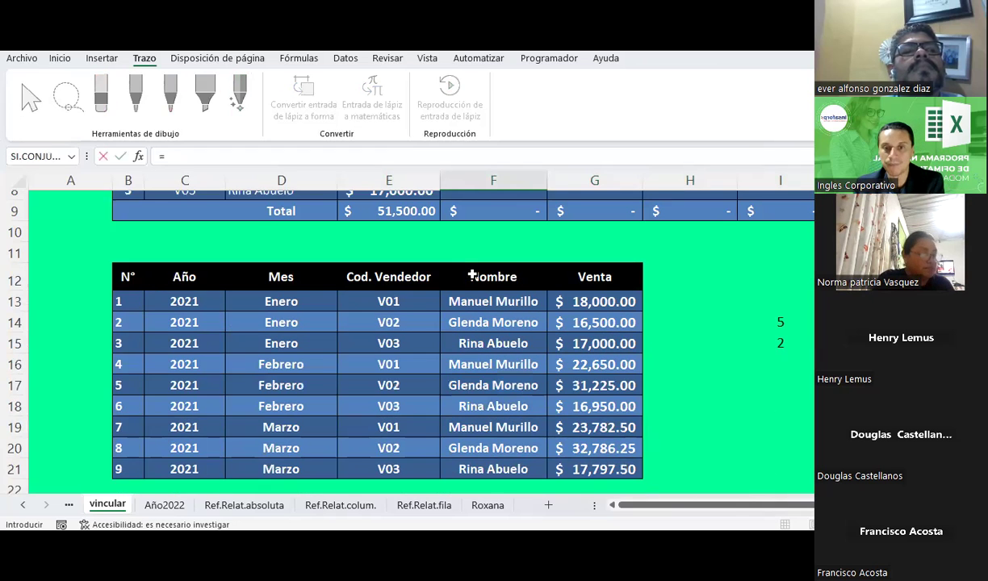
left_click(630, 364)
key("Return")
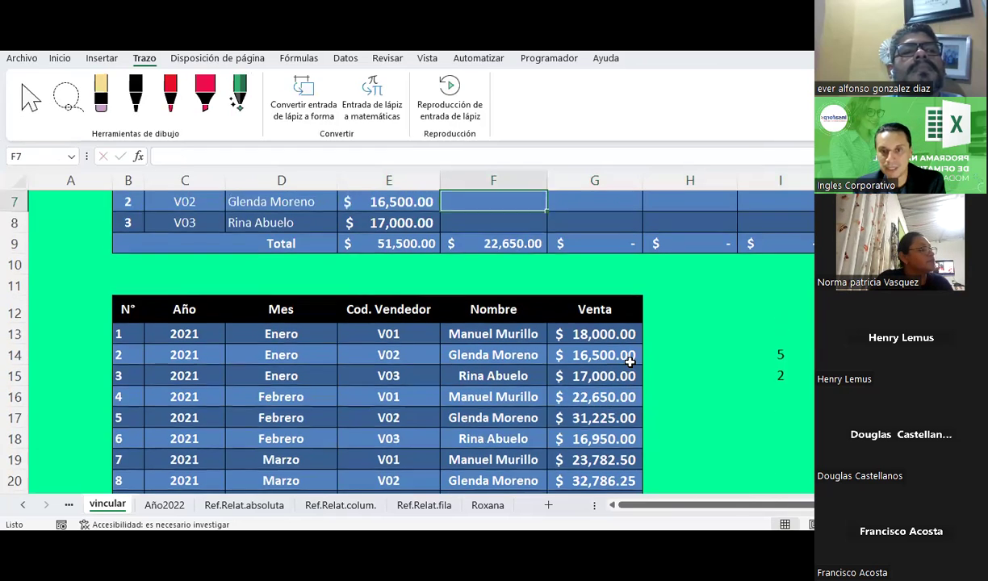
- Copy F6 and paste it as Fórmulas into F7:F8
left_click(513, 235)
key("ctrl+c")
scroll(573, 322, "down", 1)
scroll(574, 321, "up", 2)
scroll(359, 328, "down", 1)
scroll(355, 327, "up", 1)
scroll(264, 329, "down", 1)
scroll(264, 329, "down", 2)
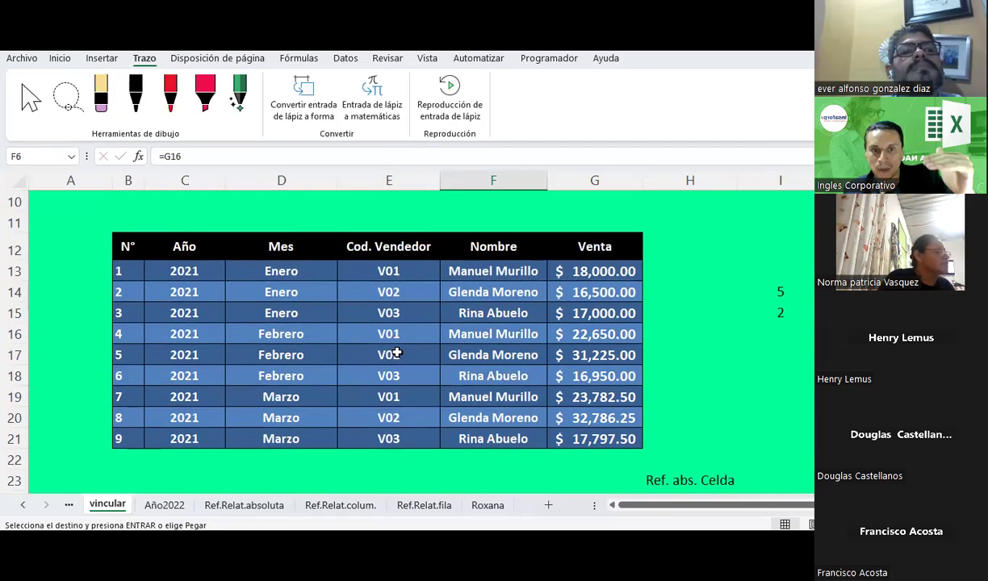
scroll(397, 352, "up", 2)
left_click_drag(476, 262, 474, 288)
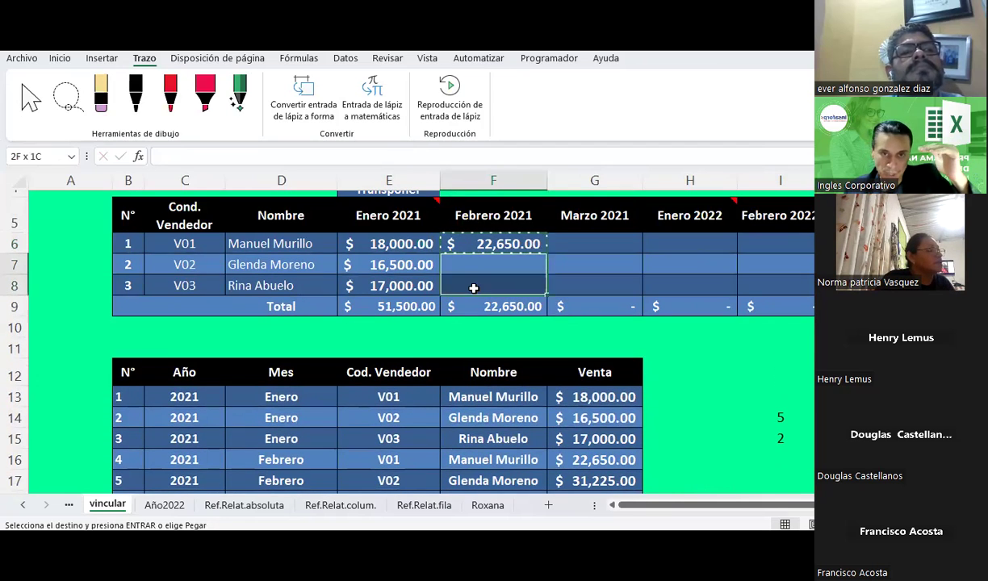
right_click(473, 288)
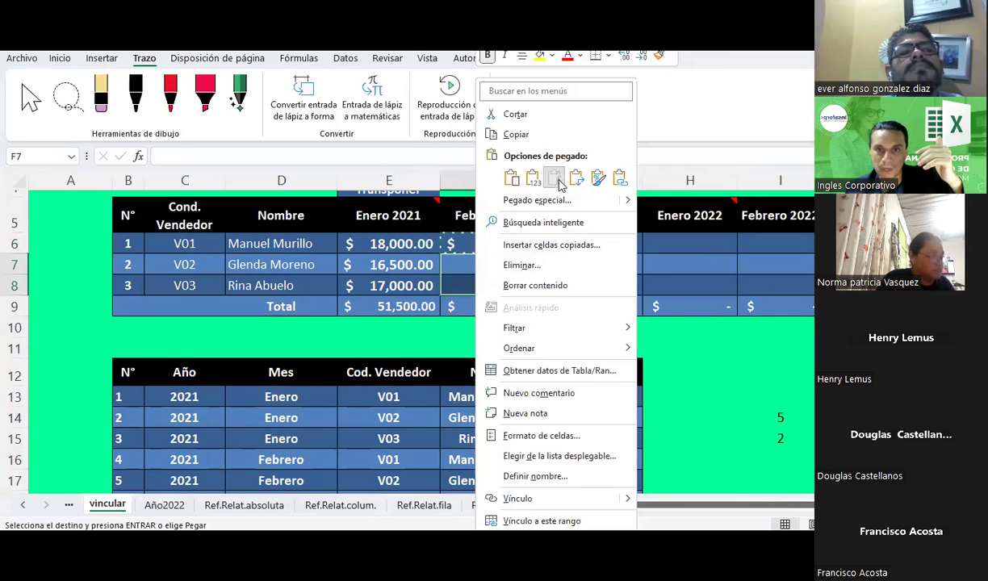
left_click(555, 179)
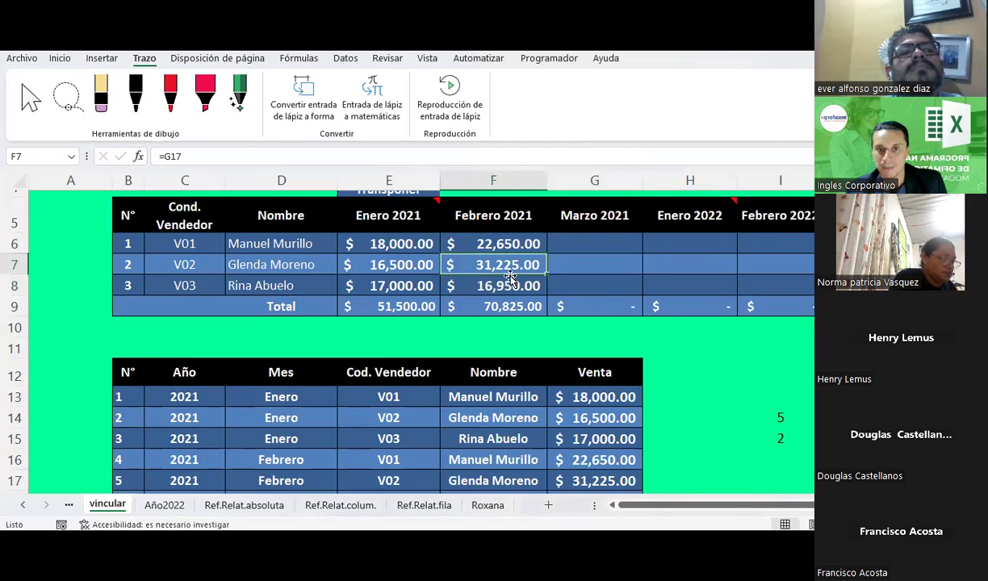
- Verify G17 and G18, unbold the linked values in E6:J8, and check the F9 total
scroll(597, 396, "down", 1)
left_click(601, 425)
left_click(602, 443)
scroll(540, 355, "up", 2)
scroll(536, 339, "down", 1)
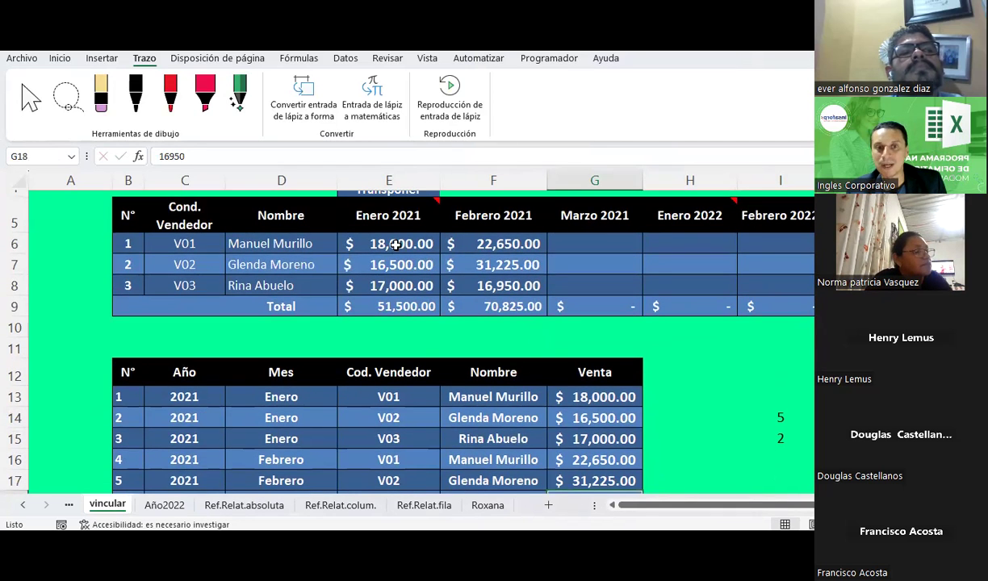
left_click_drag(395, 243, 811, 286)
left_click(61, 59)
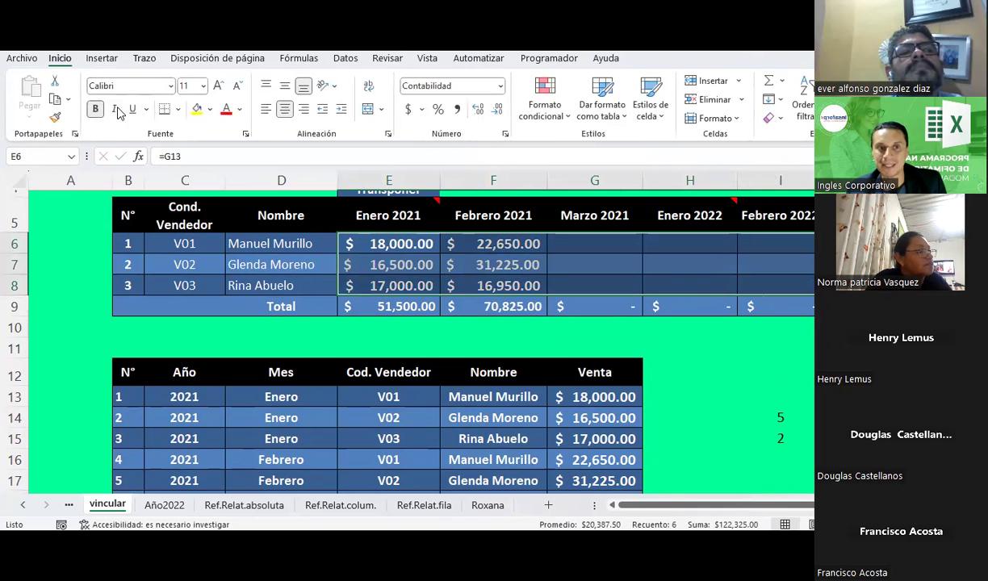
left_click(96, 110)
left_click(404, 306)
left_click(485, 307)
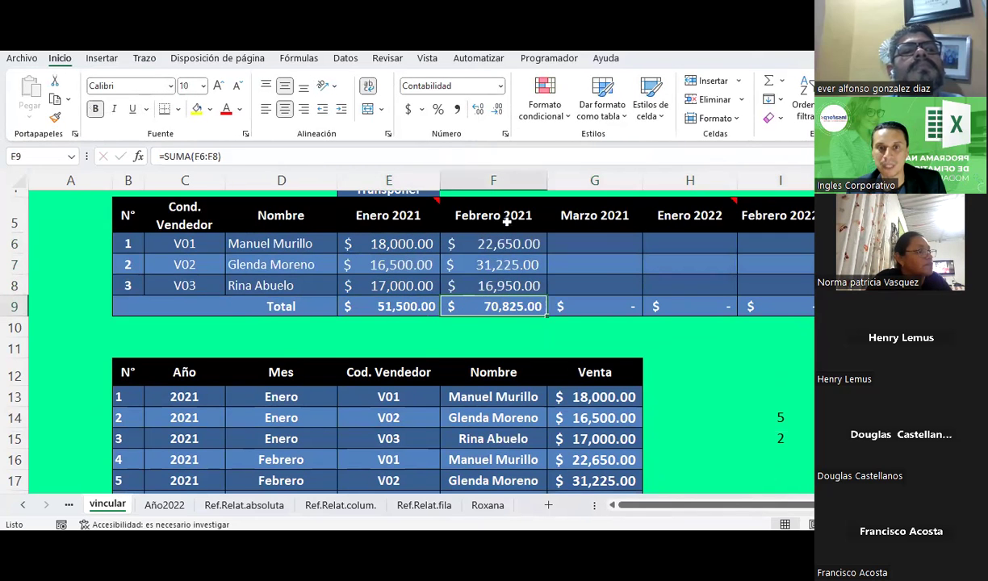
- Copy the Marzo 2022 column toward column K and start typing the heading 'Total x vendedor'
left_click(367, 206)
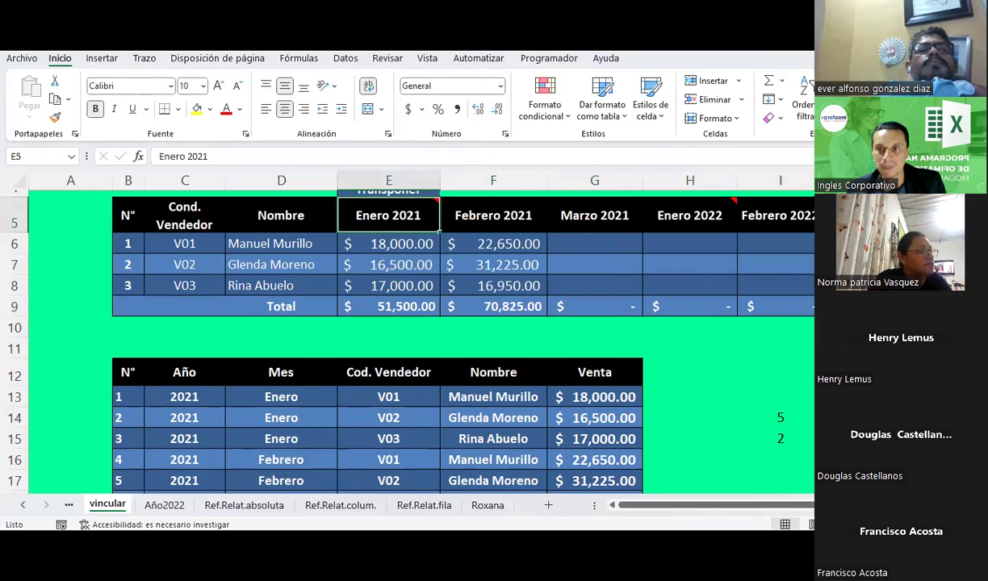
left_click_drag(387, 215, 387, 307)
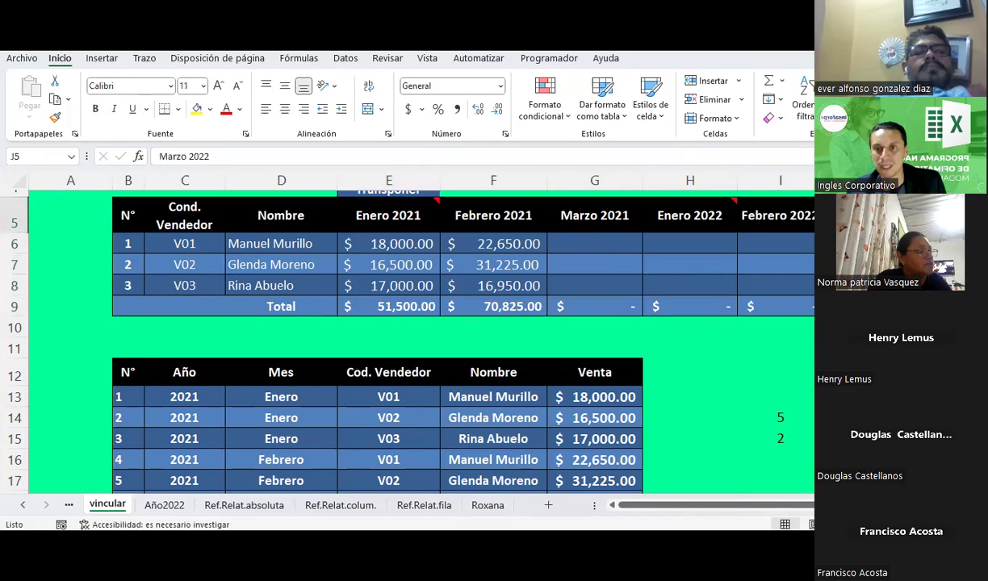
key("ctrl+c")
scroll(529, 229, "right", 3)
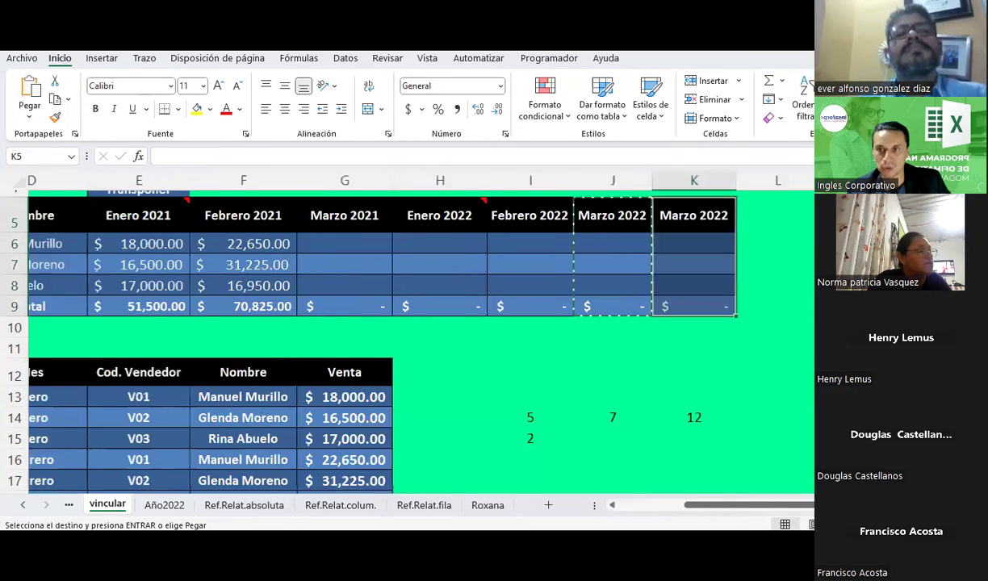
scroll(529, 229, "right", 2)
type("Tot")
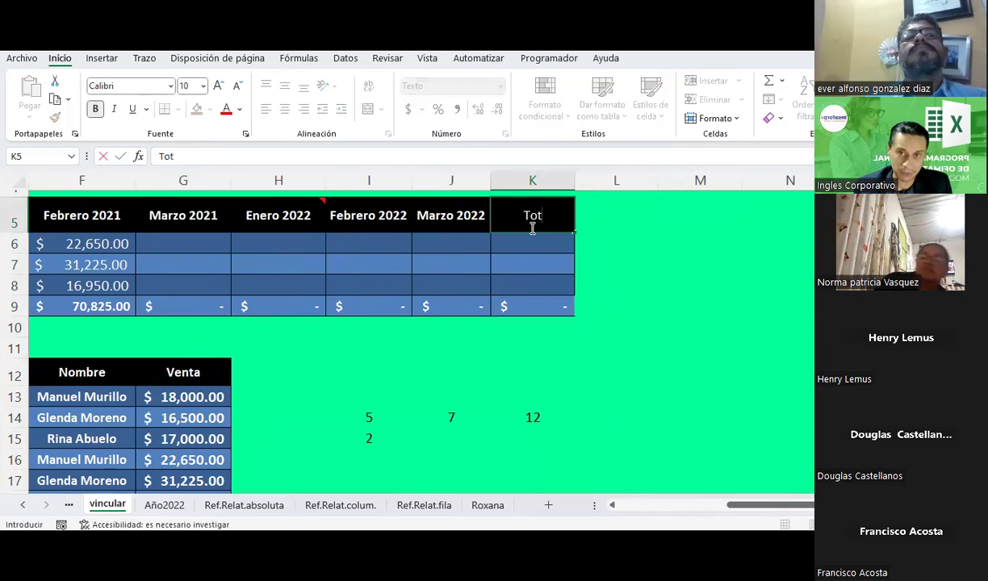
type("al x vendedor")
- Enter the Total x vendedor header and sum the first seller's months in K6
key("Return")
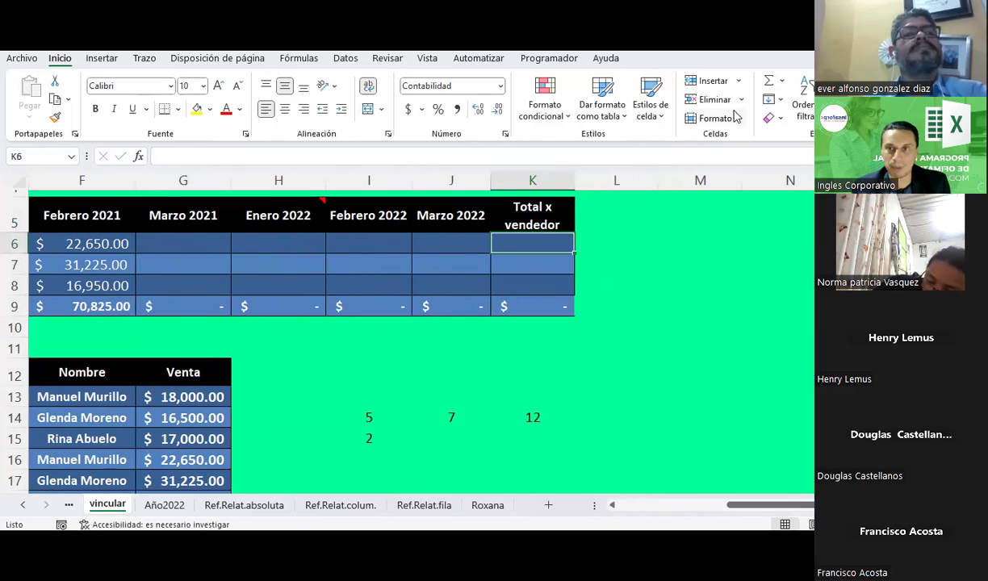
left_click(768, 81)
key("Return")
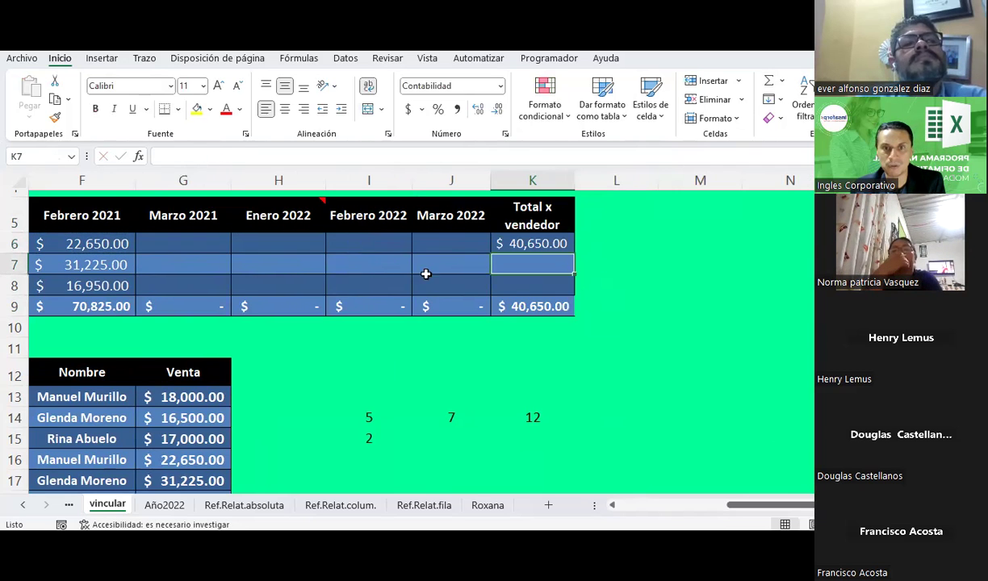
left_click_drag(518, 242, 530, 306)
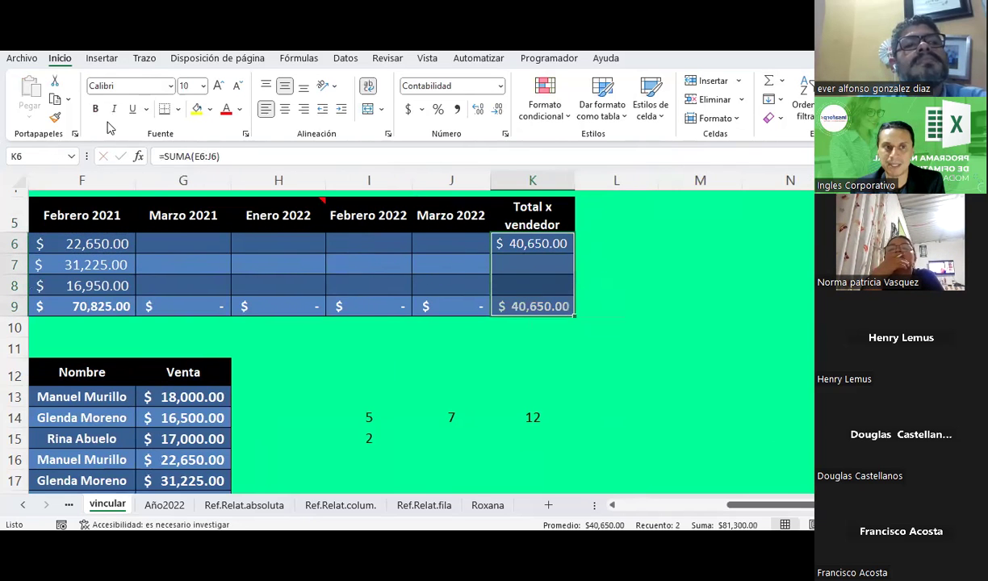
left_click_drag(787, 506, 698, 517)
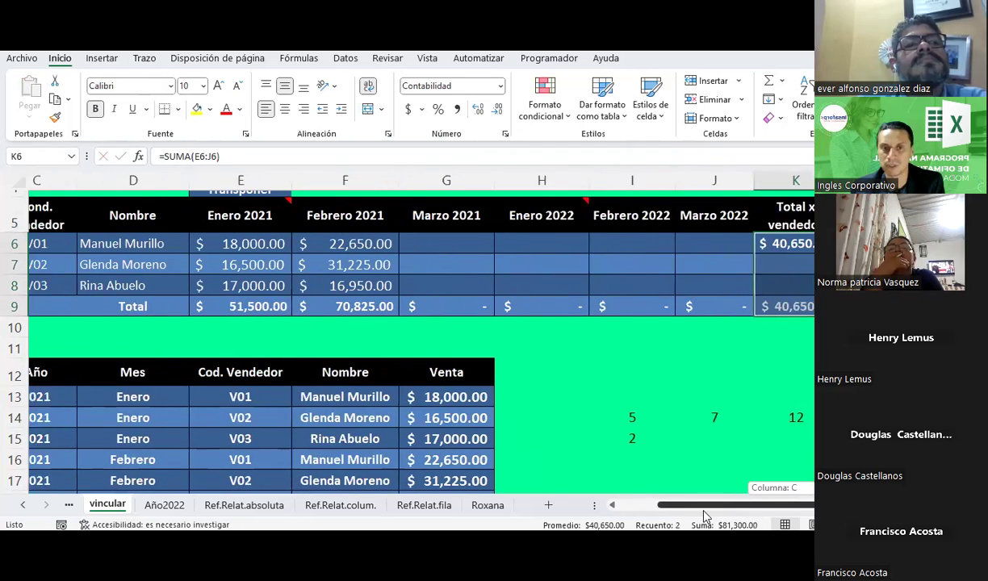
- Link G6 to the March sale in G19 with a +G19 formula
left_click(513, 242)
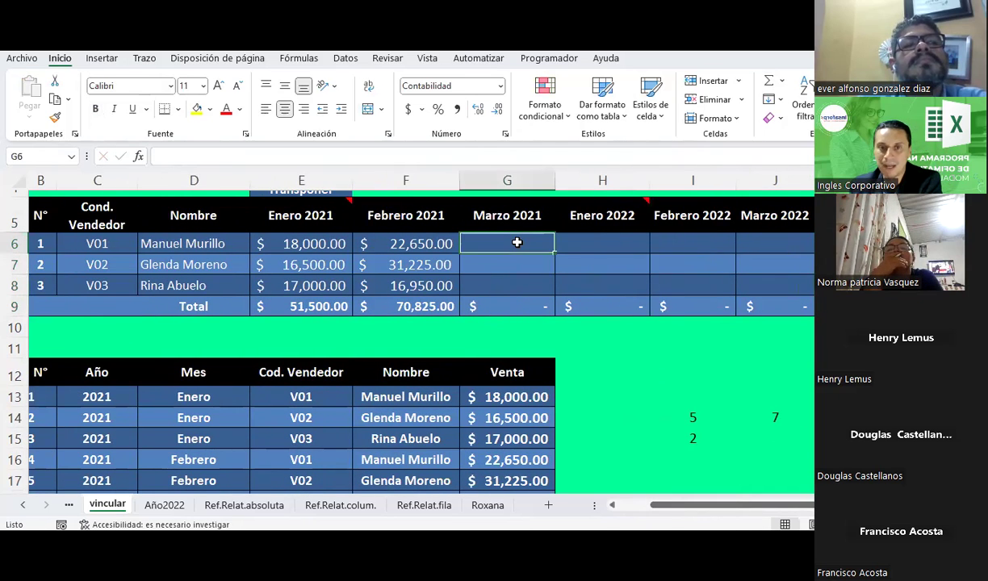
type("+")
scroll(517, 254, "down", 3)
left_click(500, 339)
key("Return")
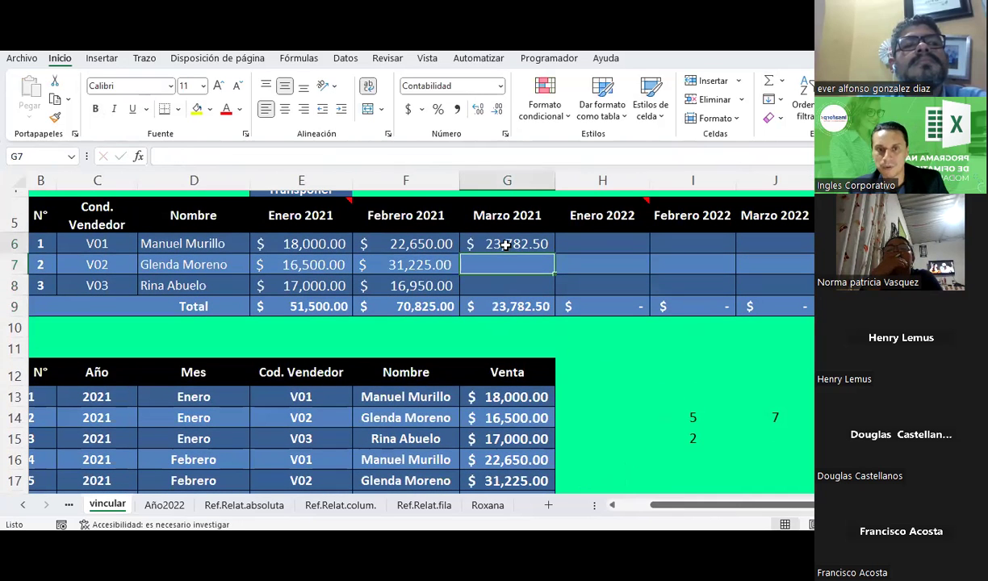
- Copy the G6 link into G7:G8, then check the formula behind E7
left_click(507, 243)
key("ctrl+c")
left_click_drag(507, 267, 507, 279)
right_click(507, 278)
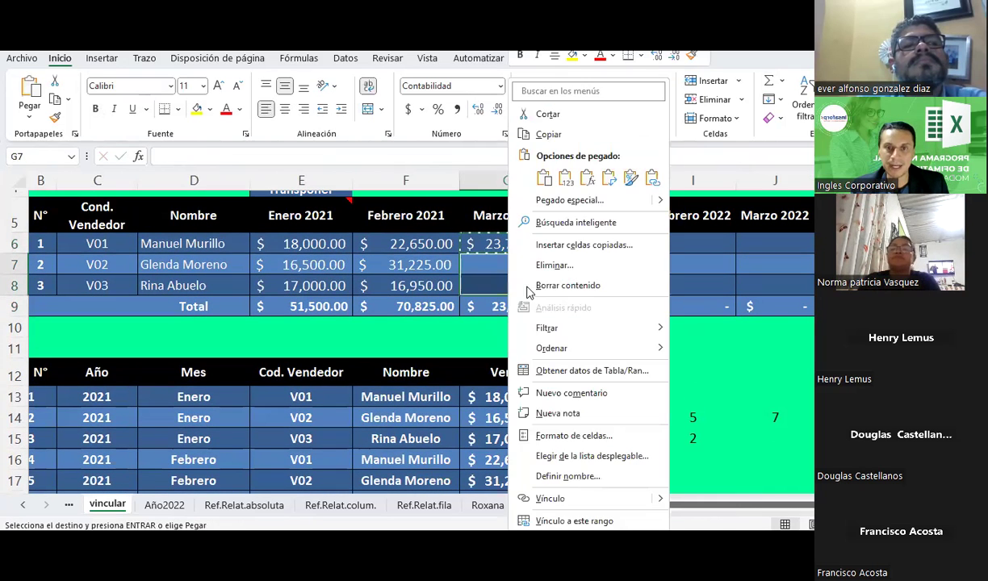
left_click(562, 179)
key("Escape")
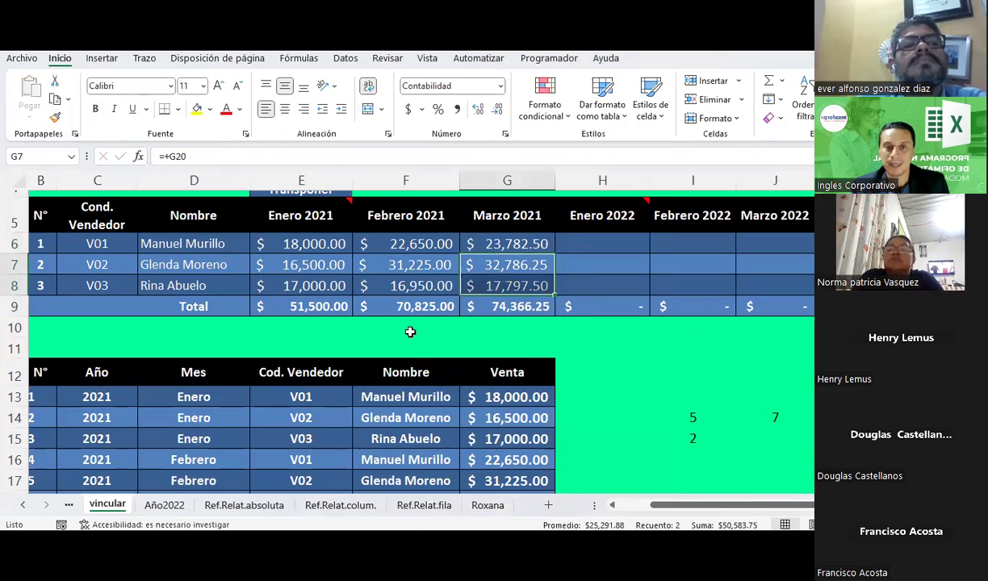
left_click(315, 271)
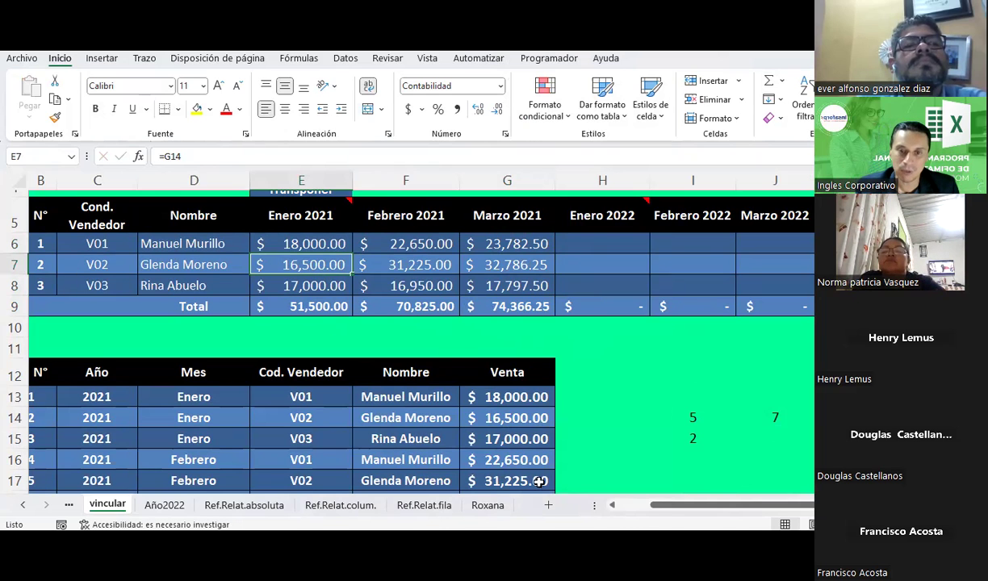
left_click(633, 505)
scroll(569, 343, "up", 2)
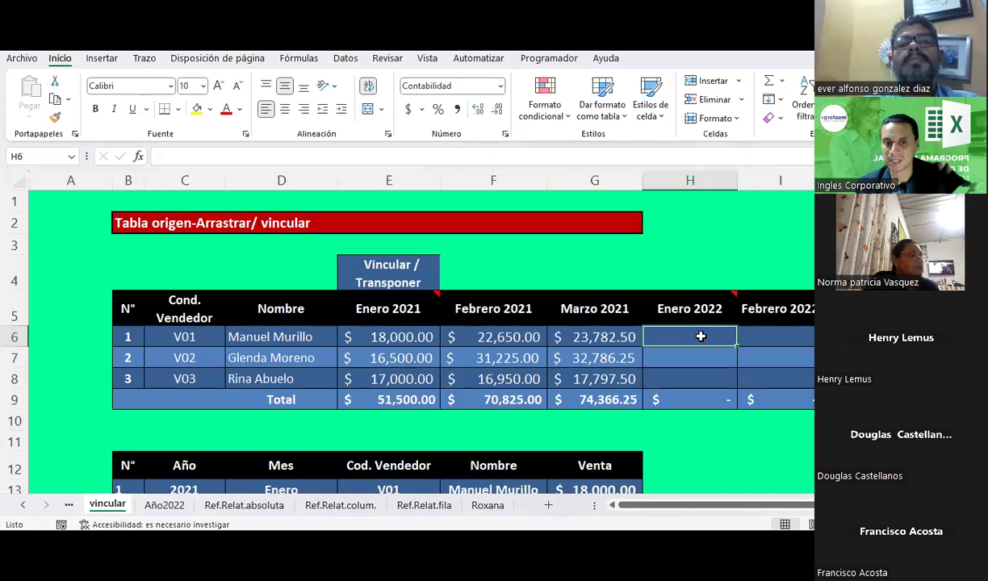
scroll(483, 348, "down", 2)
scroll(483, 348, "down", 2)
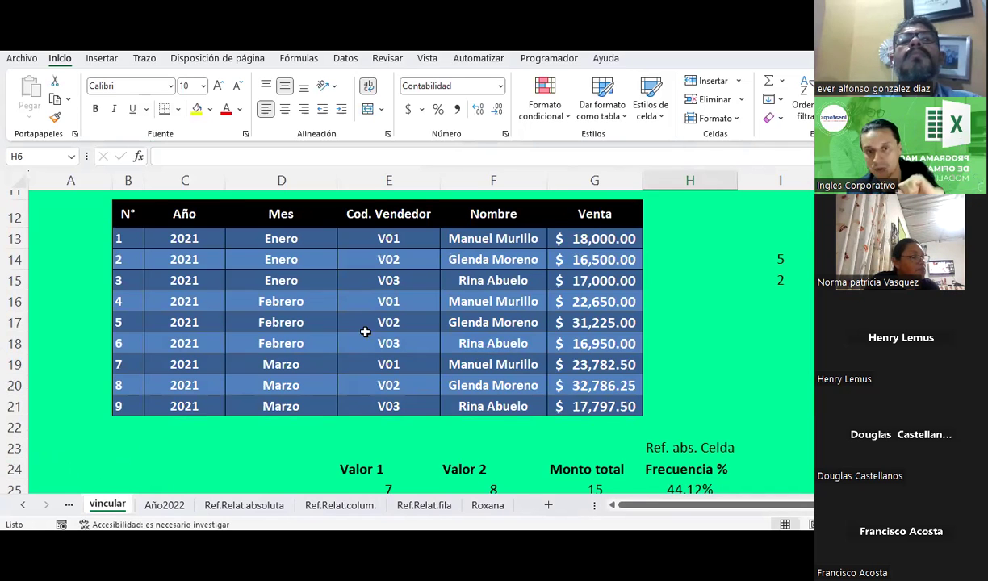
scroll(366, 303, "up", 4)
mouse_move(365, 288)
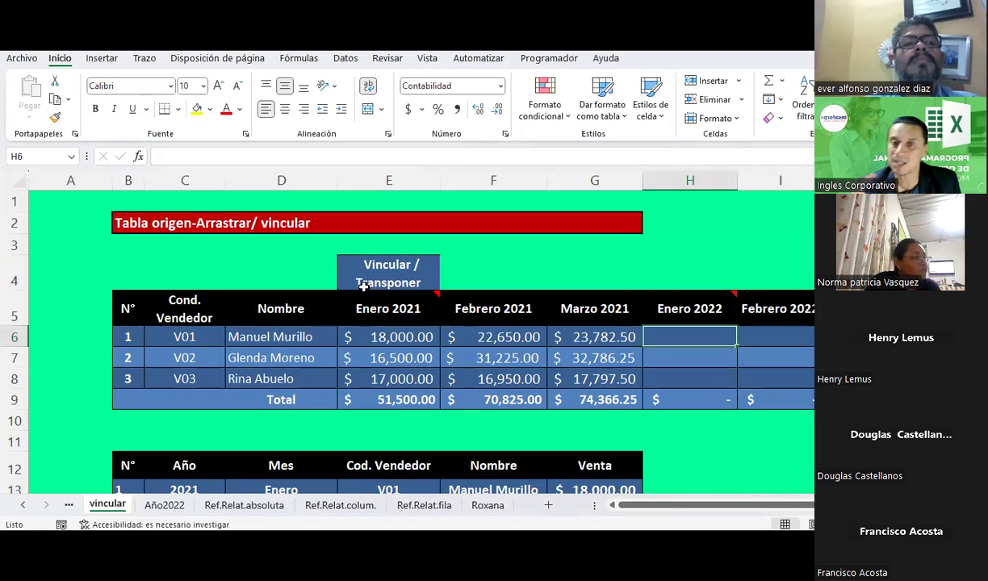
left_click(164, 506)
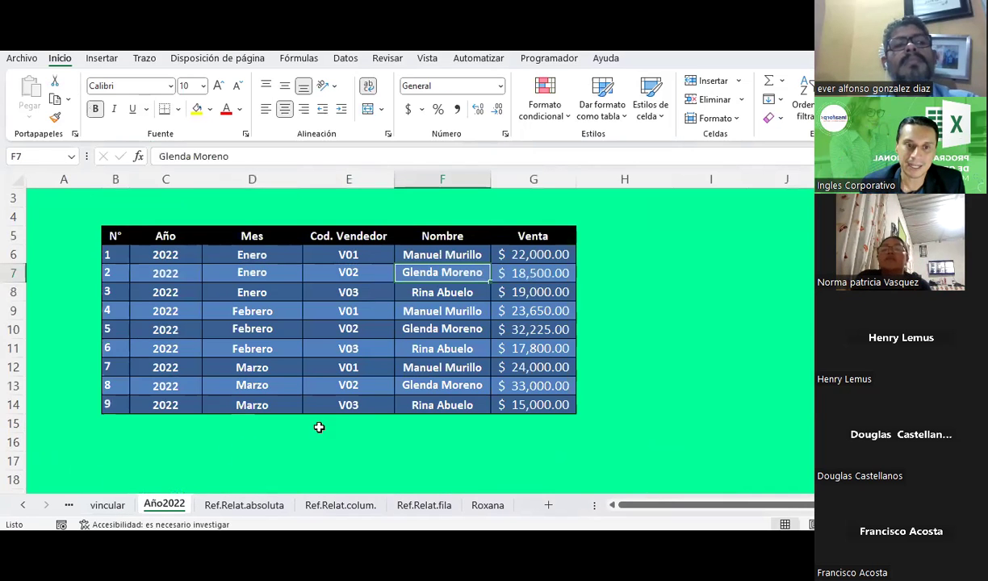
left_click(109, 505)
left_click_drag(182, 337, 315, 399)
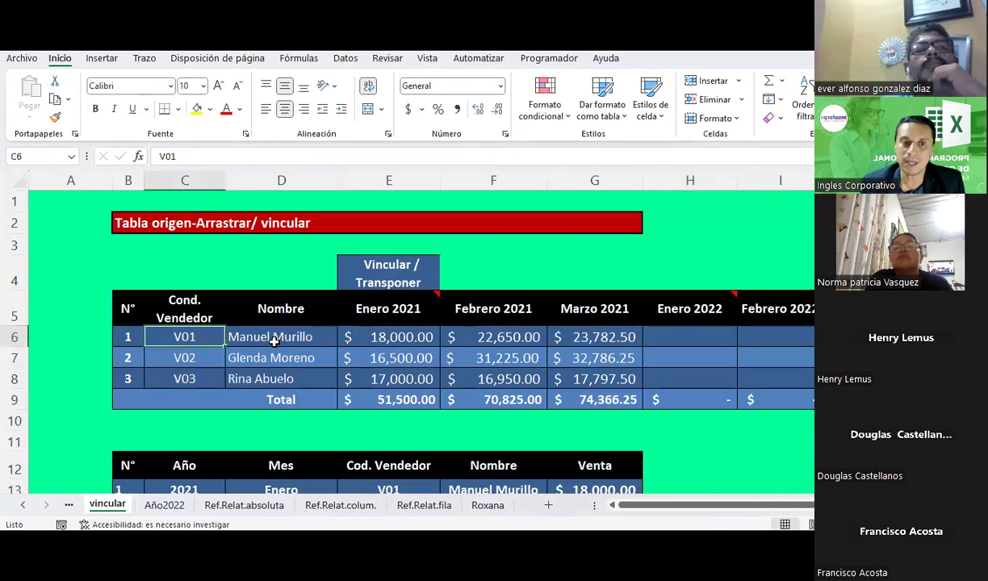
left_click(266, 336)
left_click(210, 345)
left_click(242, 357)
left_click(242, 378)
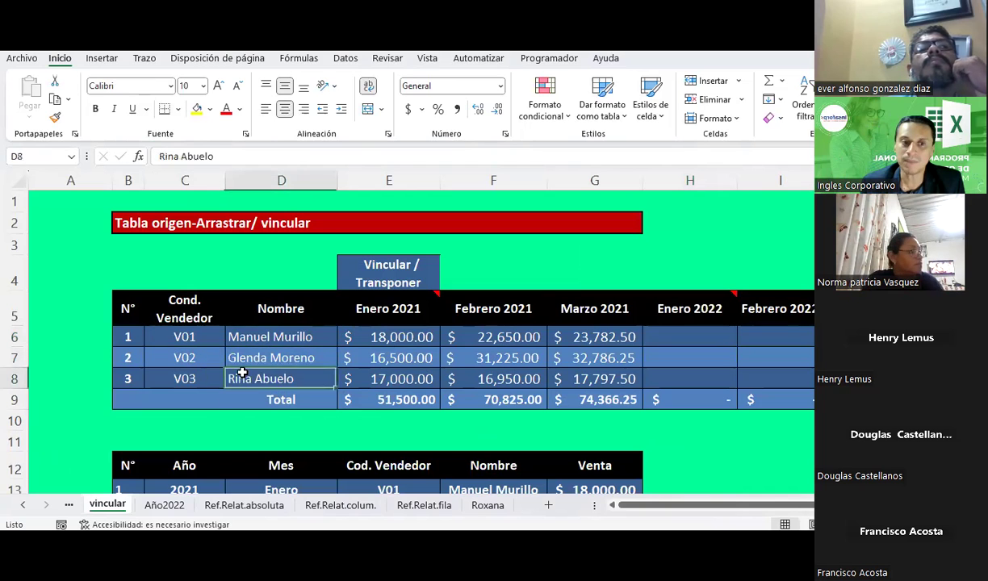
left_click(164, 505)
left_click_drag(343, 255, 342, 404)
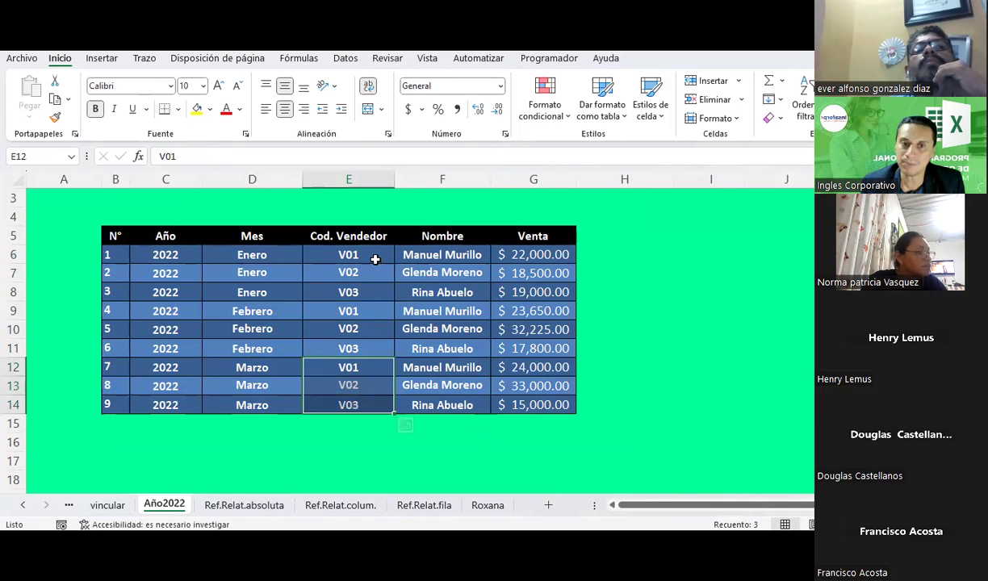
left_click(435, 254)
left_click(356, 254)
left_click(436, 250)
left_click(108, 505)
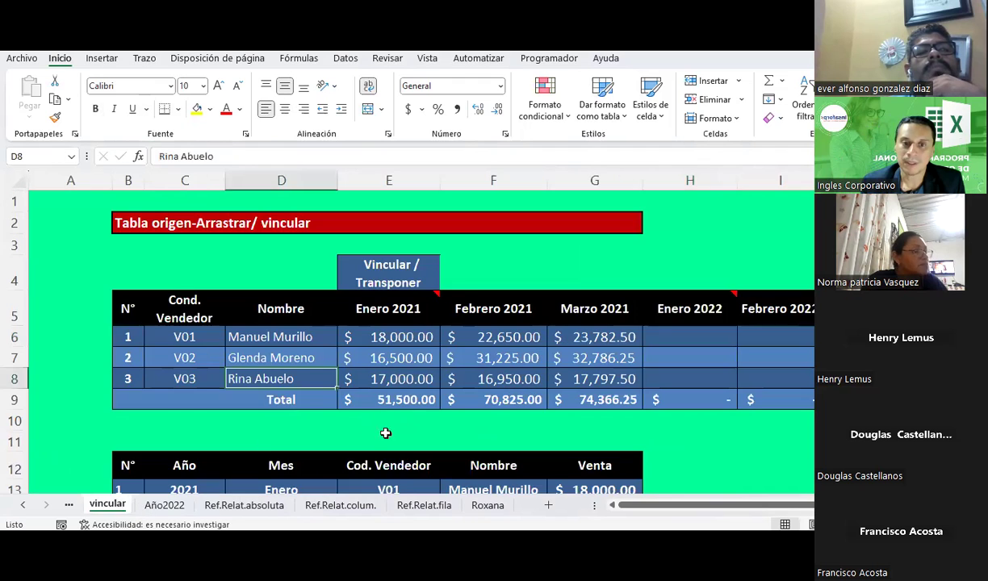
scroll(384, 393, "down", 2)
left_click(461, 366)
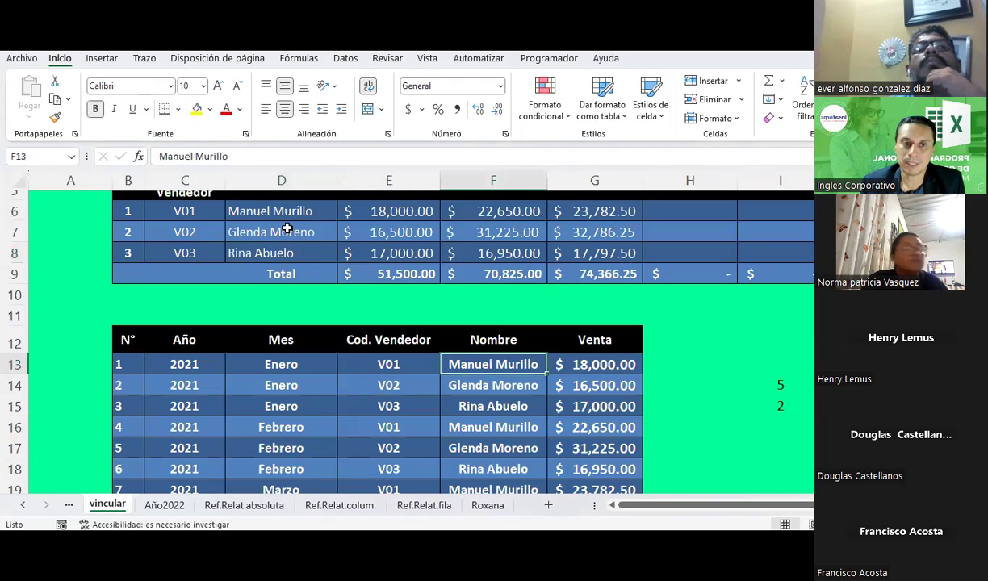
scroll(286, 229, "up", 1)
left_click(699, 274)
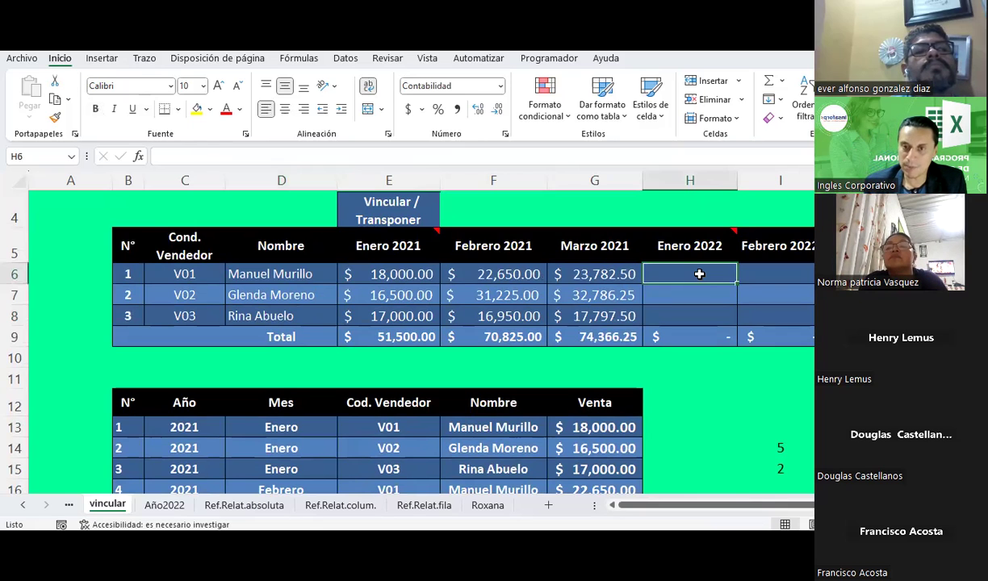
- Link H6 to V01's January 2022 sale with =Año2022!G6
type("=")
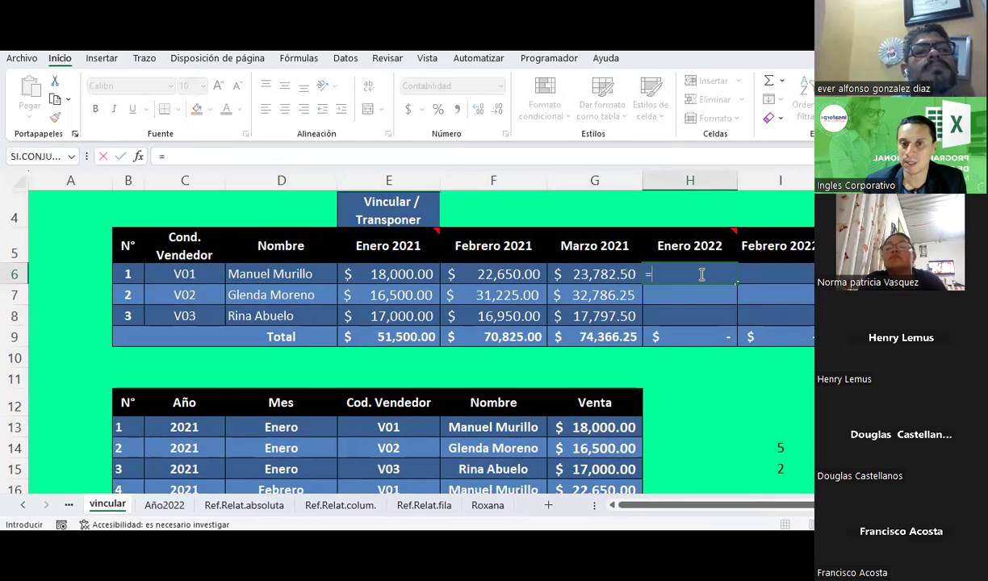
left_click(183, 507)
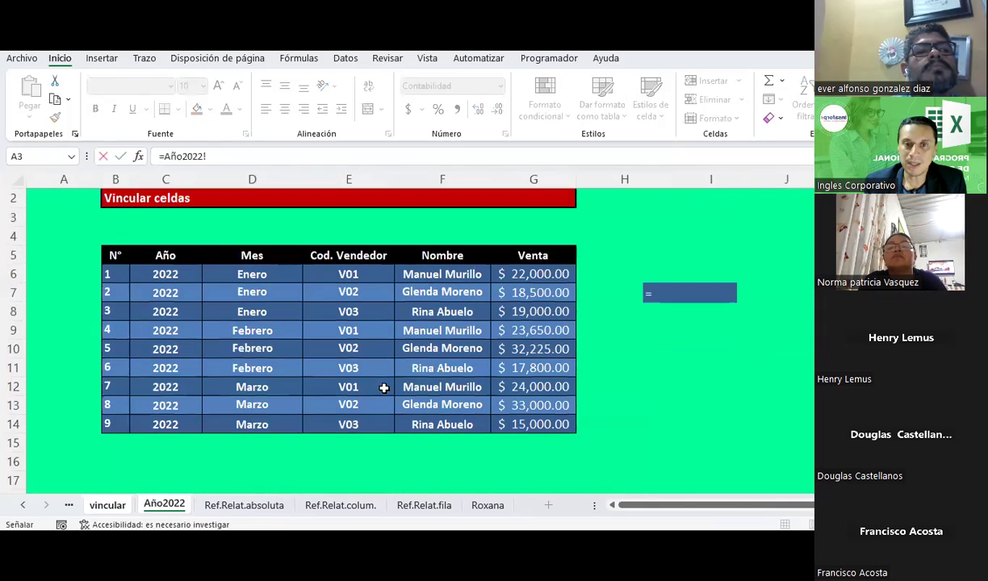
left_click(529, 294)
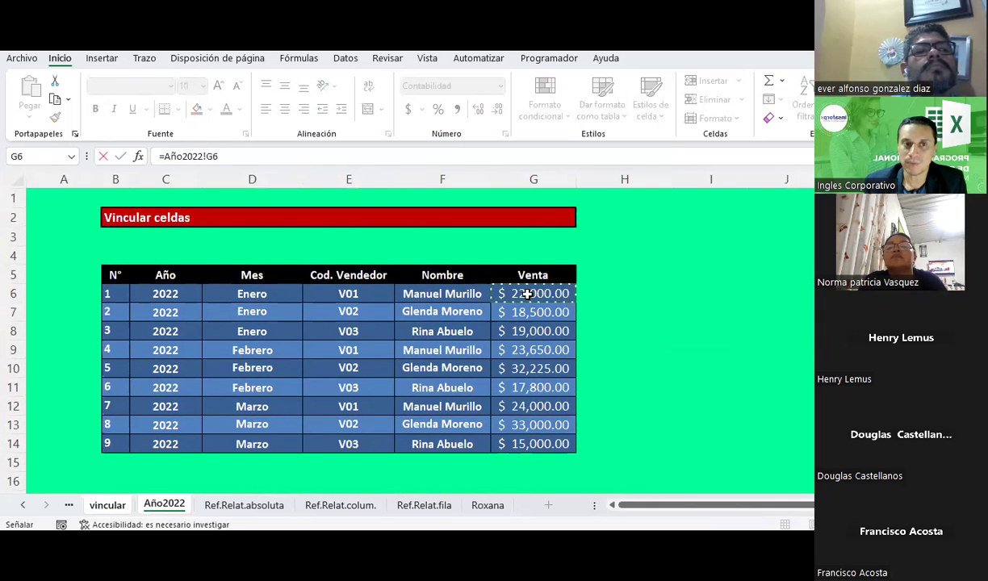
key("Return")
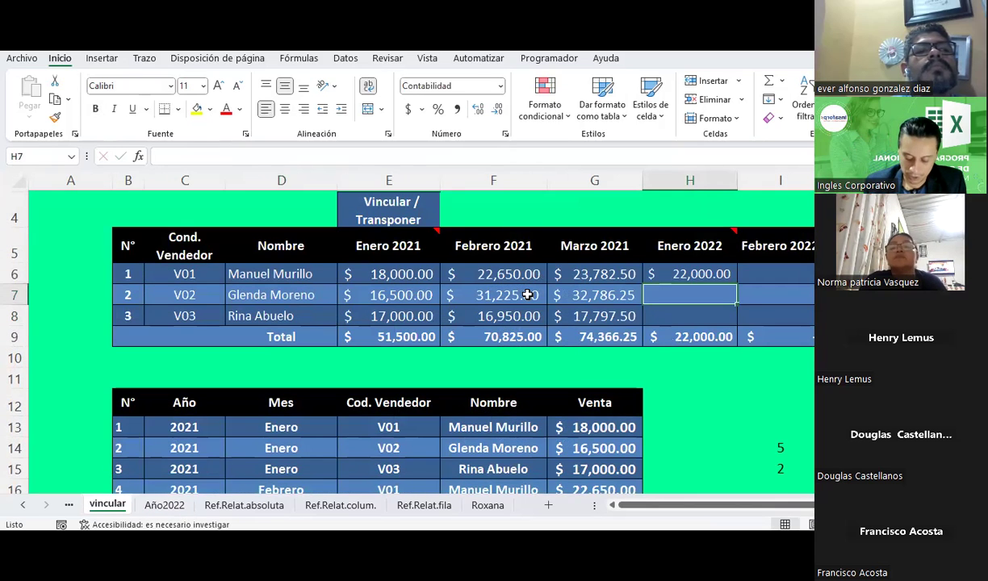
- Link H7 to V02's January 2022 sale with =Año2022!G7 and review its reference
type("=")
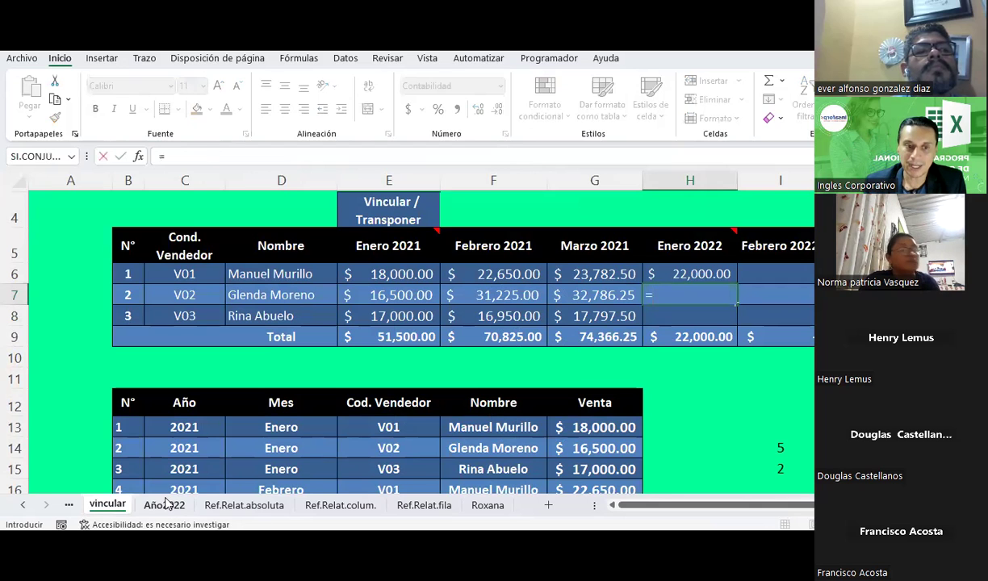
left_click(164, 504)
left_click(535, 311)
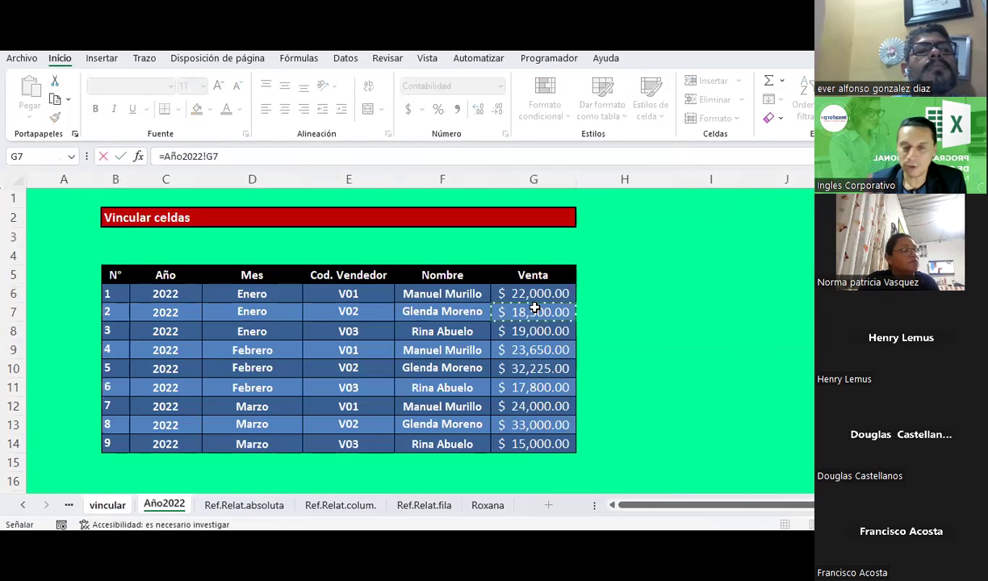
key("Return")
key("Up")
key("F2")
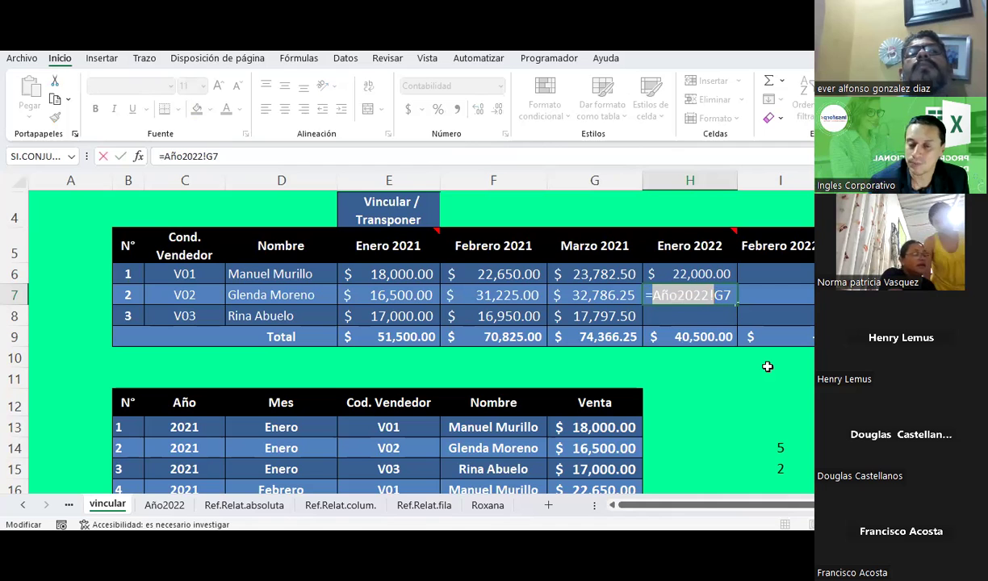
left_click(714, 295)
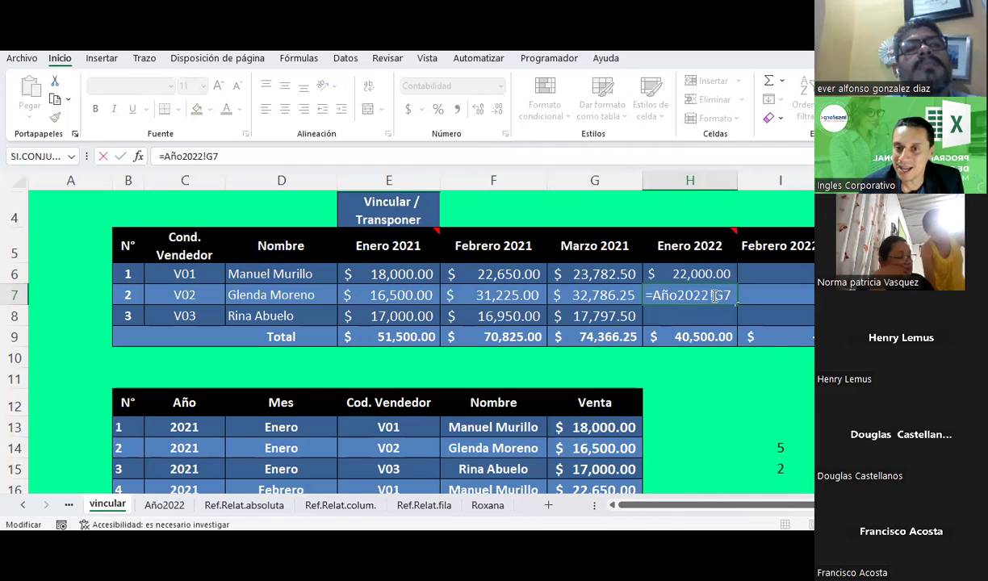
left_click_drag(714, 295, 732, 296)
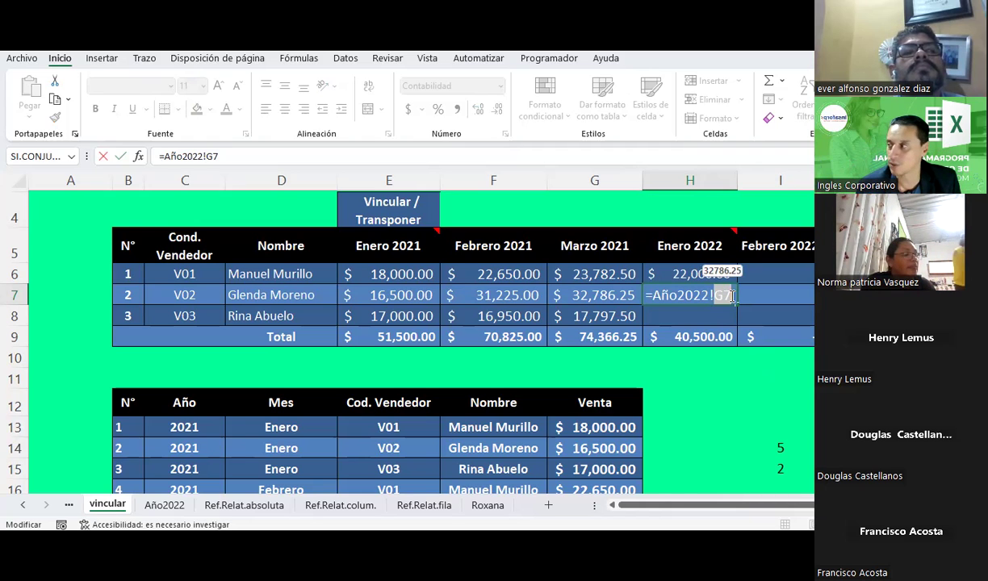
key("ctrl+Return")
- Copy the H7 link formula into H8 for the third seller
key("ctrl+c")
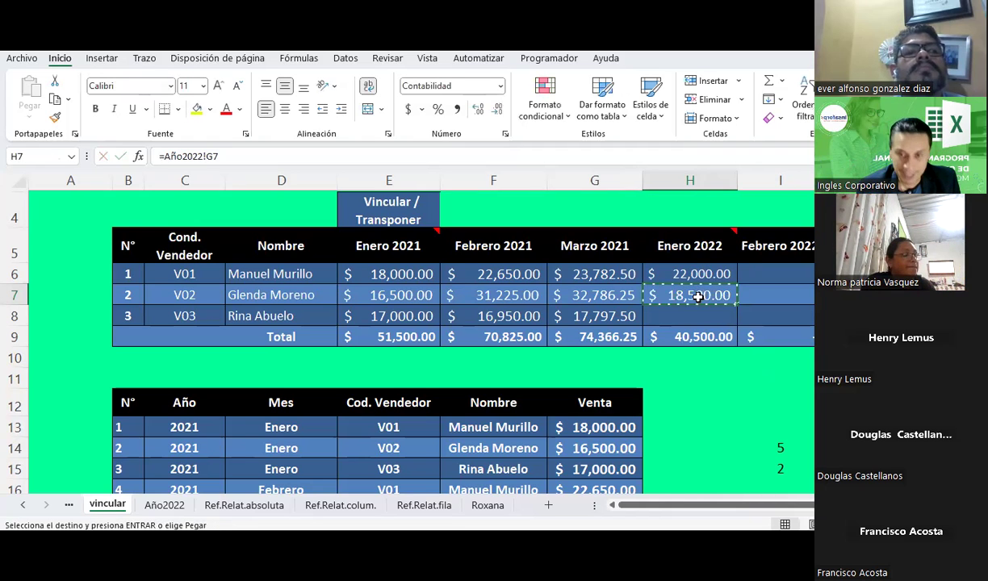
left_click(690, 316)
right_click(690, 317)
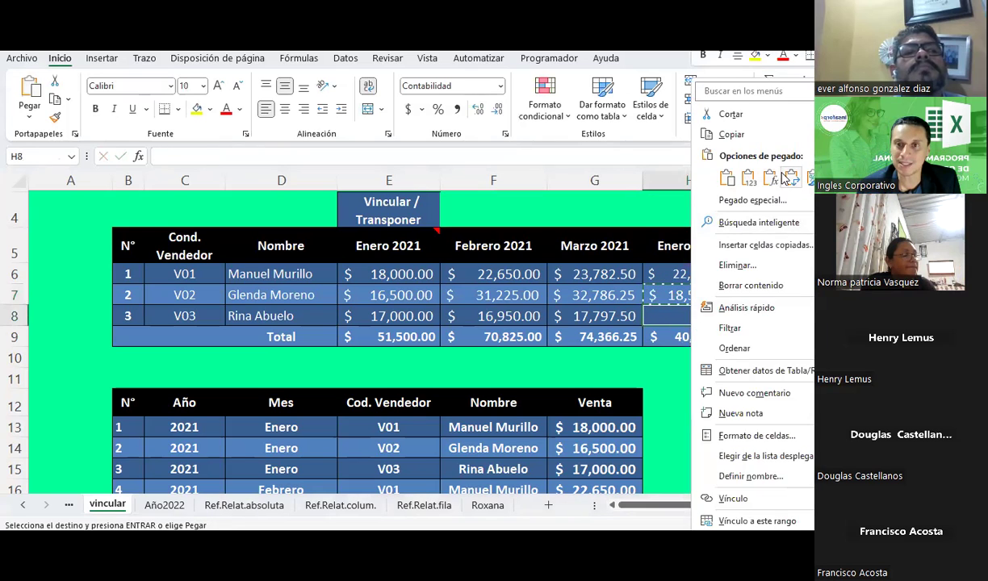
left_click(727, 177)
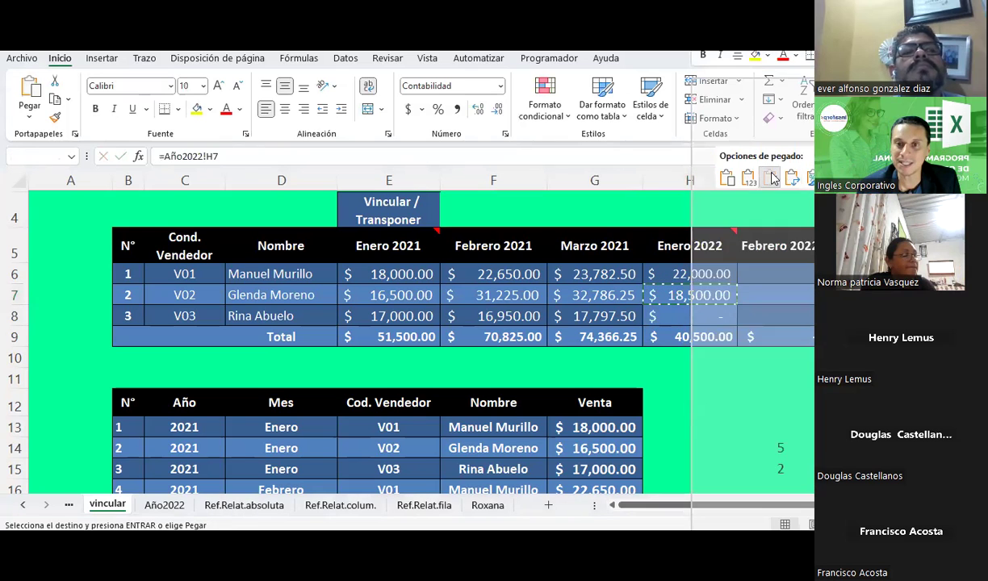
key("Escape")
left_click(771, 276)
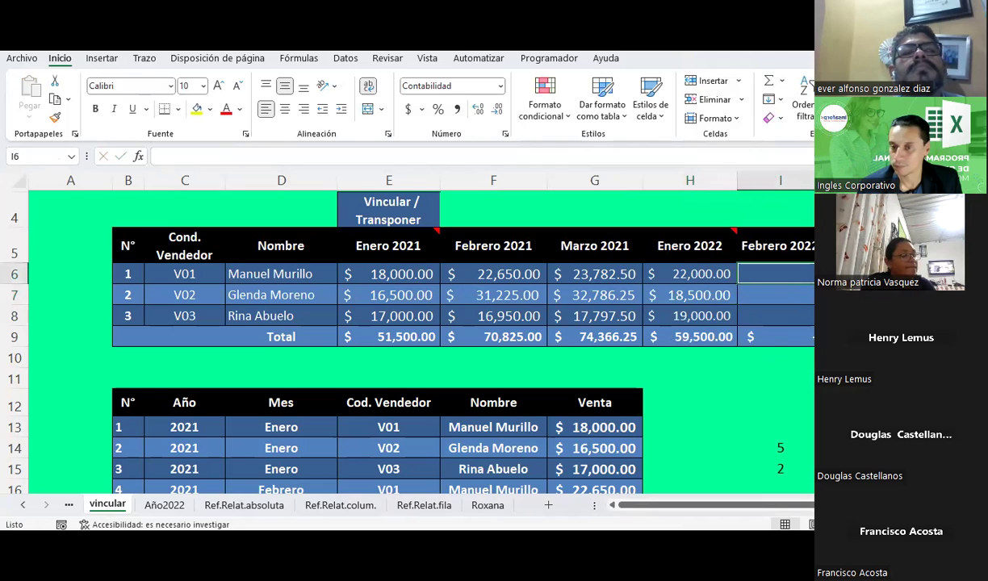
- Copy the K6 row total formula, then dismiss the paste options
scroll(420, 339, "right", 1)
left_click(807, 274)
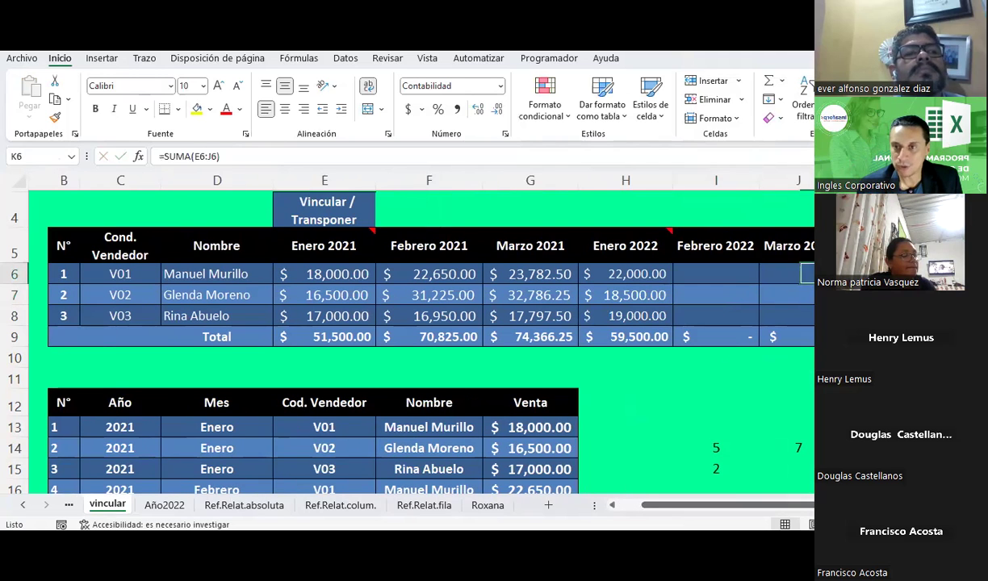
key("ctrl+c")
right_click(803, 294)
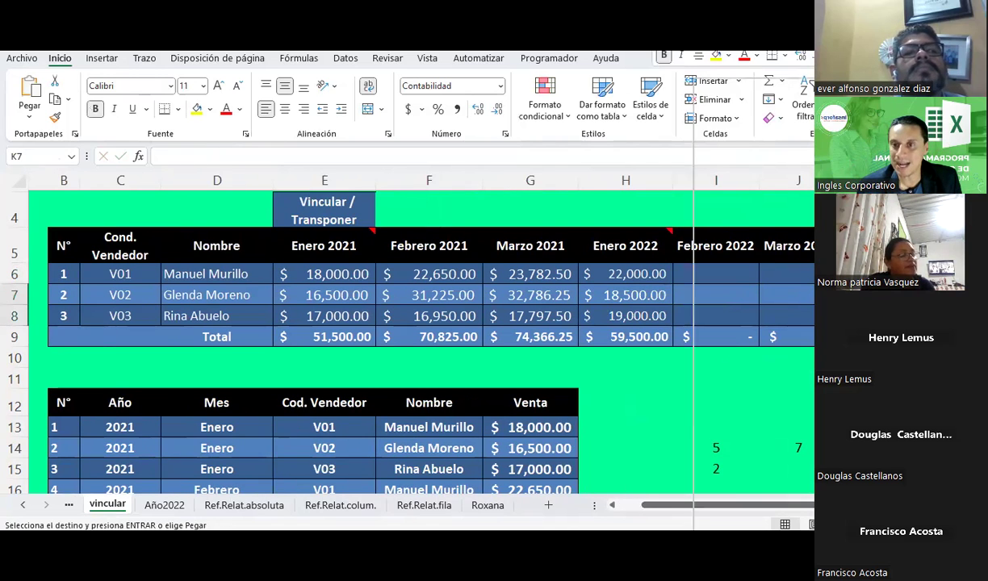
left_click(759, 223)
- Link I6 to =Año2022!G9 and J6 to =Año2022!G12 for seller V01
left_click(715, 279)
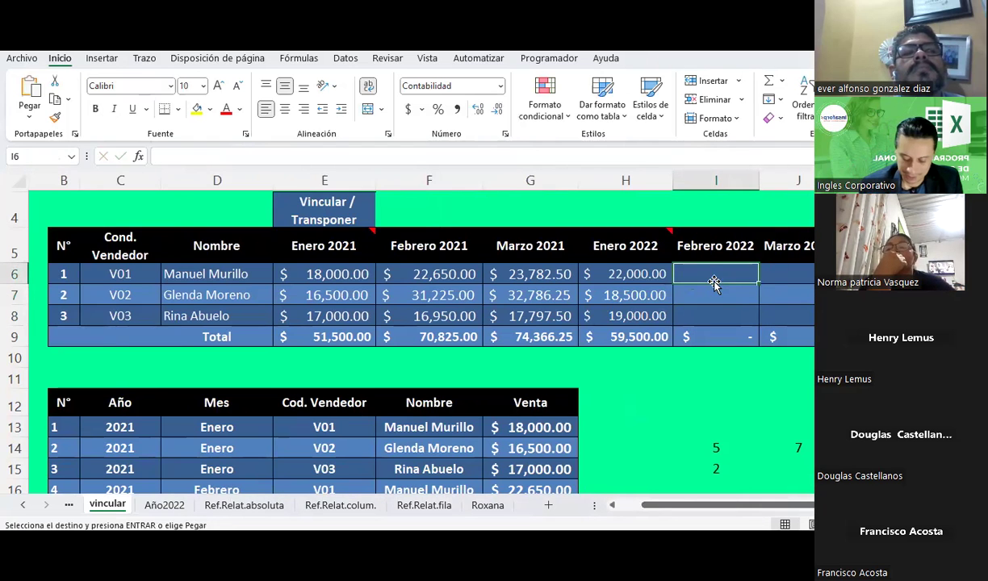
type("=")
left_click(164, 506)
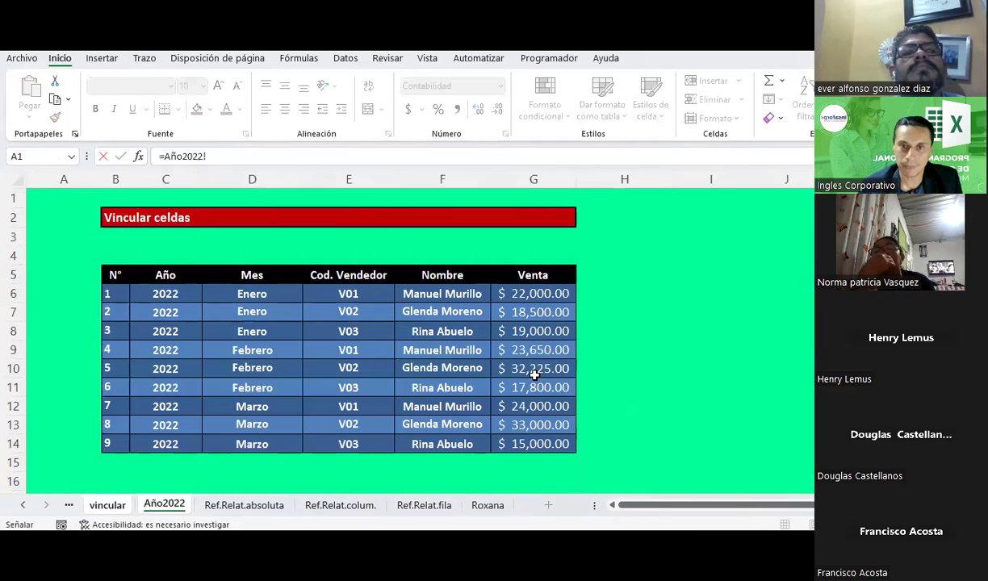
left_click(538, 347)
key("Return")
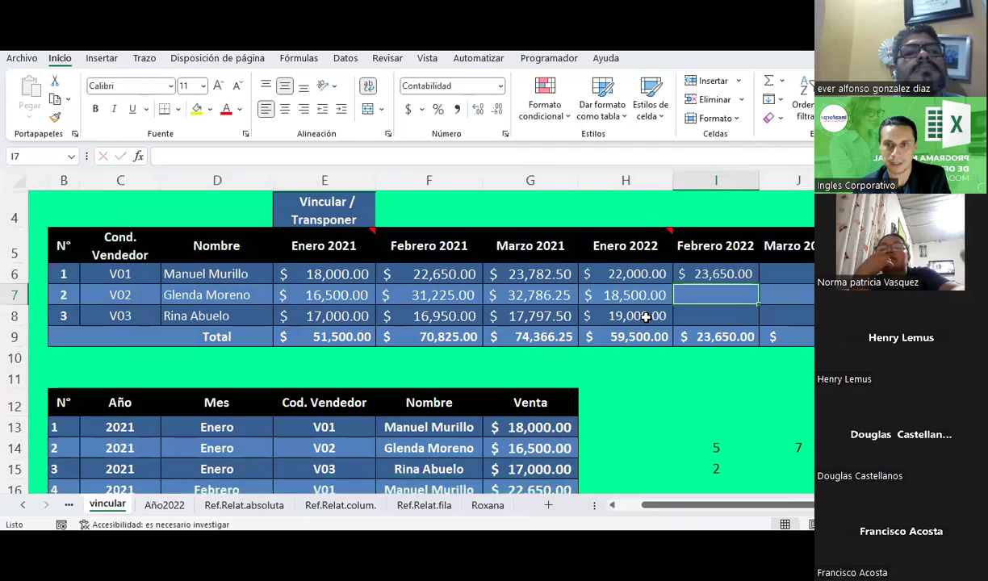
left_click(773, 269)
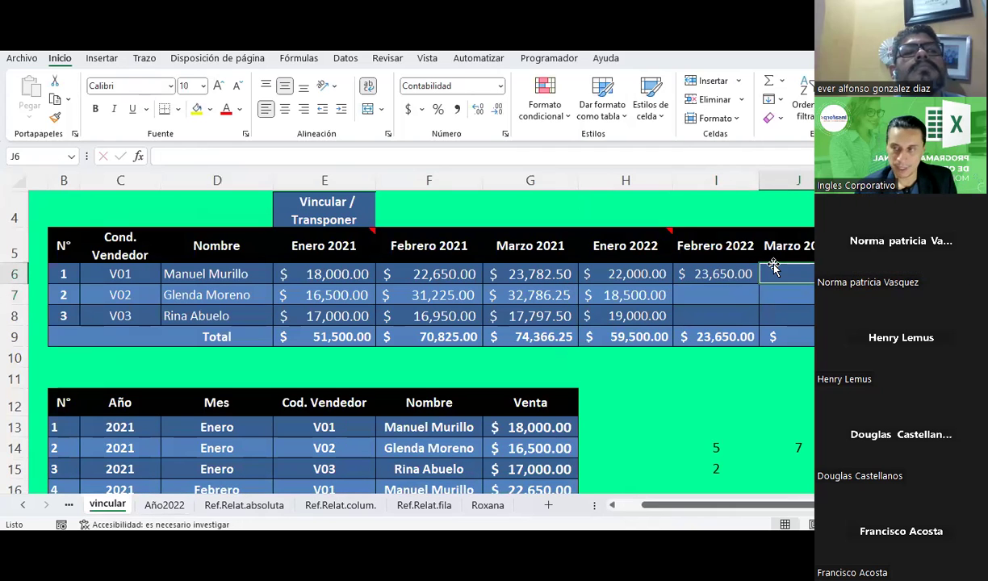
type("=")
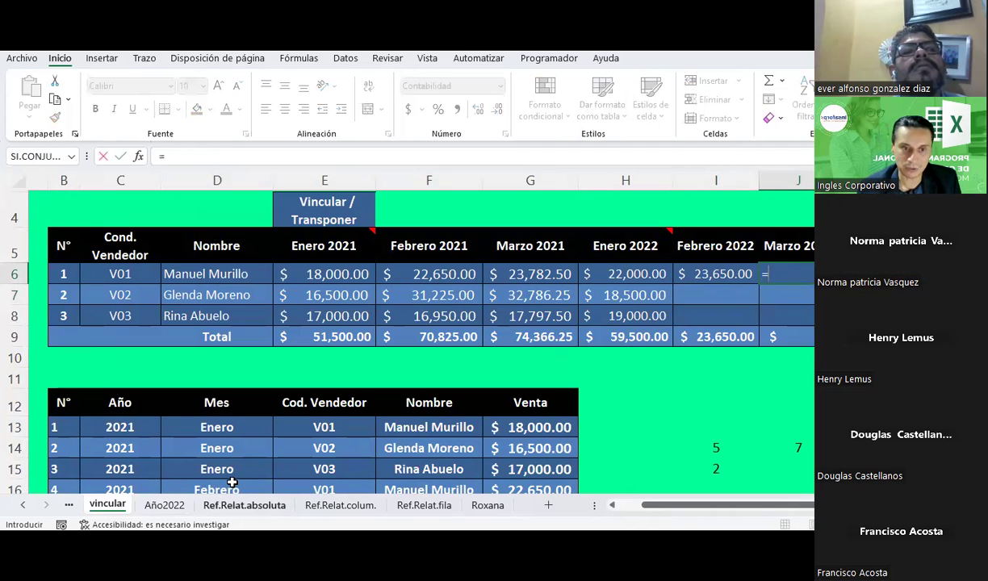
left_click(164, 505)
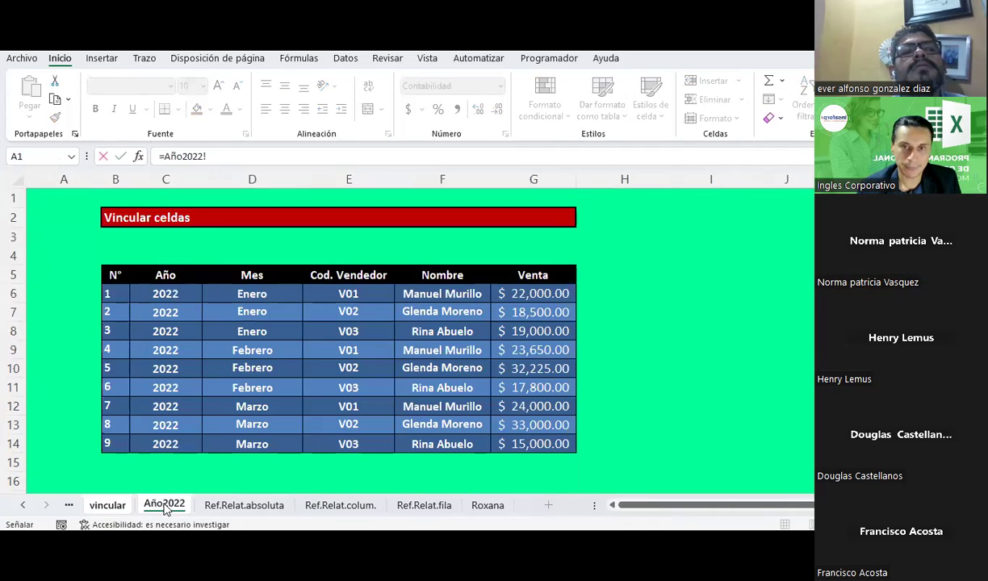
left_click(532, 404)
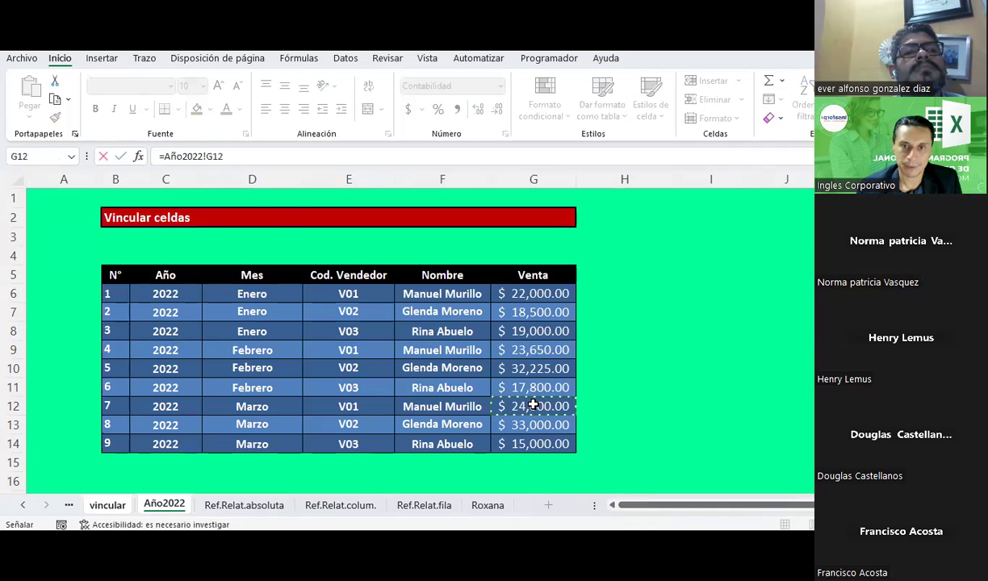
key("Return")
- Copy the I6:J6 links into I7:J8 for the other two sellers
left_click_drag(719, 276, 786, 274)
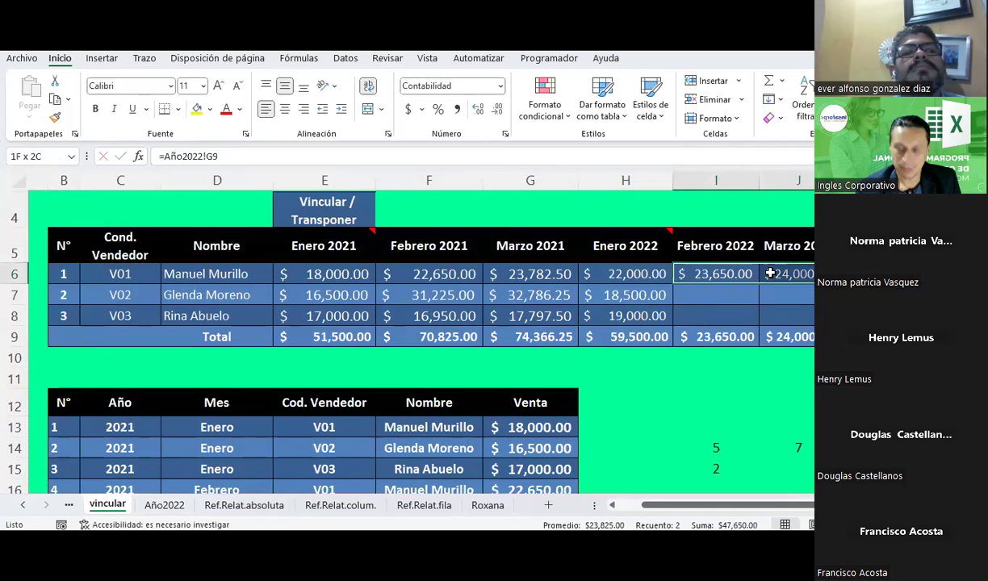
key("ctrl+c")
left_click_drag(730, 294, 775, 308)
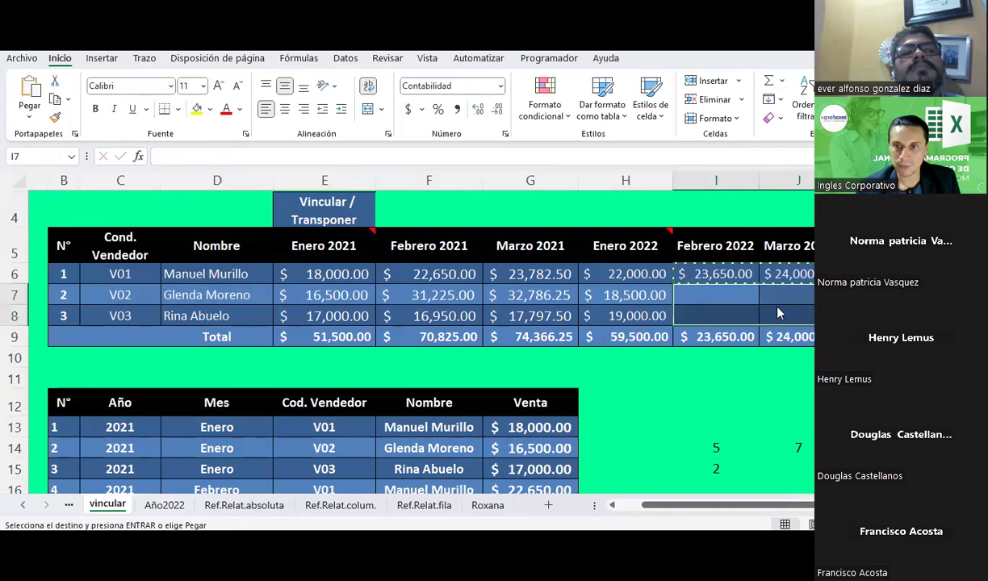
right_click(776, 312)
left_click(810, 178)
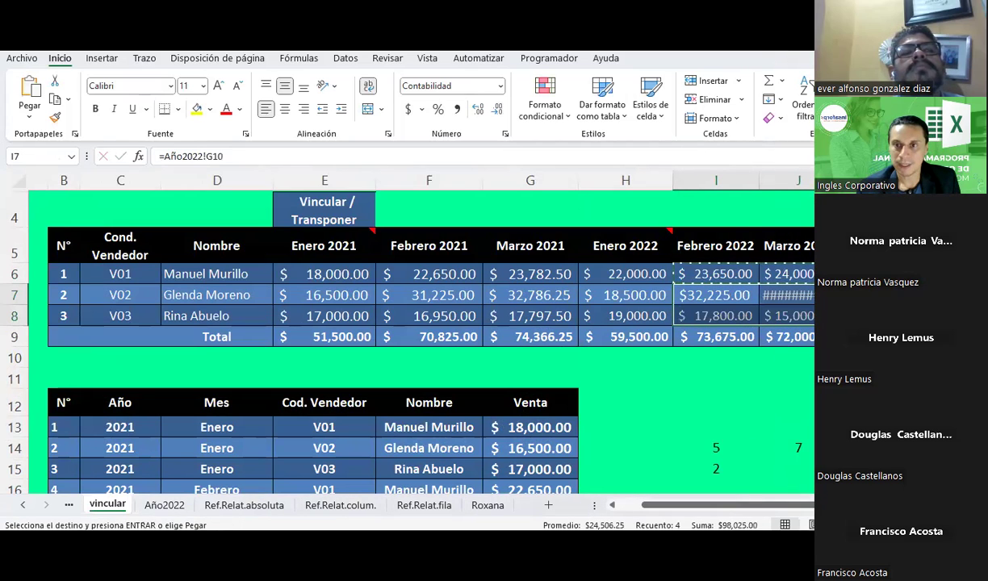
left_click(786, 294)
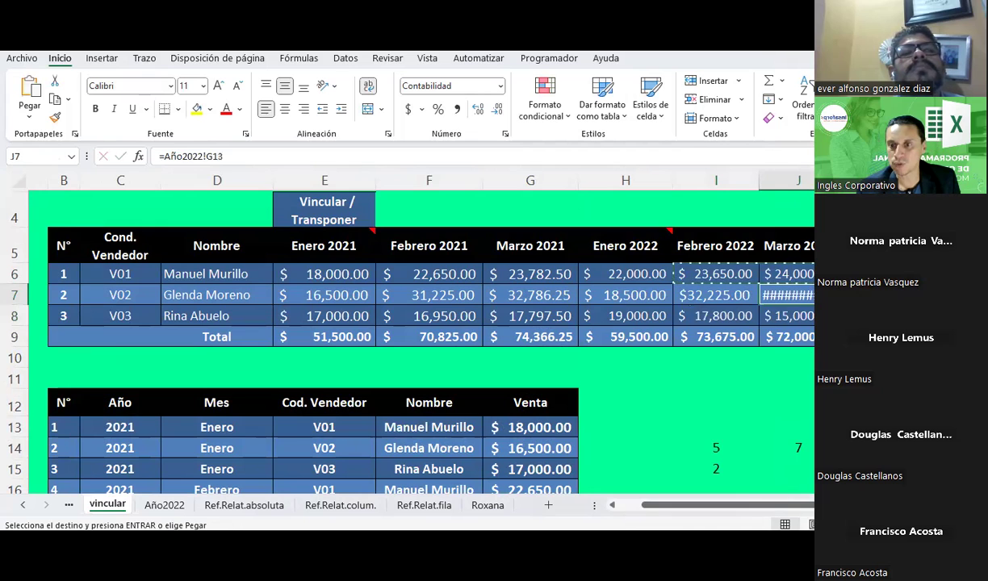
- Autofit column J and the Total x vendedor column K to their contents
scroll(708, 344, "right", 3)
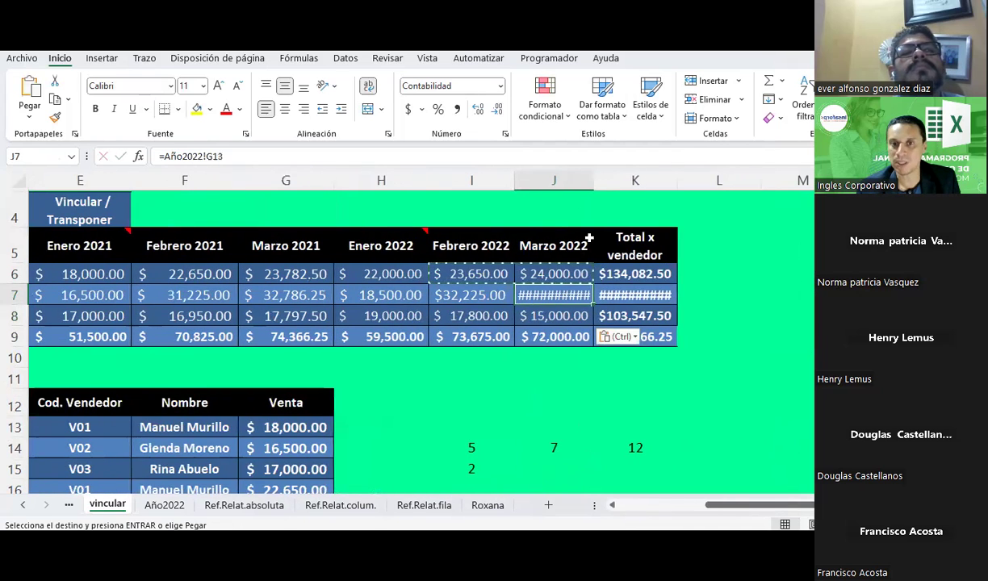
double_click(595, 183)
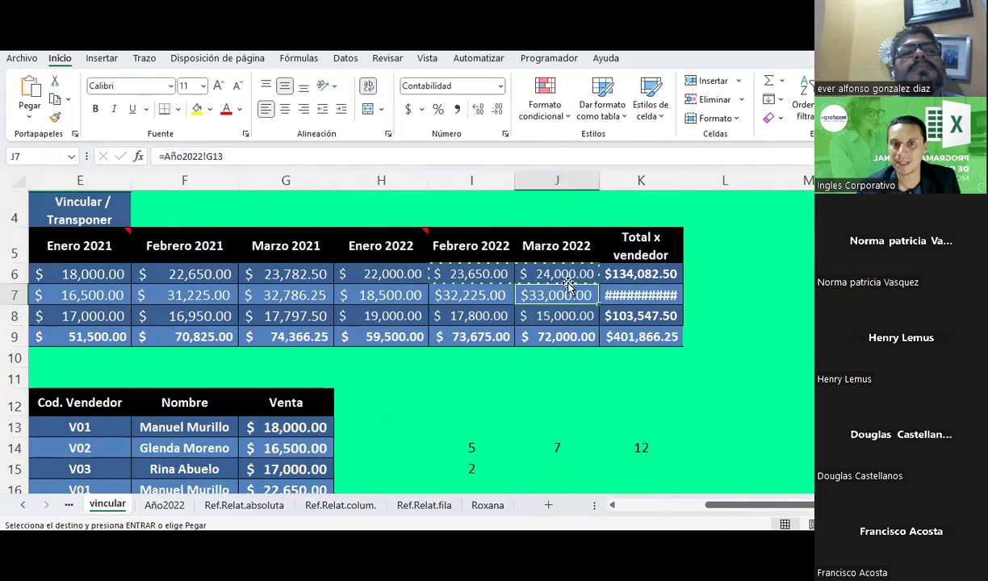
double_click(687, 184)
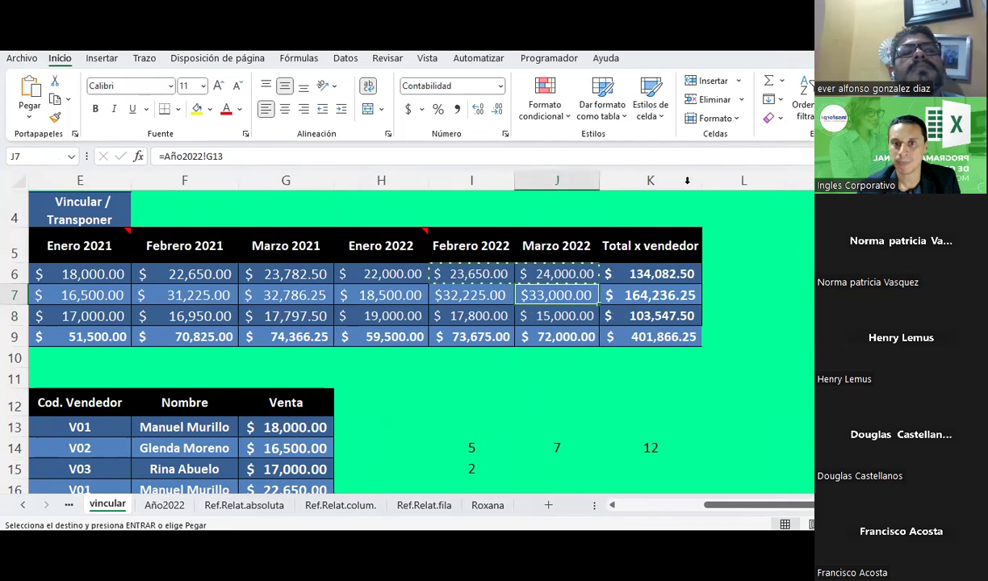
left_click(781, 365)
left_click_drag(758, 505, 682, 518)
- Change V01's Enero 2021 sale in G13 to 19,375
scroll(597, 396, "down", 1)
left_click(557, 364)
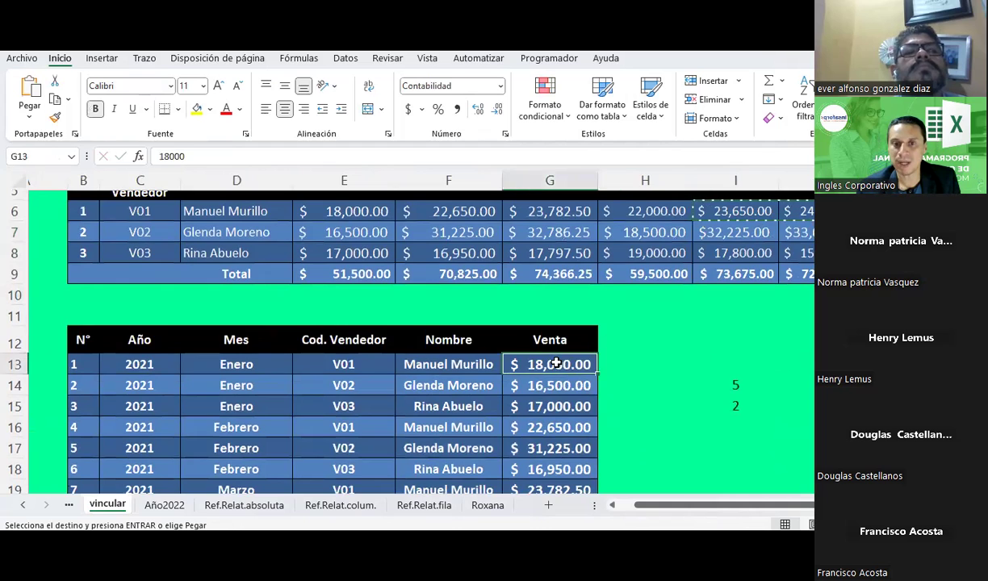
scroll(556, 364, "up", 1)
key("Escape")
type("19,375")
key("Return")
- Compare the E6 and E7 links with source sales G13, G14 and G16, then show Año2022
left_click(357, 276)
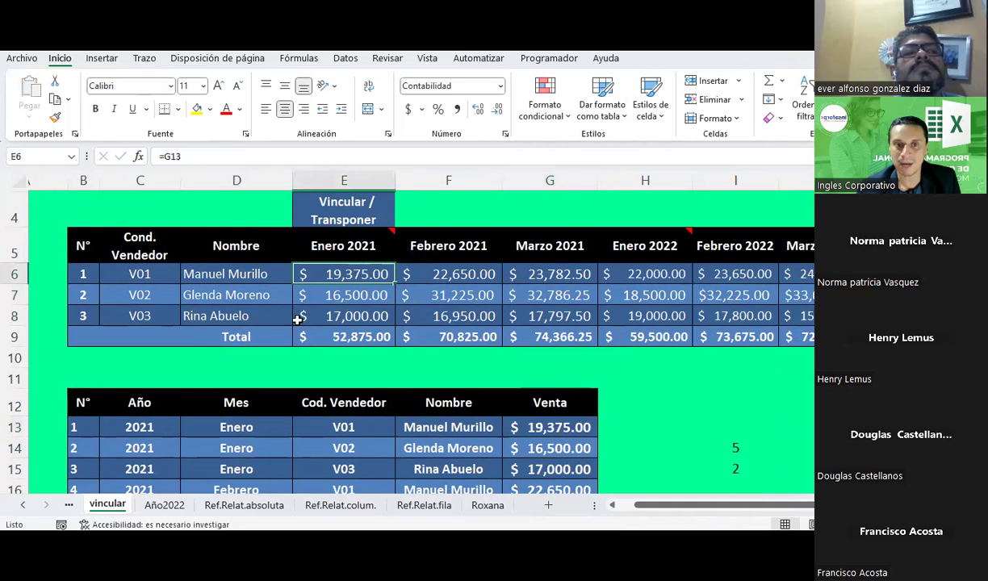
left_click(346, 295)
key("Up")
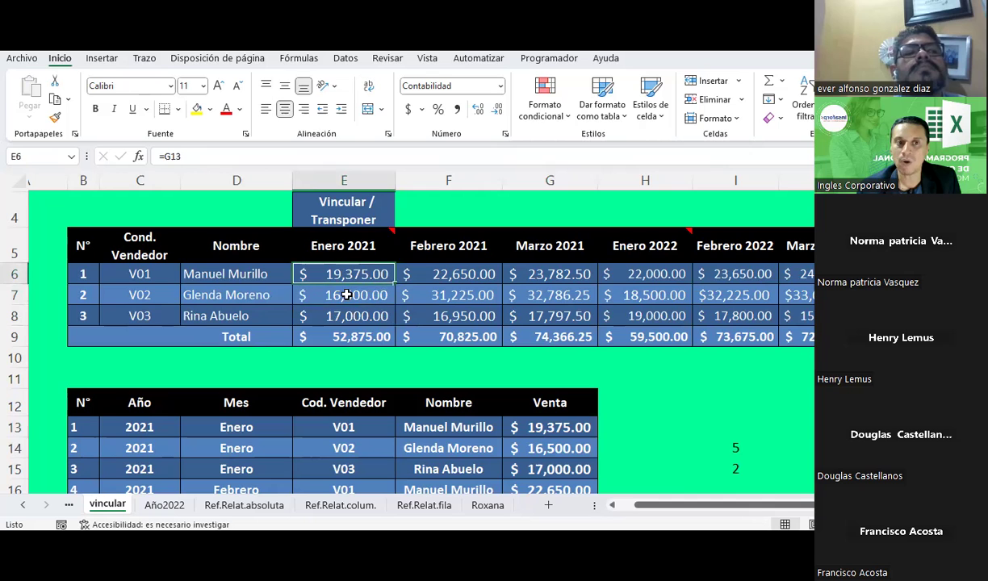
left_click(346, 295)
key("Up")
left_click(523, 426)
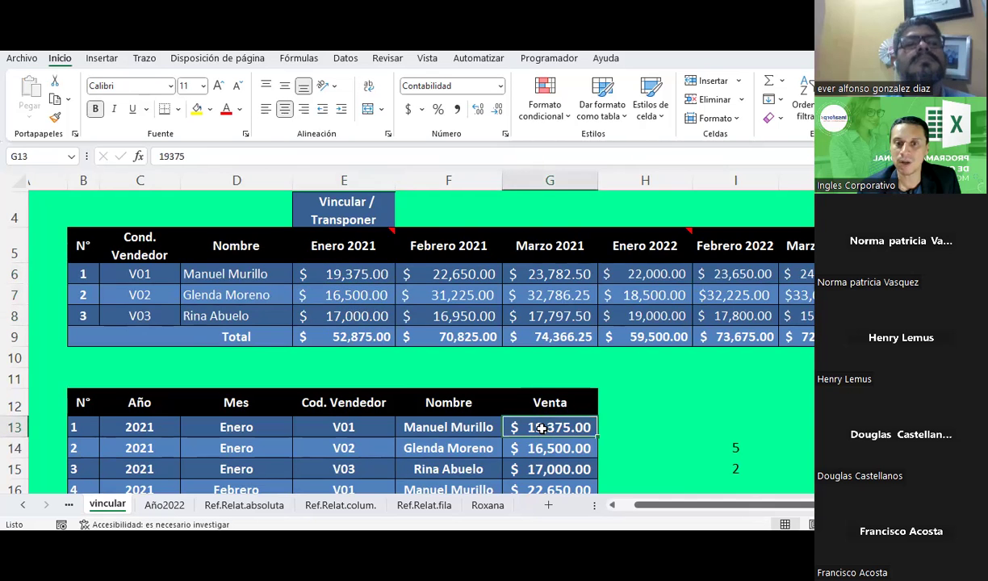
scroll(529, 364, "down", 2)
left_click(533, 330)
left_click(536, 364)
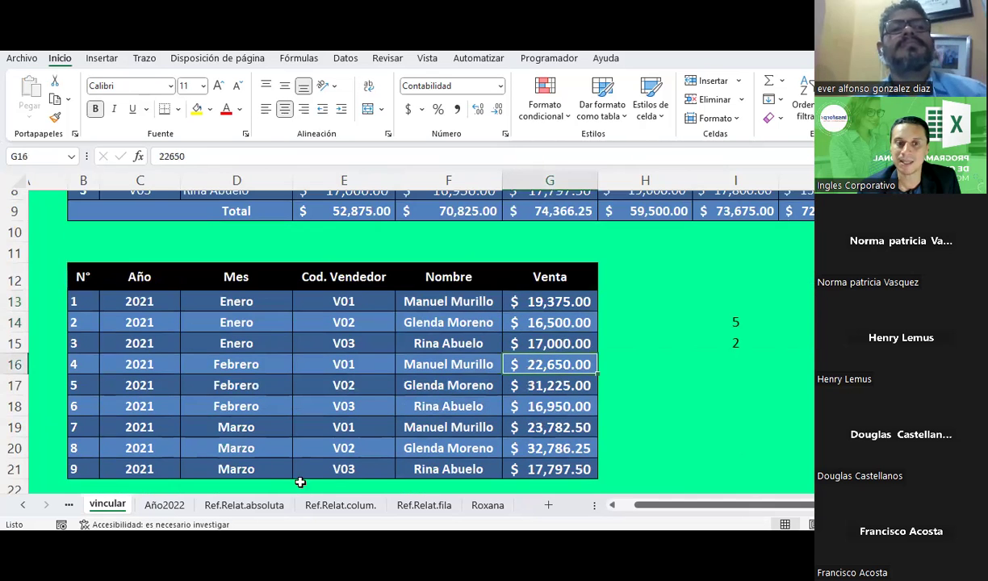
left_click(185, 507)
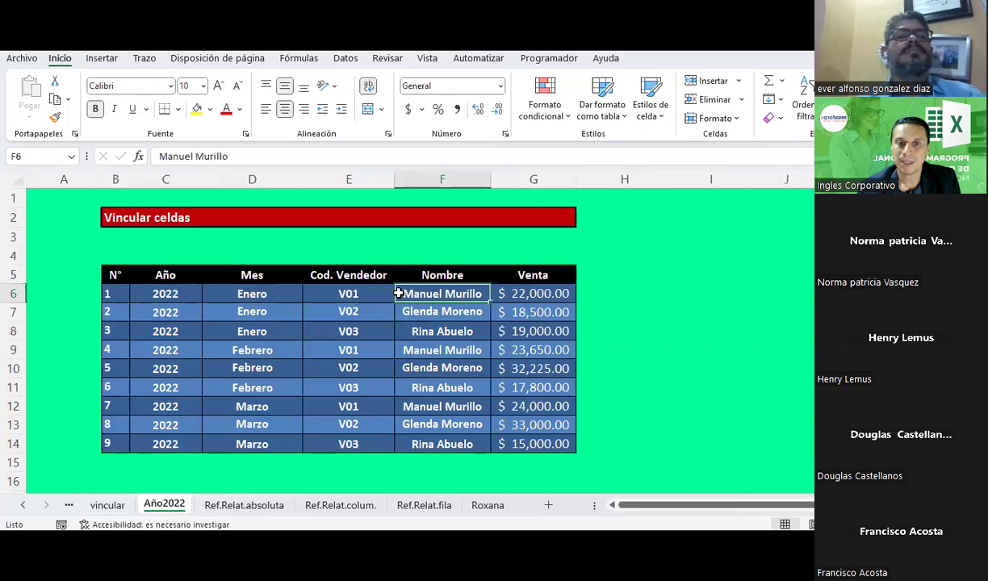
- On vincular, inspect G6, then edit H6's =Año2022!G6 reference to point at J12
left_click(125, 506)
scroll(726, 323, "up", 3)
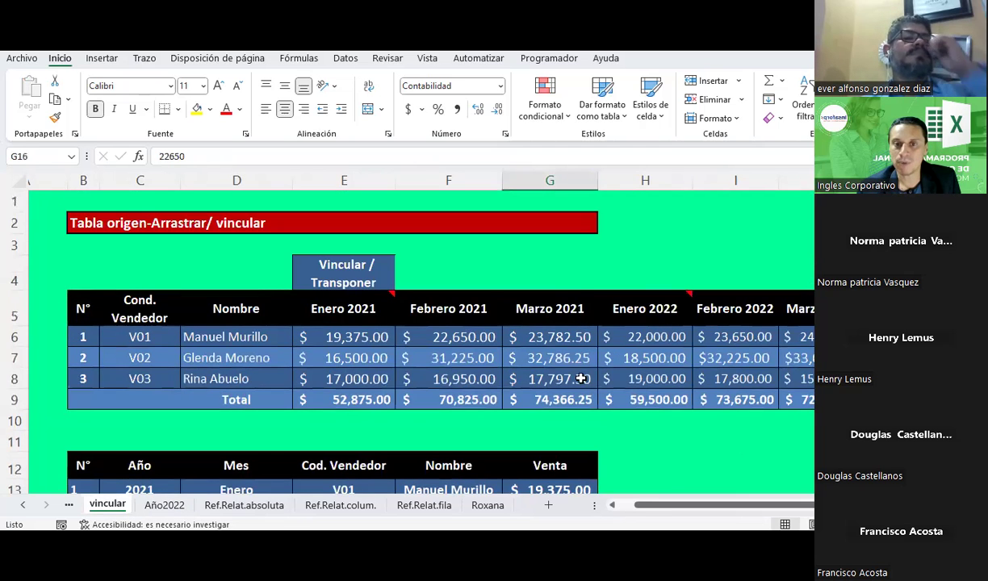
left_click(534, 336)
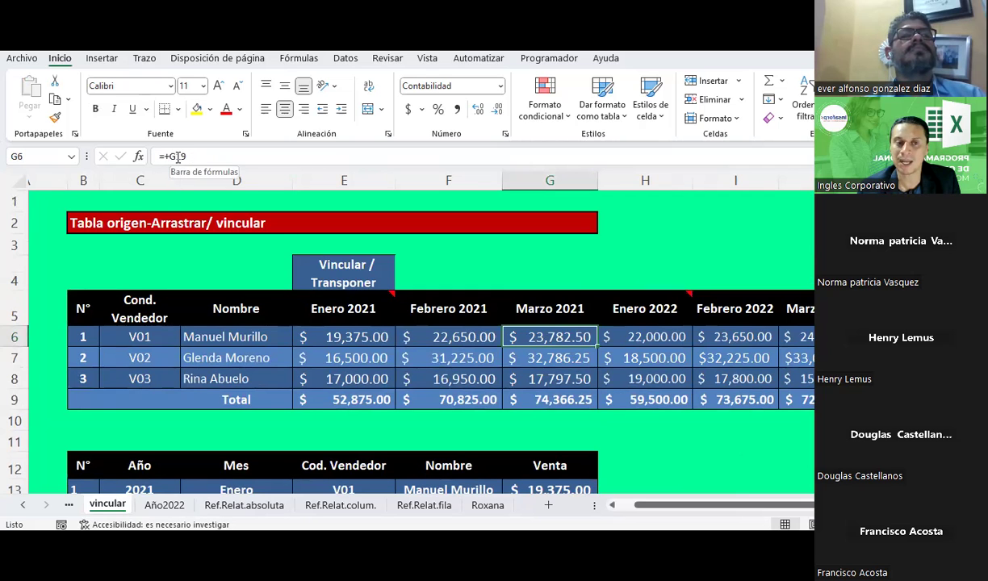
scroll(359, 315, "down", 2)
scroll(359, 315, "down", 1)
scroll(624, 318, "up", 2)
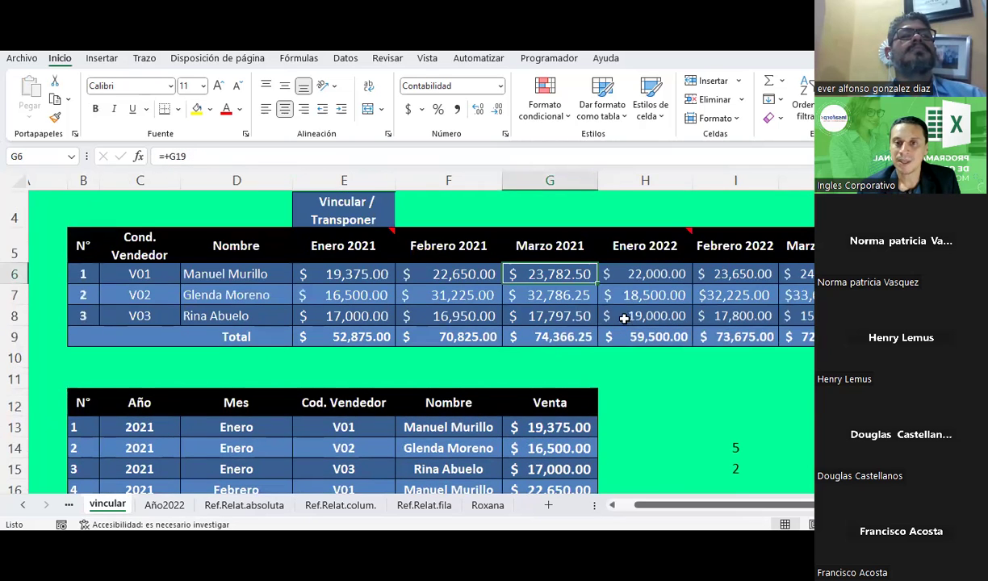
left_click(633, 278)
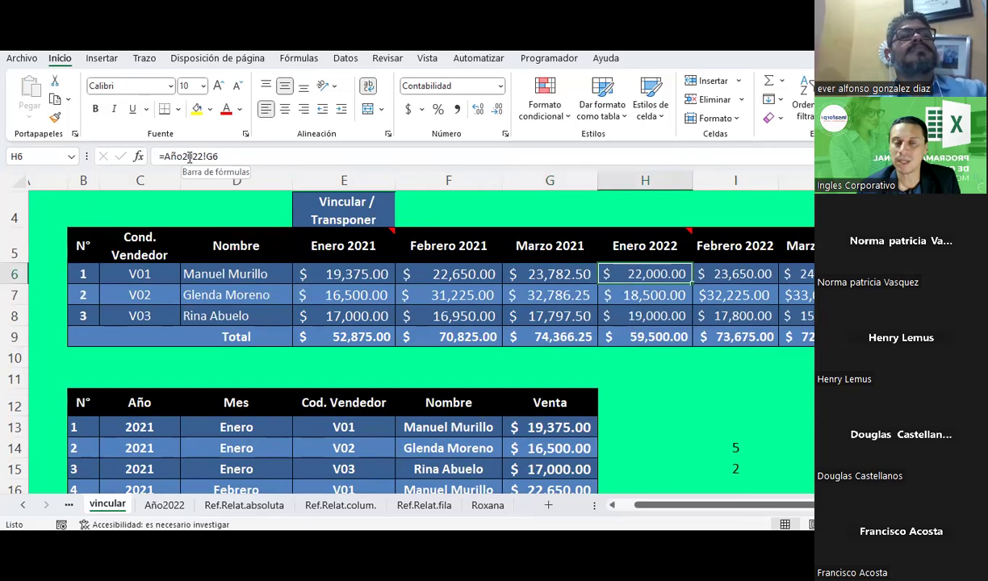
left_click(166, 156)
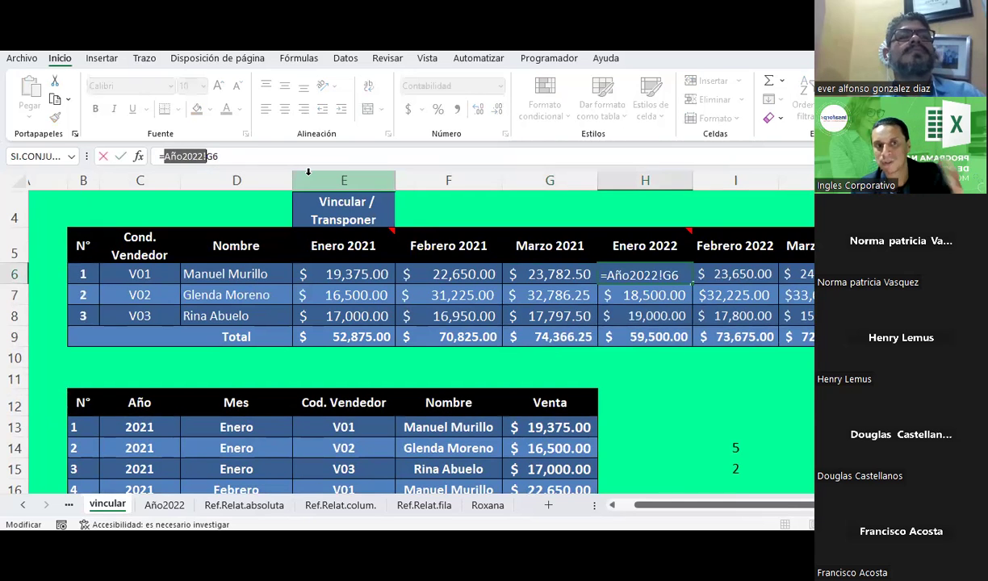
left_click_drag(207, 155, 217, 156)
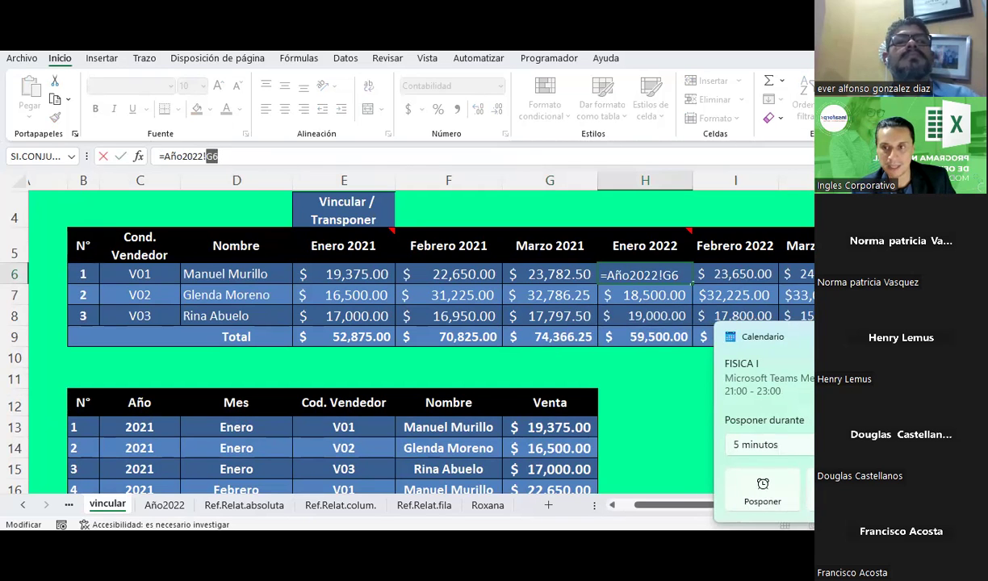
left_click(796, 402)
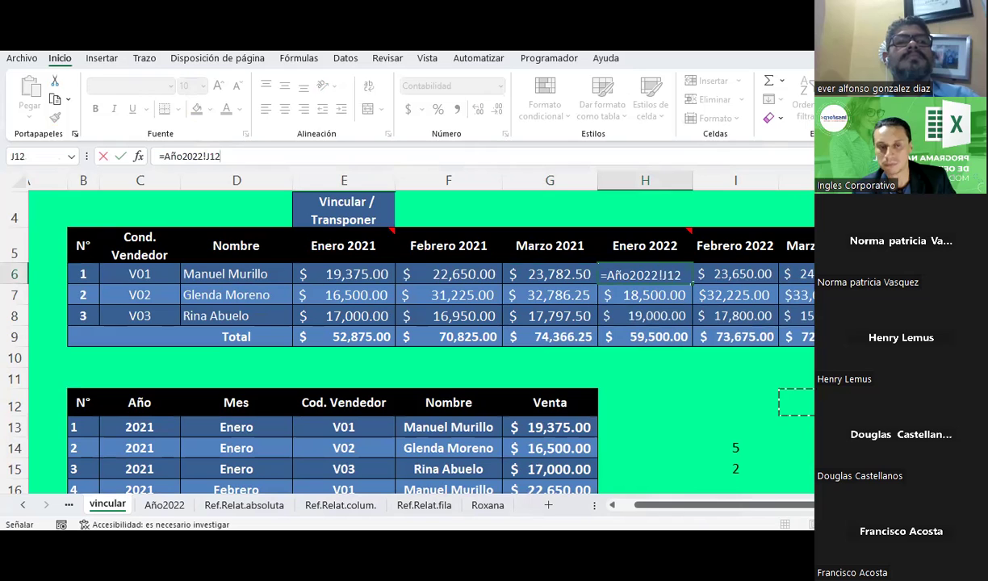
- Discard the H6 formula edit so it stays =Año2022!G6, showing 22,000.00
key("Escape")
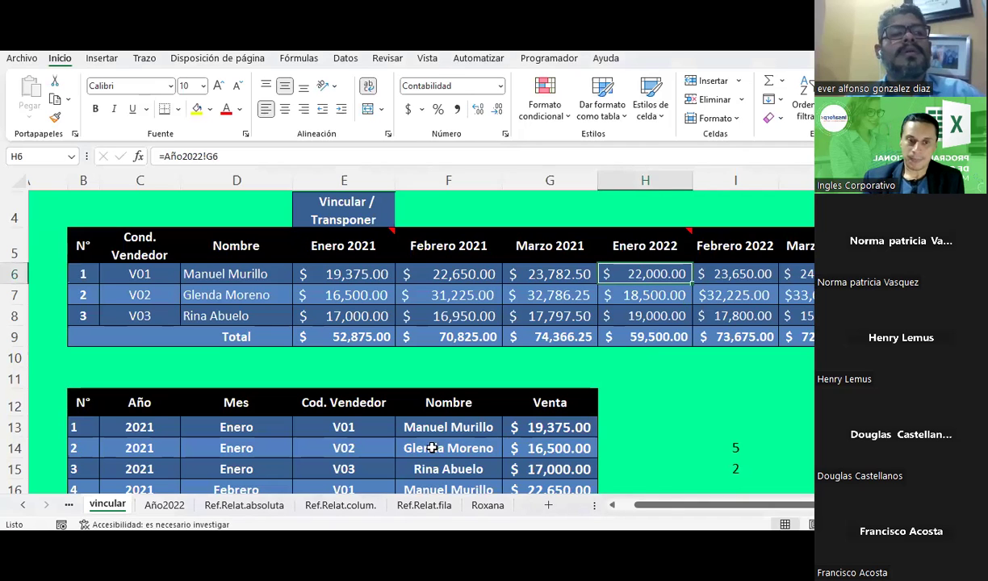
- On the Ref.Relat.absoluta sheet, browse the PRECIO FINAL and Costo rows and GANANCIA 1.25 in B5
left_click(244, 505)
scroll(372, 396, "down", 1)
scroll(373, 396, "up", 1)
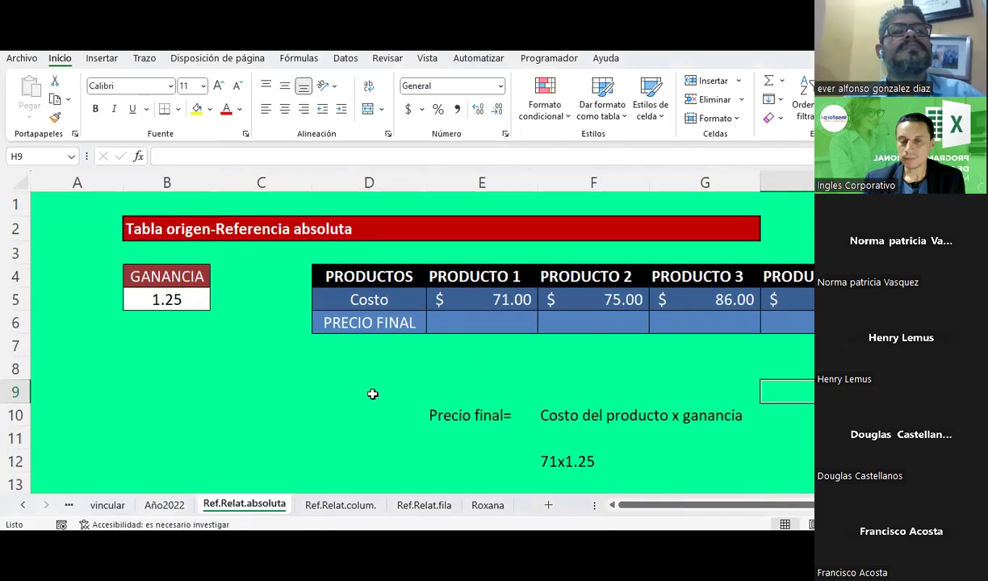
key("Up")
key("Up")
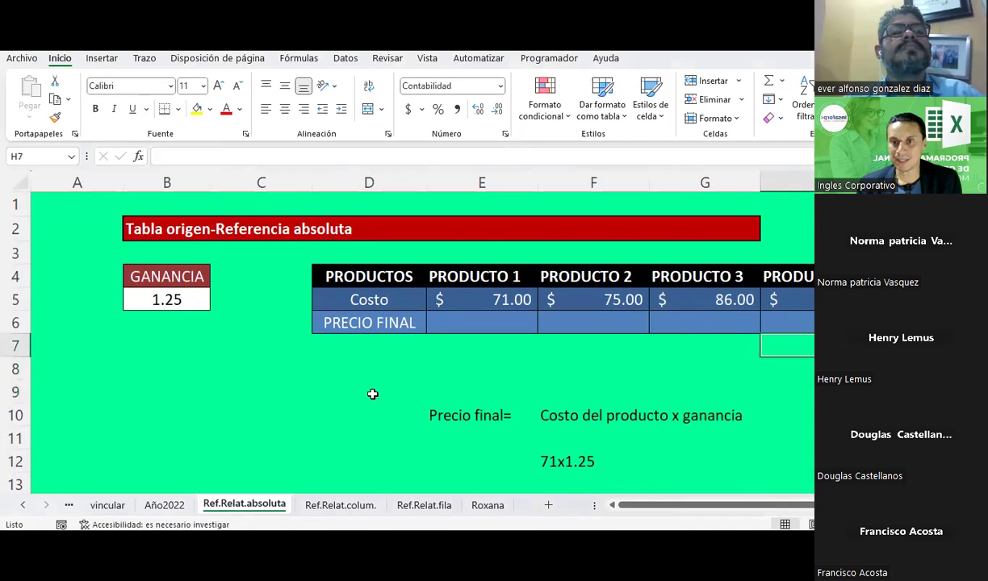
key("Up")
key("Right")
key("Left")
key("Left")
key("Left")
key("Left")
key("Left")
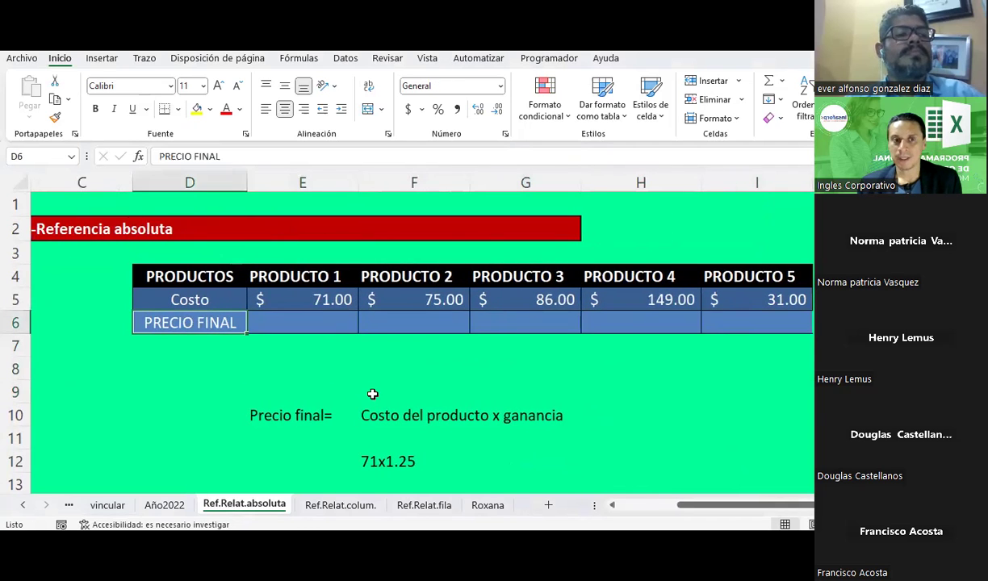
key("Up")
key("Right")
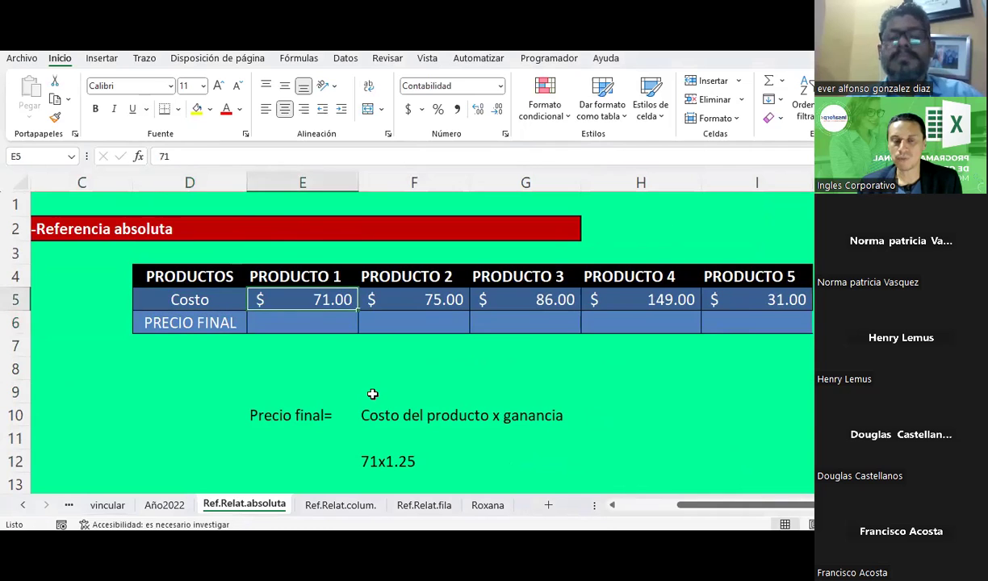
key("Down")
key("Left")
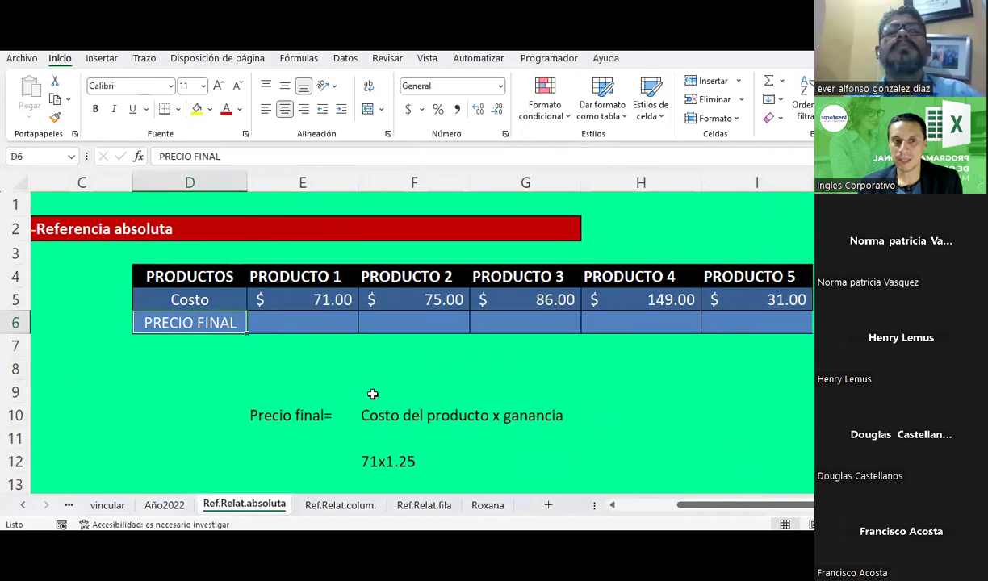
key("Left")
key("Left")
key("Left")
key("Up")
key("Right")
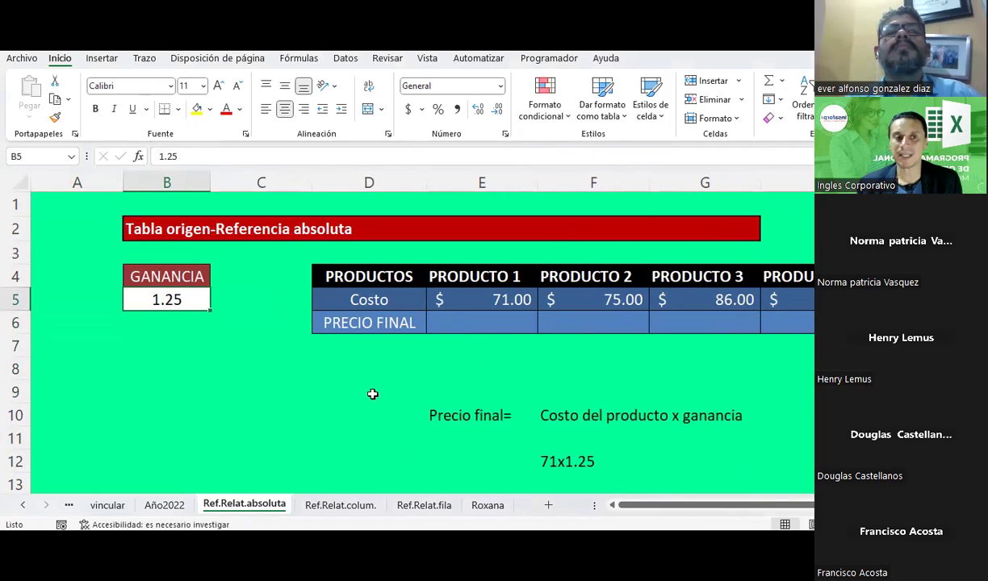
- Read the Precio final note (71x1.25) and settle on PRODUCTO 1's PRECIO FINAL cell E6
key("Right")
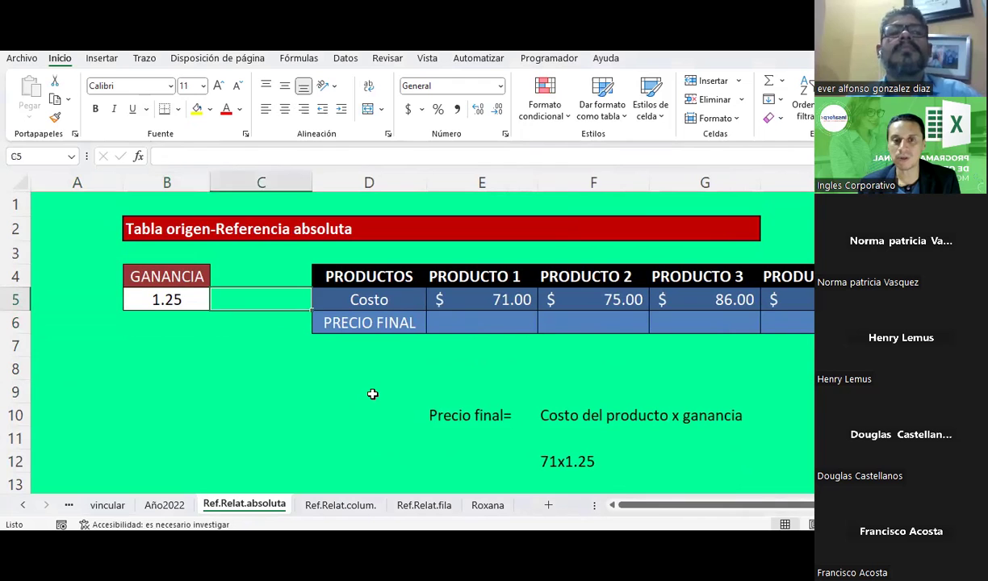
key("Right")
key("Down")
key("Down")
key("Down")
key("Down")
key("Down")
key("Right")
key("Right")
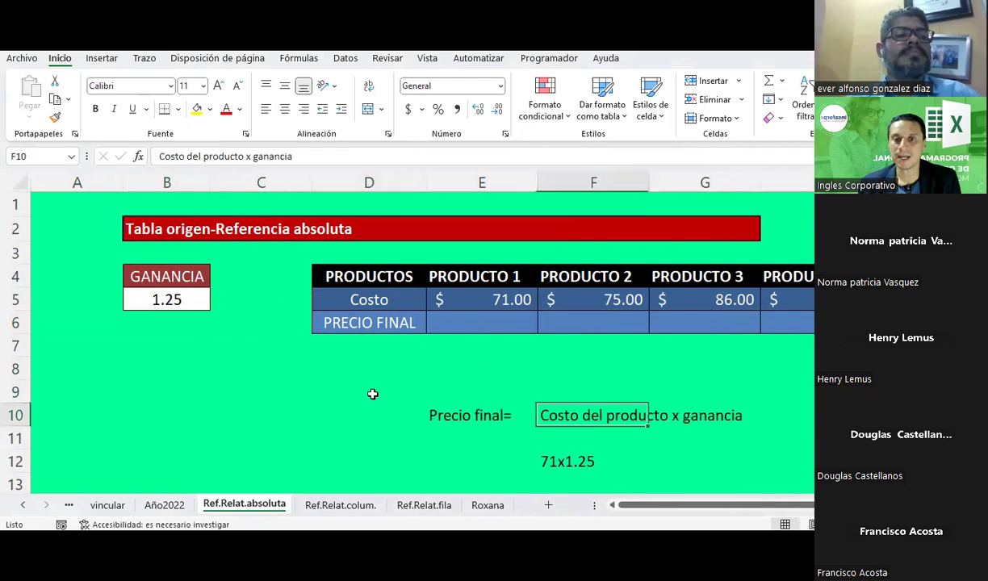
key("Down")
key("Down")
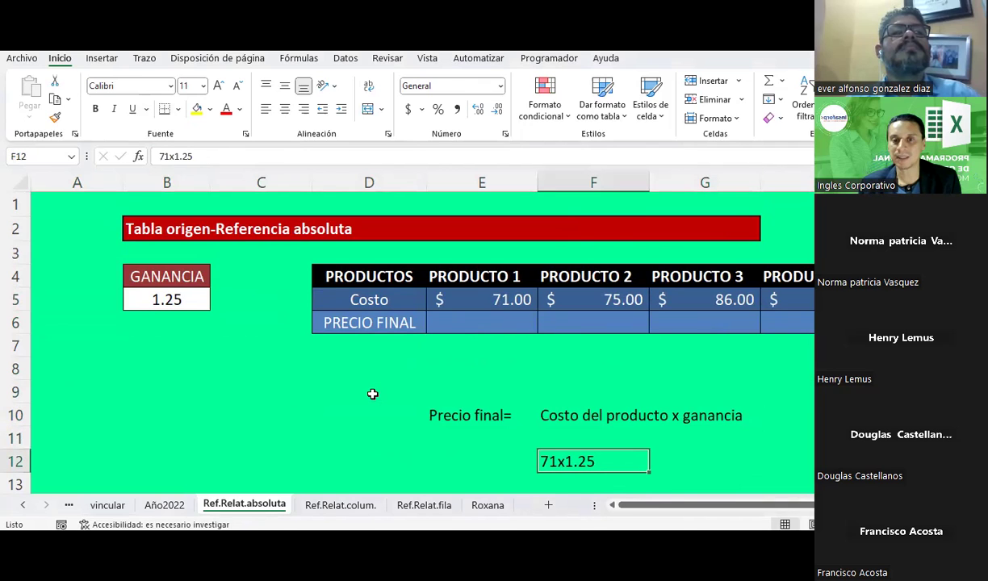
key("Up")
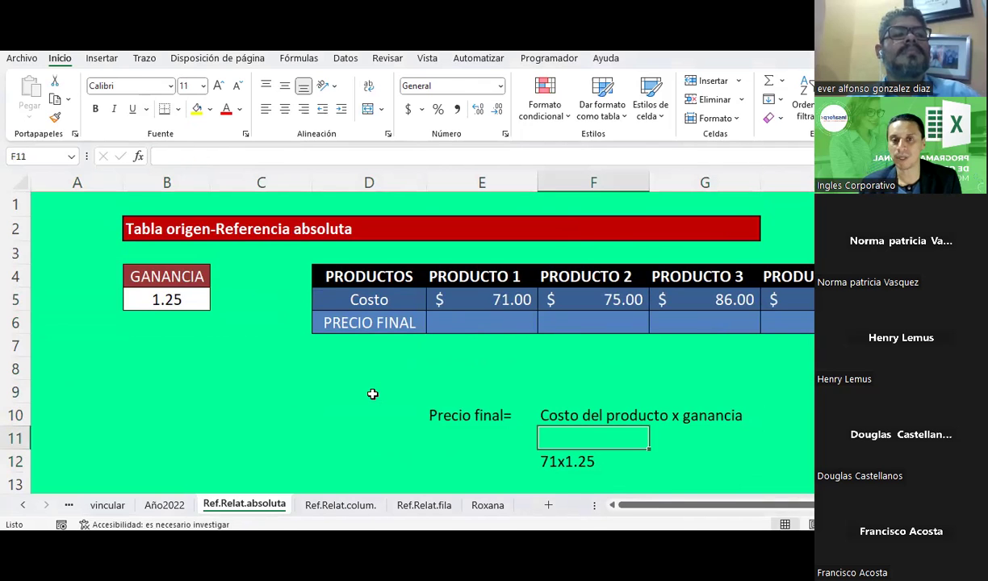
key("Up")
key("Up")
key("Up")
key("Up")
key("Left")
key("Up")
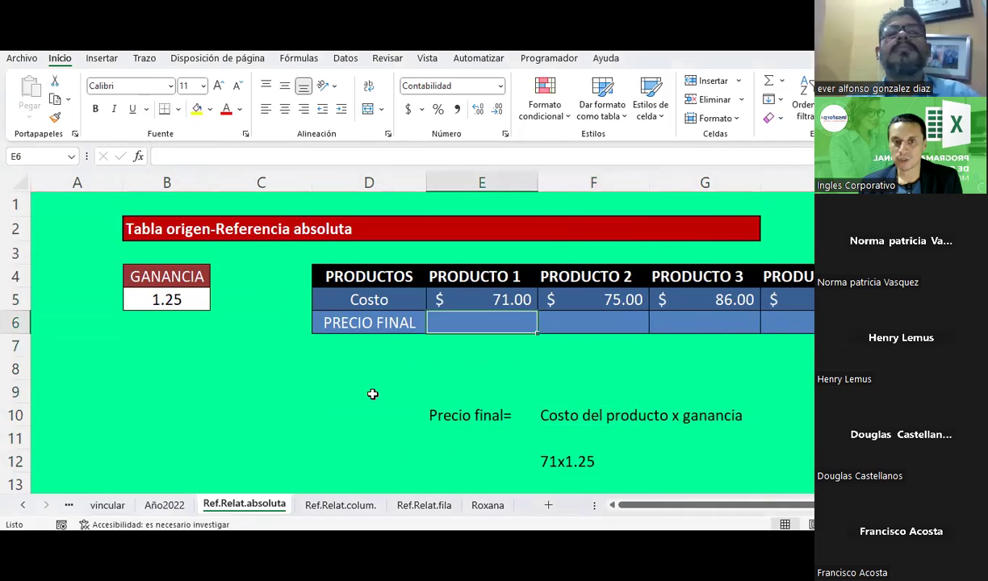
key("Right")
key("Right")
key("Right")
key("Right")
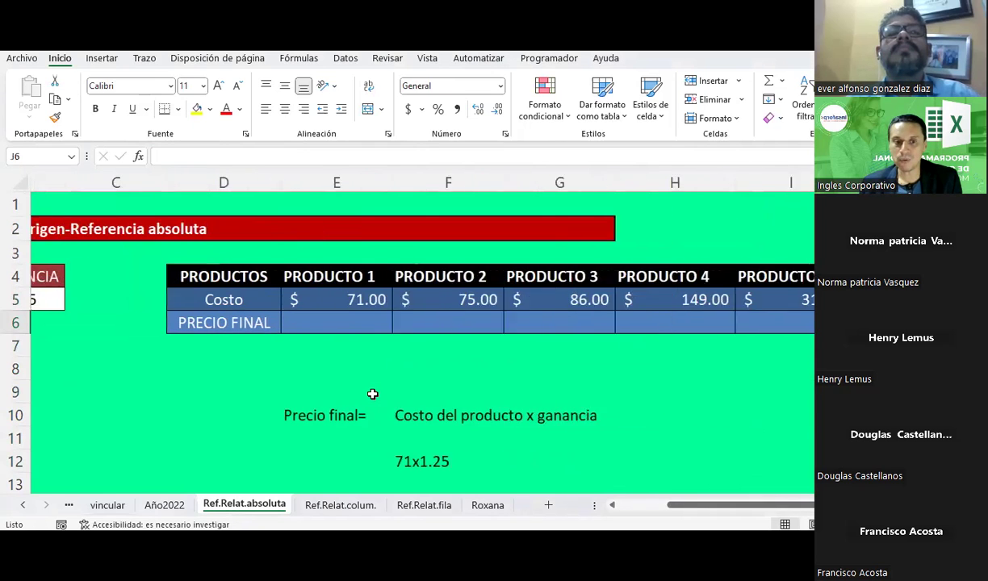
key("Left")
key("Home")
key("Right")
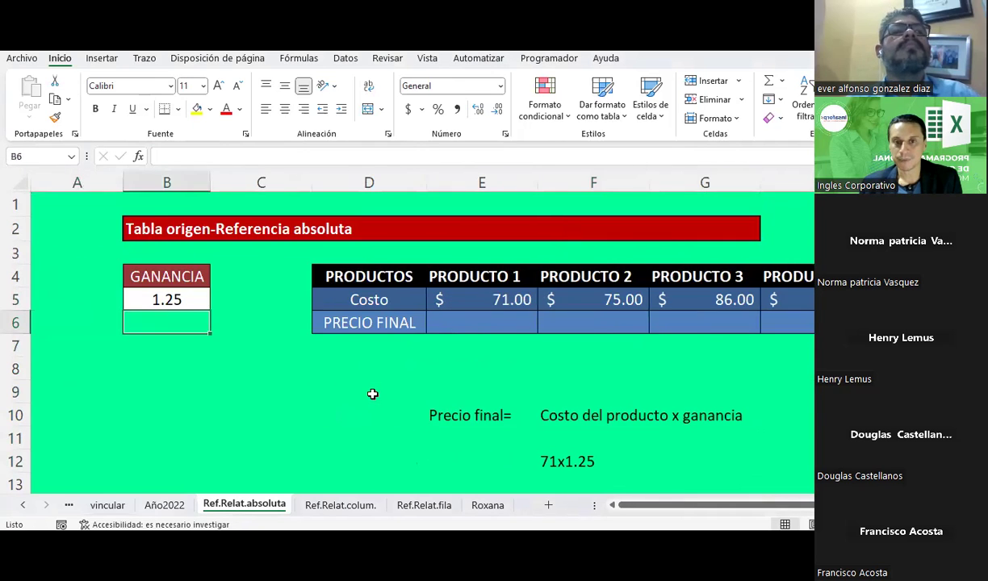
key("Right")
key("Right")
key("Right")
key("Up")
key("Up")
key("Down")
key("Down")
- Enter =E5*$B$5 in E6, giving PRODUCTO 1 a final price of $88.75
type("=")
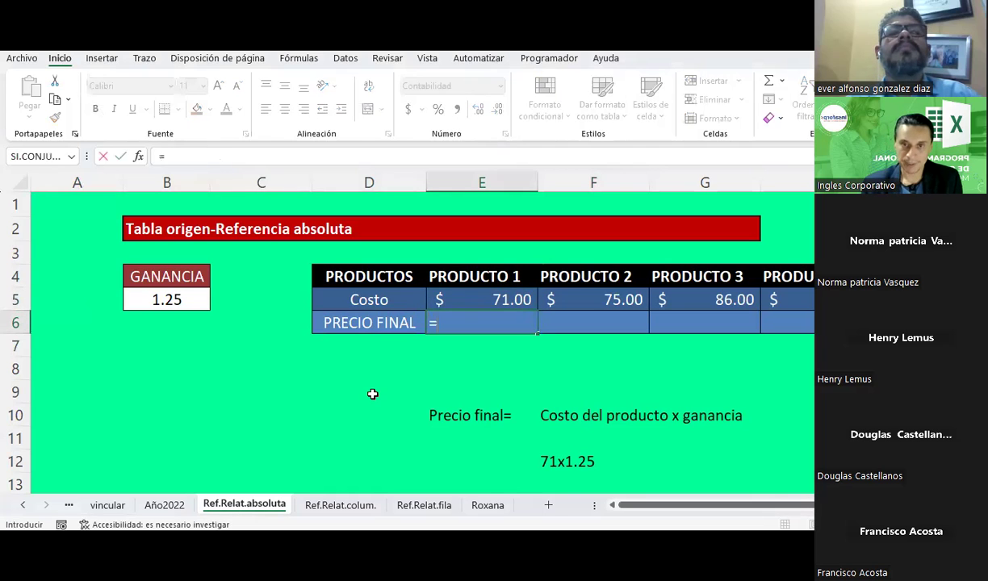
left_click(485, 299)
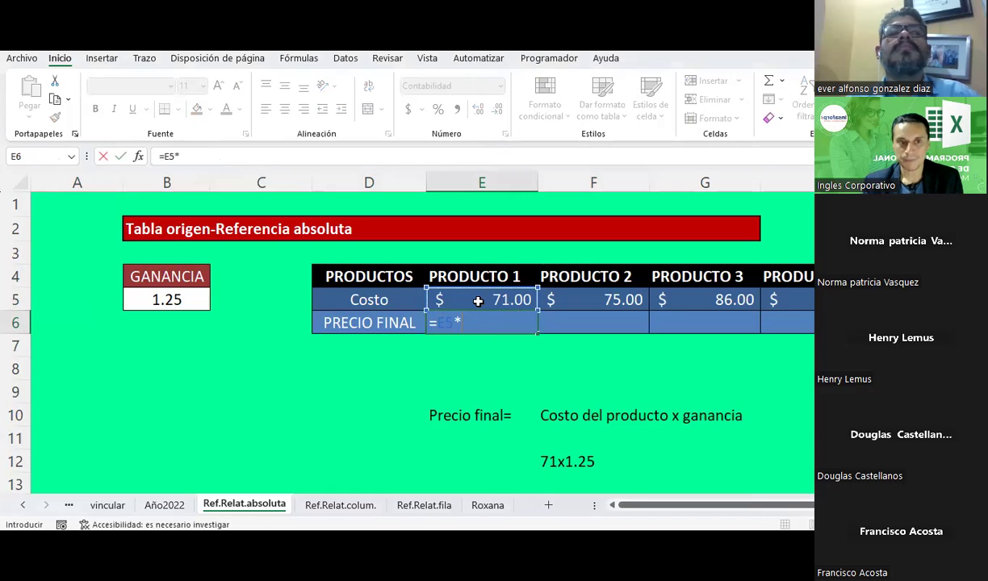
left_click(168, 300)
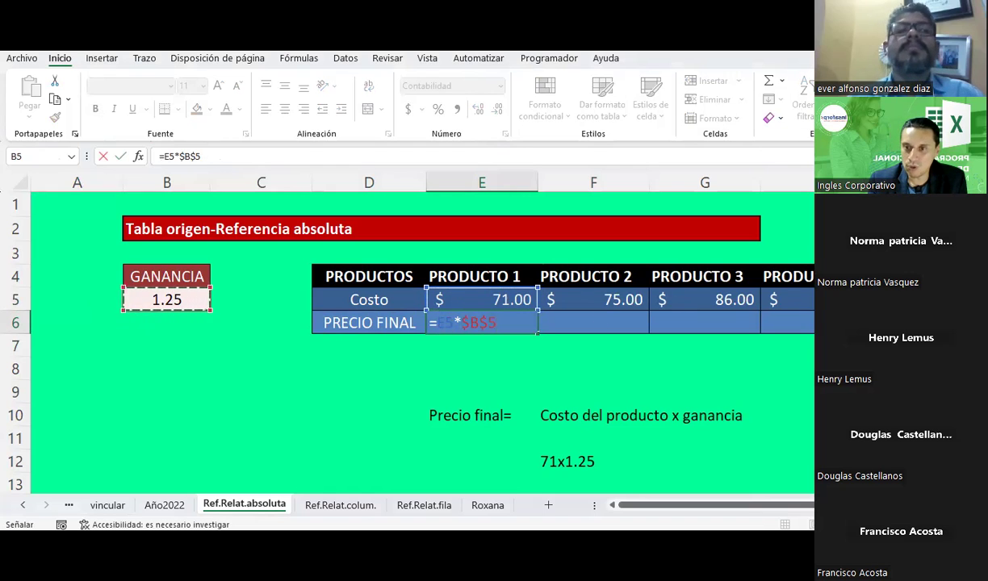
scroll(420, 339, "right", 1)
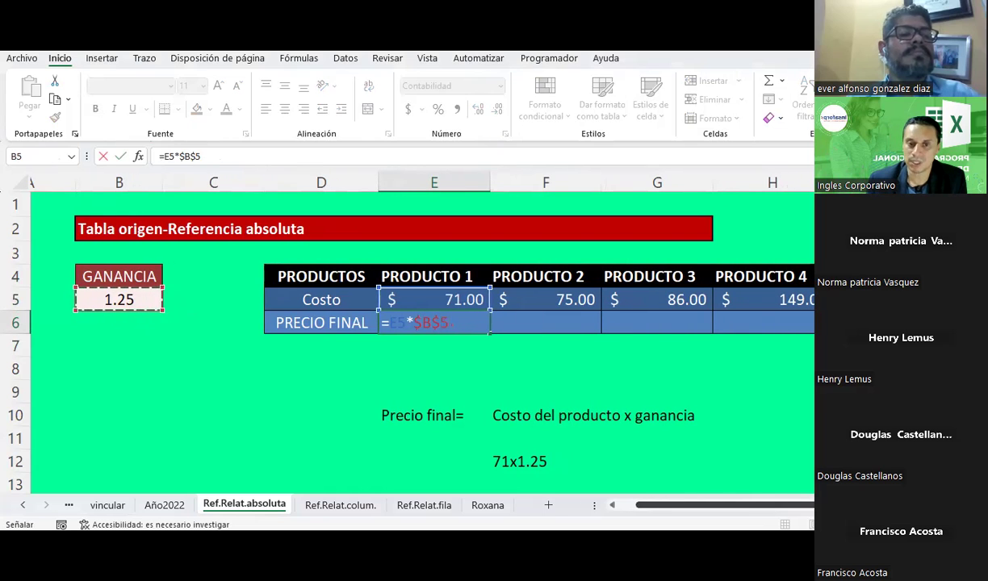
key("Return")
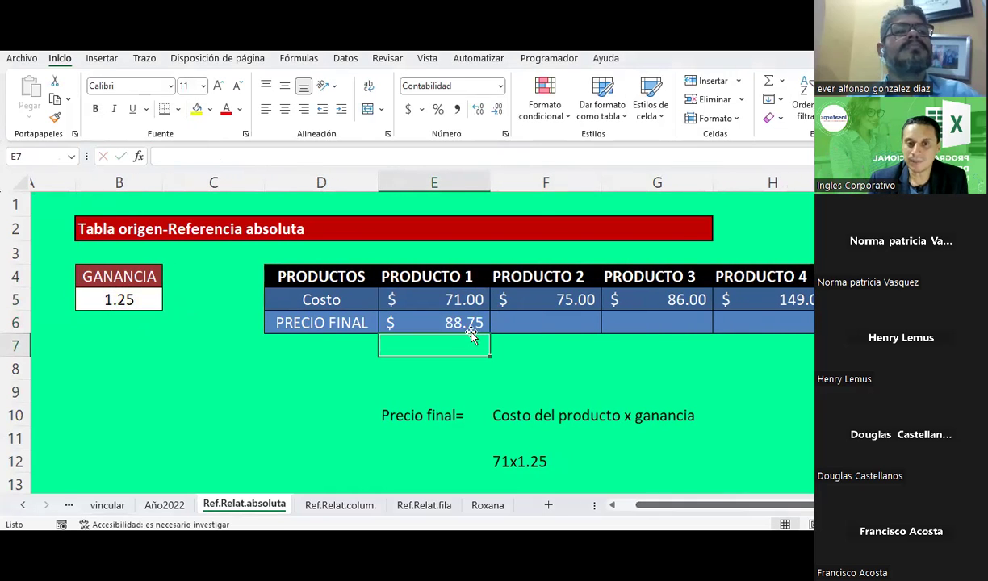
- Review E6's formula against the costs in E5, F5, G5 and GANANCIA 1.25 in B5
left_click(462, 321)
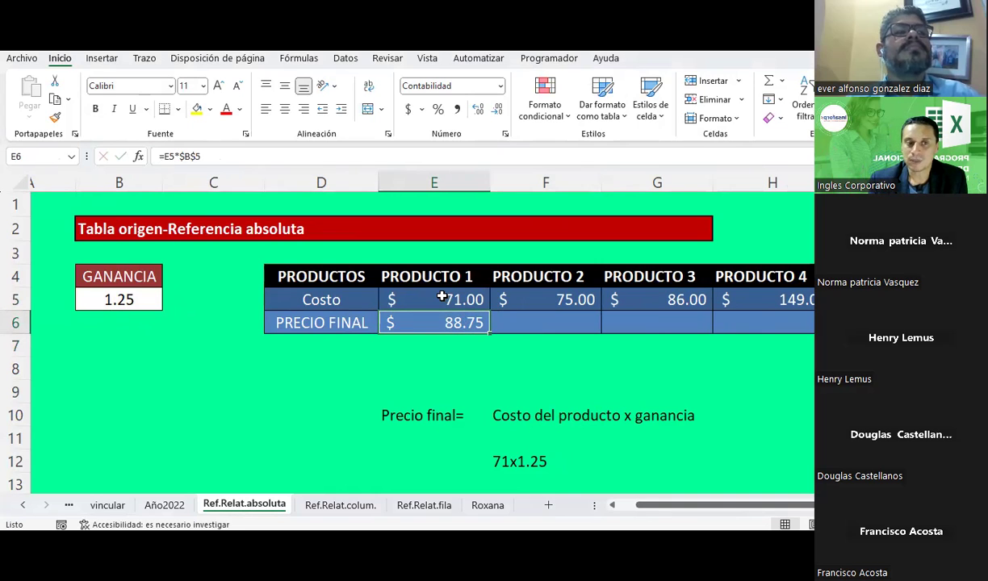
left_click(442, 297)
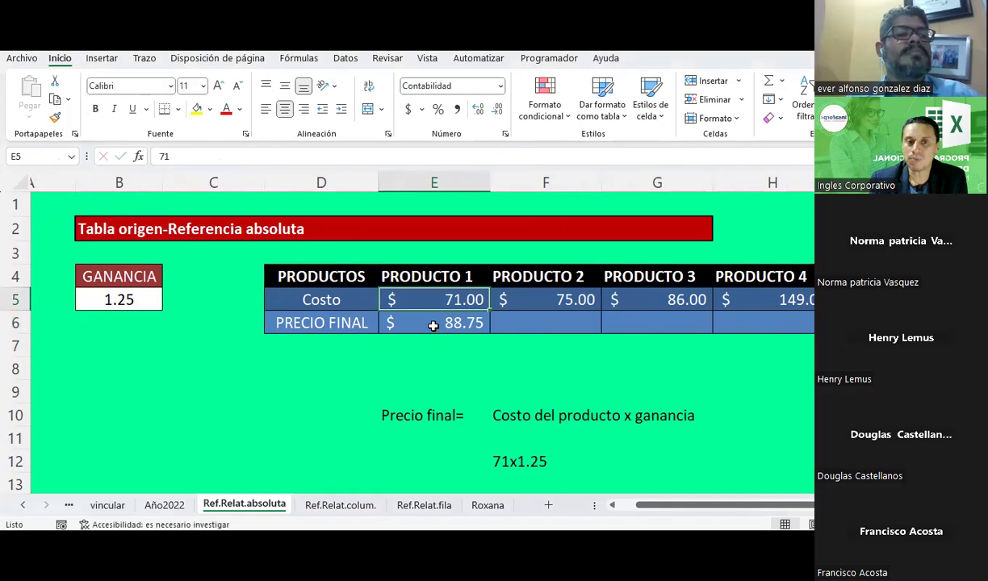
left_click(433, 324)
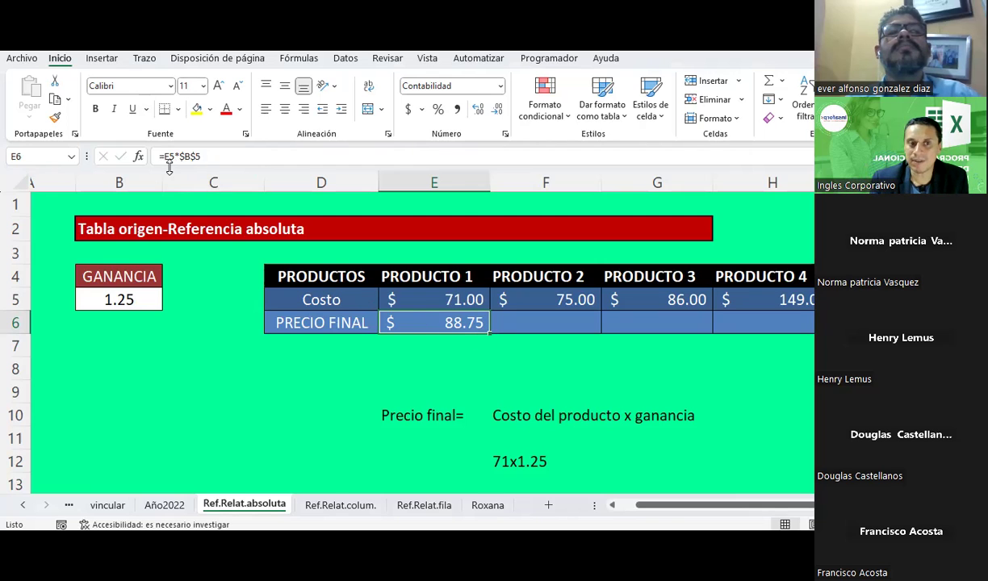
left_click(554, 303)
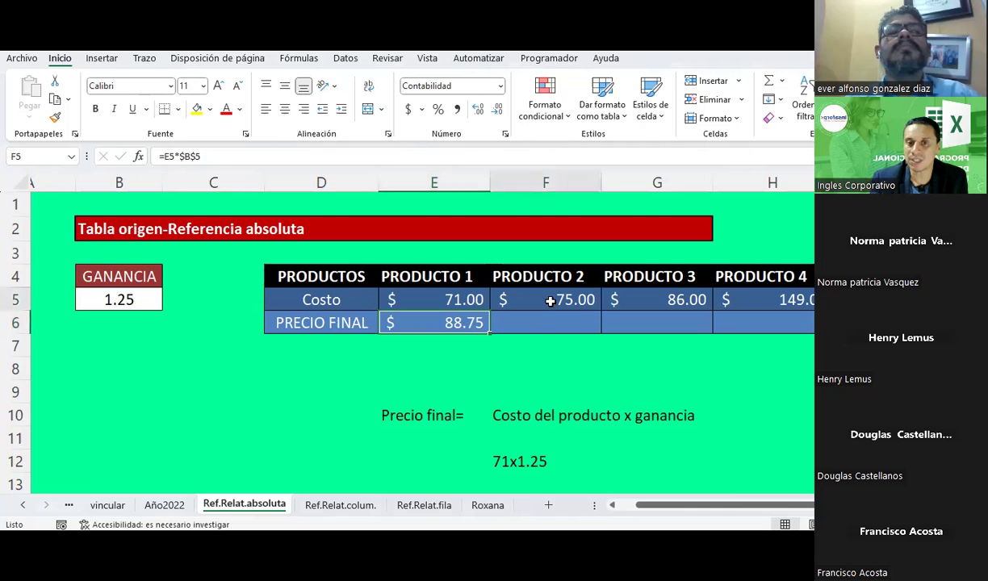
left_click(476, 322)
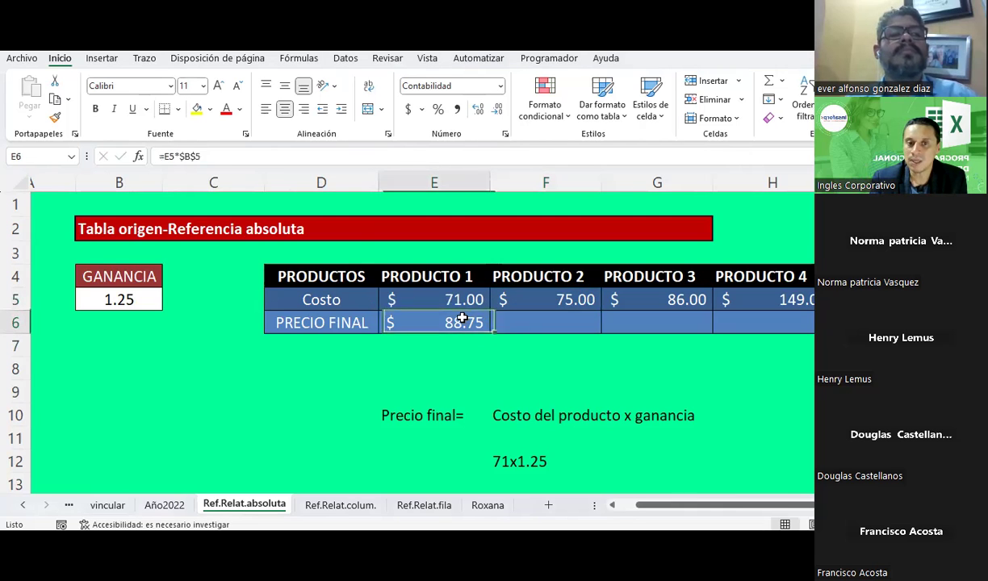
left_click(579, 300)
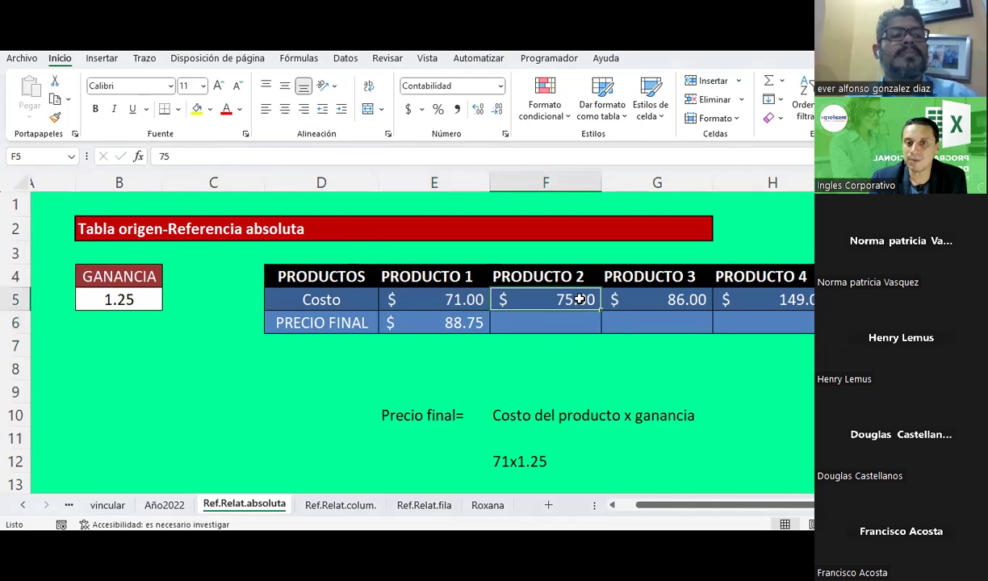
left_click(143, 292)
left_click(673, 298)
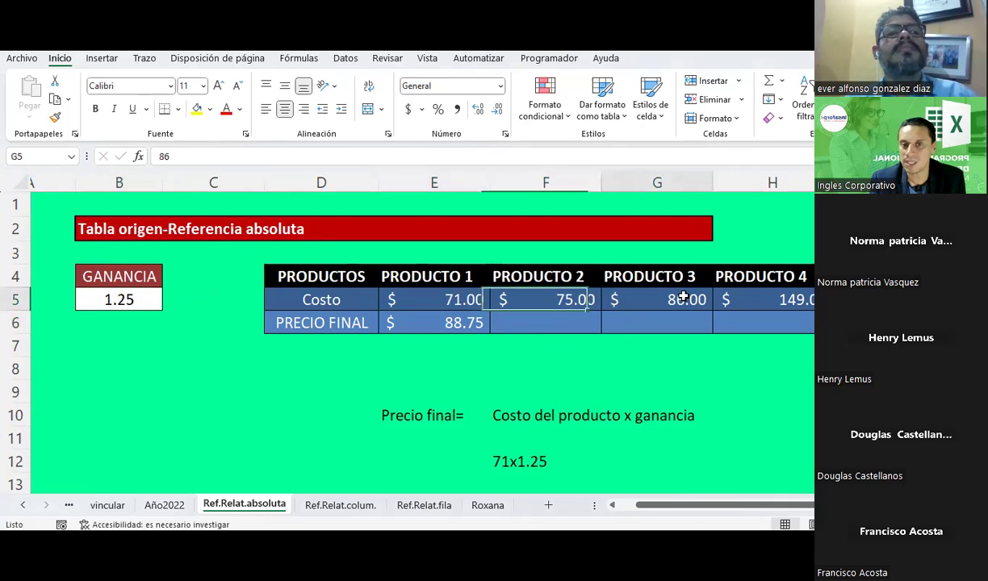
left_click(117, 293)
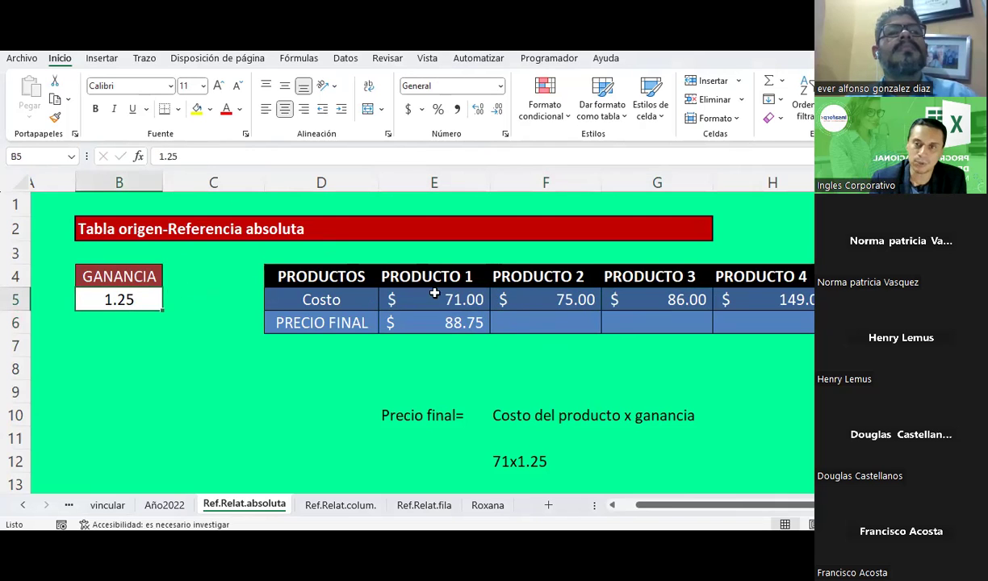
left_click(474, 322)
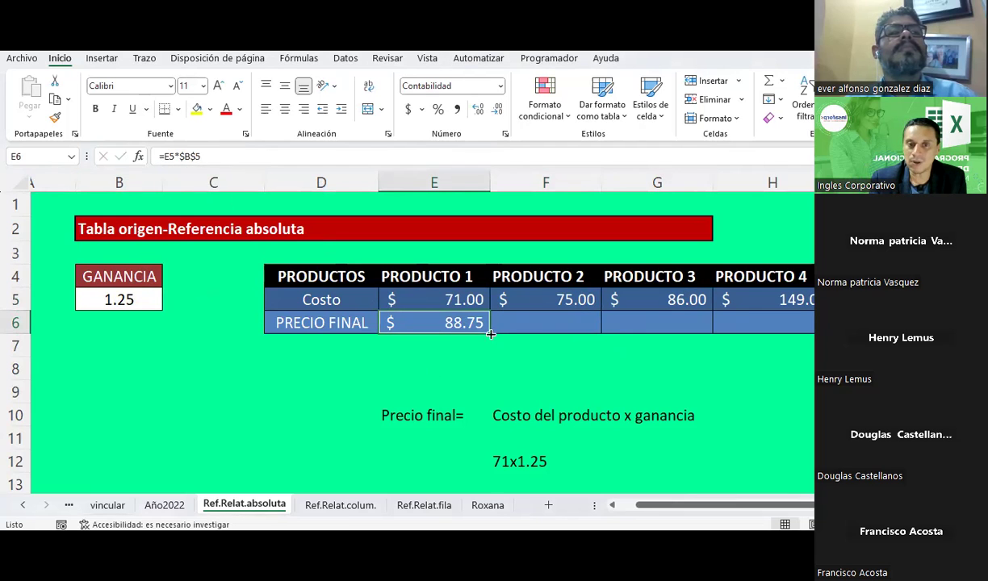
- Fill the PRECIO FINAL formula from E6 to I6, then confirm $93.75 with =F5*1.25 in F8
left_click_drag(490, 333, 775, 333)
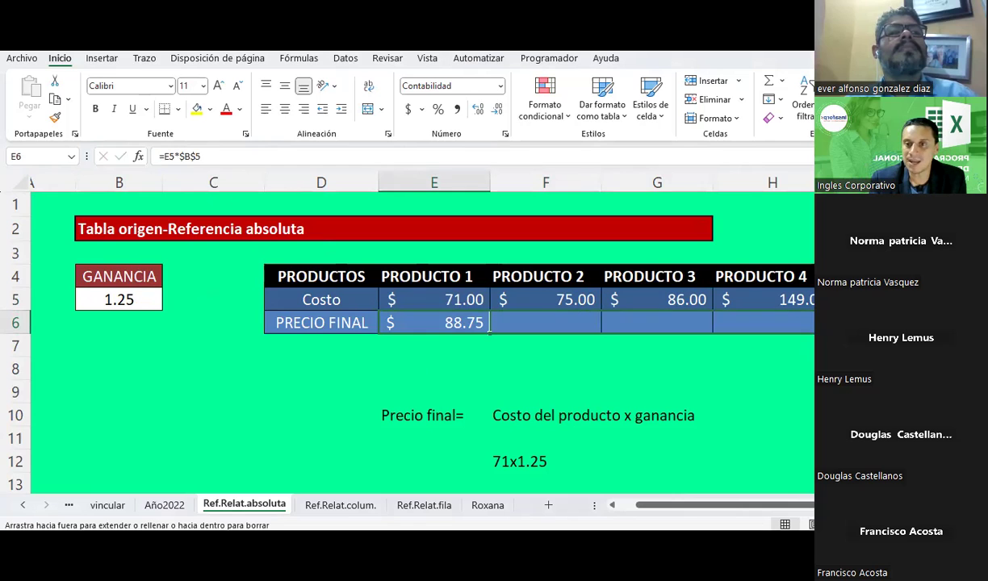
scroll(394, 365, "right", 2)
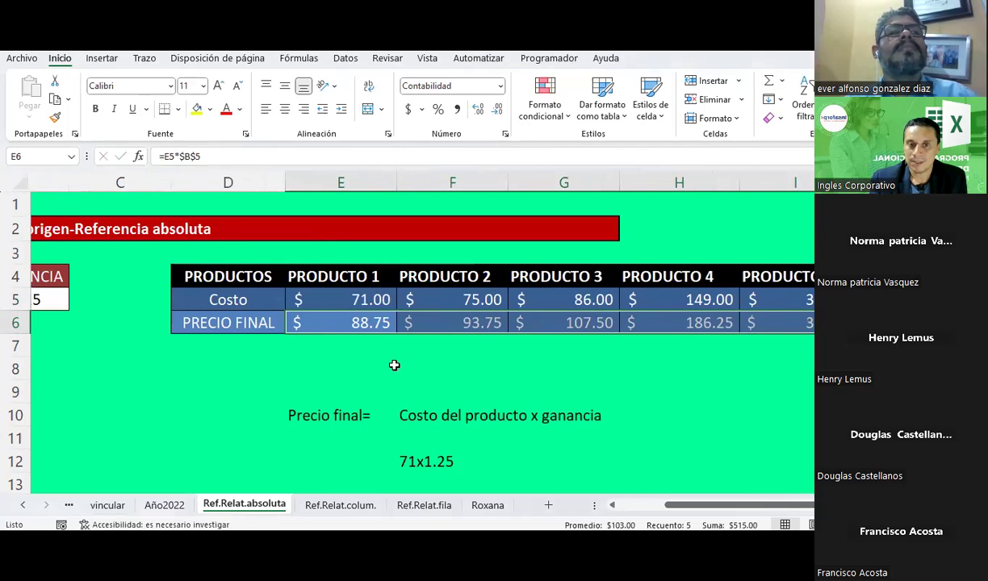
left_click(478, 366)
type("=")
key("Up")
key("Up")
key("Up")
type("*1.25")
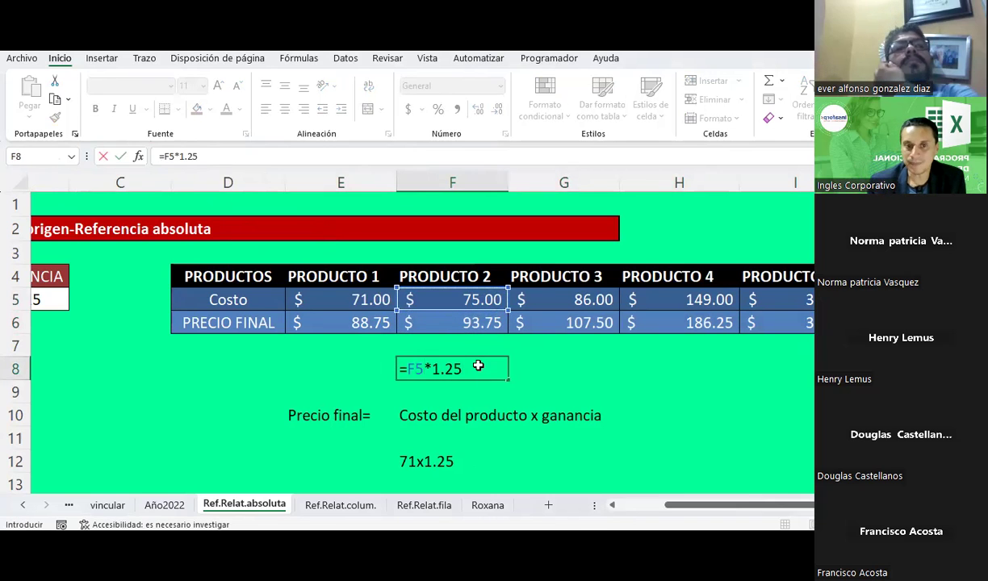
key("Return")
left_click(479, 366)
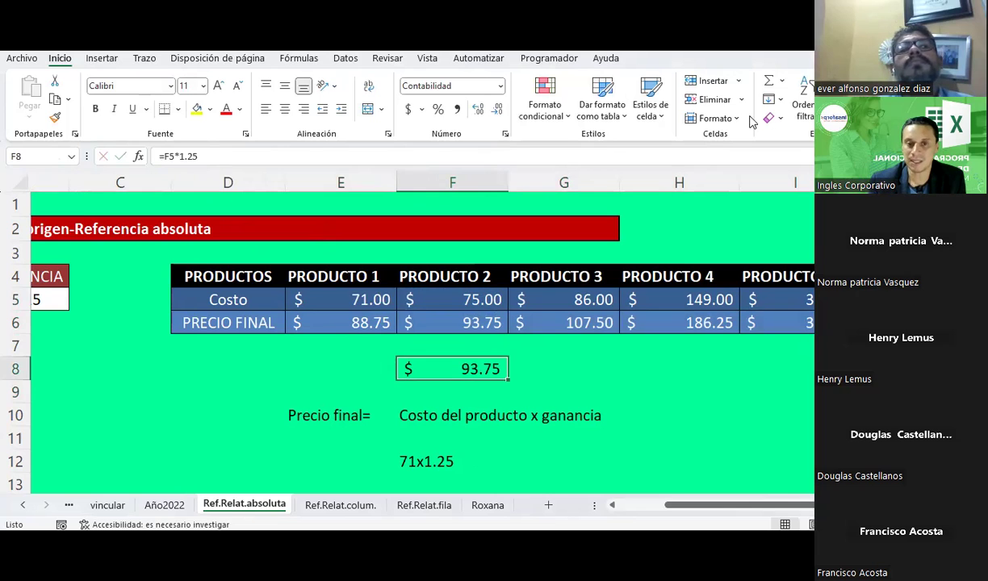
left_click_drag(722, 513, 710, 512)
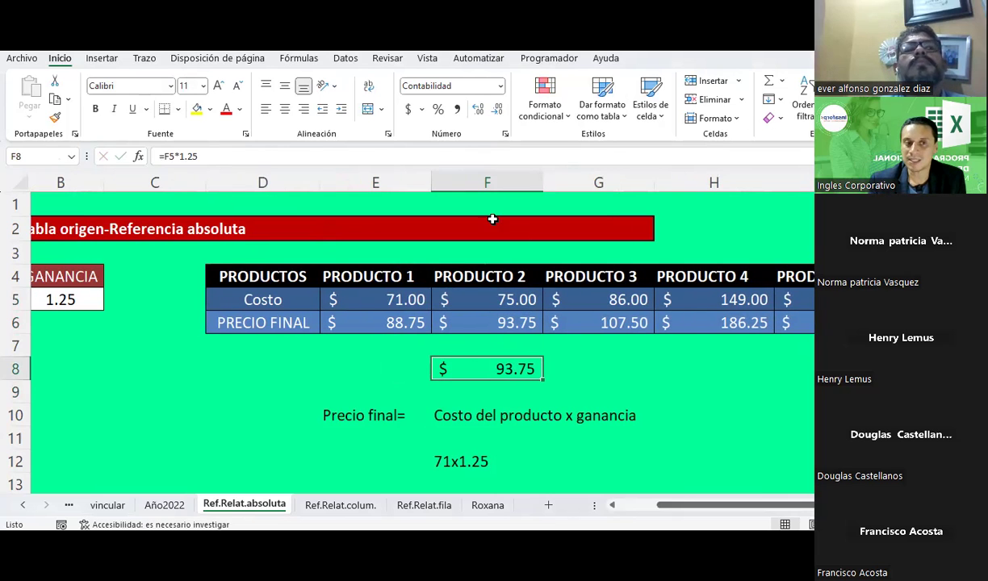
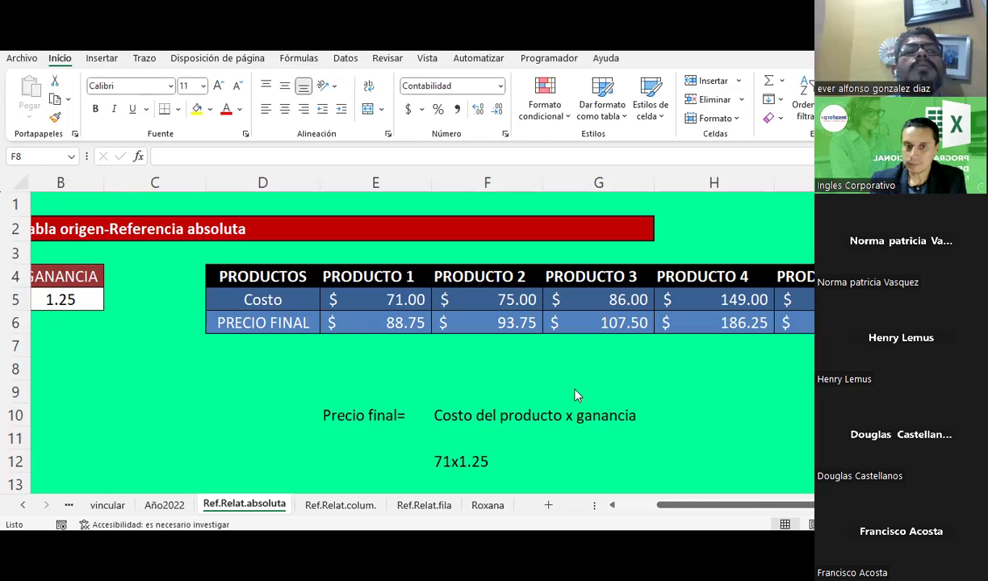
- Switch to the Ref.Relat.colum. sheet and select PRODUCTO 1's unit price in E6 in the source table
left_click(340, 505)
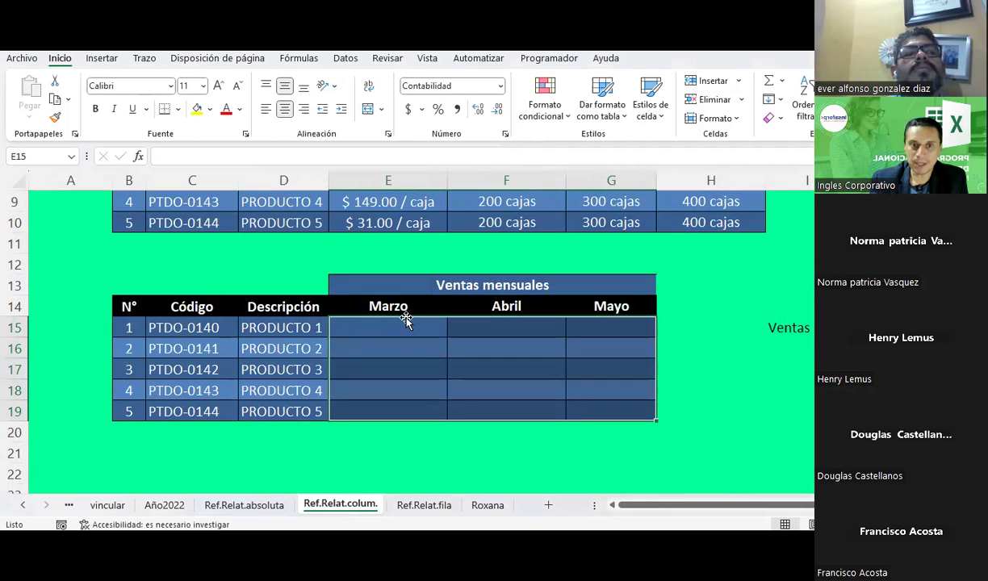
scroll(405, 319, "up", 3)
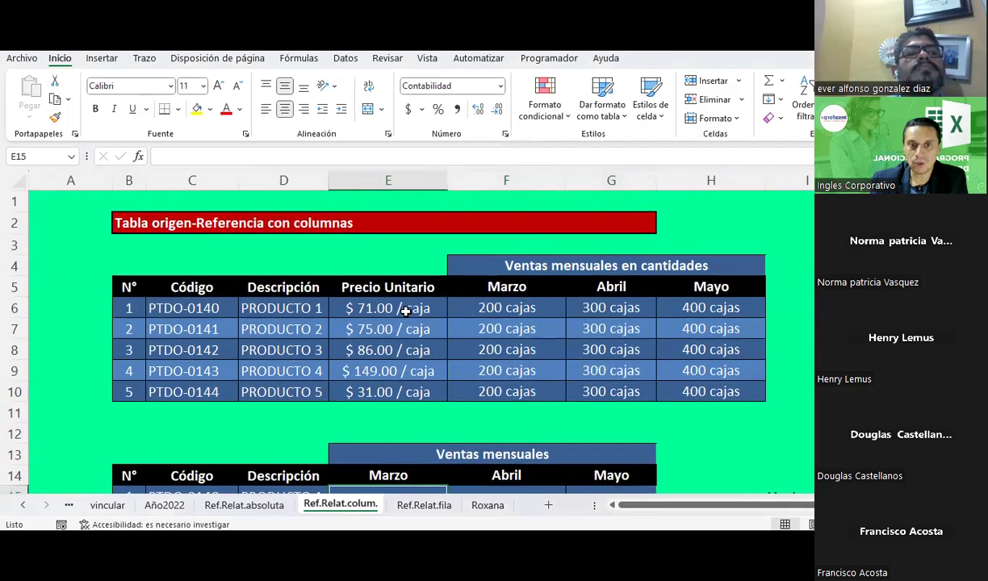
scroll(405, 310, "down", 2)
scroll(406, 310, "up", 2)
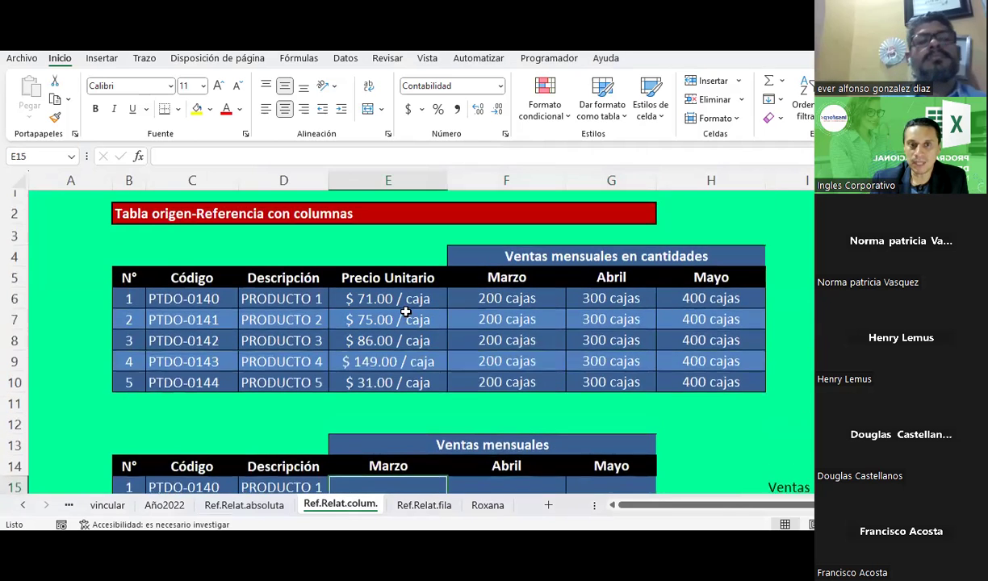
scroll(412, 292, "down", 1)
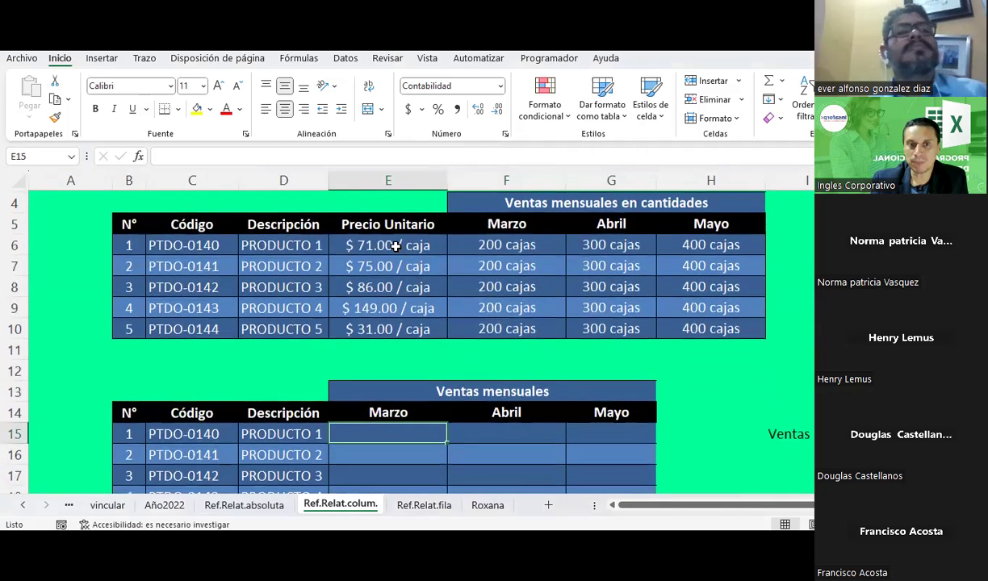
left_click(396, 247)
- Enter =E6*F6 in E15 so PRODUCTO 1's Marzo sales show $14,200.00
left_click(487, 243)
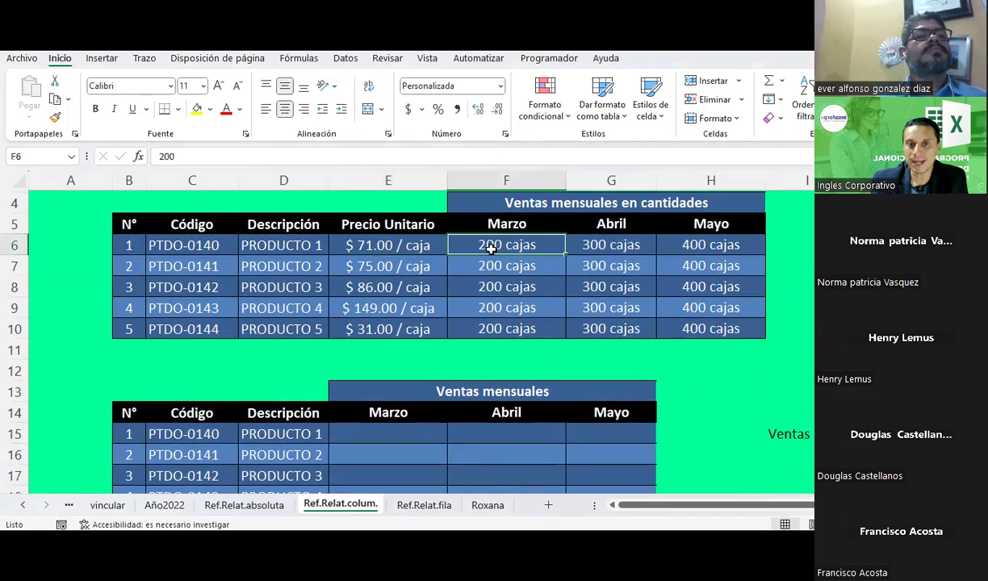
left_click(391, 437)
type("=")
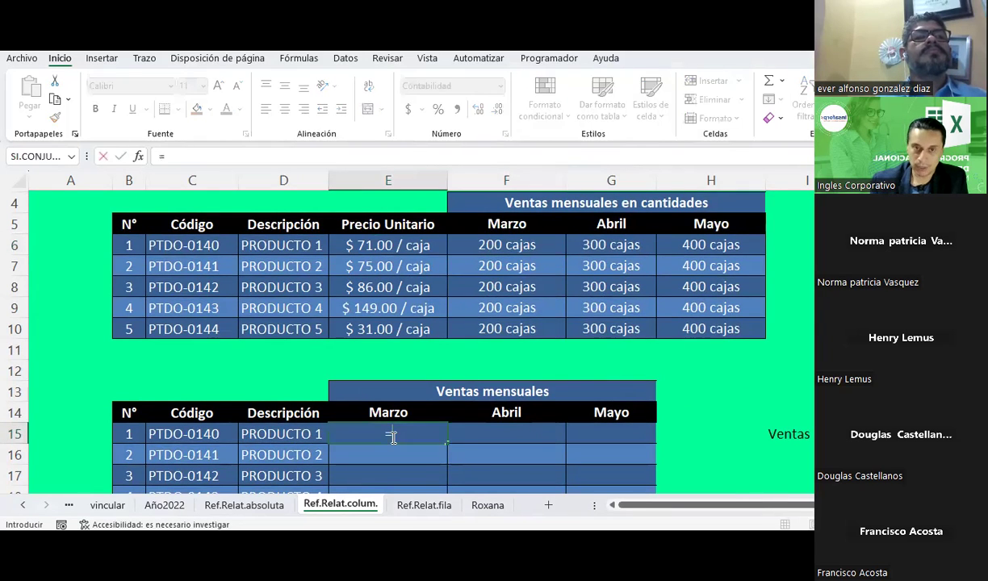
left_click(371, 244)
type("*")
left_click(517, 244)
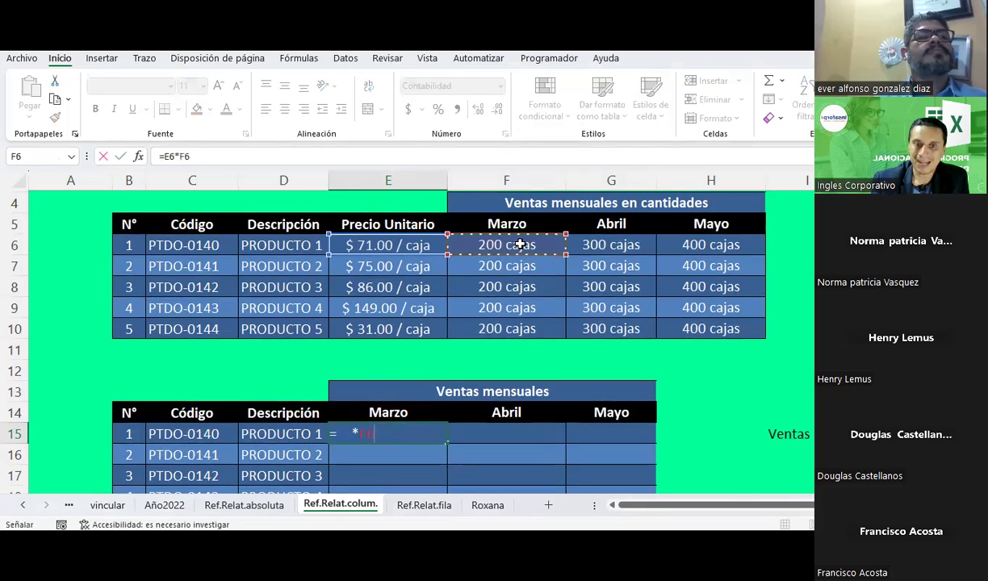
key("Return")
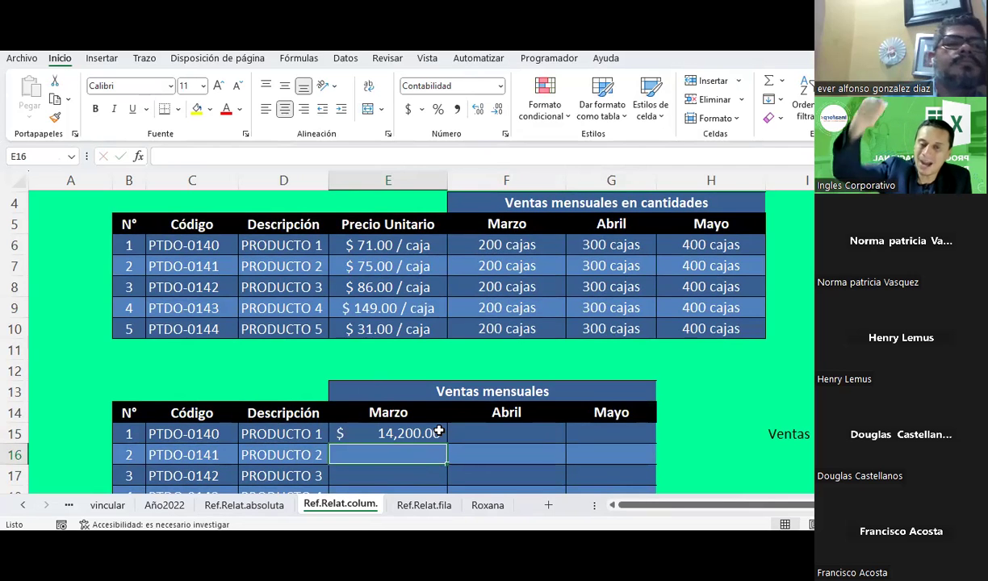
- Review the unit prices in column E and the Marzo, Abril and Mayo quantities, then reselect E15
left_click(432, 247)
left_click(432, 266)
left_click(501, 245)
left_click(506, 262)
left_click(632, 260)
left_click(672, 244)
left_click(674, 262)
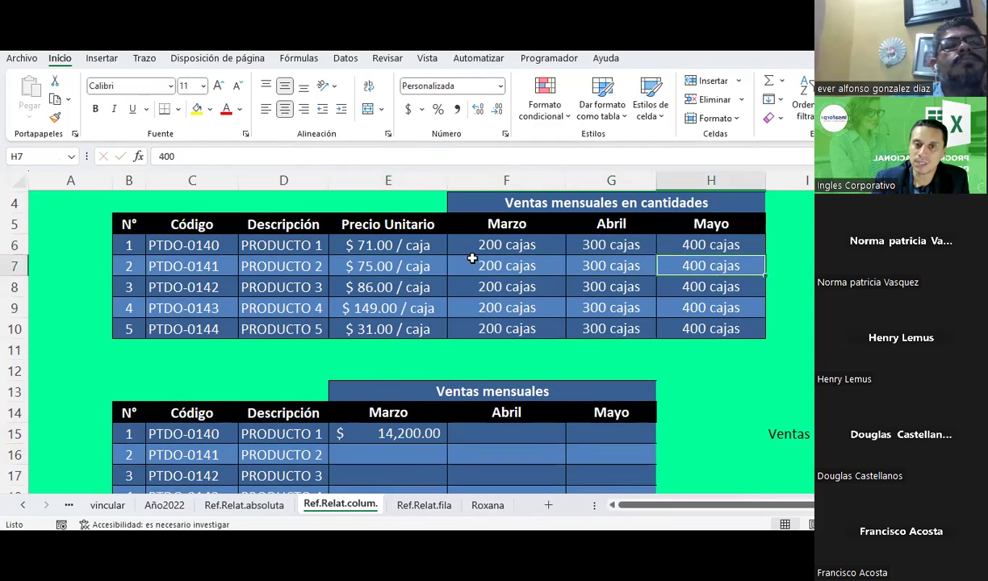
left_click(412, 246)
left_click(379, 265)
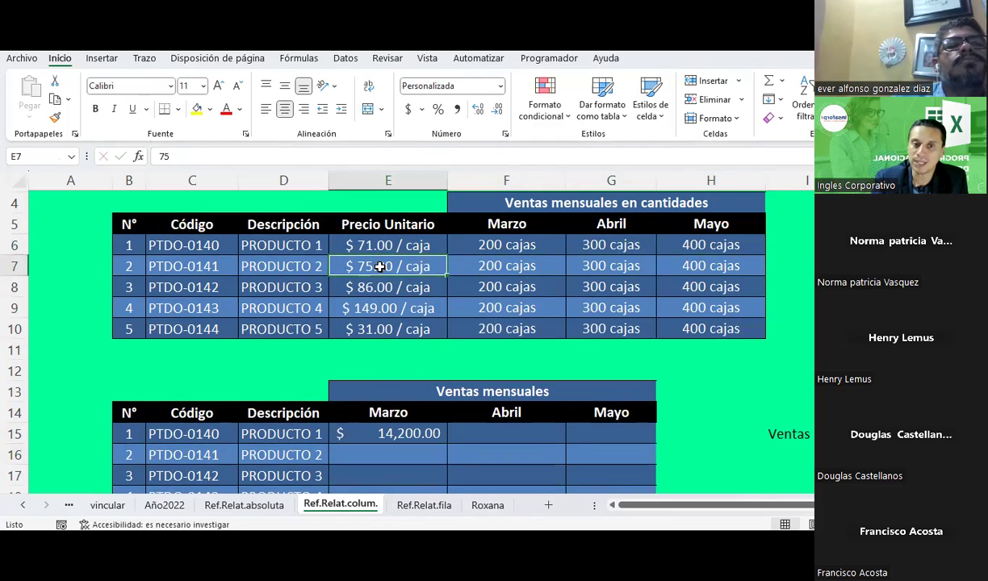
left_click(395, 432)
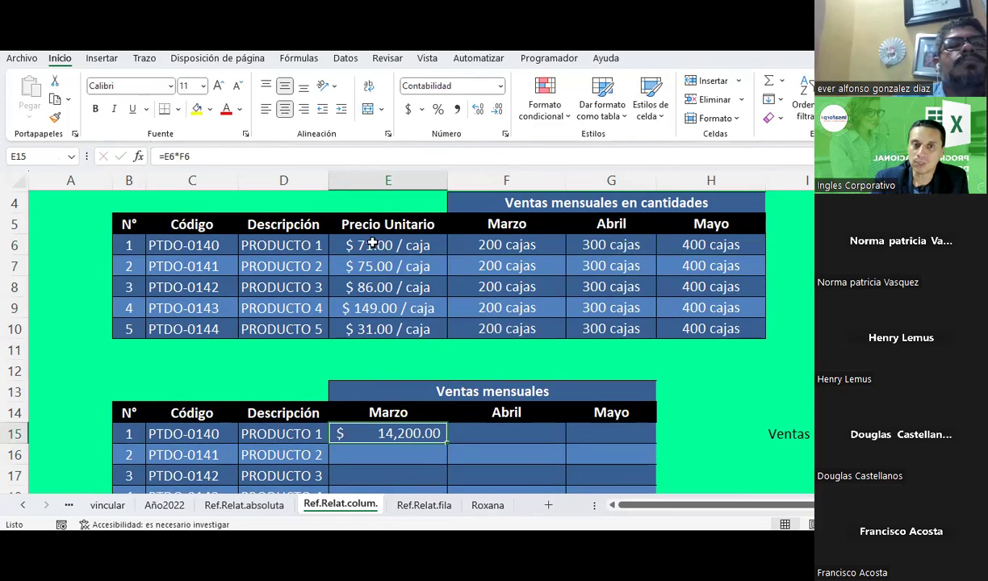
- Change E15's formula to =$E6*F6 to lock column E, then review unit prices E6:E10
left_click(167, 159)
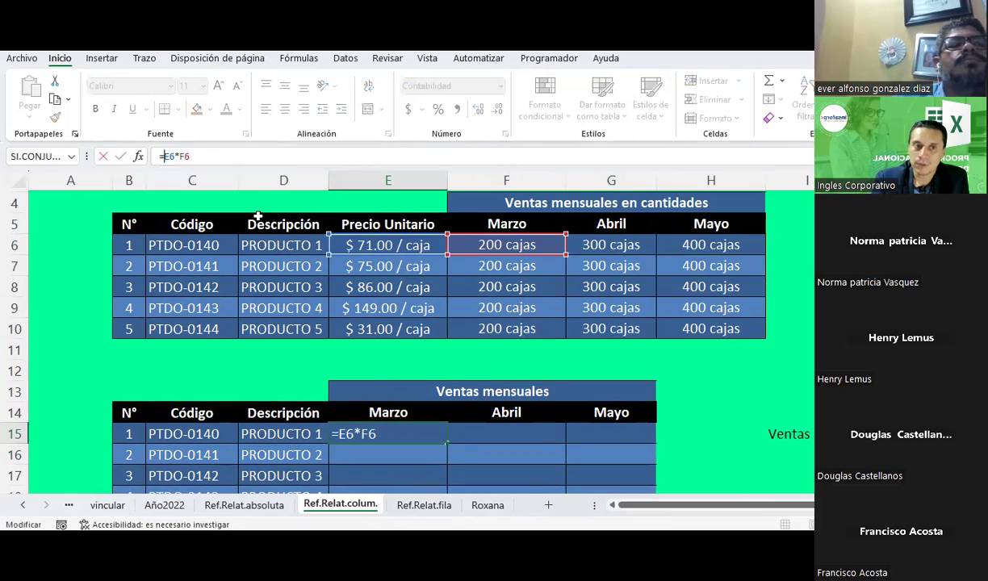
type("$")
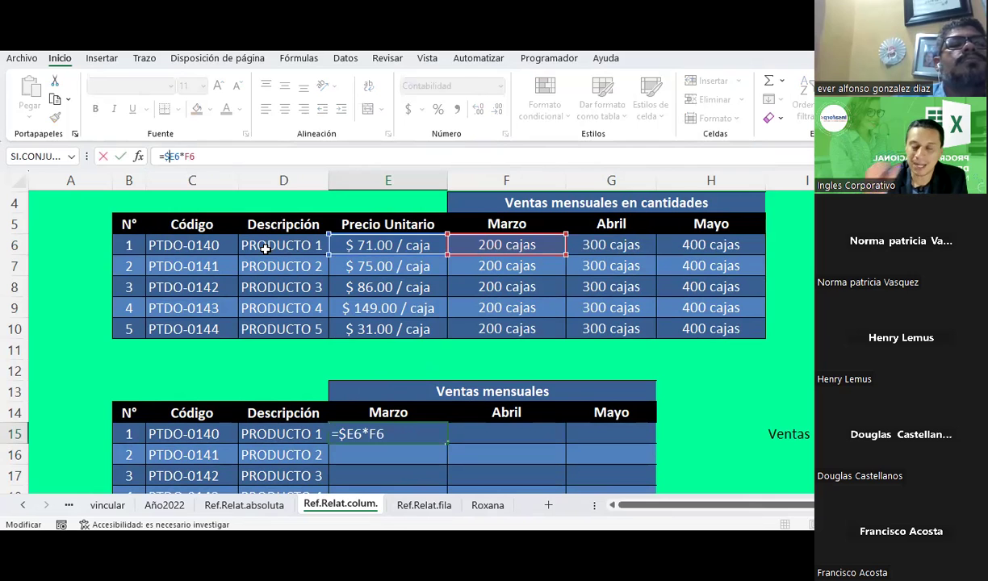
key("Return")
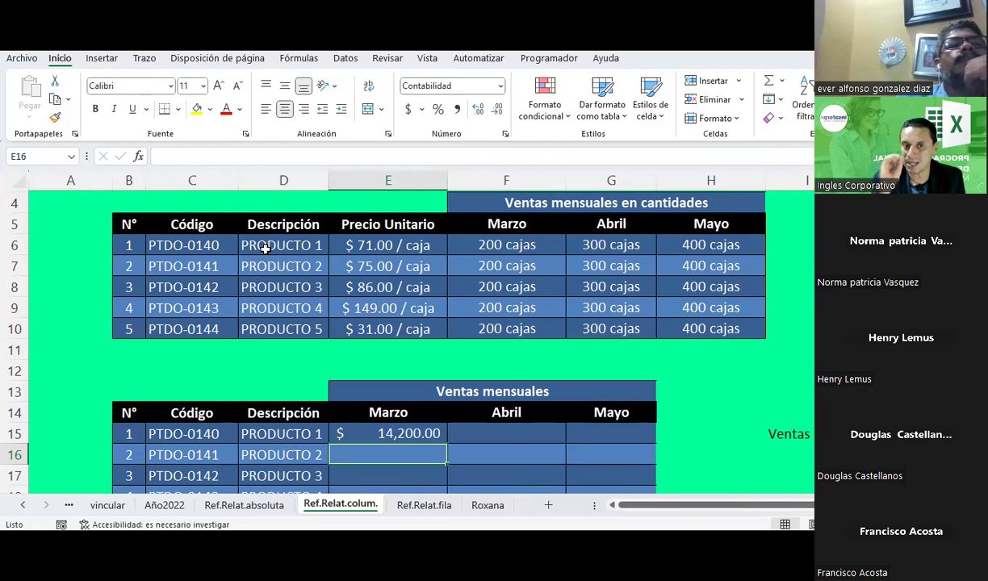
left_click(413, 246)
left_click(413, 266)
left_click(412, 287)
left_click(412, 308)
left_click(413, 329)
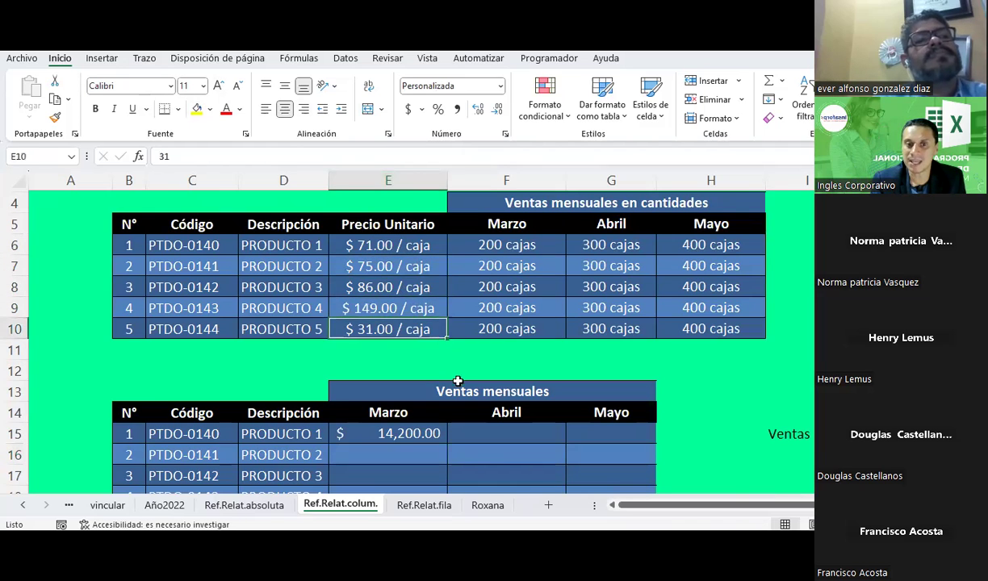
scroll(413, 332, "down", 2)
- Fill E15's sales formula across to Abril and Mayo in F15:G15
left_click(402, 305)
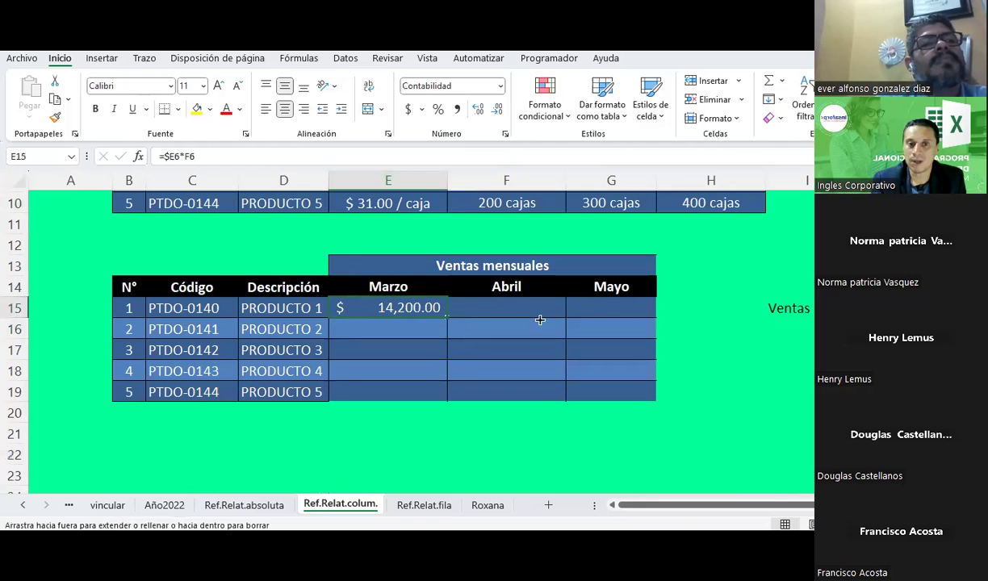
left_click_drag(444, 319, 622, 317)
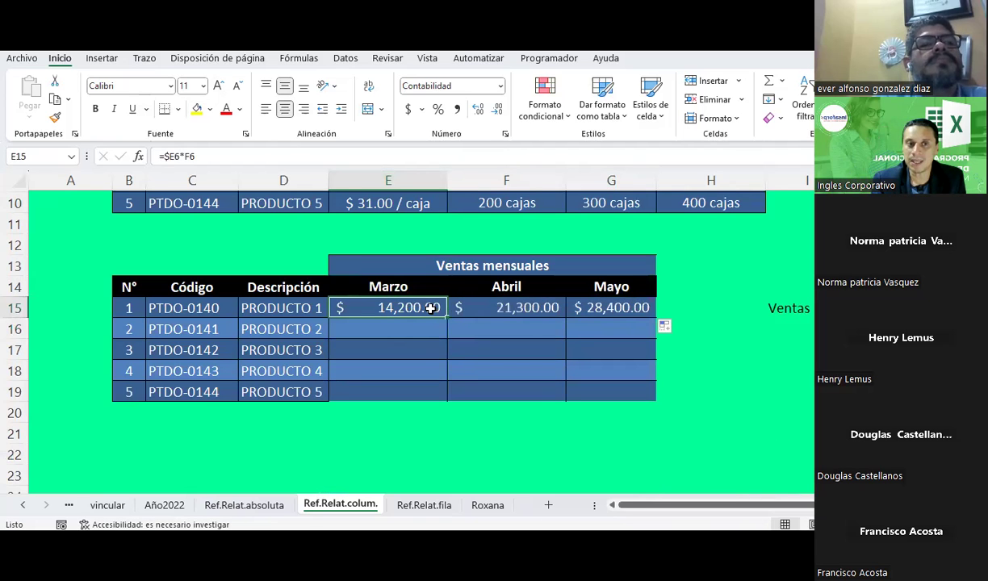
scroll(435, 309, "up", 1)
left_click(510, 370)
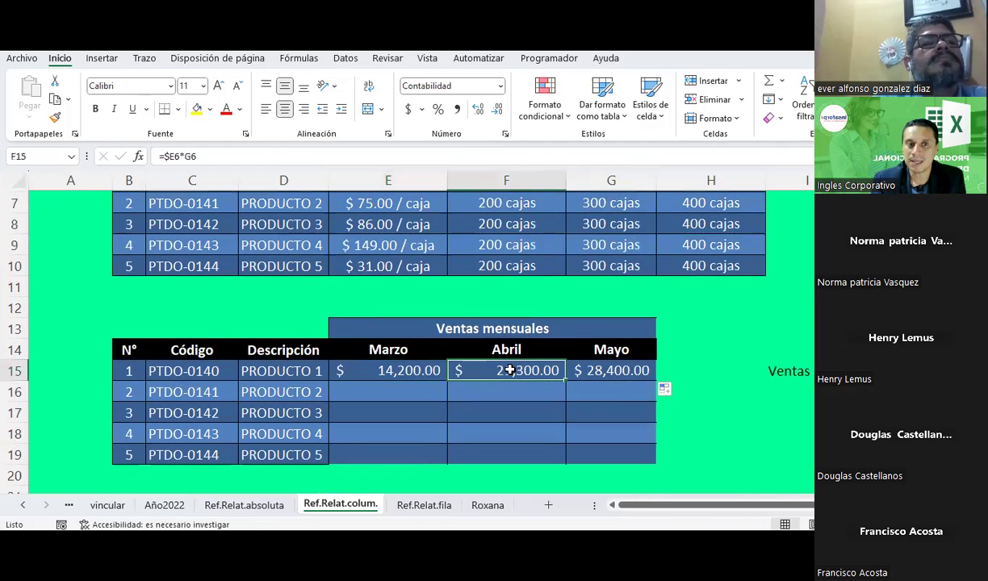
left_click(585, 371)
- Copy E15:G15 and paste the formulas into E16:G19 for the remaining products
left_click_drag(390, 370, 621, 370)
key("ctrl+c")
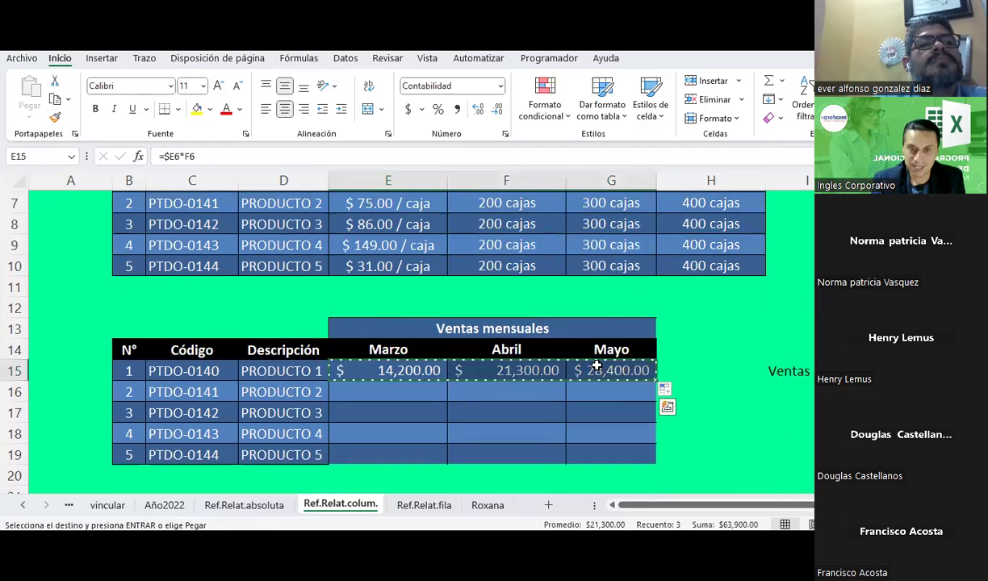
scroll(565, 355, "down", 1)
left_click_drag(388, 328, 592, 388)
right_click(592, 389)
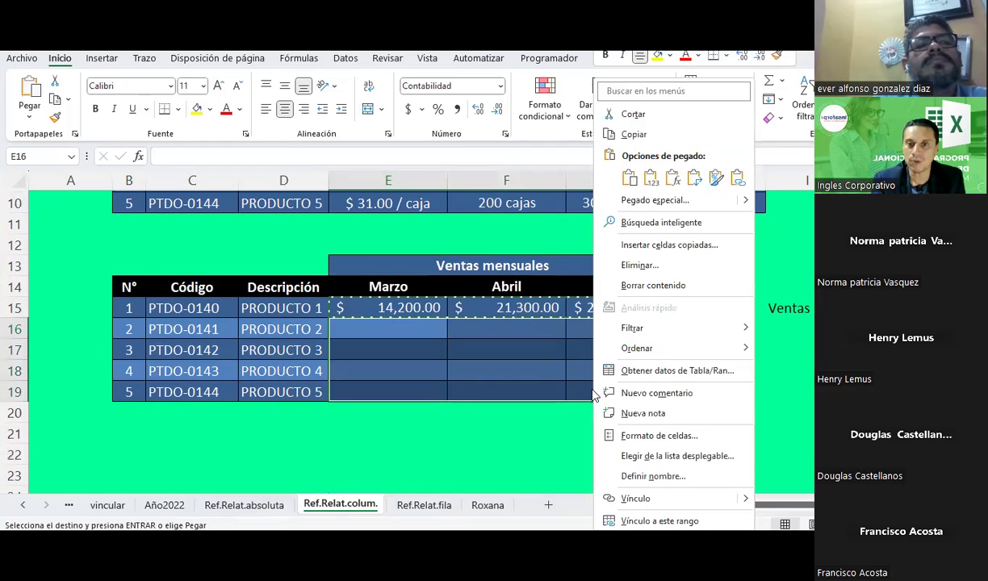
left_click(634, 115)
key("Escape")
left_click(392, 324)
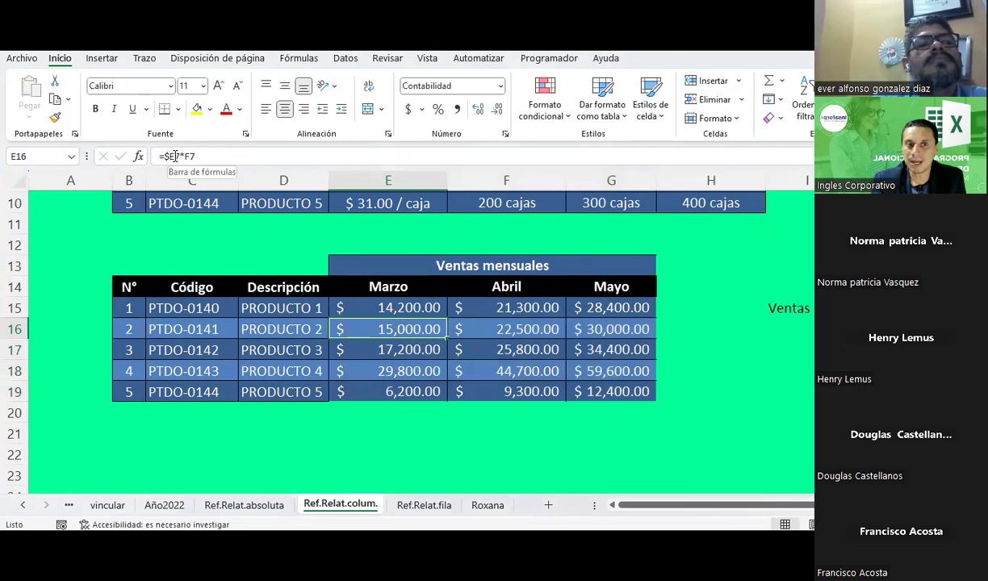
left_click(379, 347)
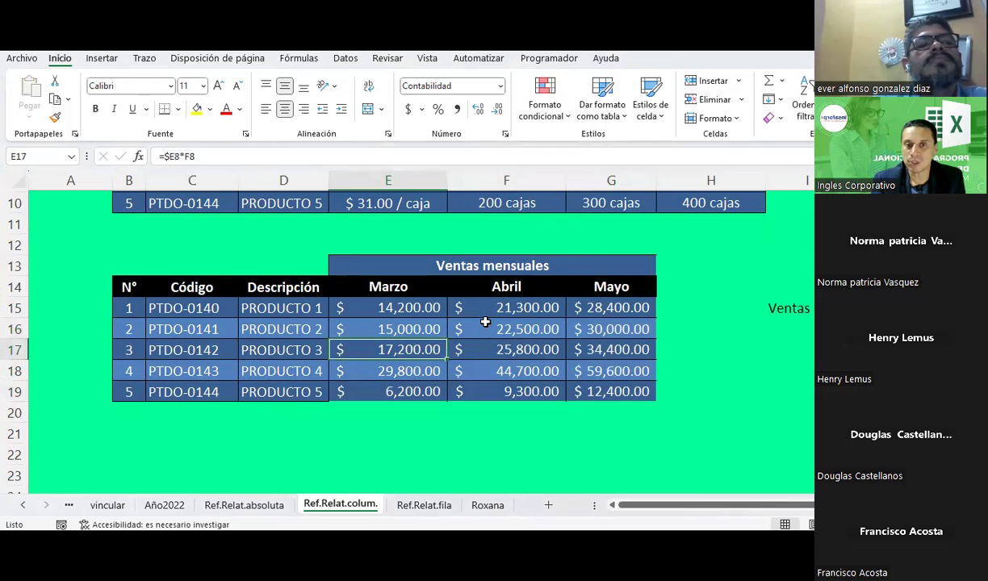
left_click(482, 321)
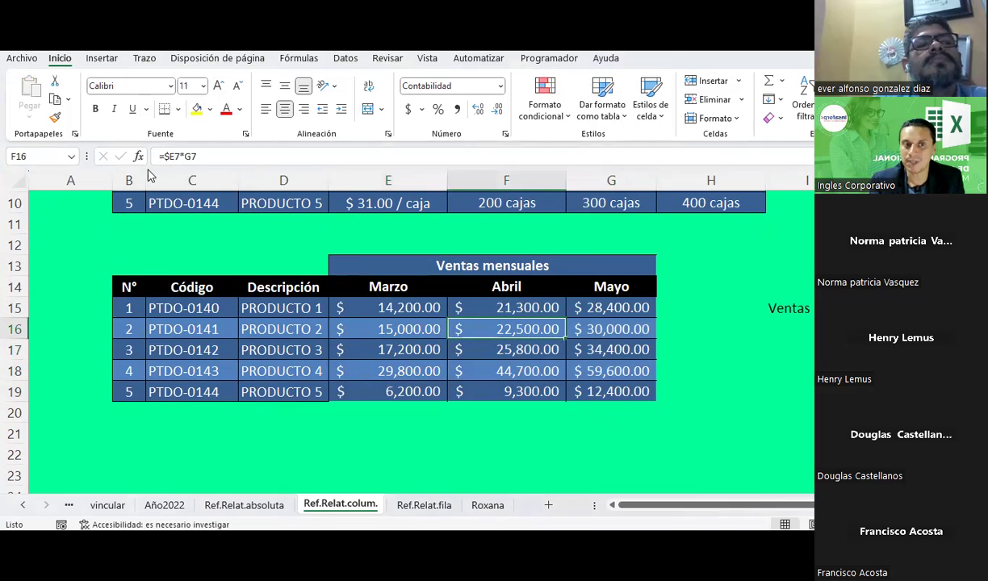
left_click(584, 327)
left_click(588, 351)
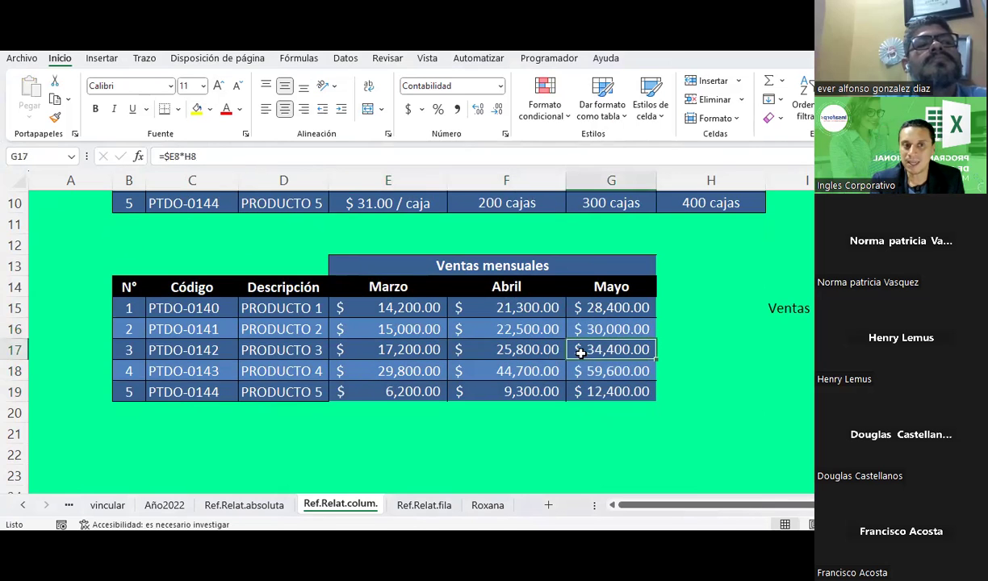
left_click(537, 351)
left_click(428, 349)
left_click(411, 370)
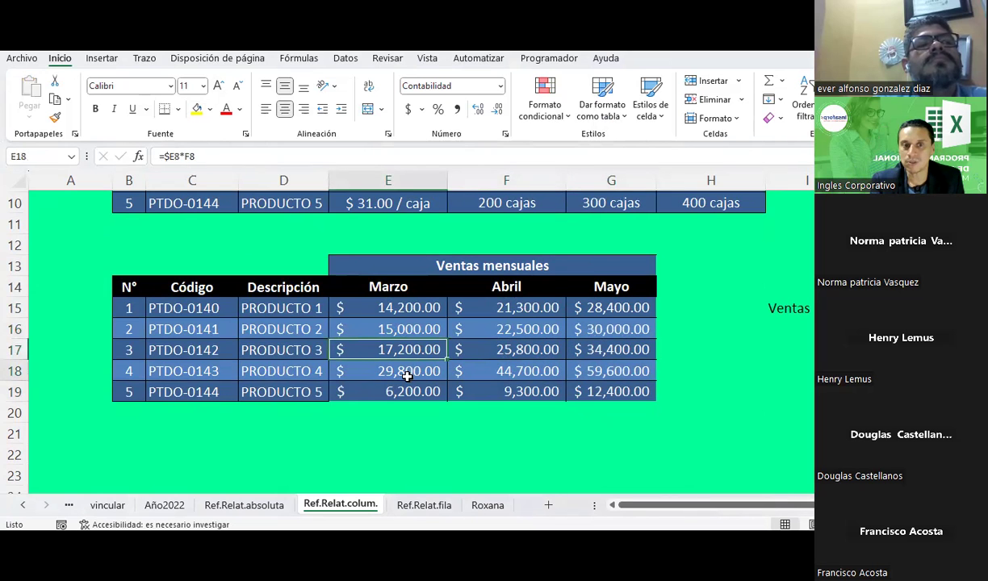
left_click(480, 370)
scroll(379, 383, "up", 1)
scroll(388, 376, "up", 1)
scroll(402, 367, "down", 1)
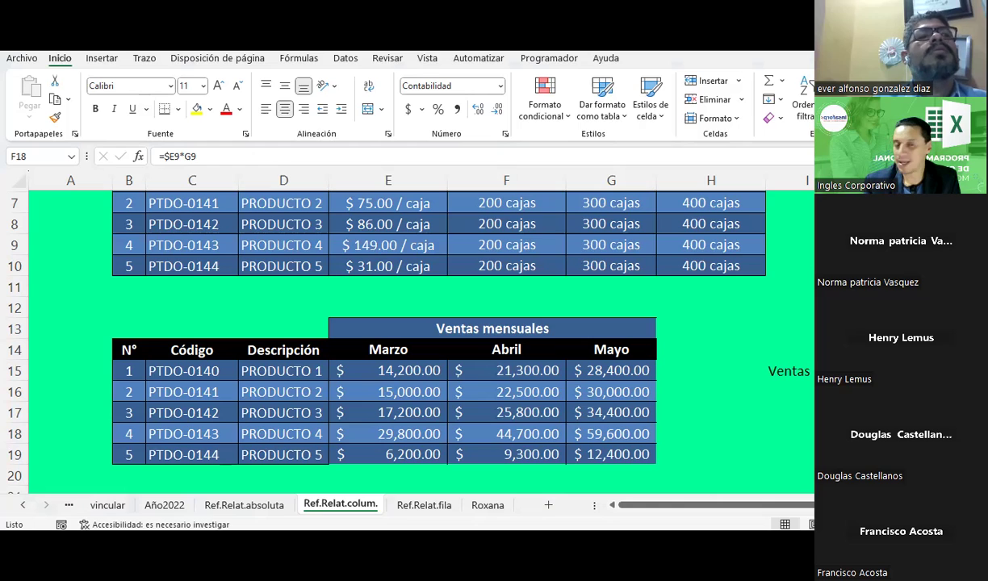
left_click_drag(371, 392, 596, 385)
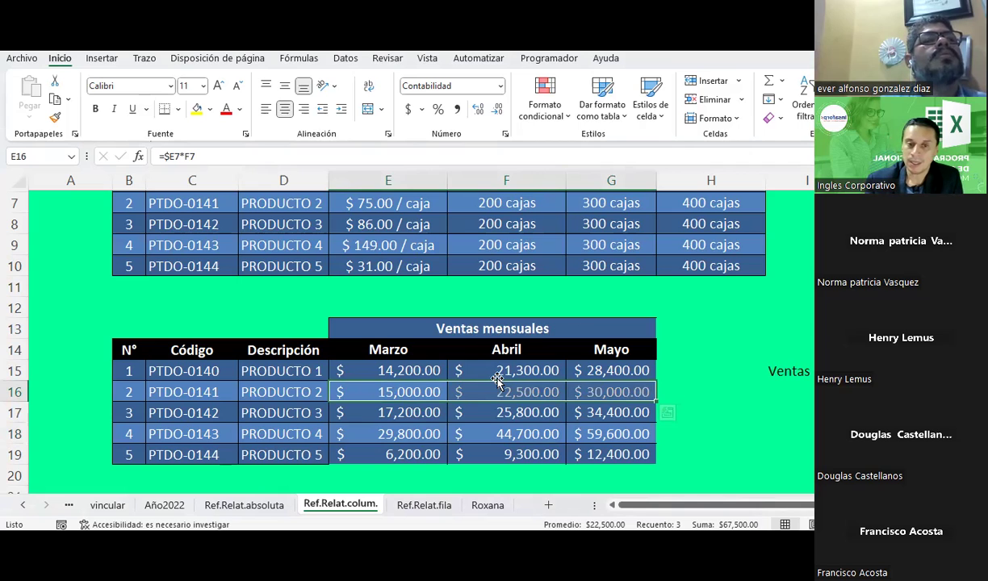
left_click(442, 390)
left_click(487, 390)
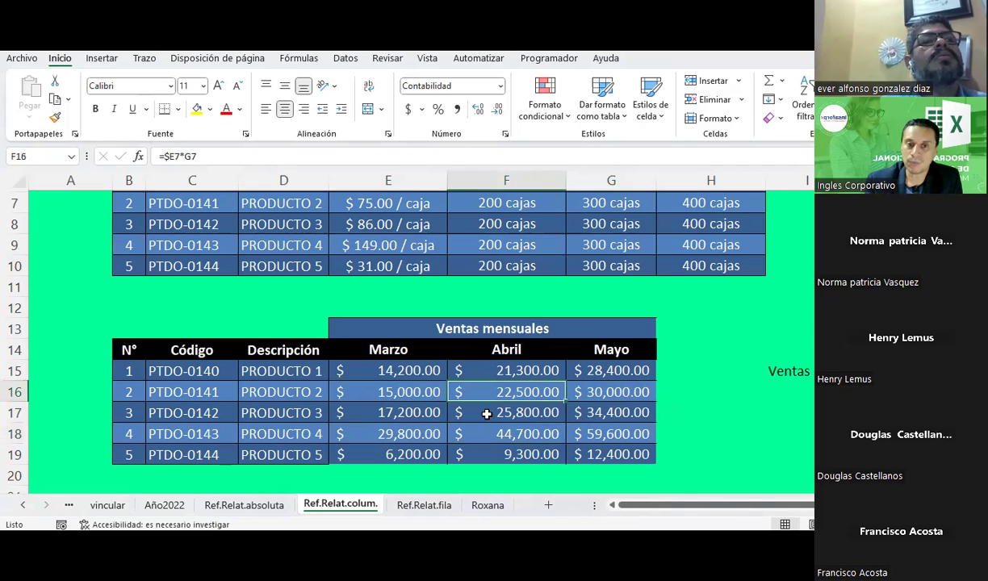
left_click(485, 412)
left_click(485, 452)
left_click(625, 436)
key("Down")
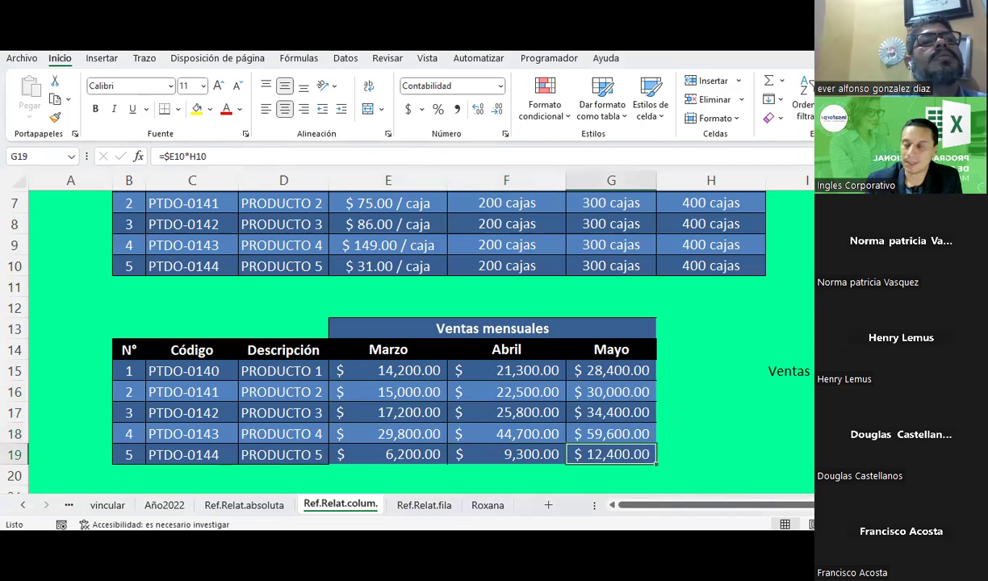
key("ctrl+c")
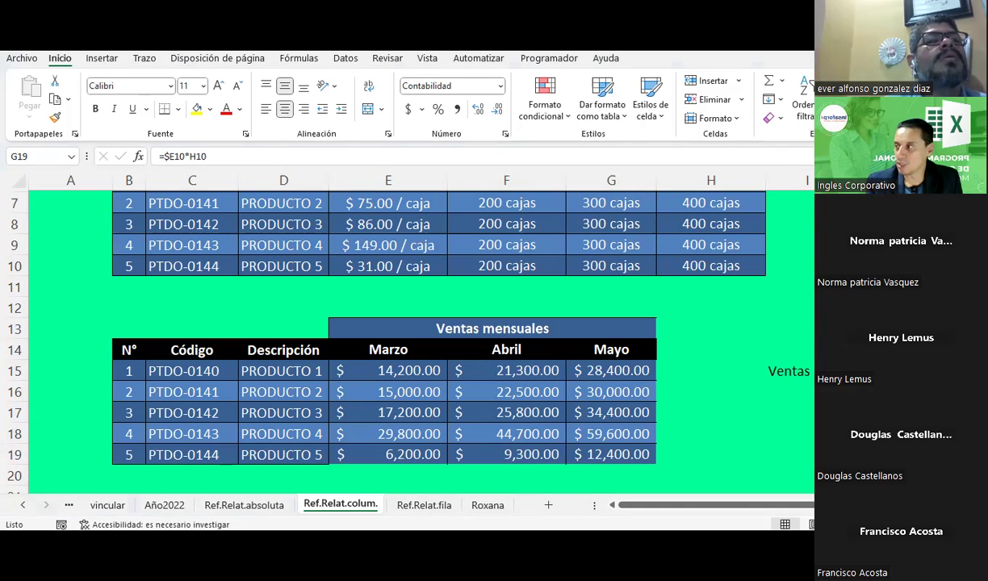
- Switch to the Ref.Relat.fila sheet and look over its GANANCIA 1.25 value and price tables
left_click(435, 505)
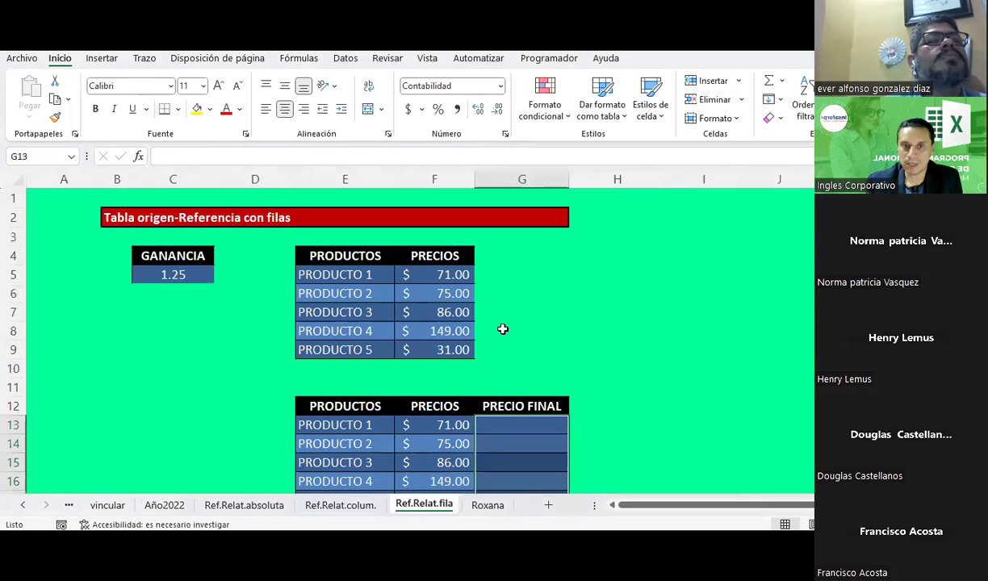
scroll(502, 327, "down", 1)
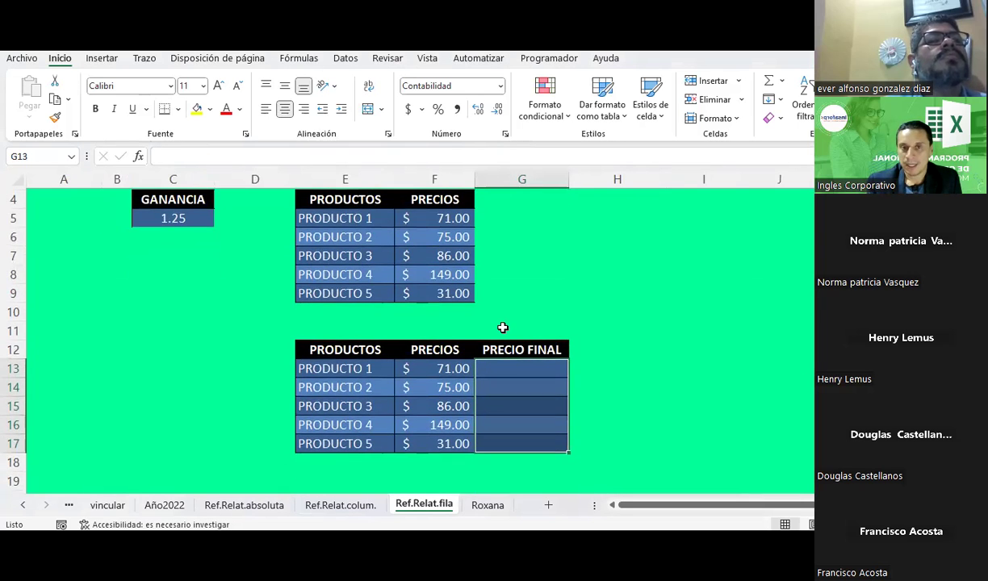
scroll(502, 327, "up", 1)
scroll(502, 327, "down", 1)
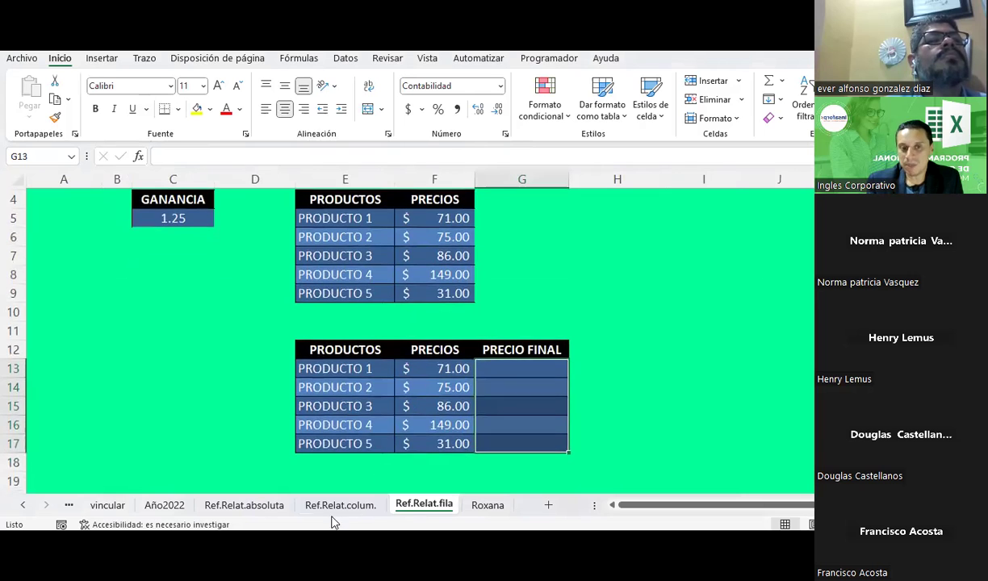
left_click(339, 504)
left_click(420, 509)
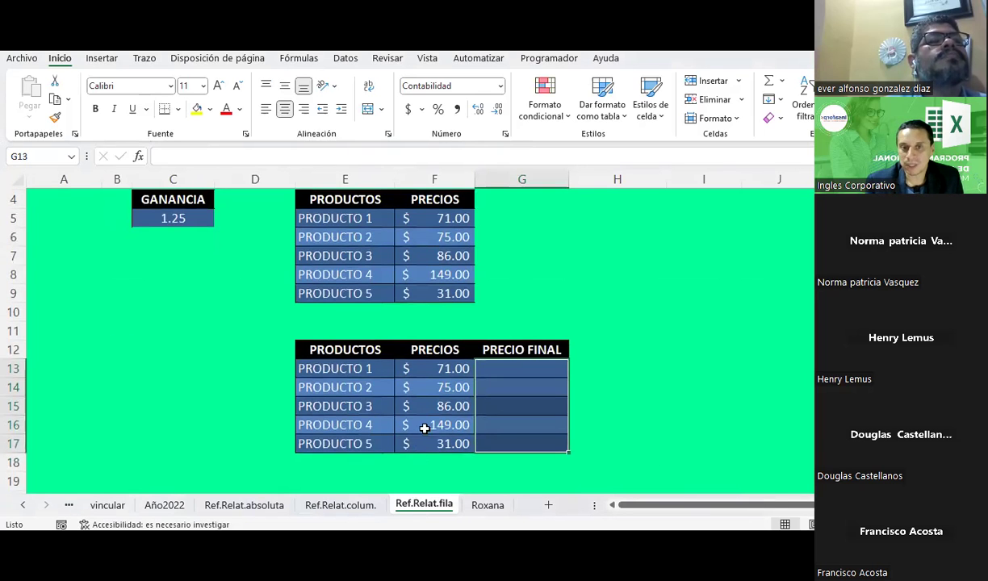
scroll(494, 318, "up", 1)
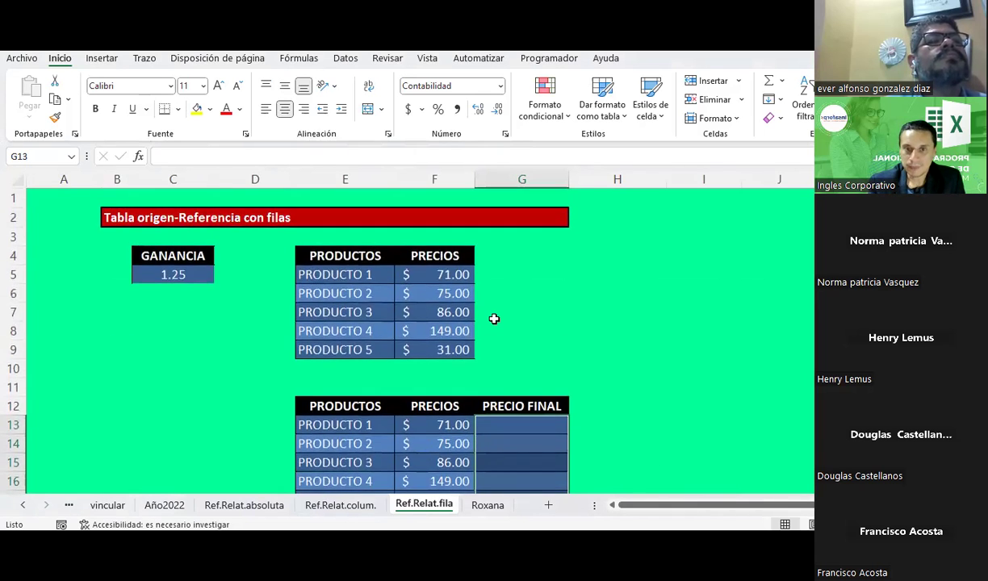
scroll(494, 319, "down", 1)
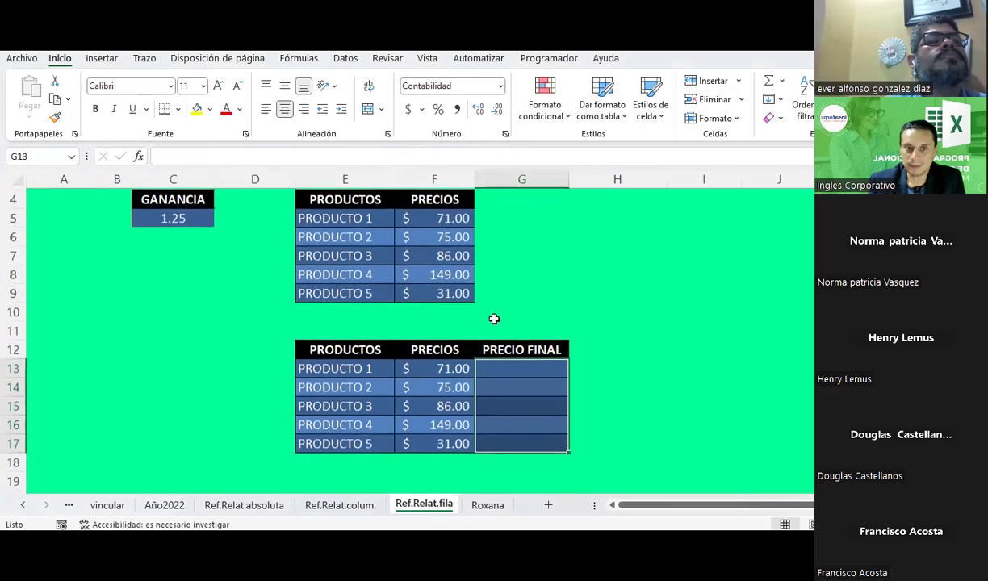
scroll(494, 319, "up", 1)
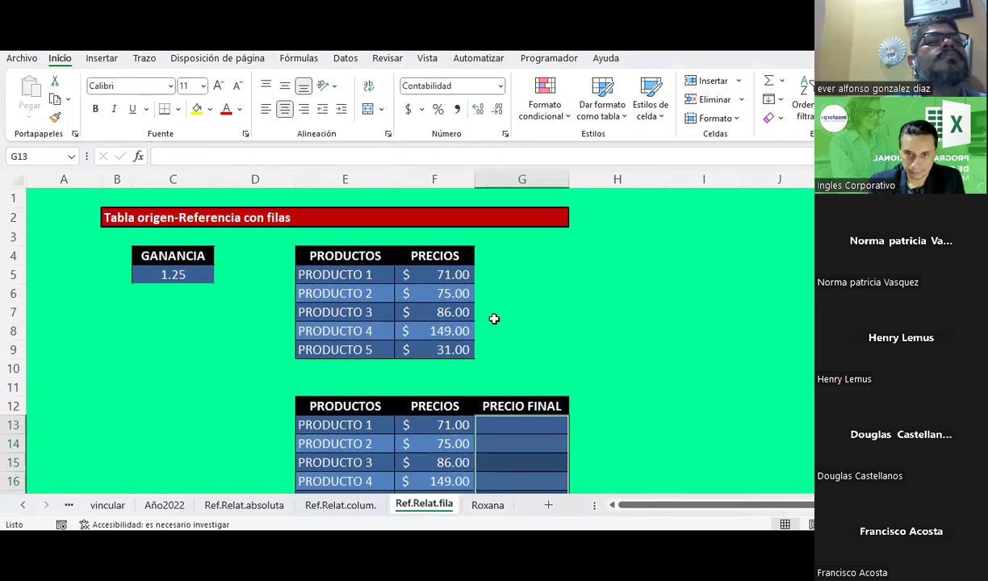
- Change both PRECIOS headers, in F4 and F12, to 'Costo'
scroll(494, 319, "down", 1)
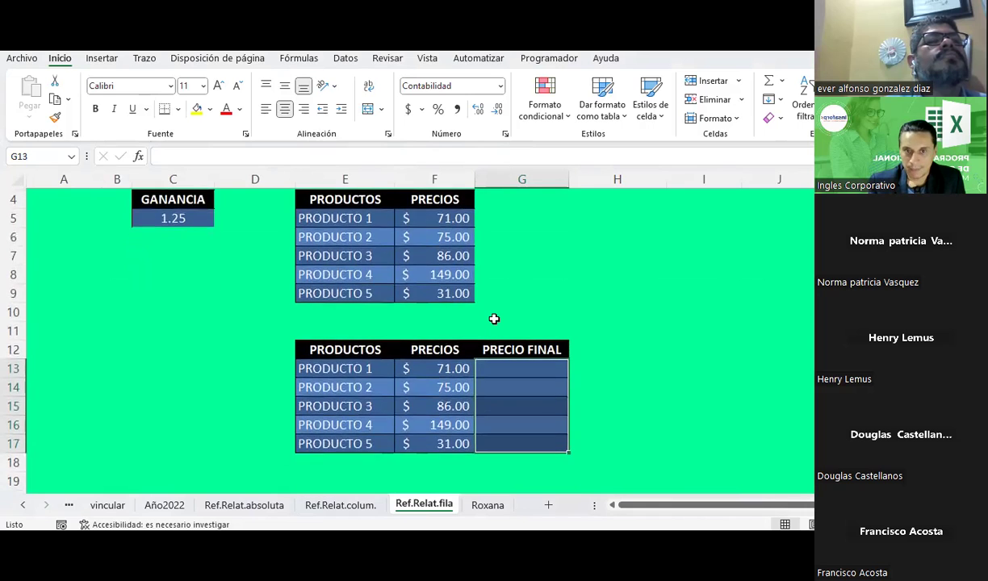
scroll(476, 330, "up", 1)
left_click(444, 257)
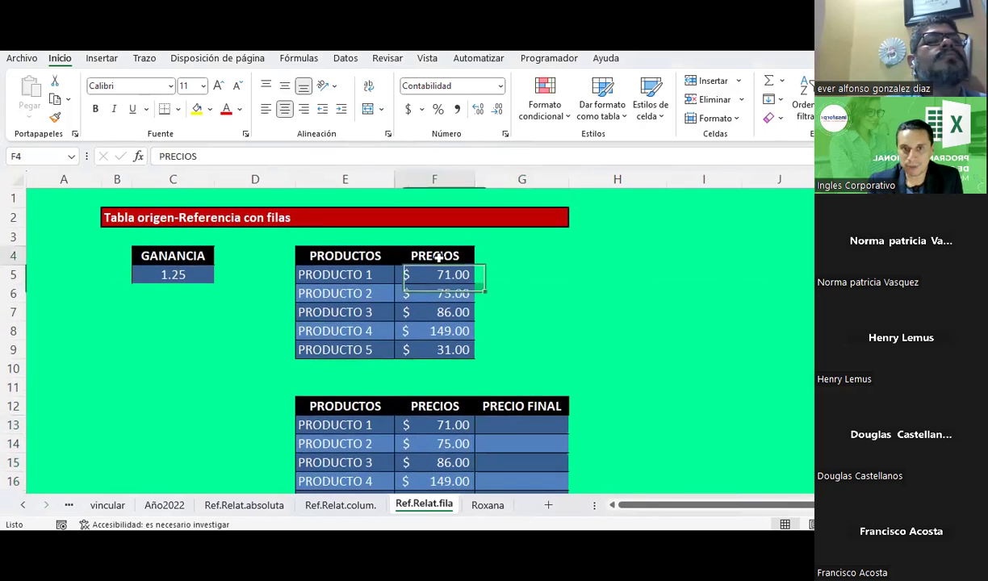
type("Costo")
key("Return")
key("Down")
key("Down")
key("Down")
key("Down")
key("Down")
type("Costo")
key("Return")
- Go to the GANANCIA value 1.25, then to the first PRECIO FINAL cell G13
key("Right")
key("Left")
key("Left")
key("Up")
key("Up")
key("Up")
key("Left")
key("Up")
key("Up")
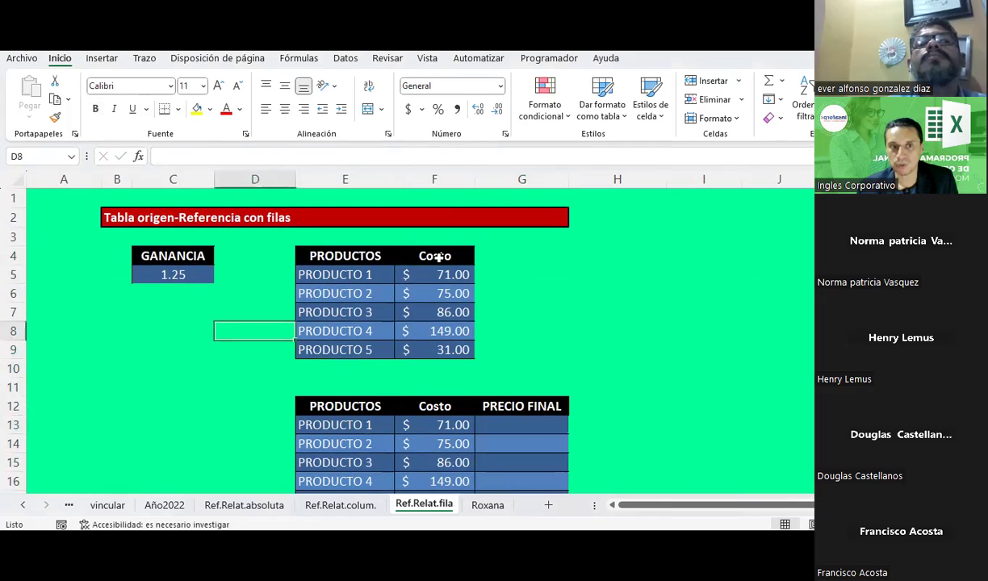
key("Left")
key("Up")
key("Up")
key("Up")
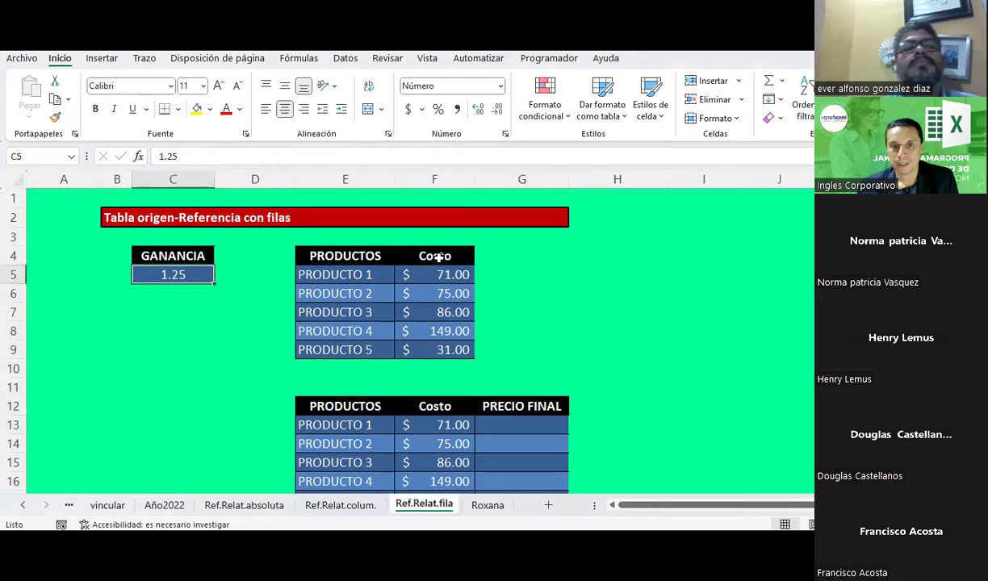
key("Down")
key("Down")
key("Down")
key("Down")
key("Down")
key("Down")
key("Down")
key("Right")
key("Right")
key("Right")
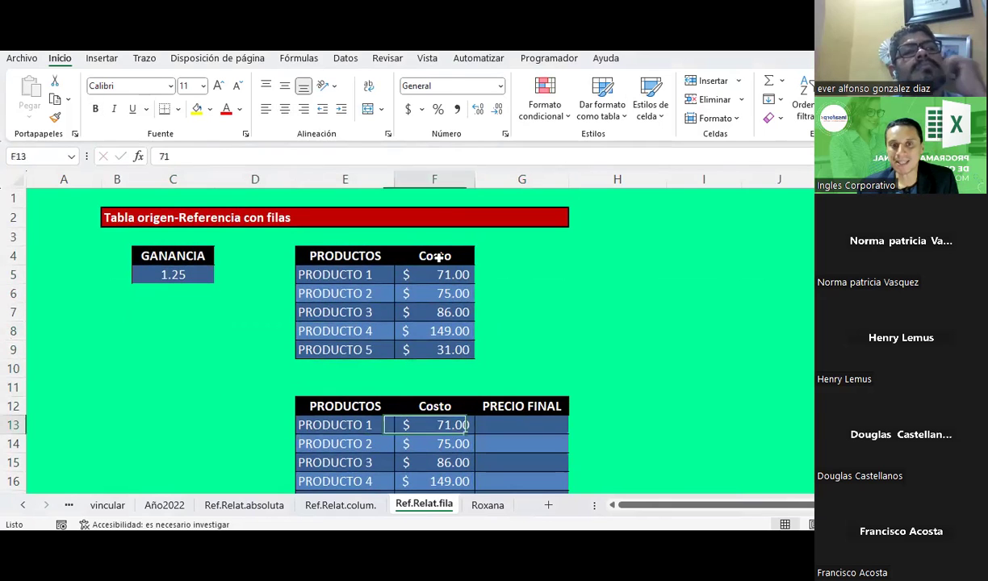
key("Right")
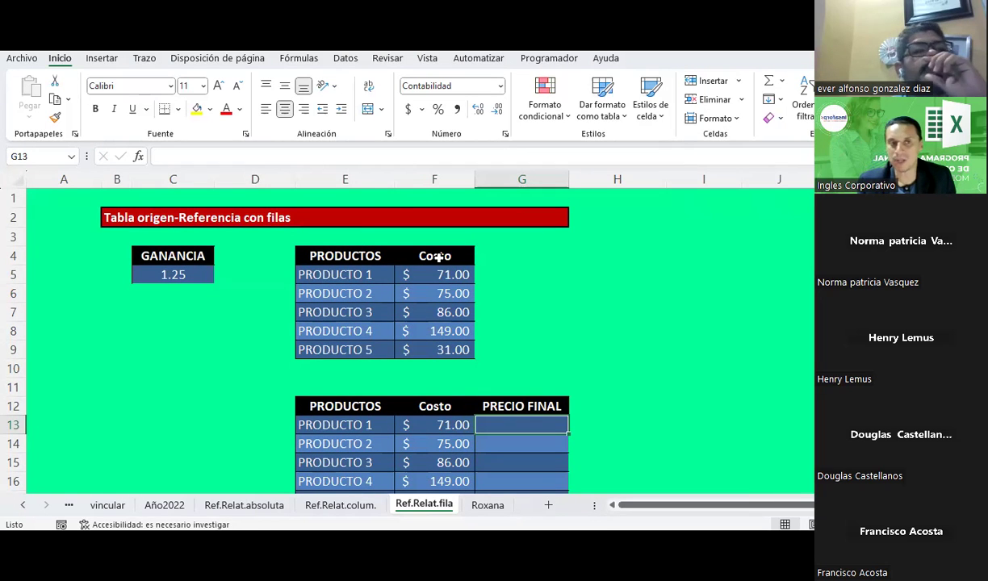
- Enter =F13*C$5 in G13, locking GANANCIA's row, giving 88.75
left_click(173, 275)
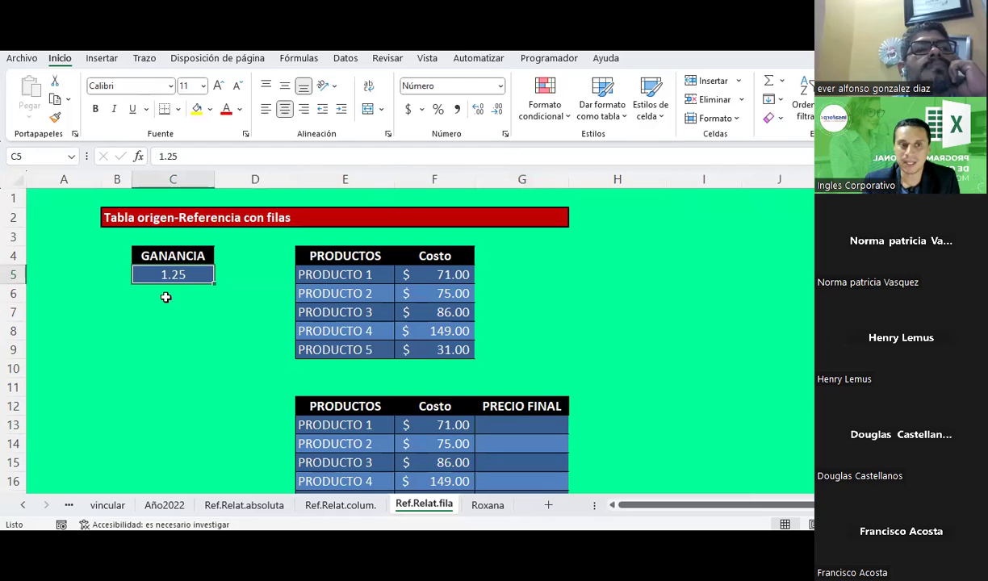
left_click(12, 275)
left_click(528, 423)
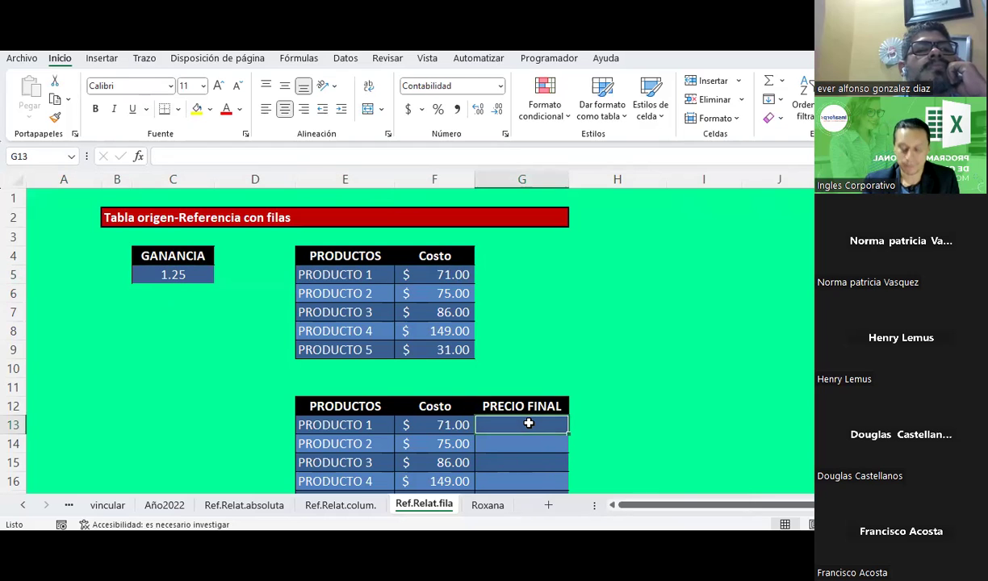
type("=")
left_click(440, 428)
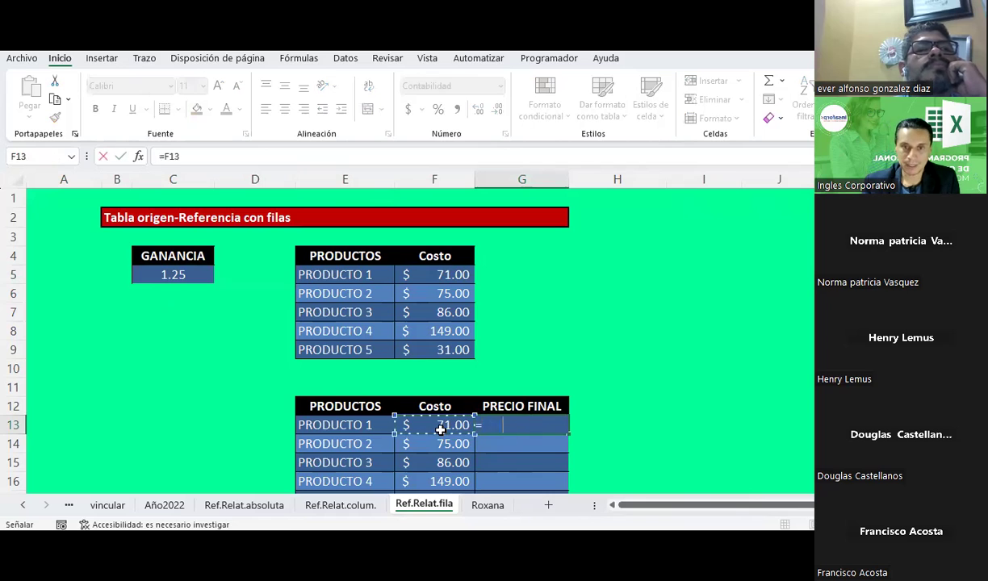
type("*")
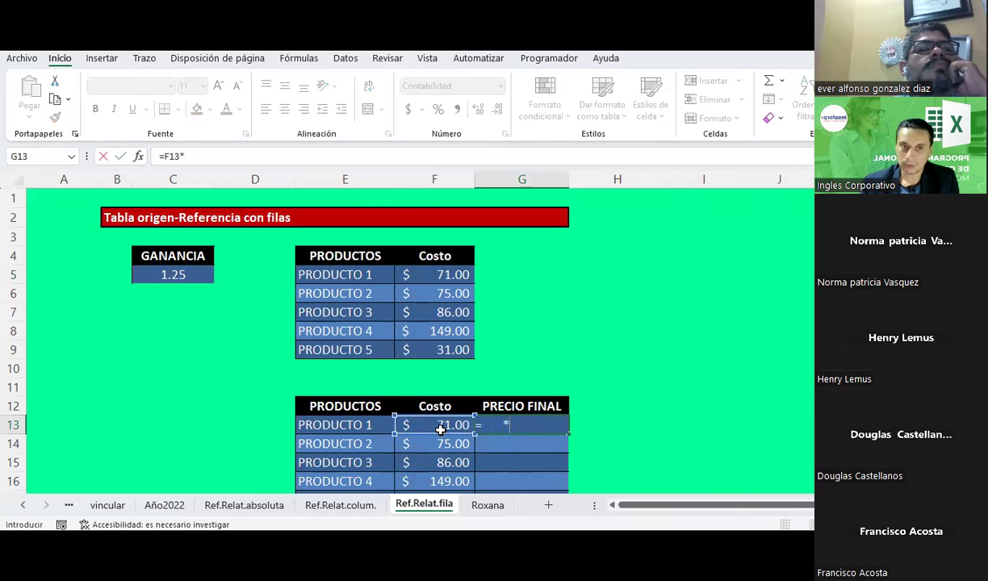
left_click(165, 272)
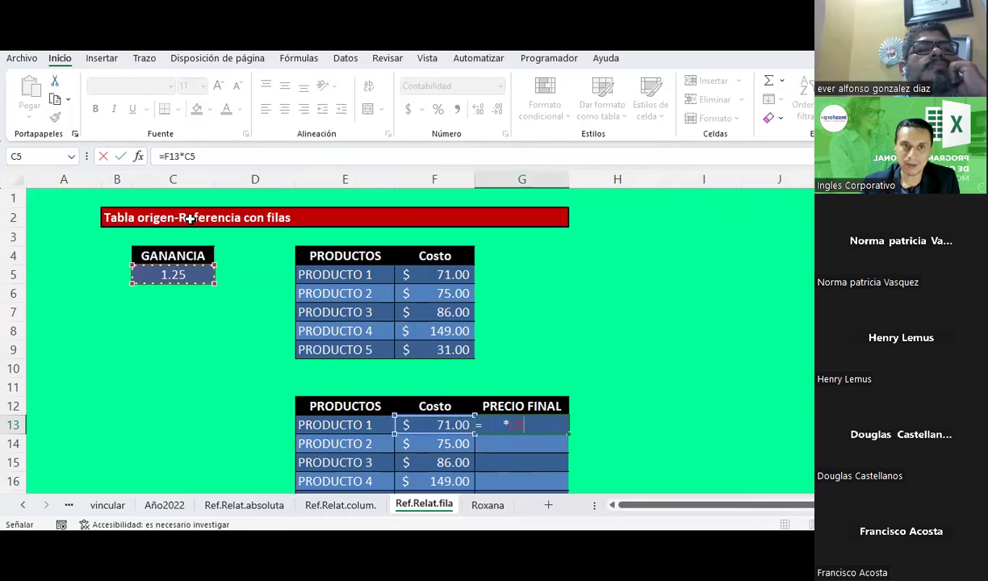
key("F2")
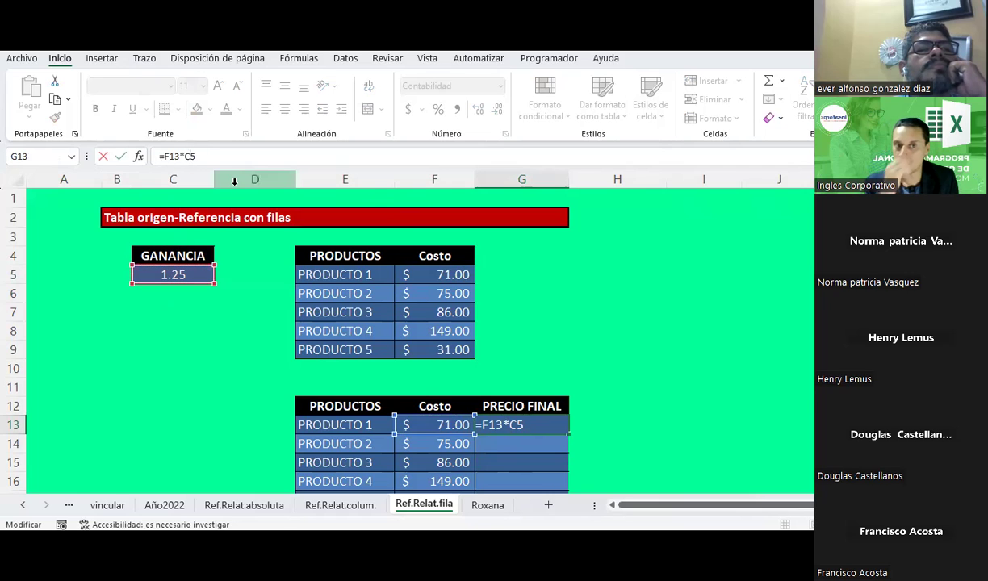
key("F4")
key("F4")
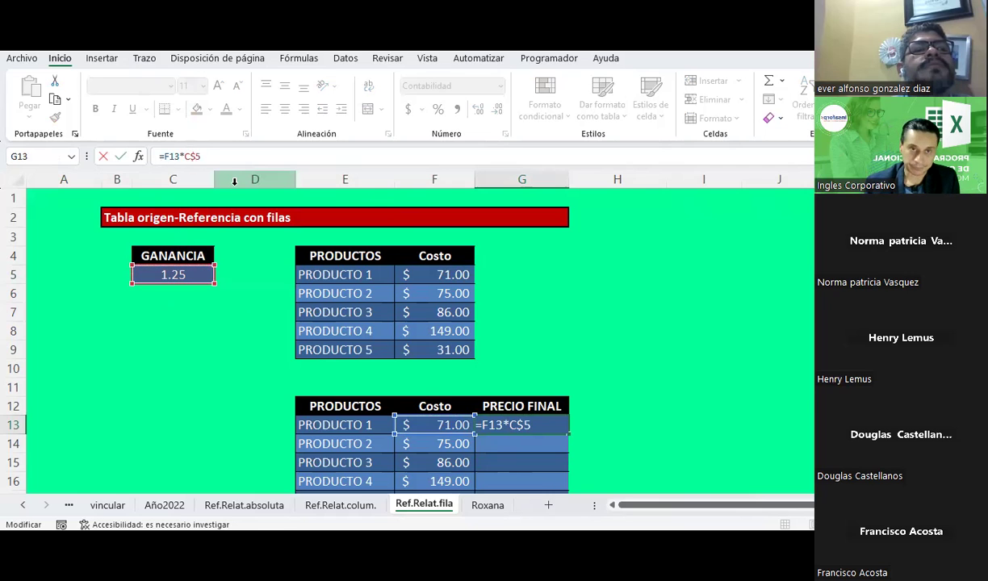
key("Return")
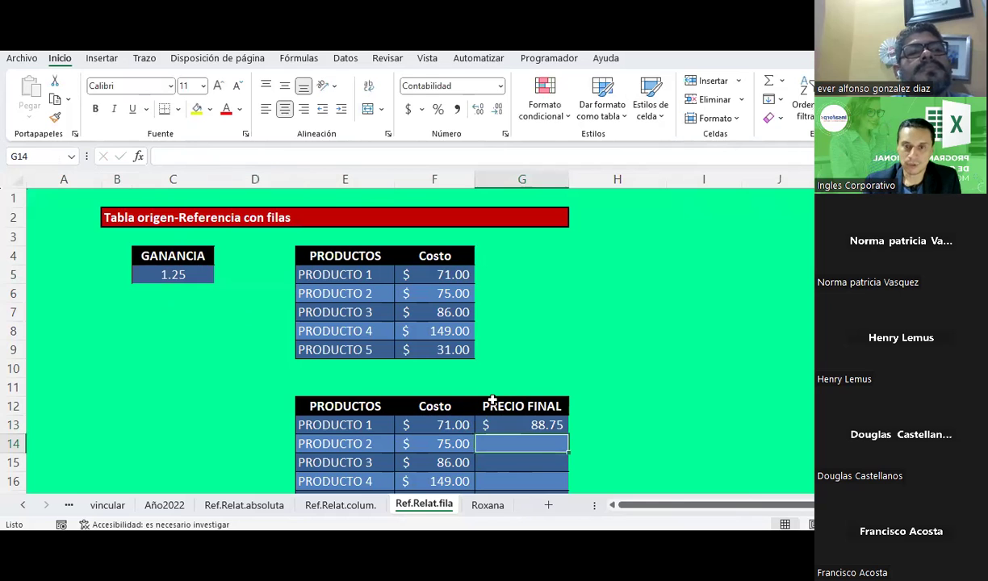
- Copy G13 and paste only its formula into G14:G17
left_click(523, 426)
scroll(526, 368, "down", 2)
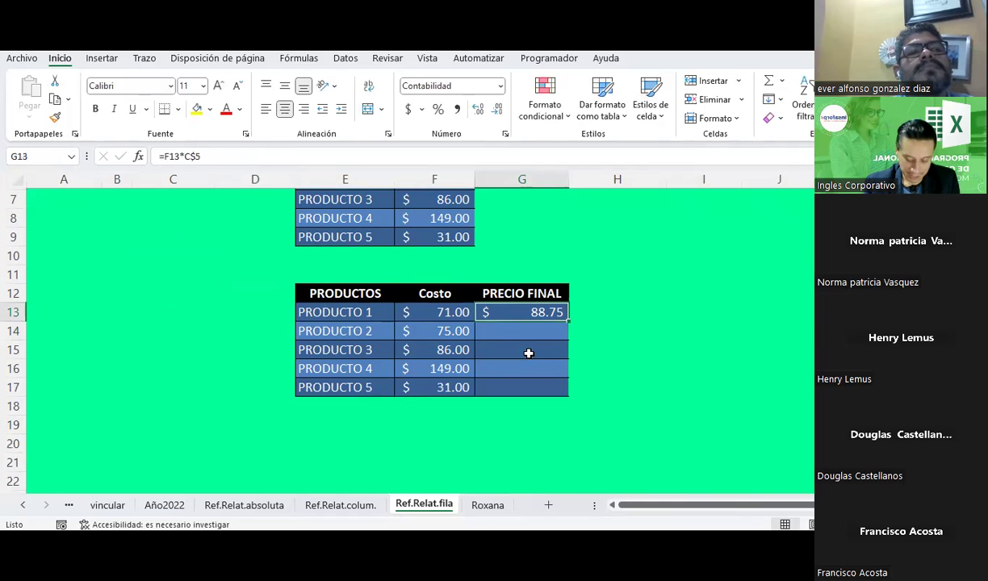
key("ctrl+c")
left_click_drag(524, 331, 529, 385)
right_click(528, 386)
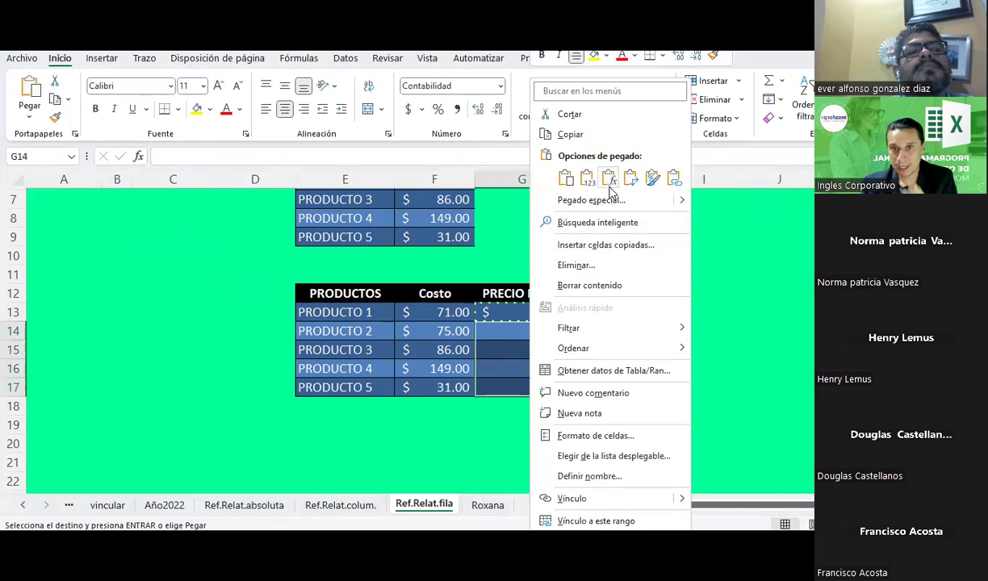
left_click(609, 187)
- Check the copied final-price formulas for PRODUCTO 2 through PRODUCTO 5
left_click(548, 311)
scroll(549, 312, "up", 1)
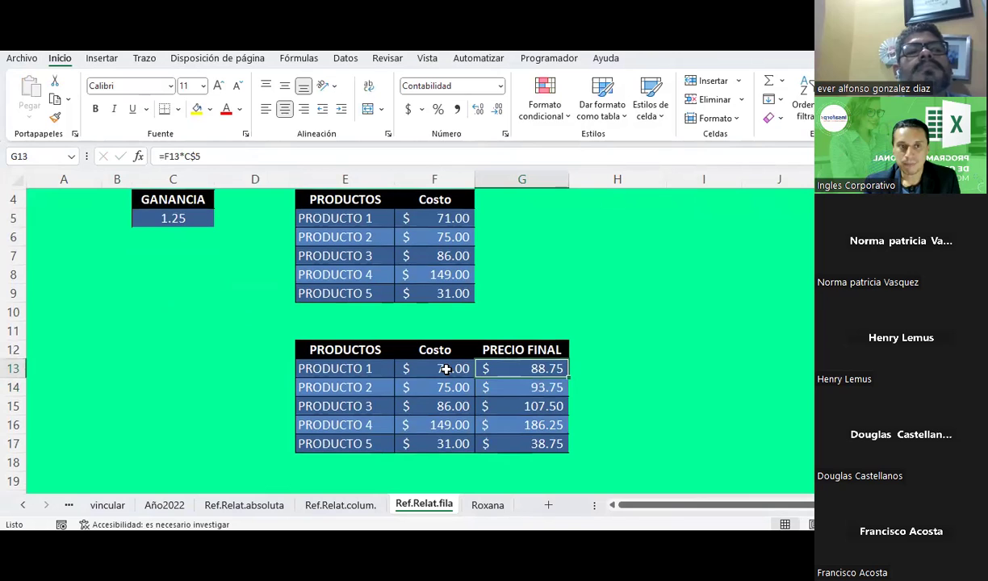
left_click(536, 386)
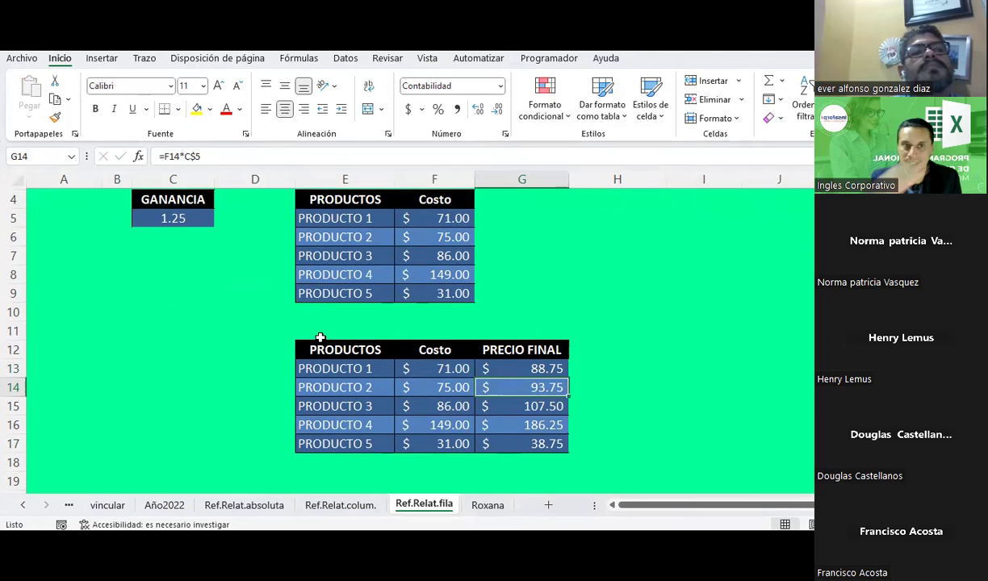
left_click(533, 402)
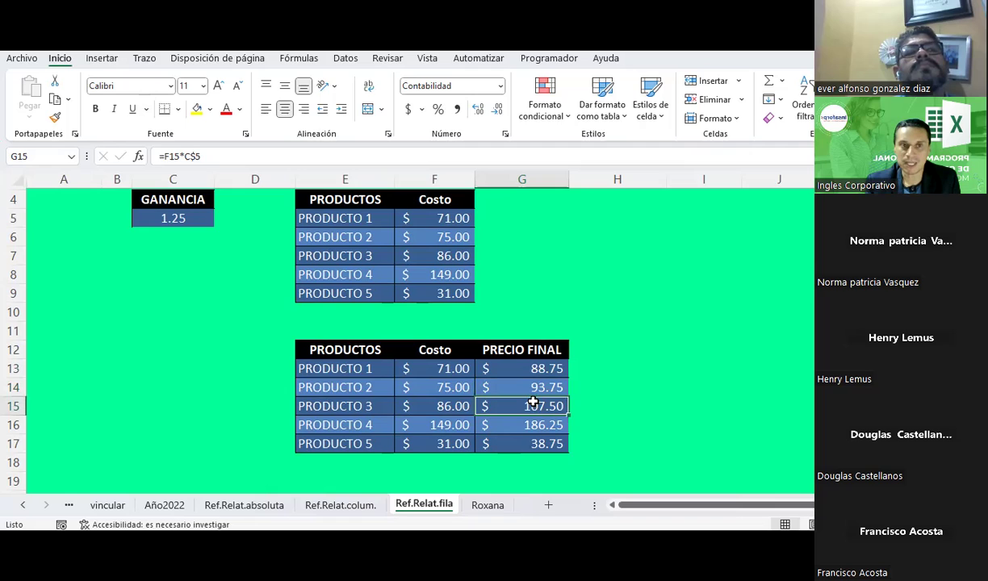
left_click(536, 428)
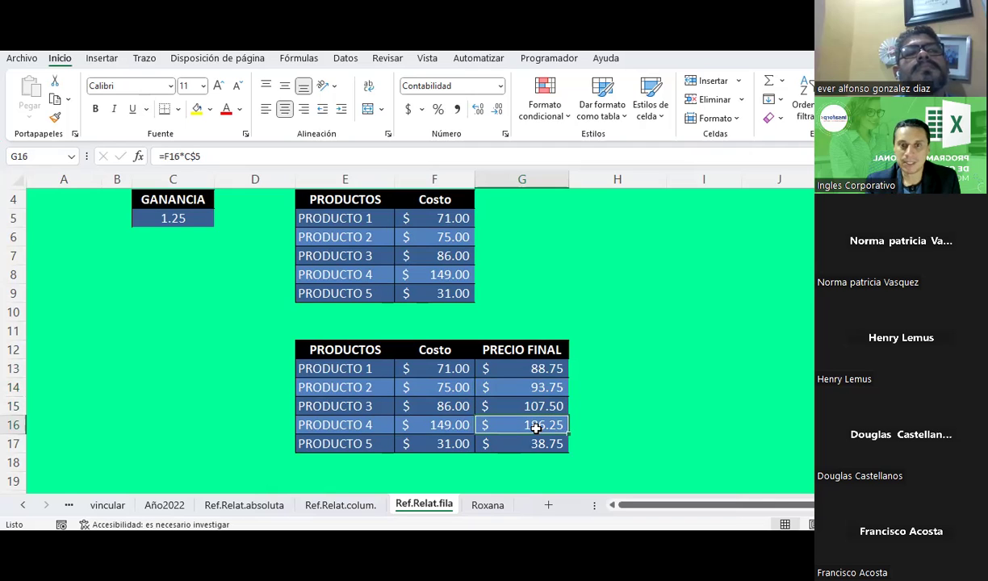
left_click(539, 444)
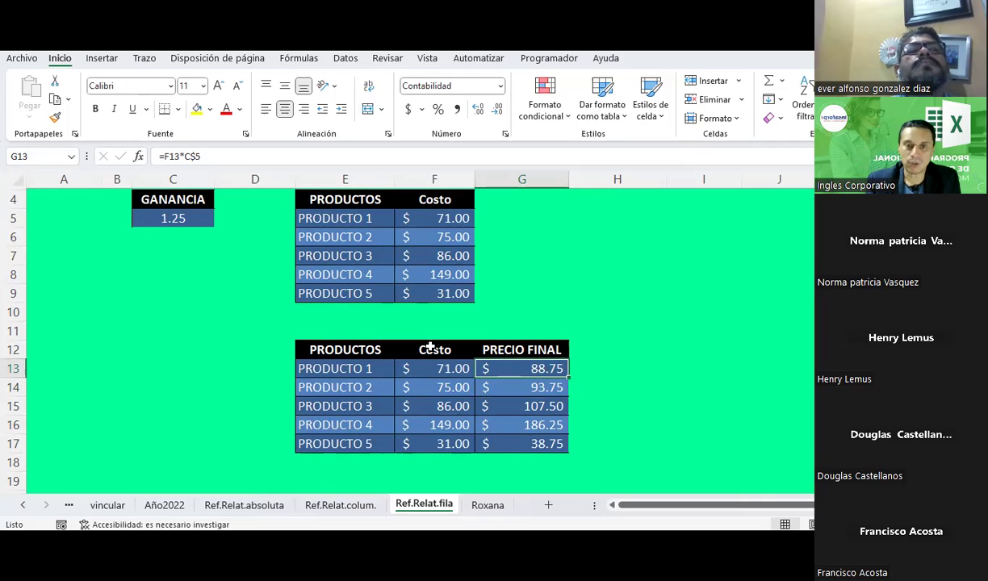
left_click_drag(430, 347, 440, 443)
key("ctrl+c")
left_click(589, 351)
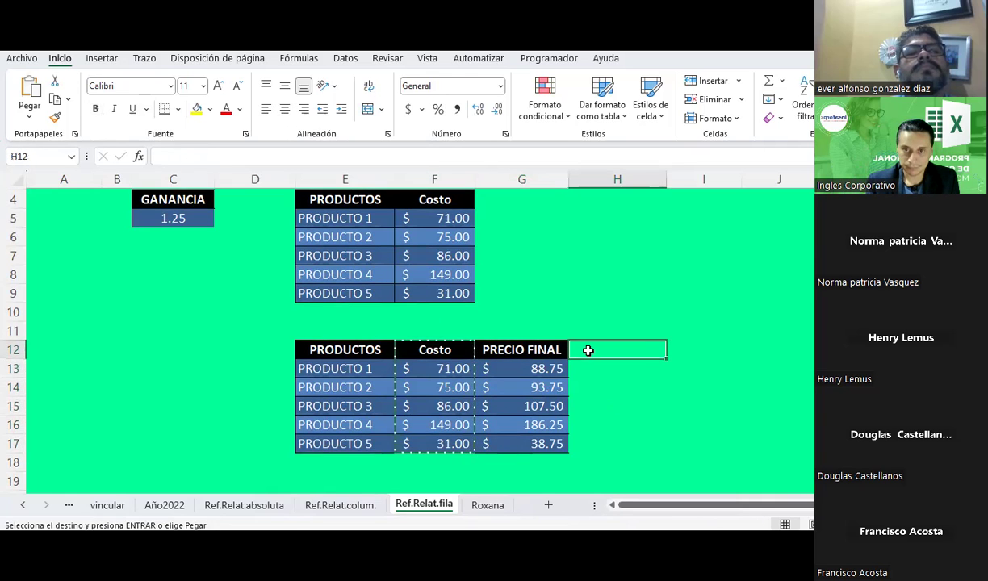
key("ctrl+v")
left_click(644, 368)
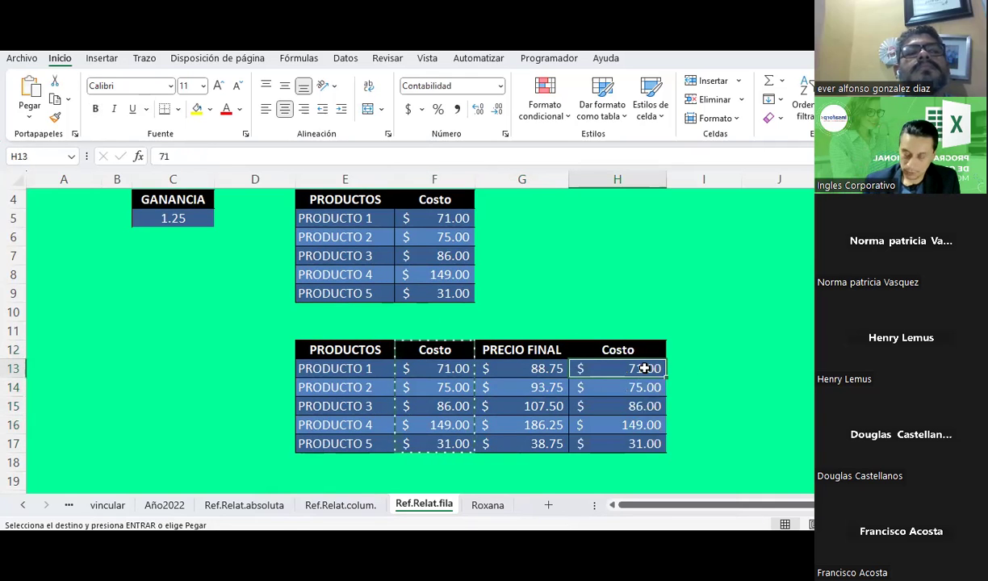
type("82")
key("Return")
type("83")
key("Return")
type("85")
key("Return")
type("175")
key("Return")
type("185")
key("Return")
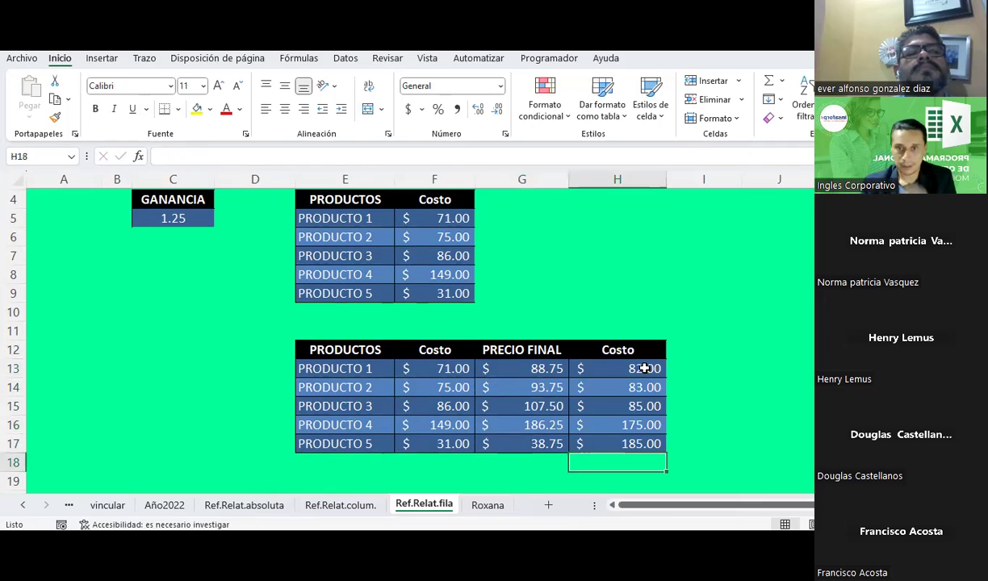
left_click_drag(516, 350, 518, 441)
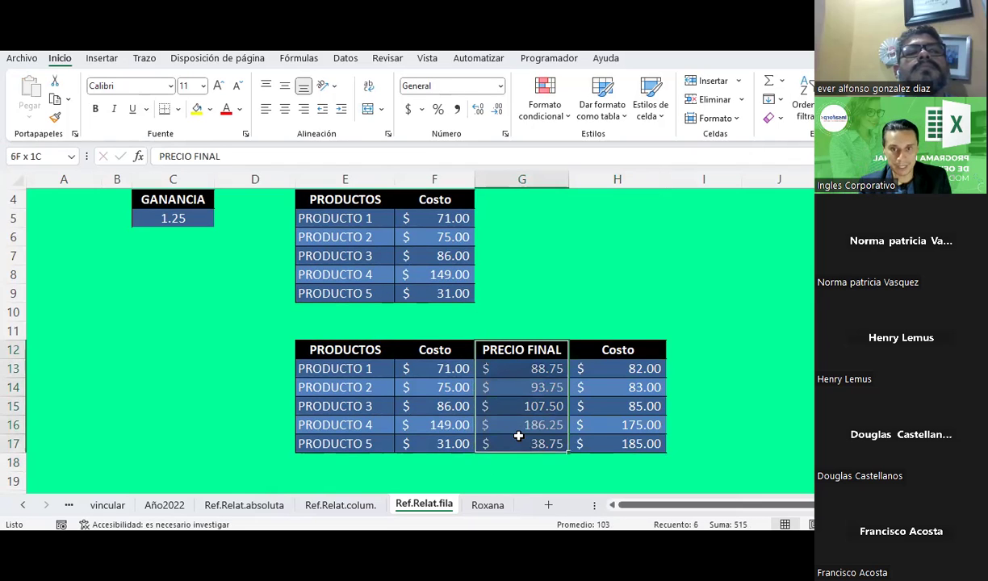
key("ctrl+c")
left_click(680, 353)
key("ctrl+v")
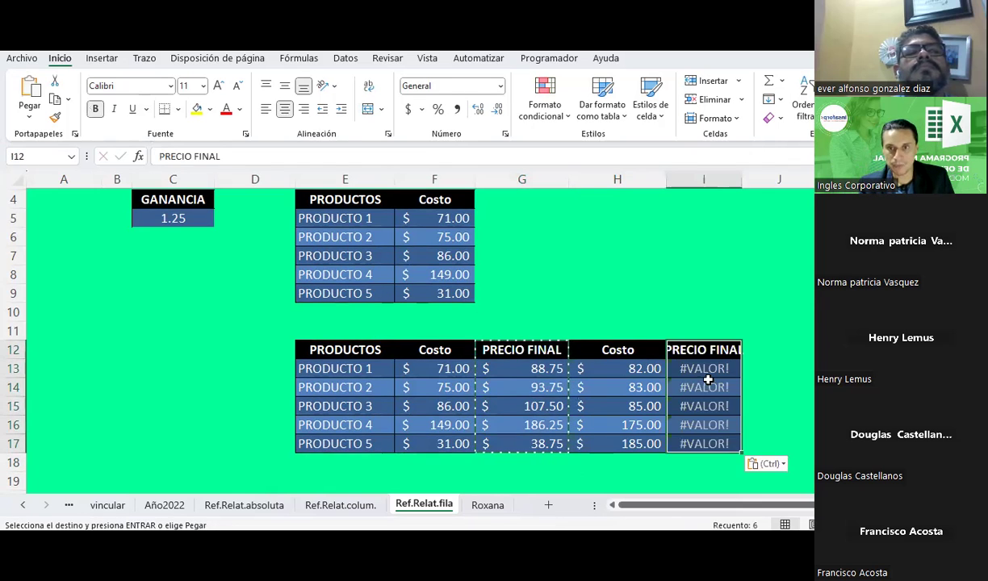
left_click(707, 369)
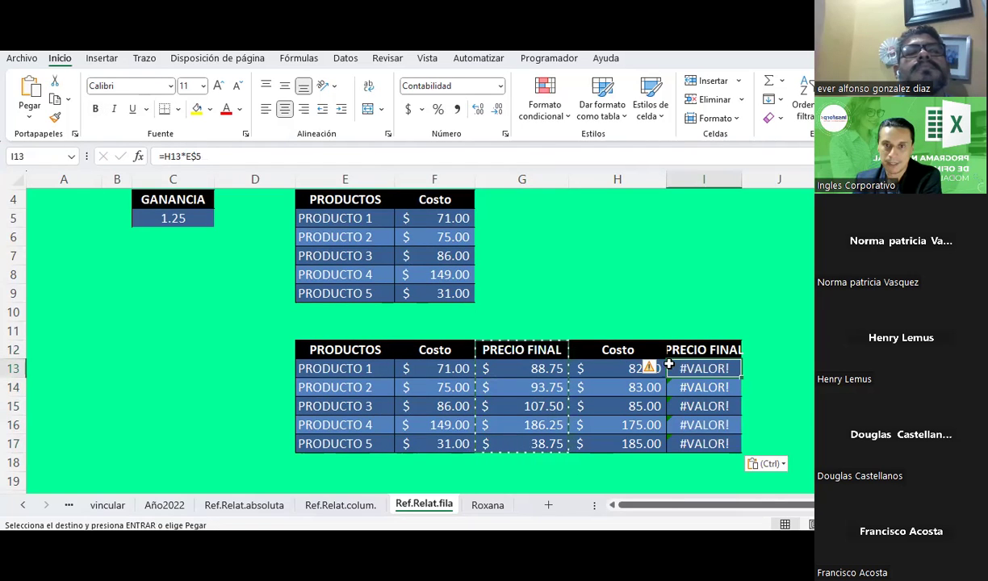
scroll(628, 356, "down", 1)
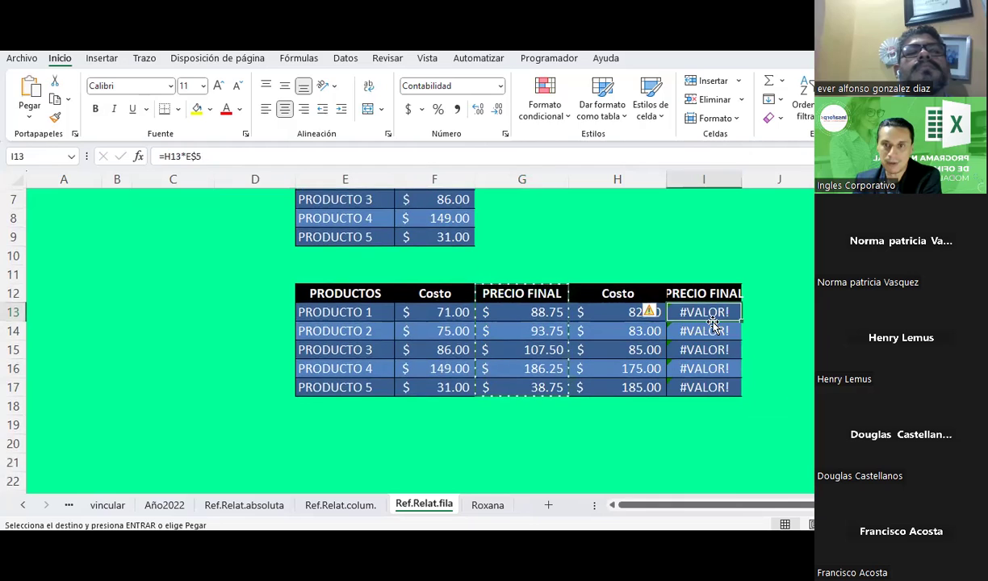
type("+")
left_click(620, 312)
type("*")
scroll(618, 312, "up", 2)
left_click(161, 273)
left_click(197, 158)
key("F4")
key("F4")
key("Return")
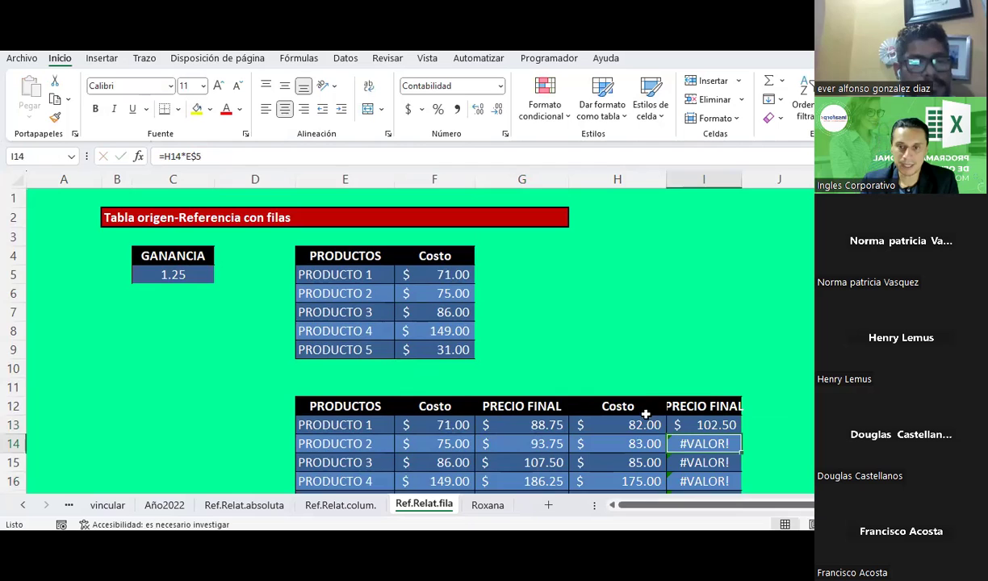
scroll(637, 400, "down", 2)
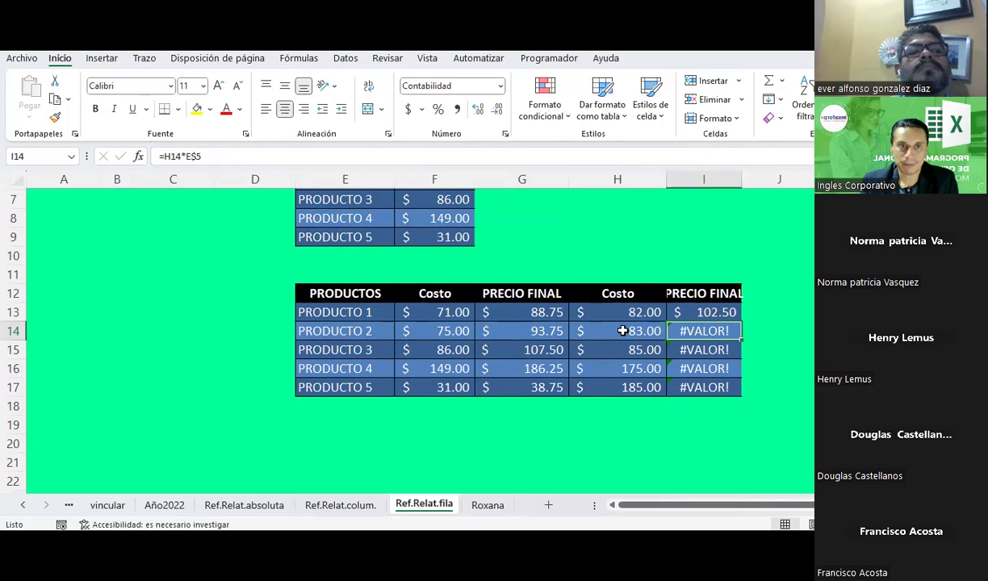
scroll(622, 331, "up", 1)
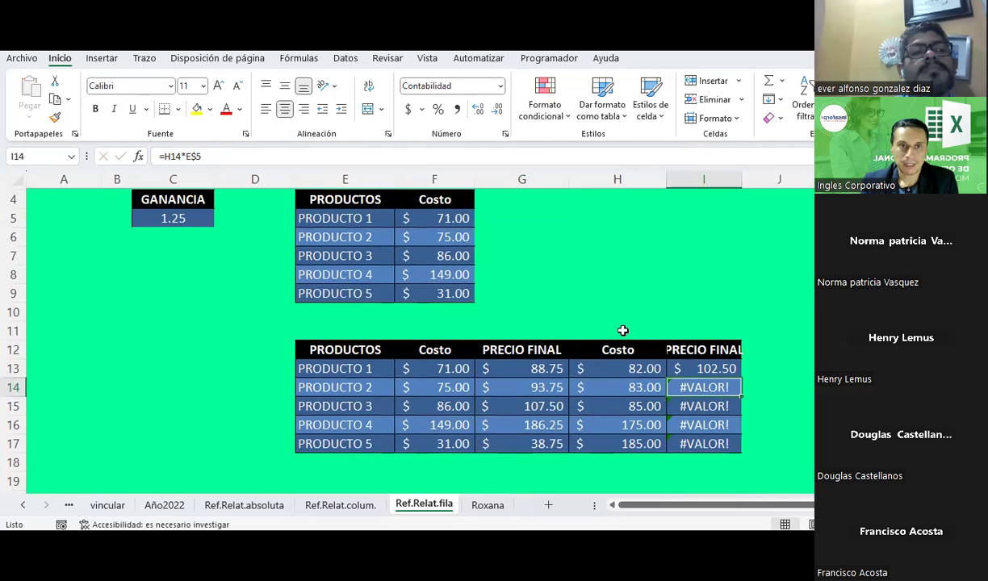
key("Up")
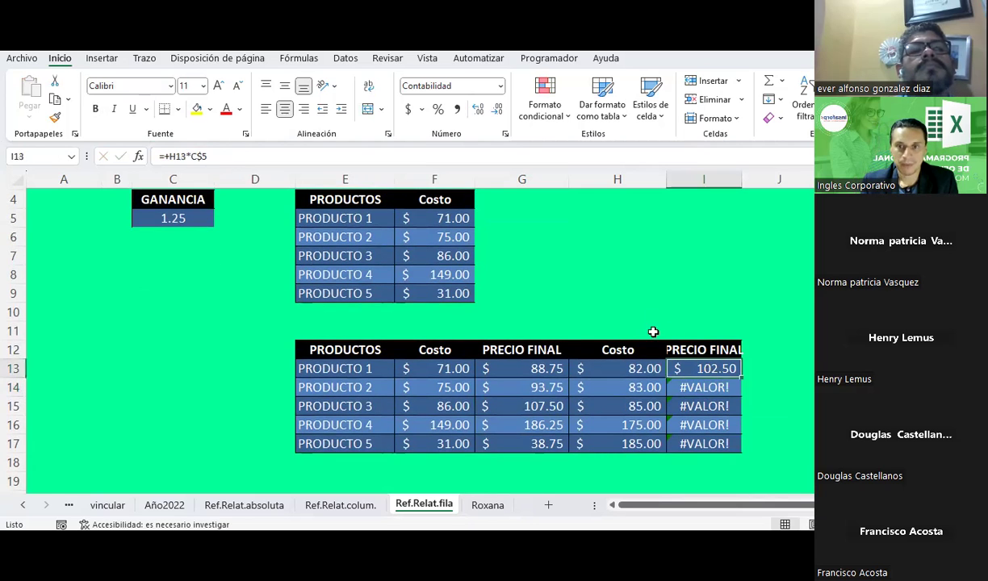
left_click(620, 313)
left_click(55, 117)
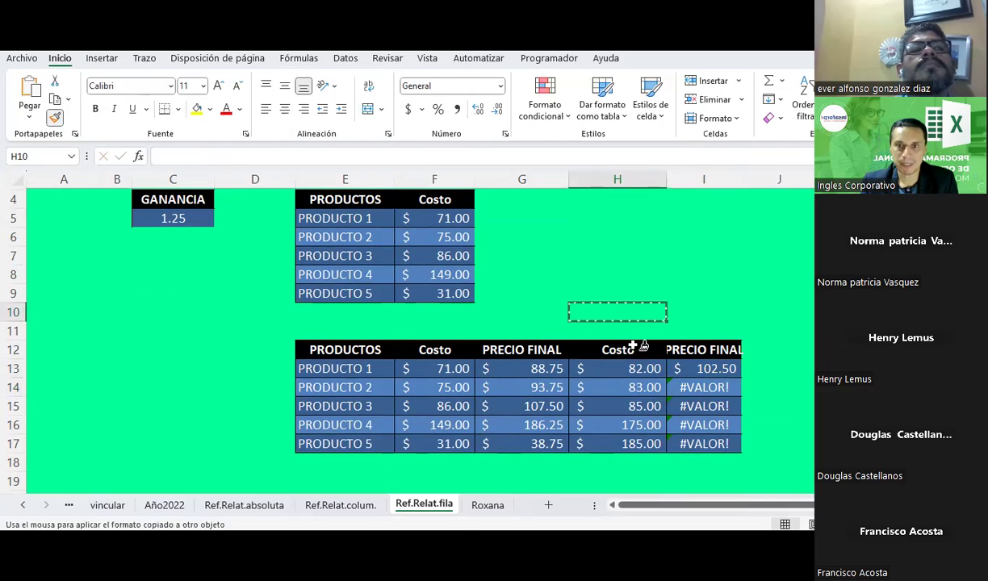
left_click_drag(635, 345, 709, 444)
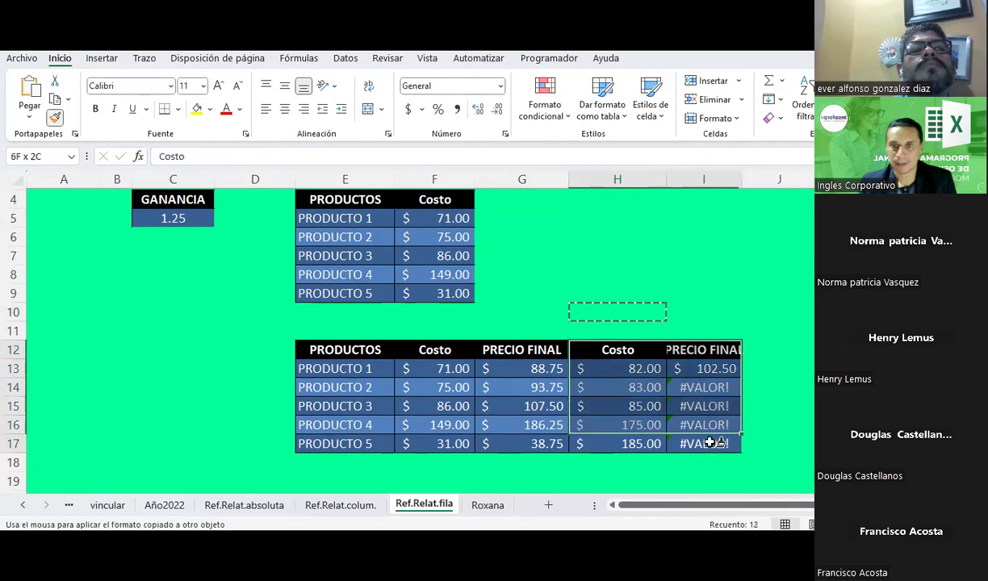
left_click(520, 368)
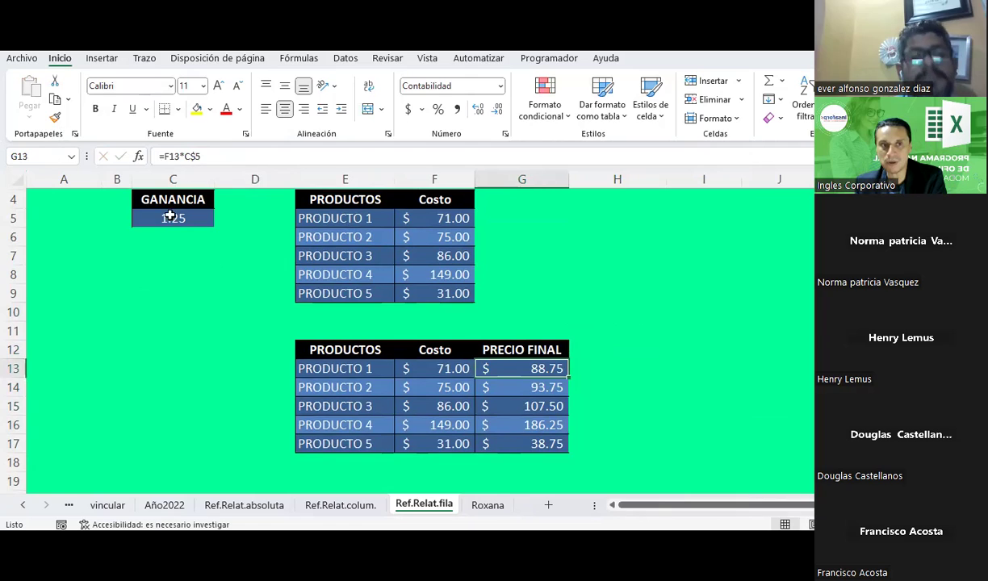
left_click(450, 368)
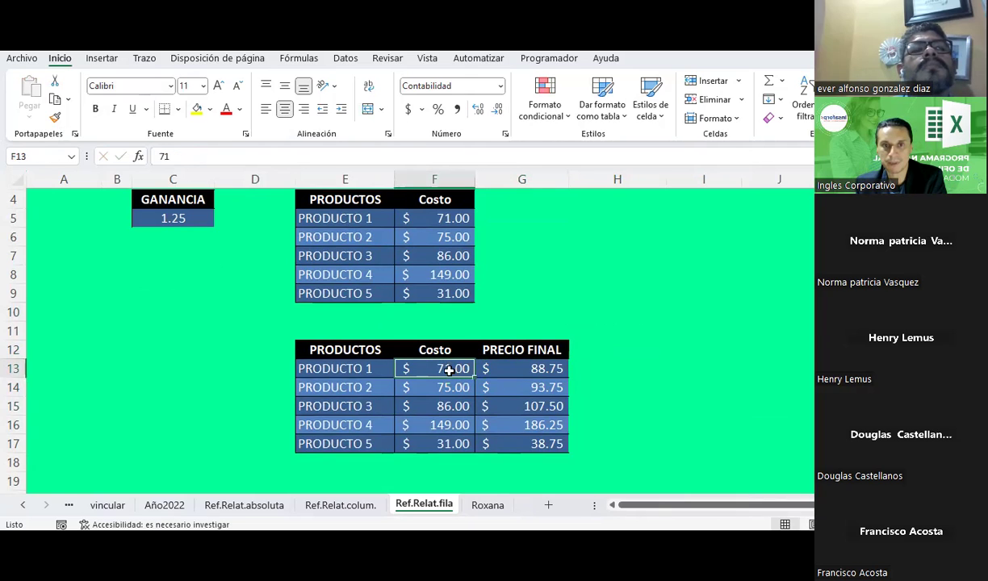